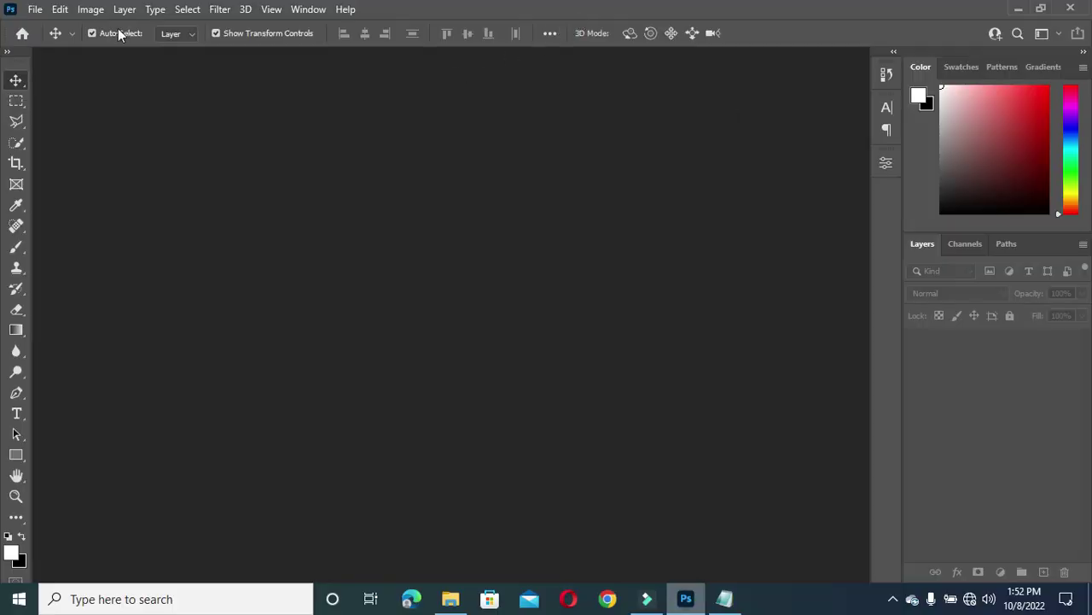
Open the New Document dialog from the File menu after the intro finishes
click(35, 9)
click(49, 26)
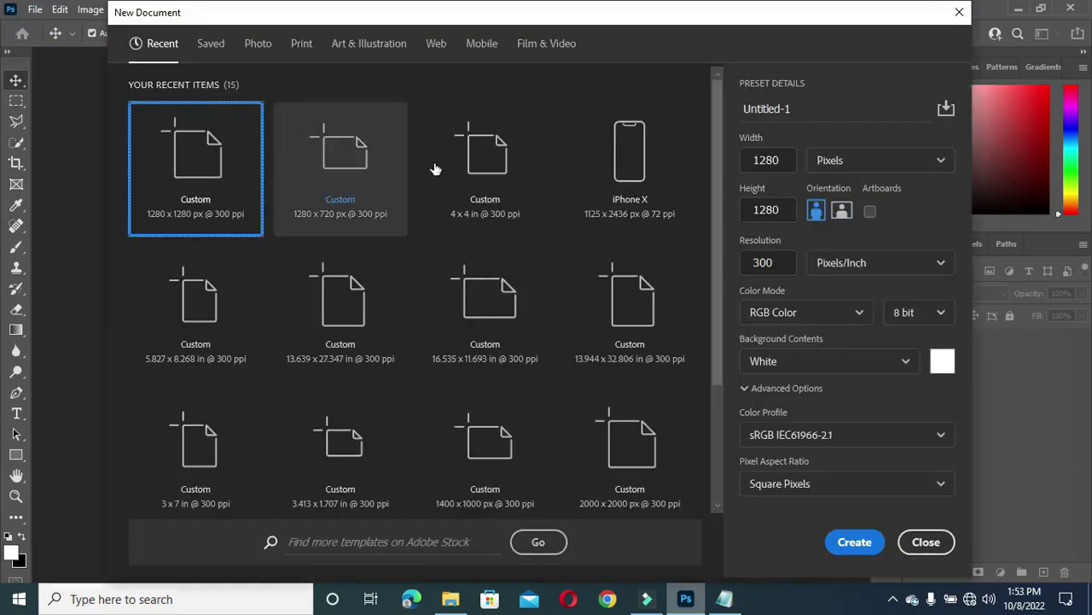
Create a blank 4 x 4 in document at 1200 × 1200 px, 300 ppi
click(505, 171)
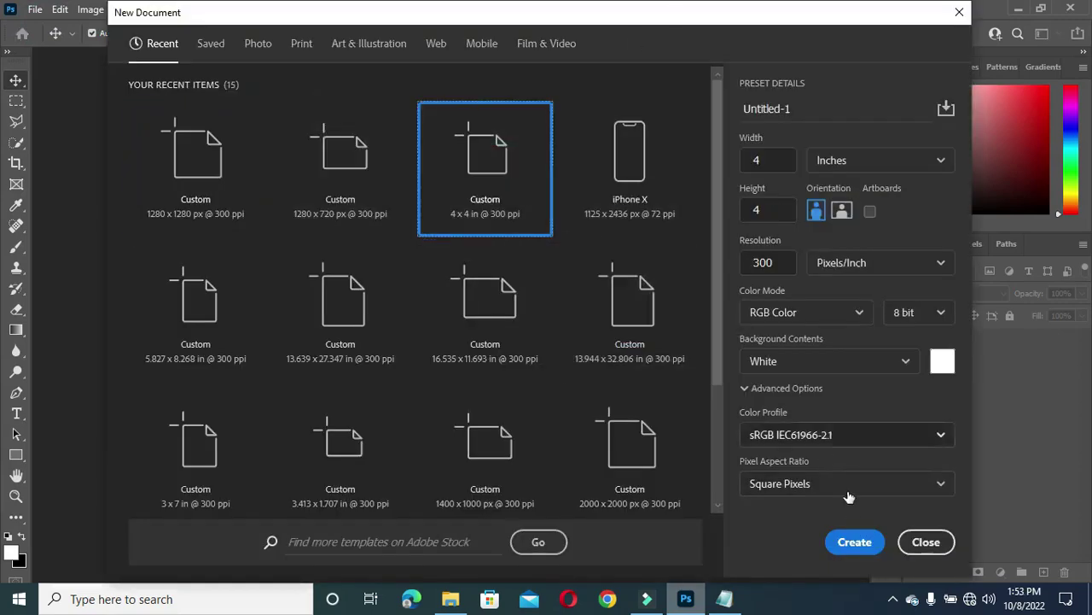
click(854, 544)
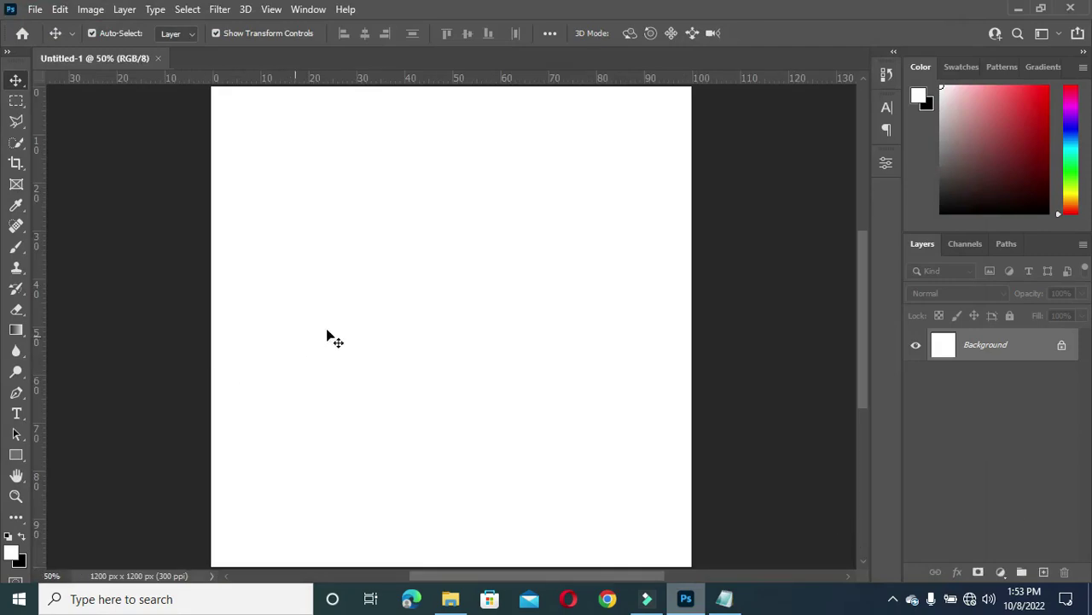
Copy the DE EARNEST FERVENT PRAYER line from the Notepad notes, then minimise Notepad
click(724, 598)
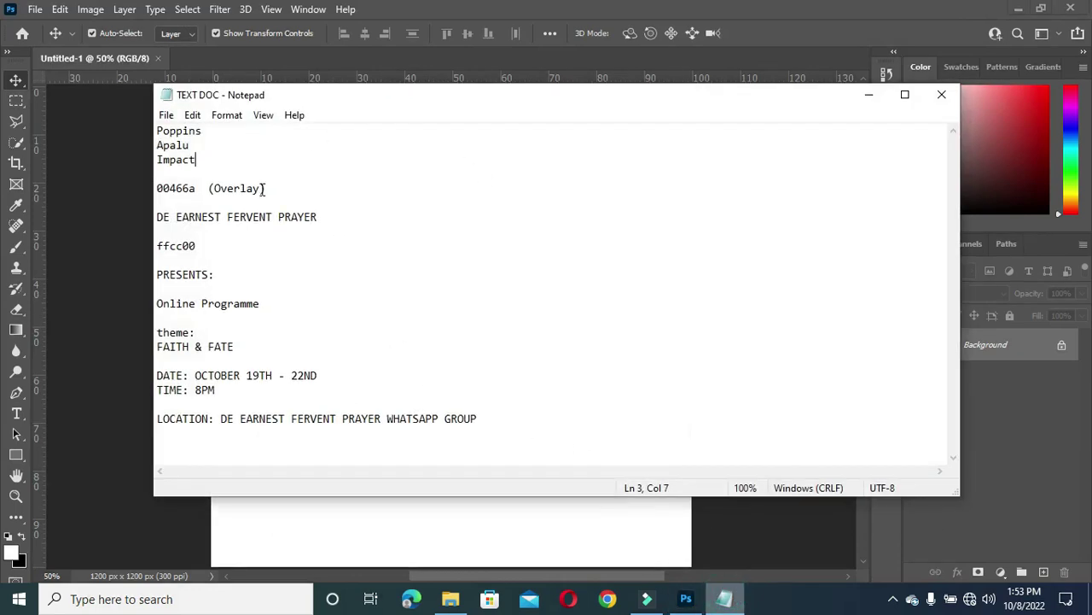
drag(323, 216, 158, 224)
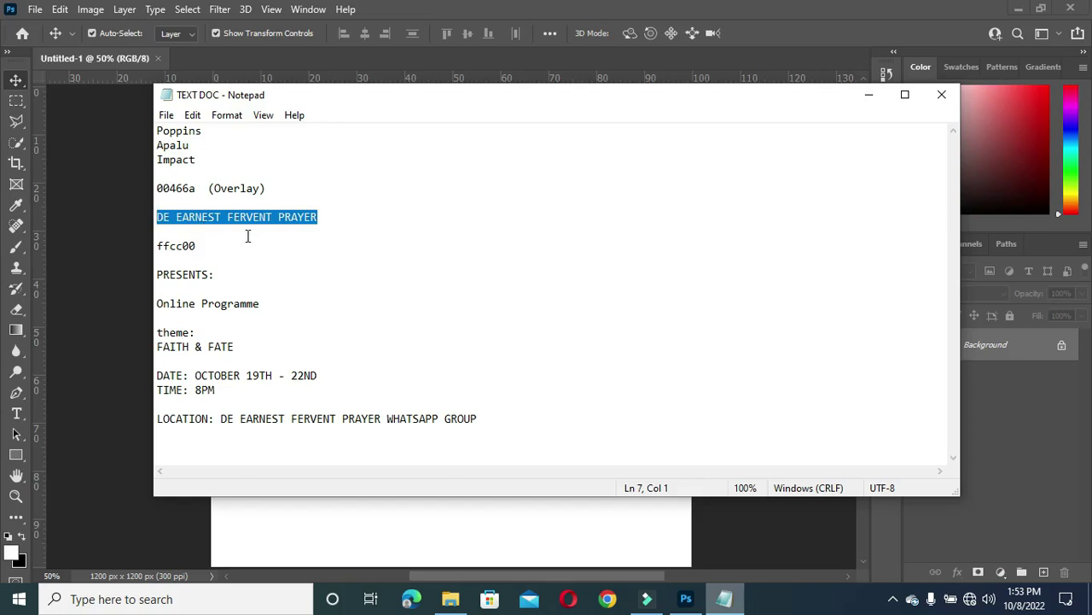
click(859, 101)
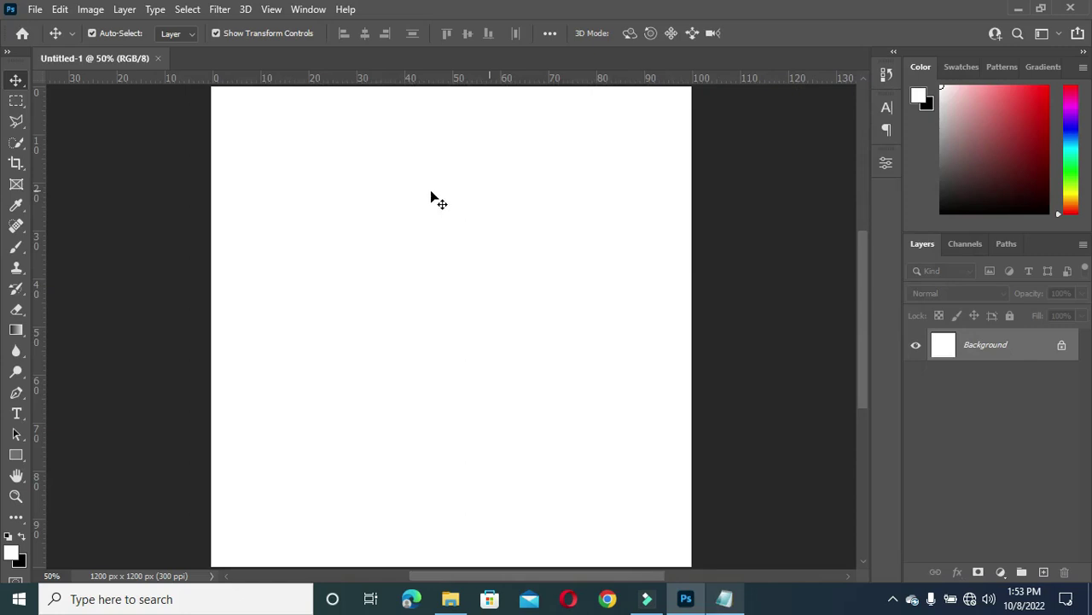
Add a text layer near the top with the pasted DE EARNEST FERVENT PRAYER title
key(t)
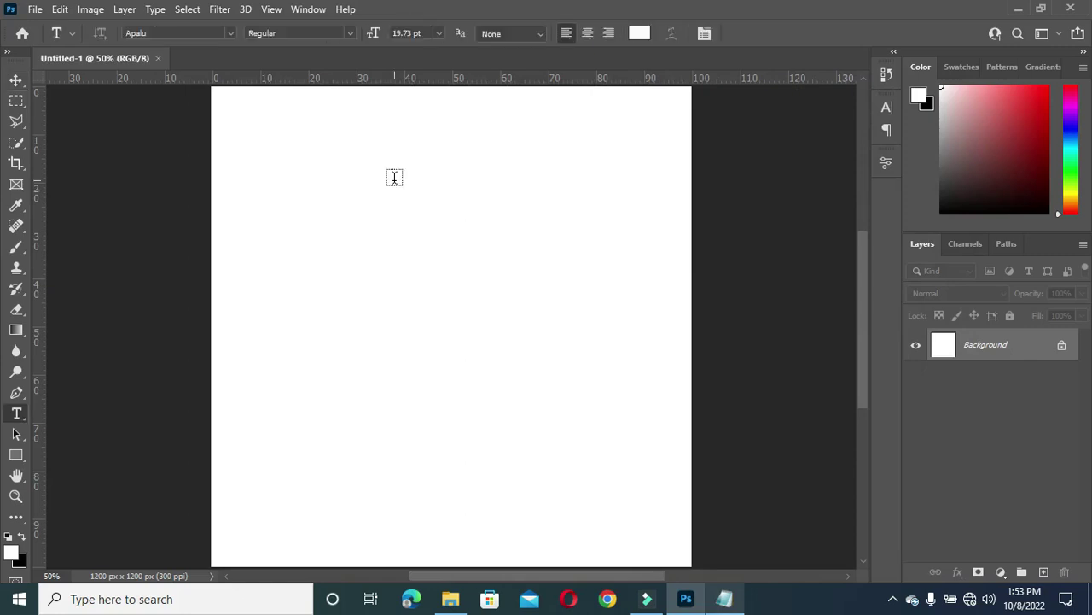
click(418, 143)
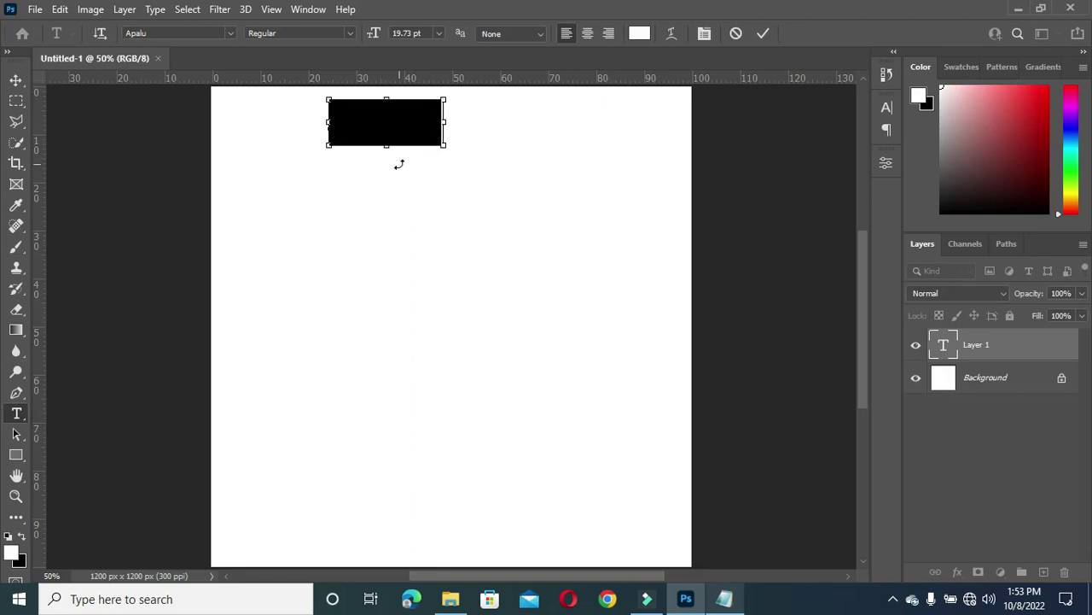
key(BackSpace)
key(ctrl+v)
click(765, 34)
Set the title colour to black 000000 and its font to Poppins Bold
click(640, 34)
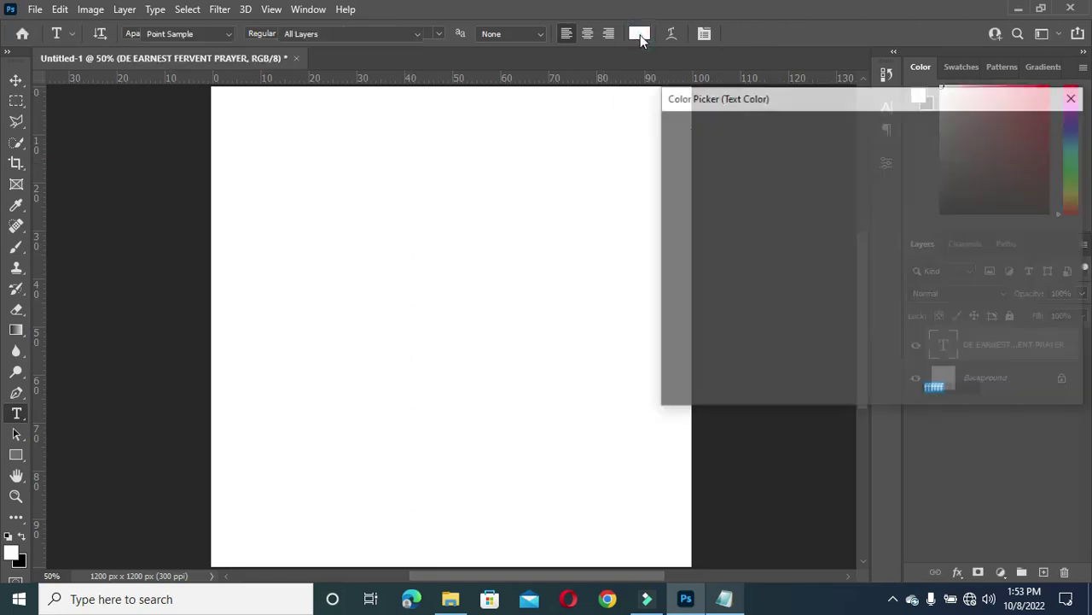
drag(700, 254, 661, 385)
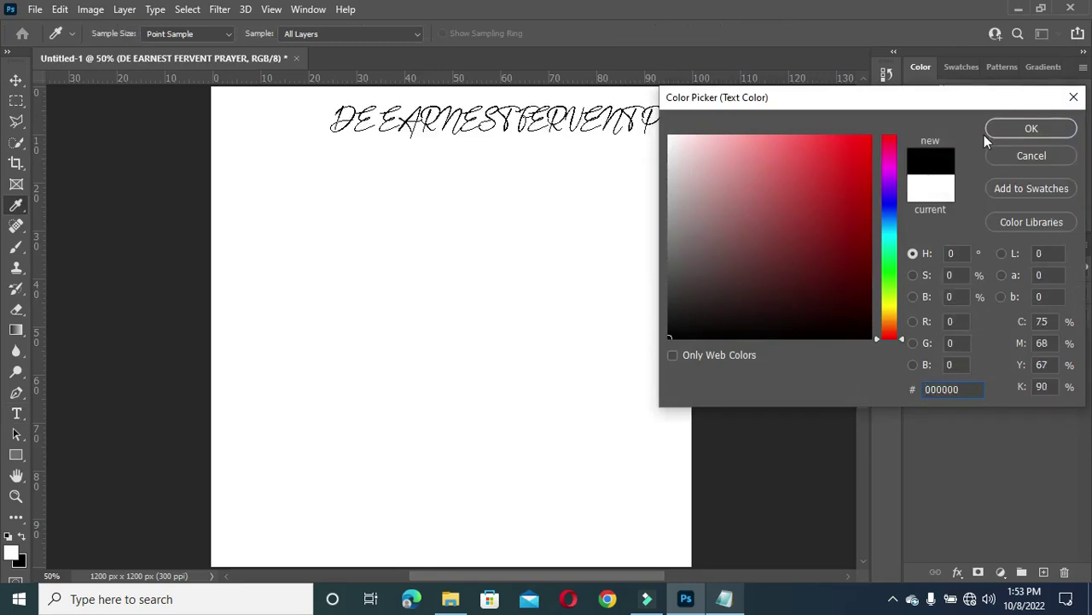
click(1063, 127)
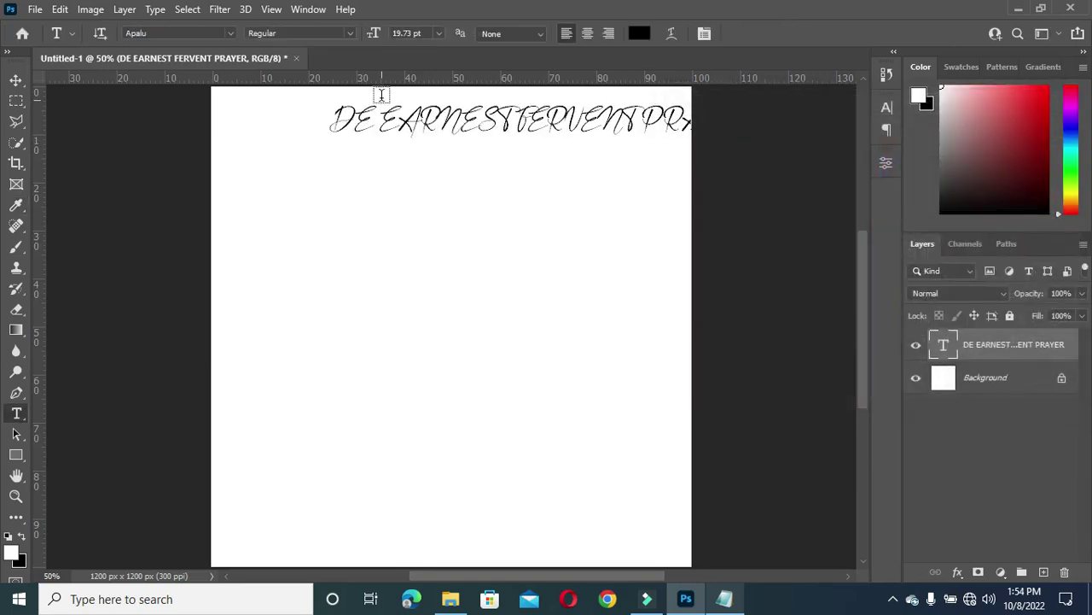
click(230, 33)
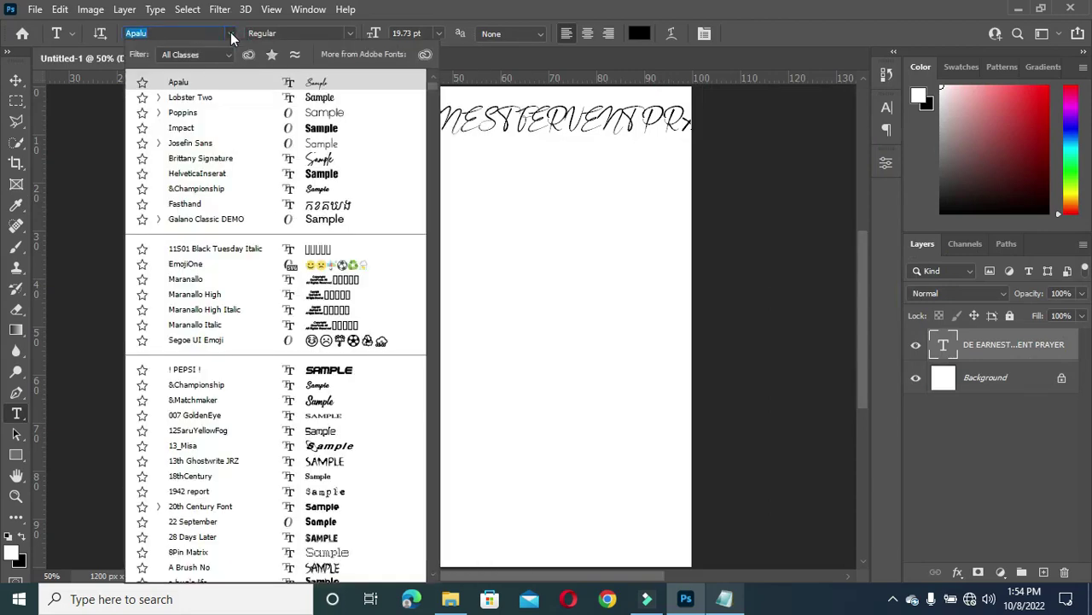
text(POPP)
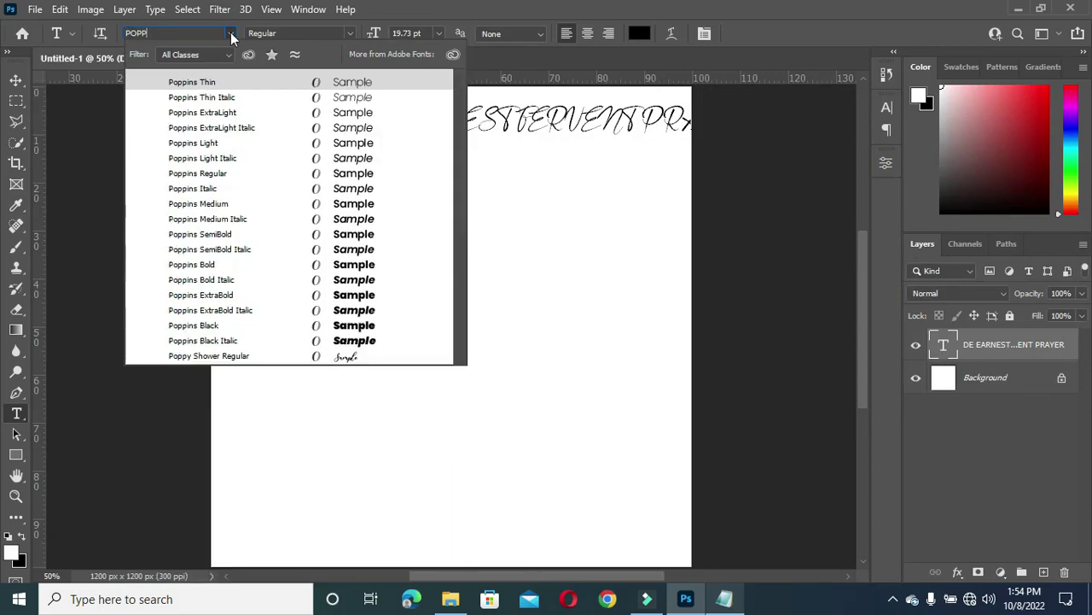
key(Down)
click(182, 265)
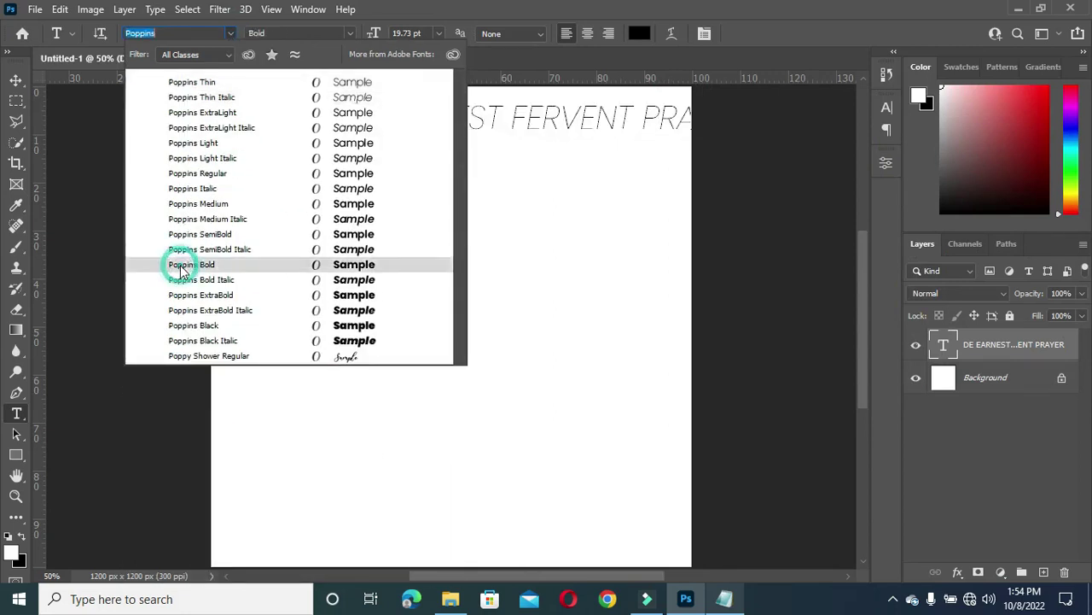
Move the title left and scale it down to about 62% to fit the page
click(15, 79)
drag(551, 120, 483, 119)
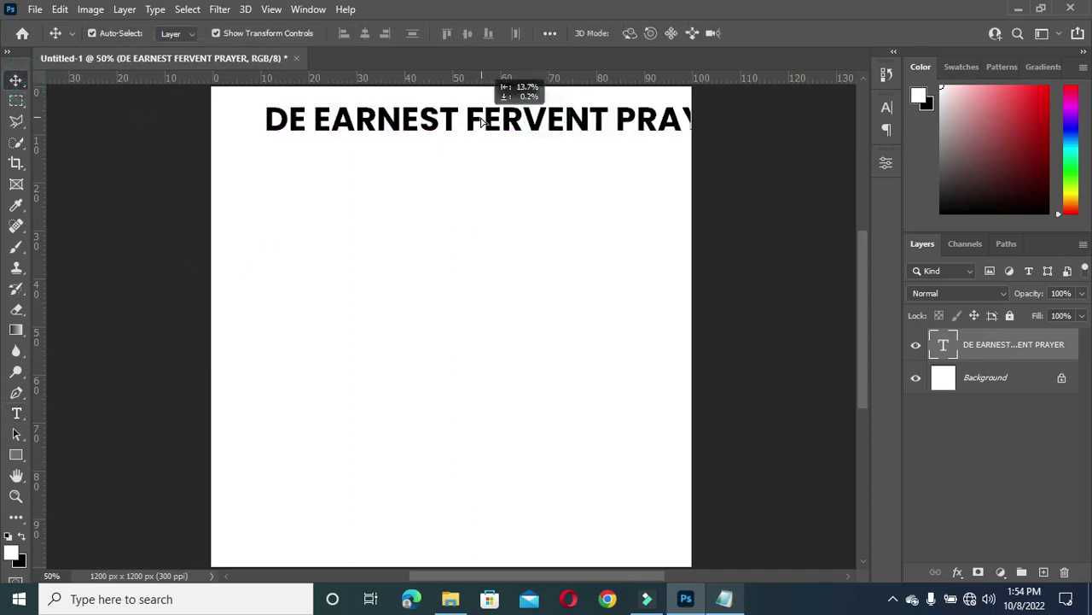
scroll(622, 118, up, 1)
drag(754, 121, 539, 119)
click(791, 34)
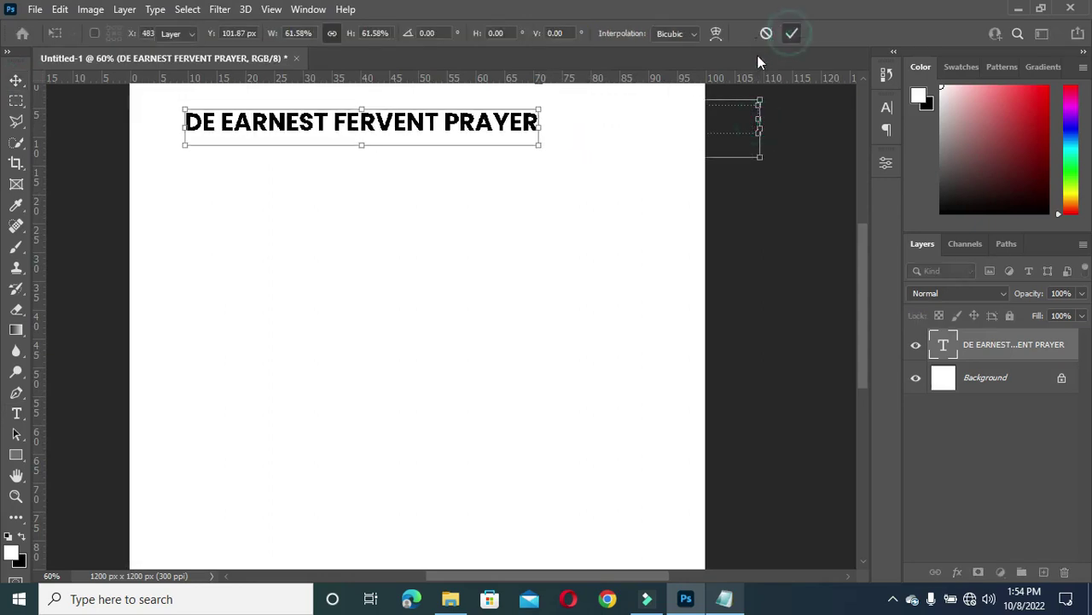
Centre the title horizontally, nudge it up, and Alt-drag a duplicate just below it
key(ctrl+a)
click(362, 34)
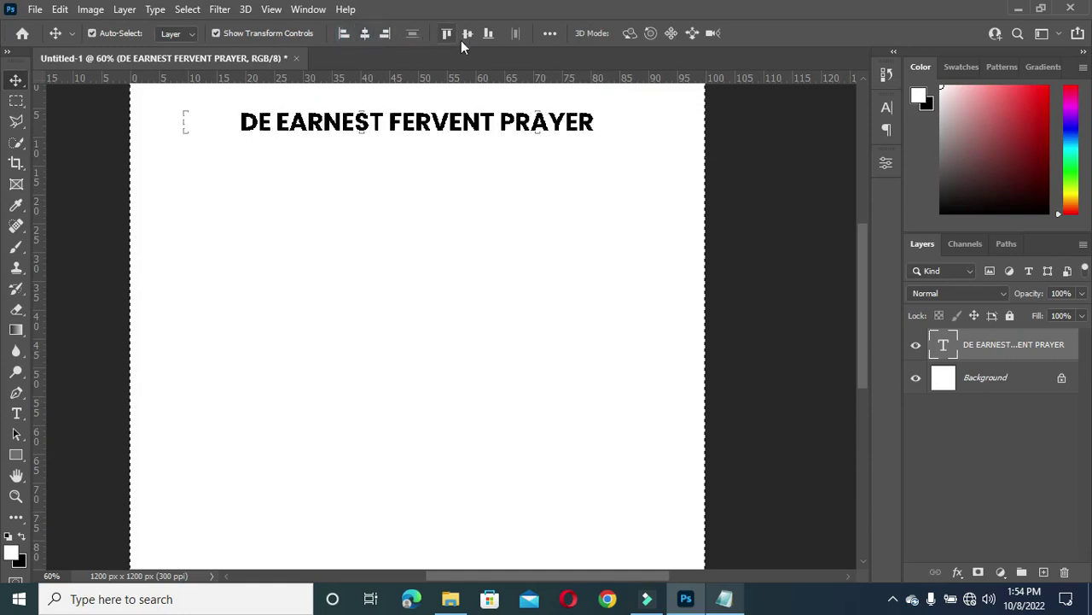
key(ctrl+0)
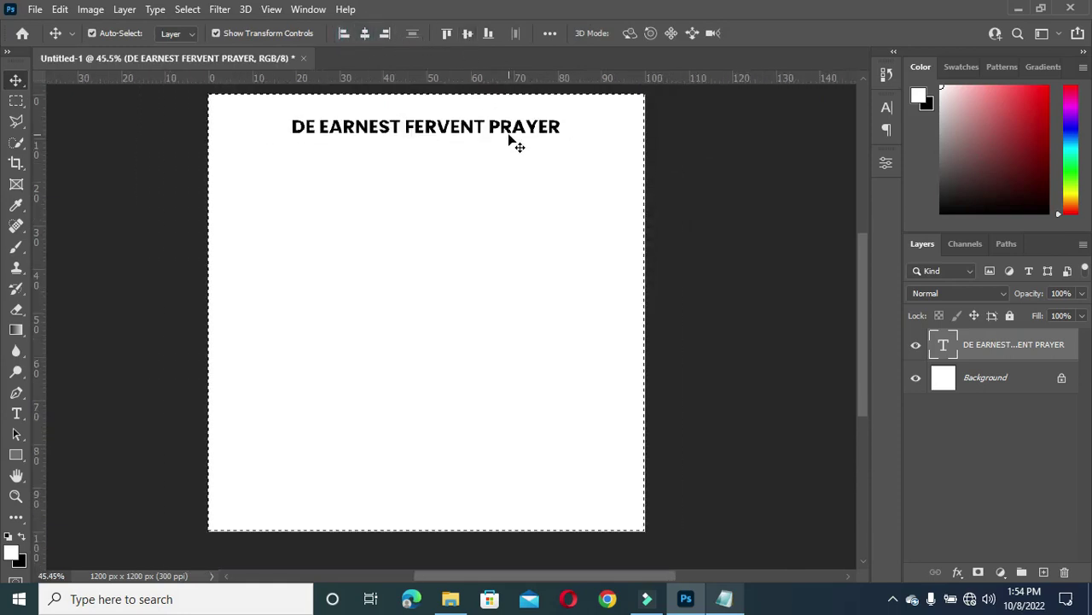
key(ctrl+d)
key(Up)
key(Up)
key(Up)
key(Up)
key(Up)
key(Up)
key(Up)
key(Up)
key(Up)
key(Up)
key(Up)
key(Up)
key(Up)
key(Up)
key(Up)
key(Up)
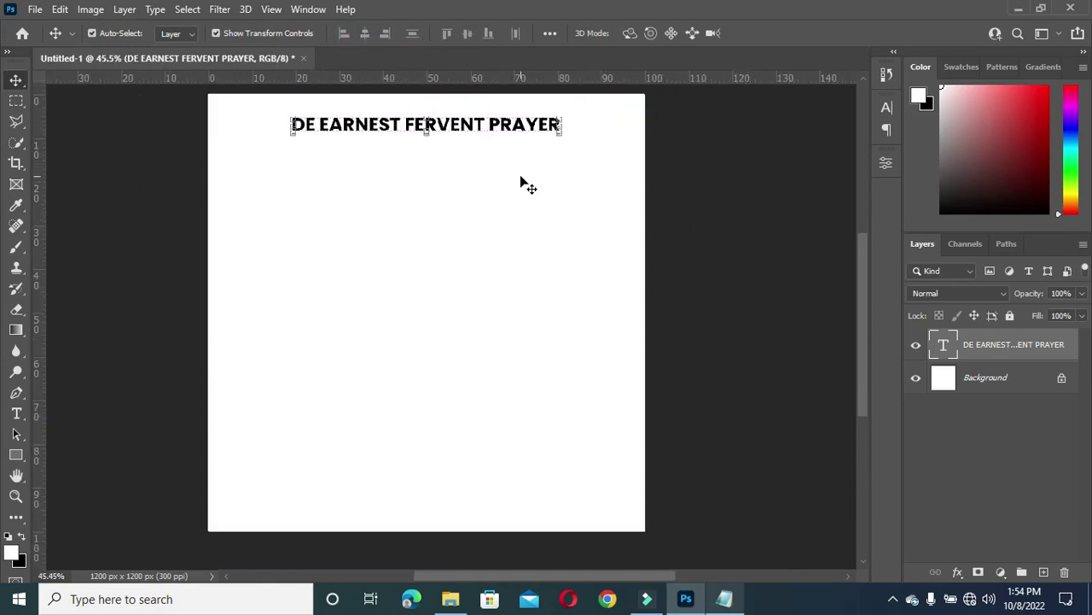
scroll(522, 154, up, 1)
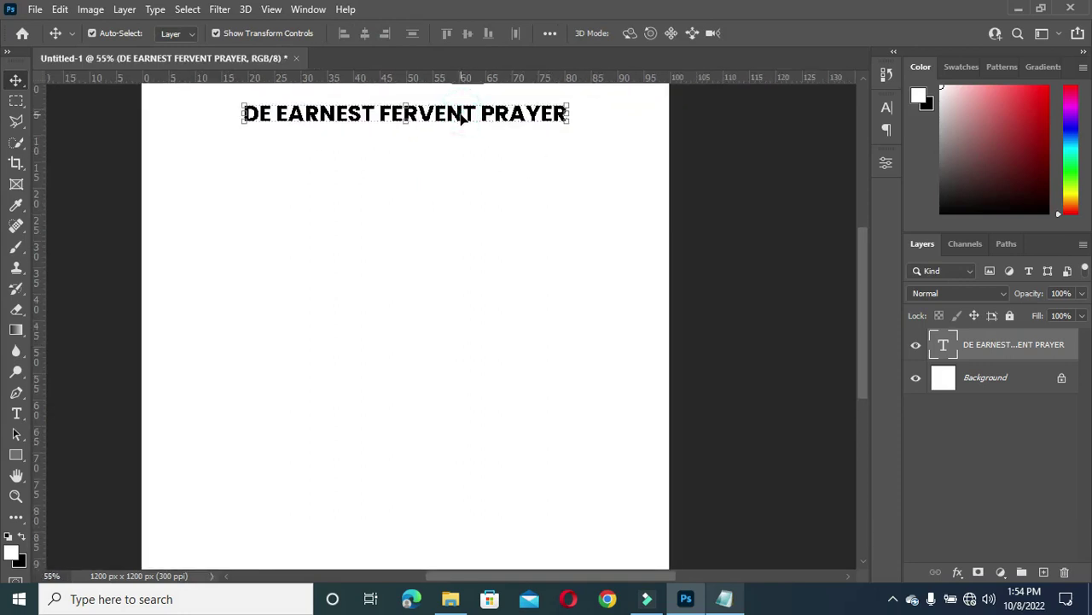
drag(461, 126, 430, 140)
Copy PRESENTS: from the notes and paste it into the duplicate, then cancel that edit
double_click(429, 134)
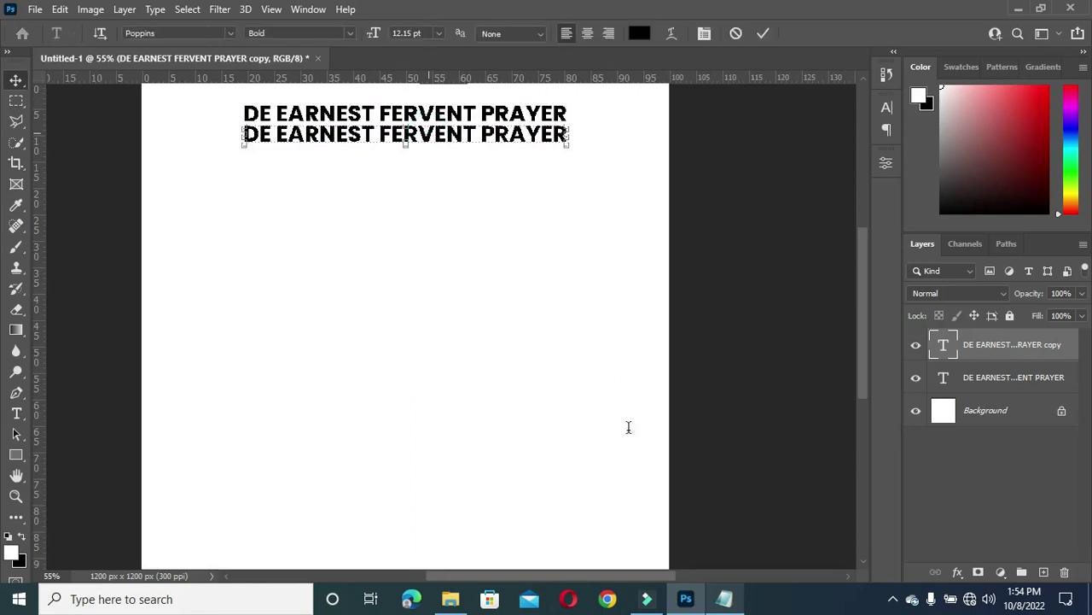
key(ctrl+a)
click(723, 599)
drag(223, 274, 159, 274)
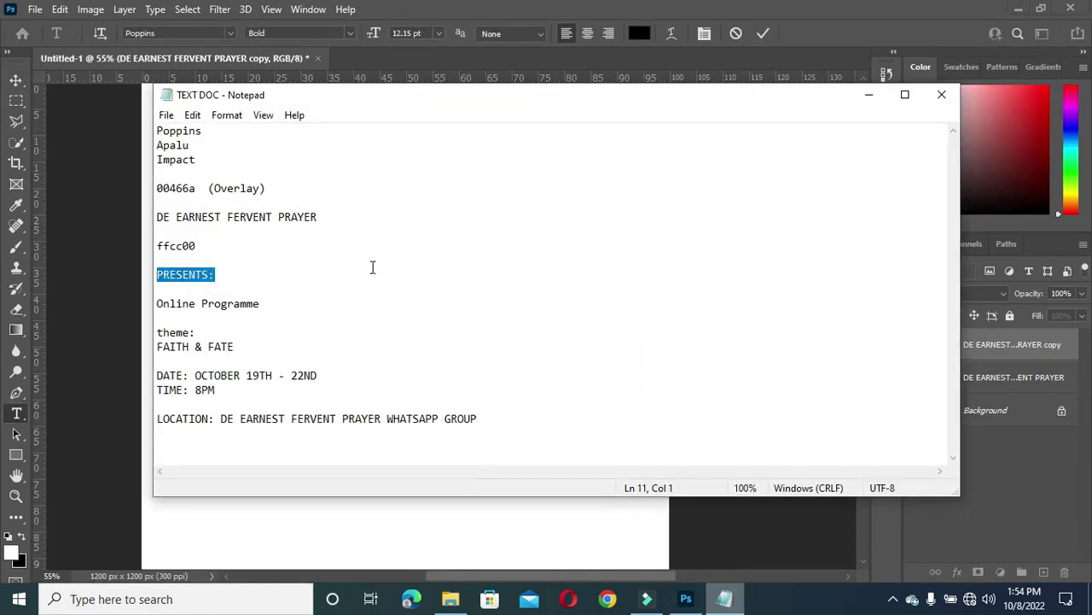
click(869, 95)
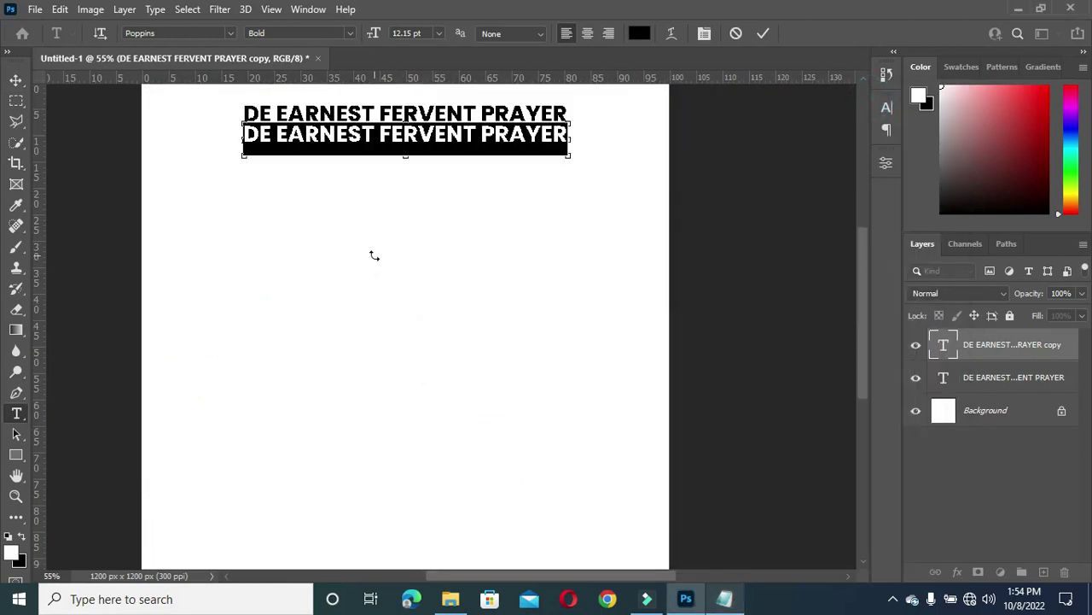
key(ctrl+v)
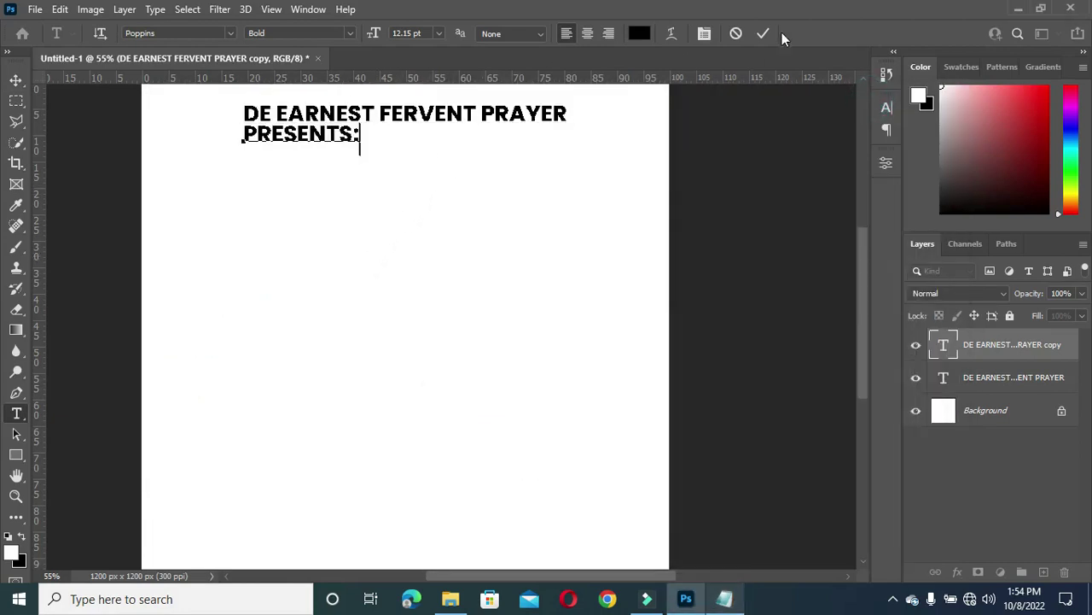
click(737, 34)
key(v)
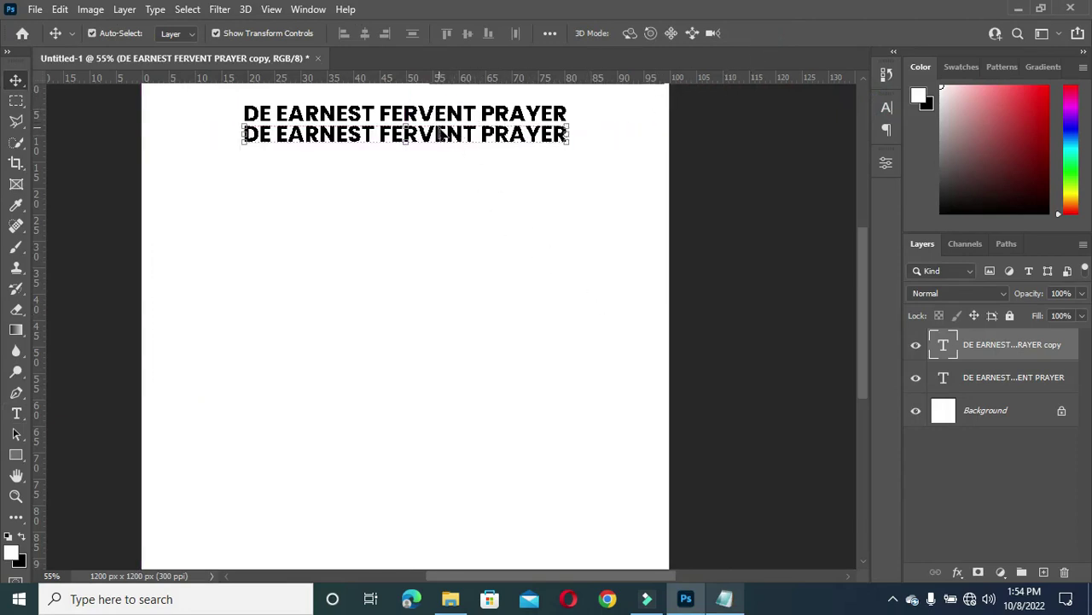
Replace the duplicate title's text with PRESENTS: and commit it
key(t)
click(727, 600)
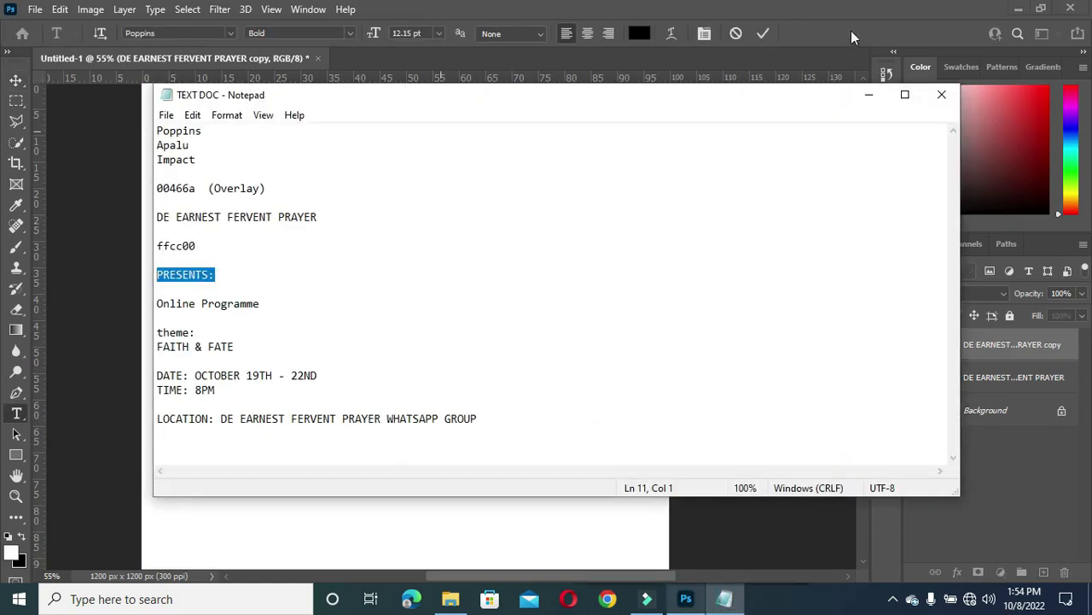
click(869, 94)
key(ctrl+v)
click(763, 34)
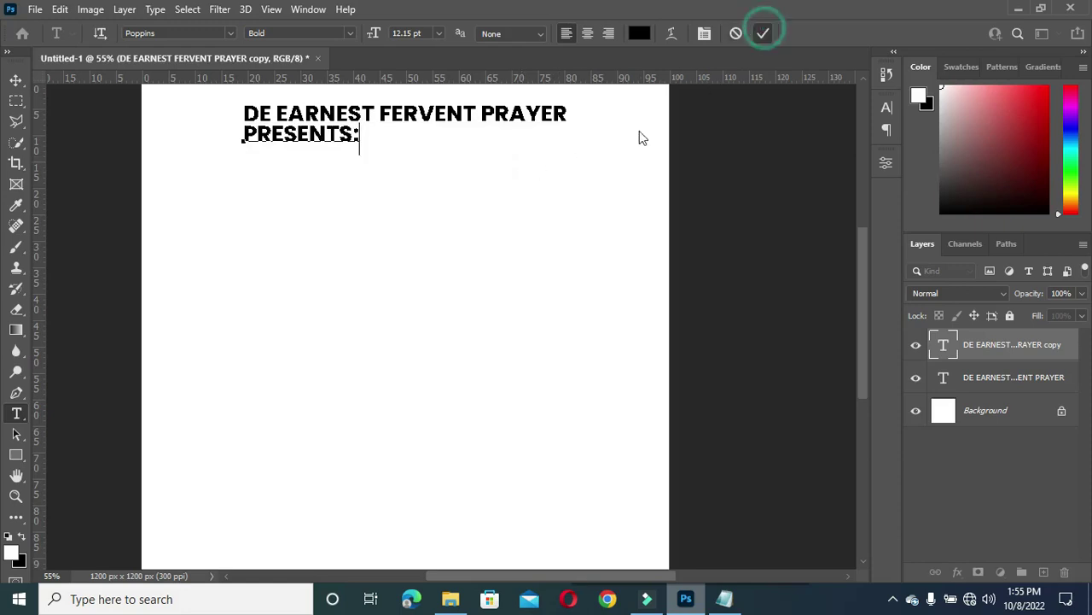
Centre PRESENTS: horizontally and nudge both text lines slightly upward
key(v)
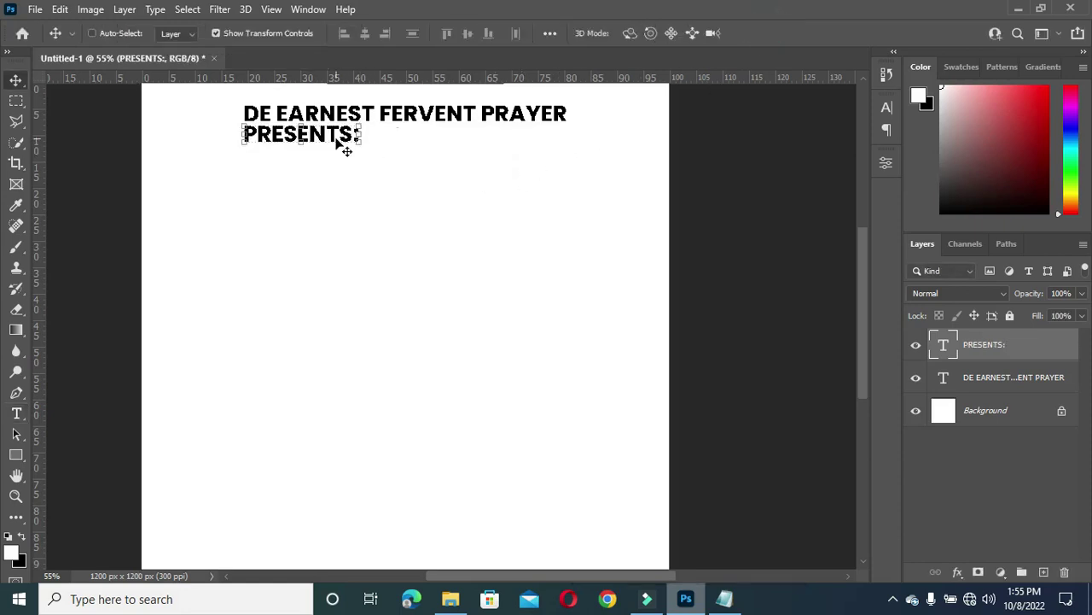
key(ctrl+a)
click(364, 33)
key(ctrl)
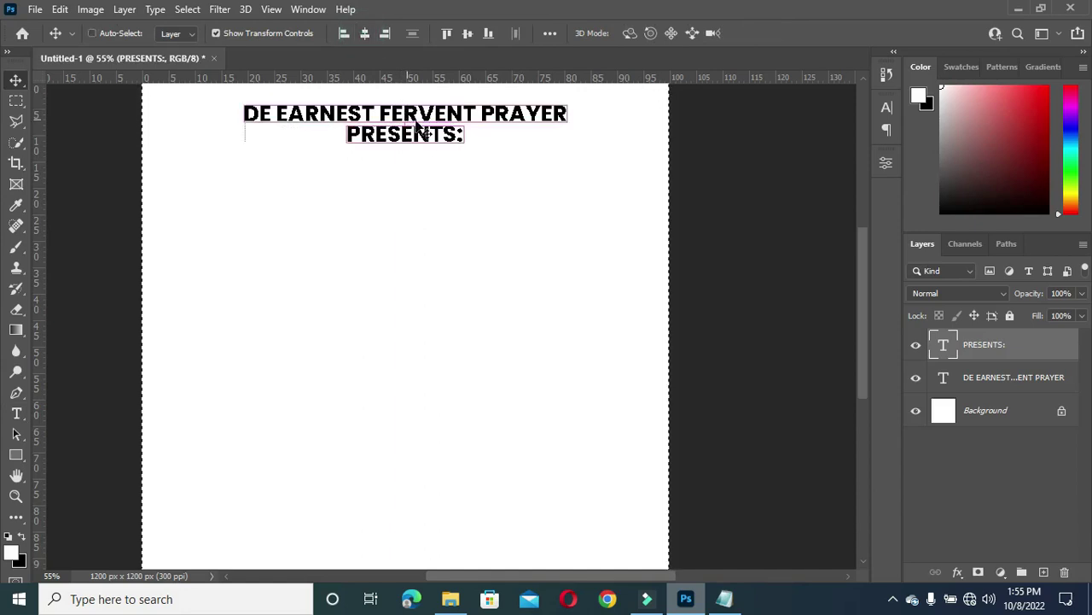
scroll(487, 187, down, 3)
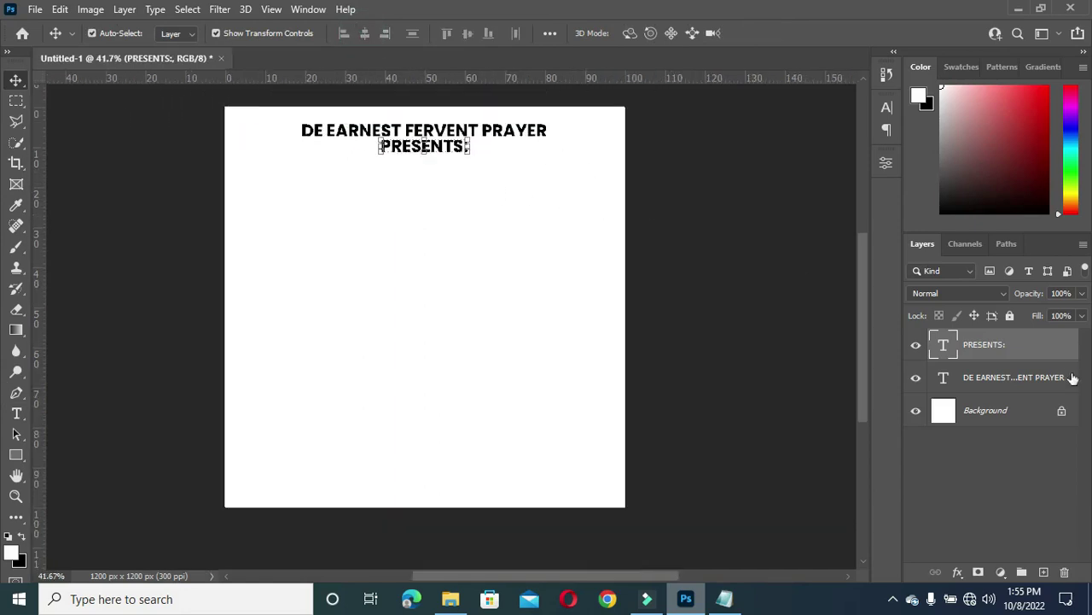
ctrl+click(1017, 382)
key(Up)
key(Up)
key(Up)
key(Up)
key(Up)
key(Up)
key(Up)
key(Up)
key(Up)
key(Up)
key(Up)
key(Up)
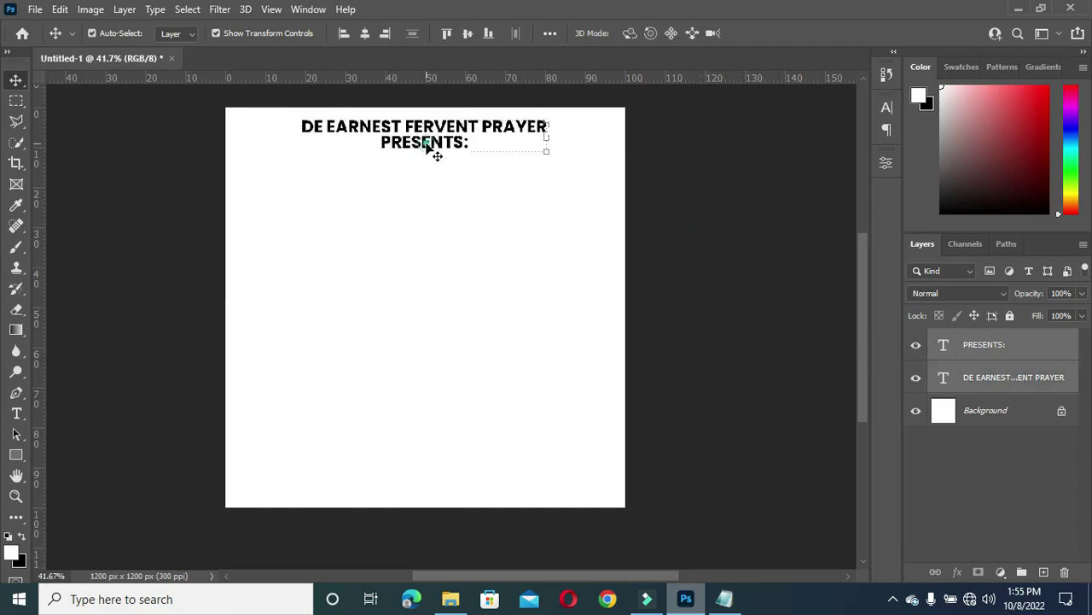
Nudge PRESENTS: up slightly, deselect it, and bring the Notepad notes back
click(434, 145)
key(Up)
key(Up)
key(Up)
key(Up)
key(Up)
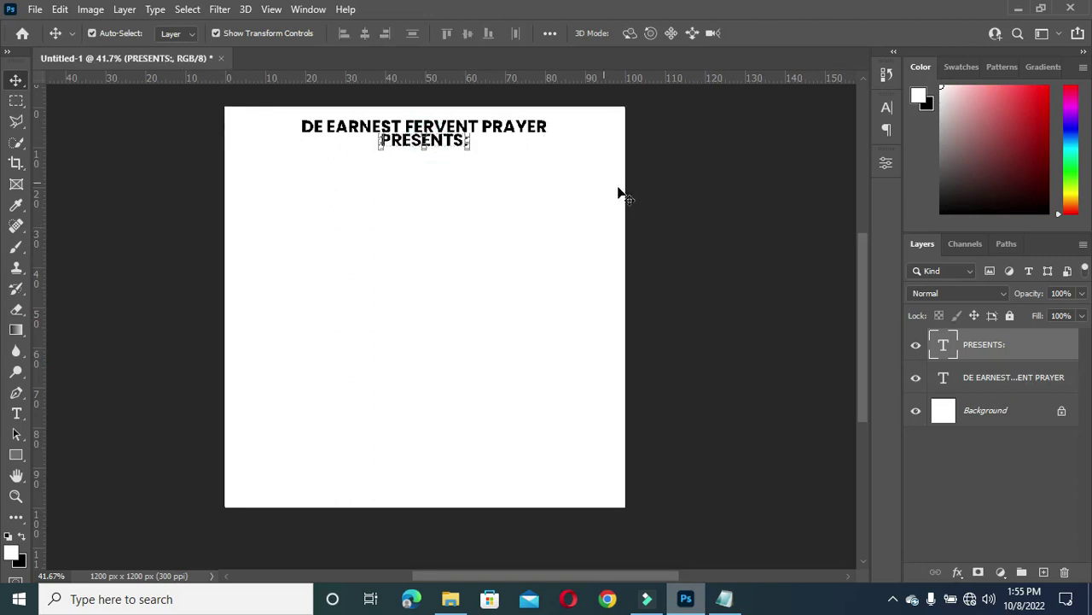
click(499, 213)
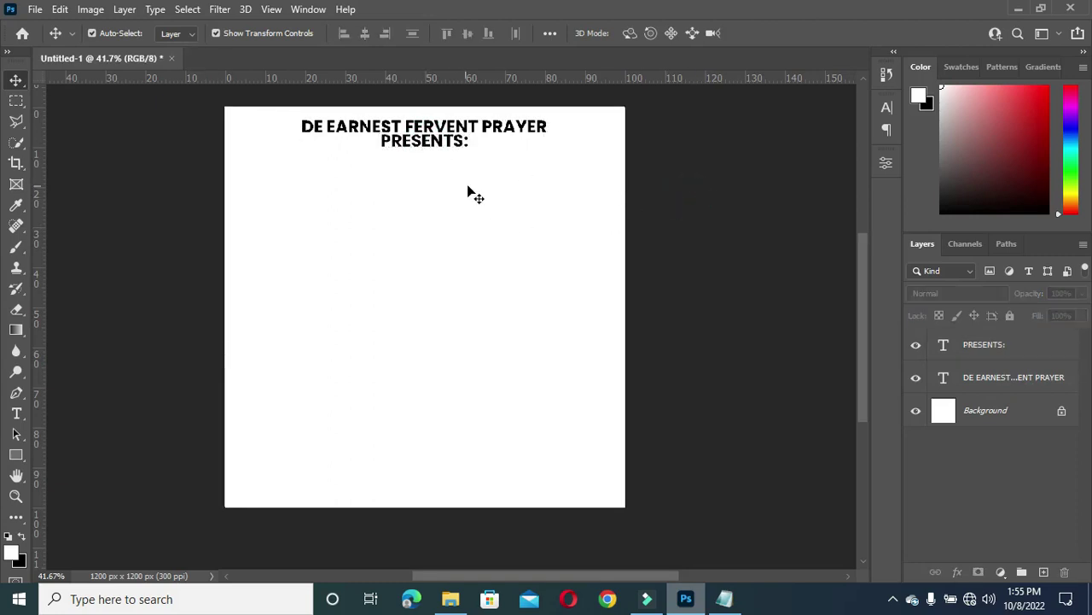
click(449, 147)
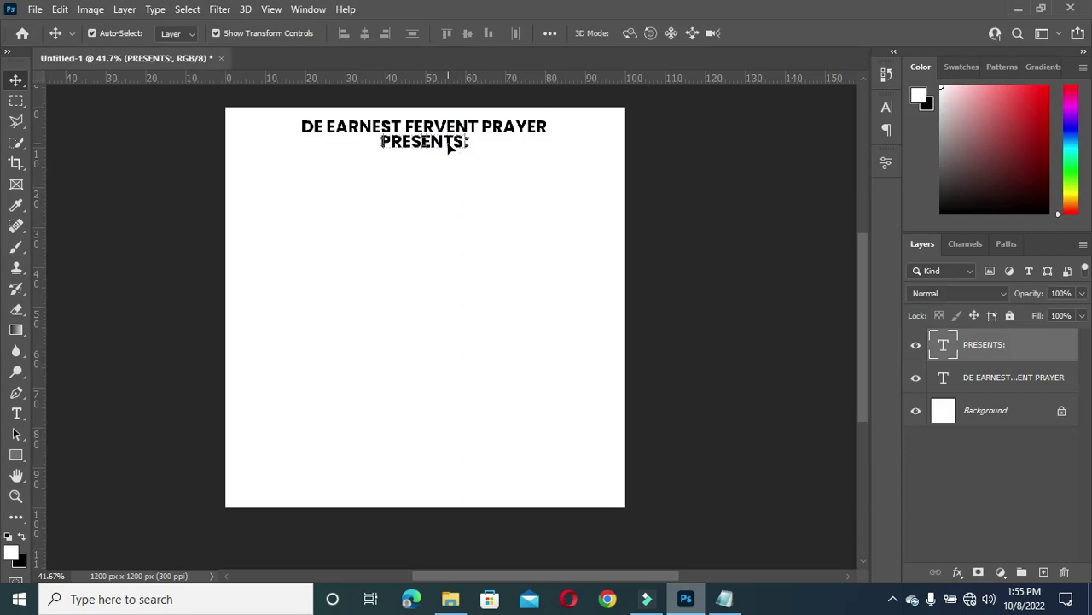
click(732, 156)
scroll(534, 185, up, 1)
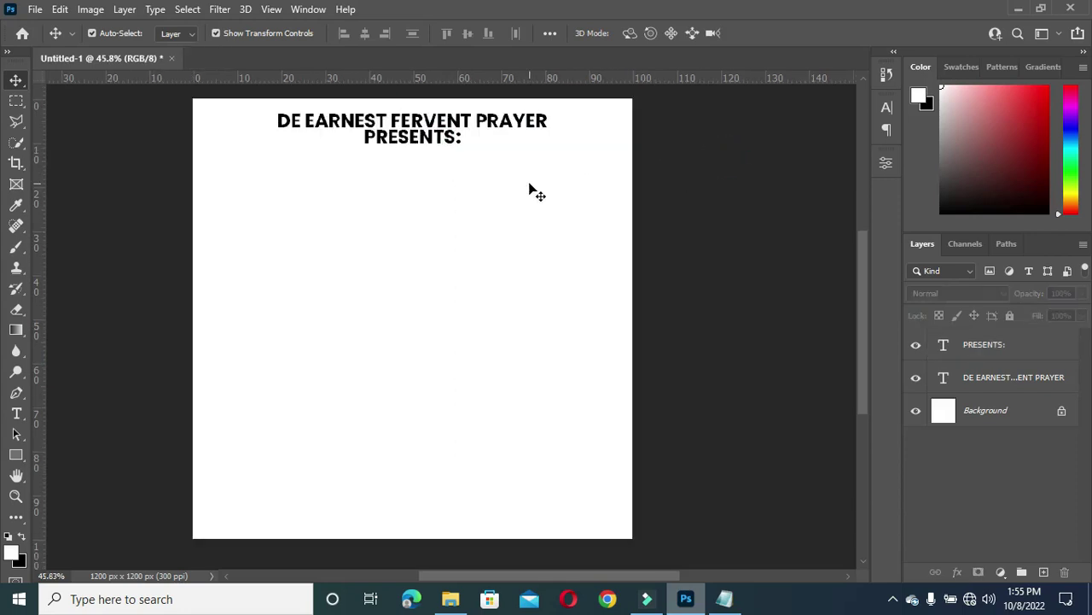
click(710, 598)
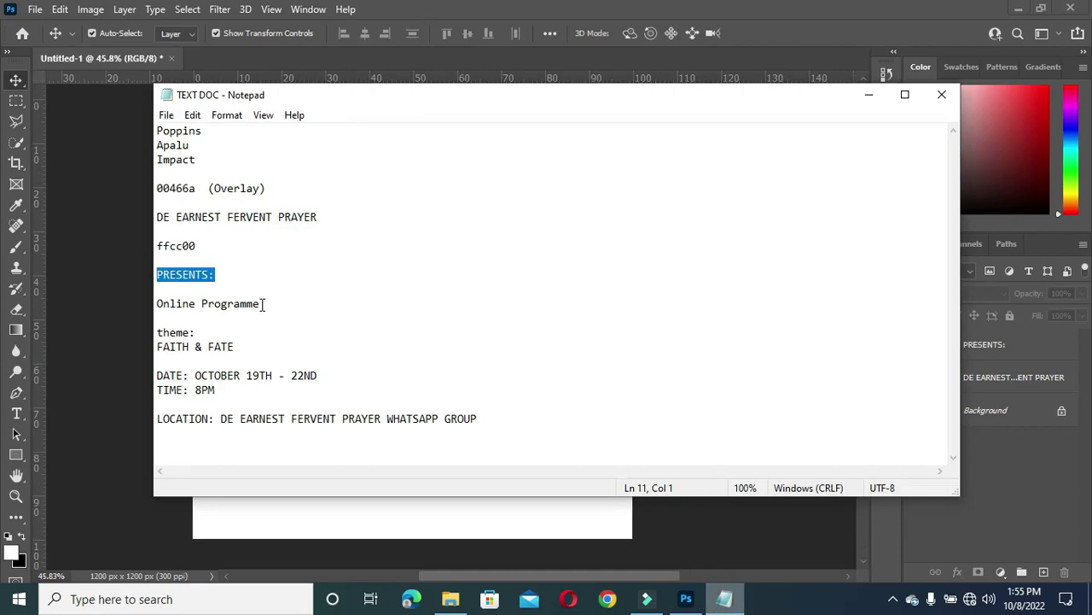
Select the Online Programme line in the notes and minimise Notepad
drag(261, 303, 167, 303)
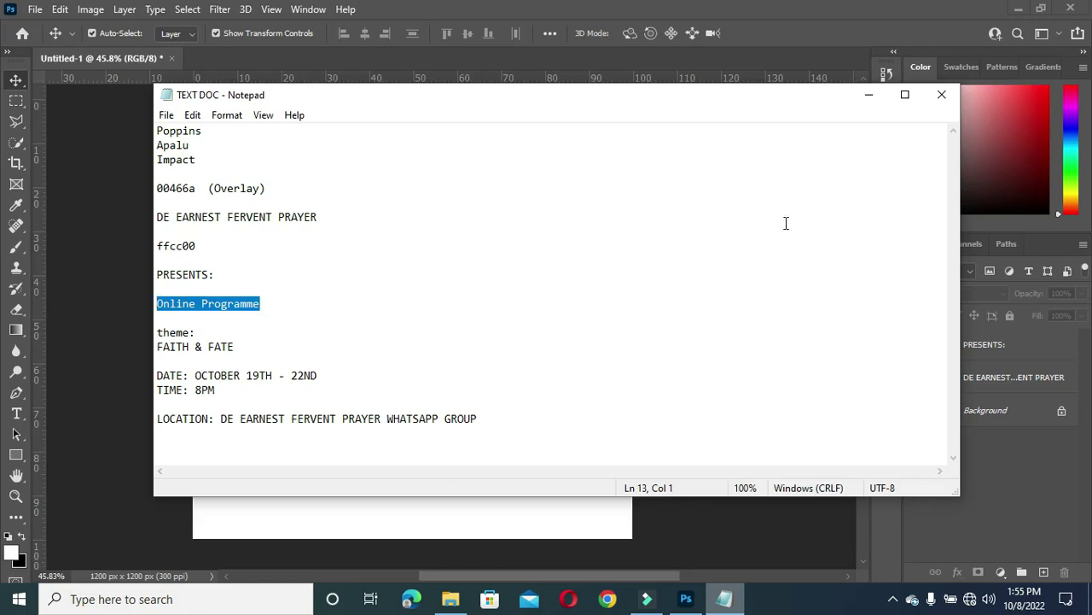
click(873, 96)
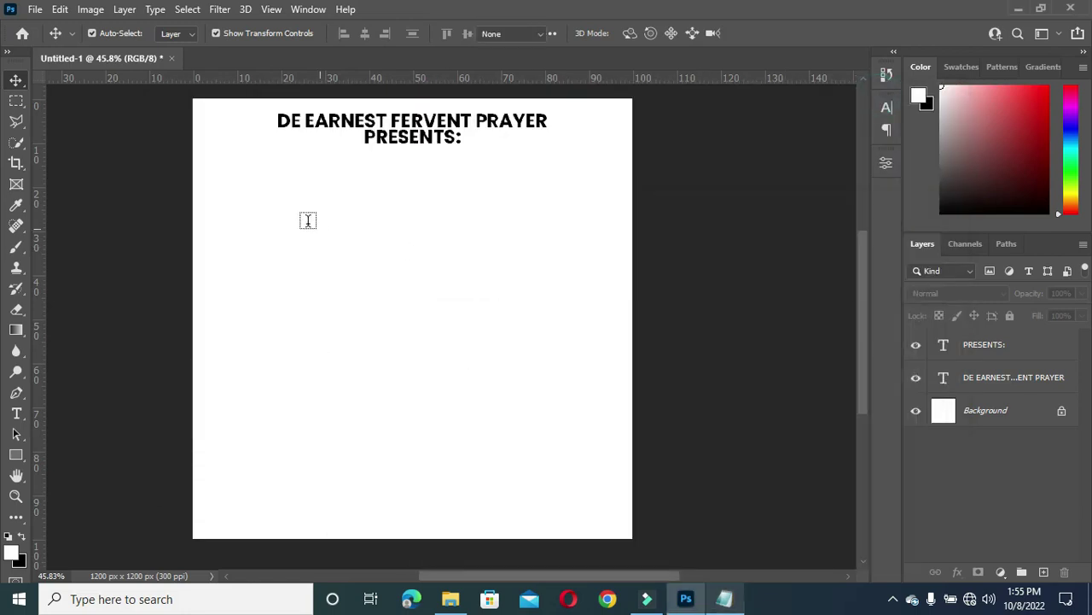
Add a text layer reading Online Programme below PRESENTS:
key(t)
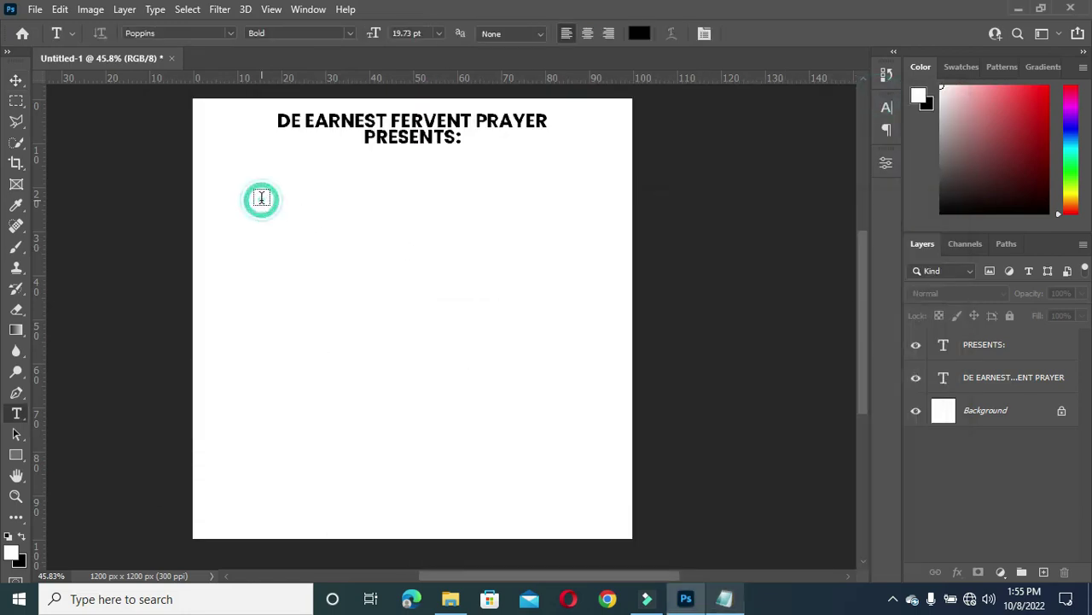
click(333, 213)
click(393, 220)
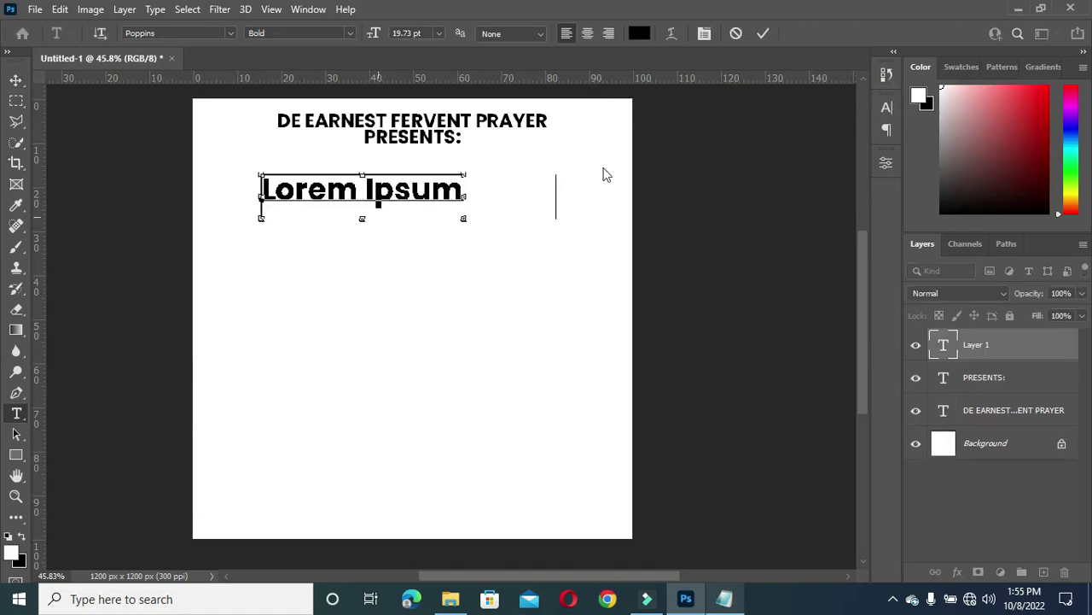
text(Online Programme)
click(763, 33)
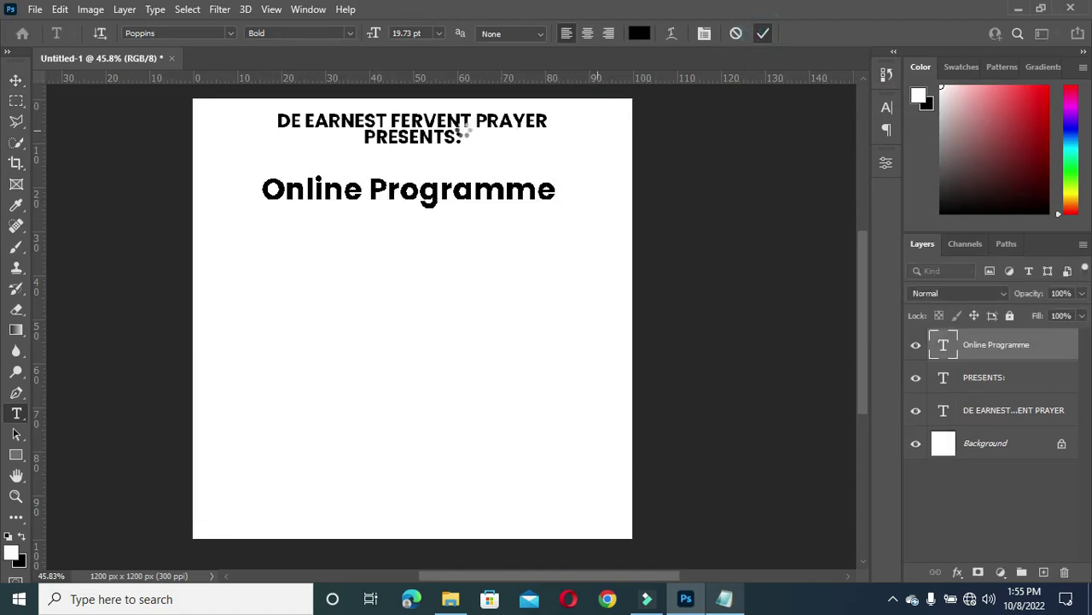
Set the Online Programme font to Apalu Regular
click(229, 32)
text(apa)
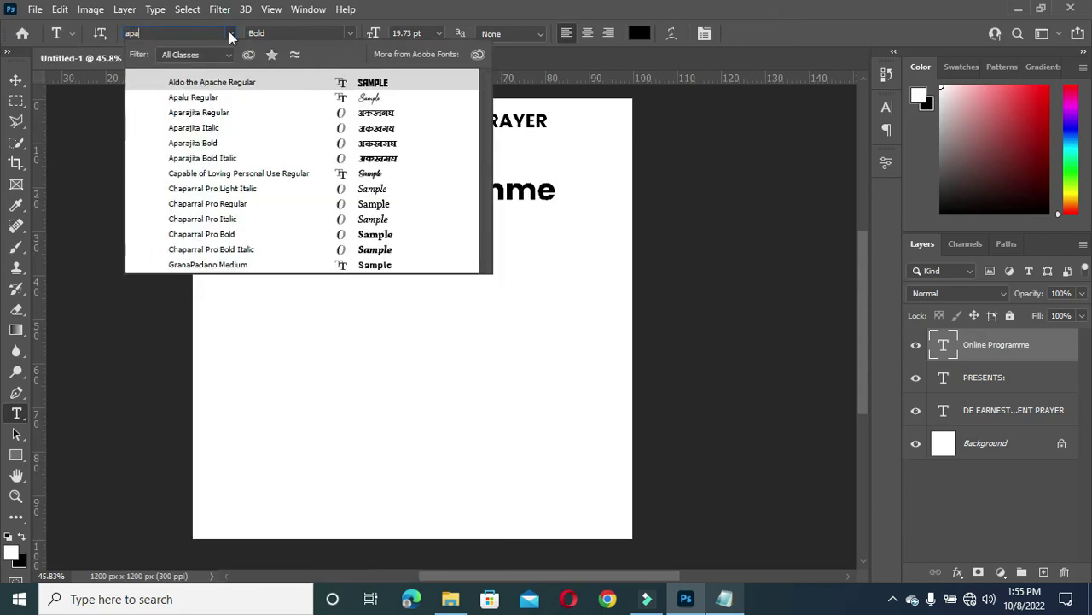
text(lu)
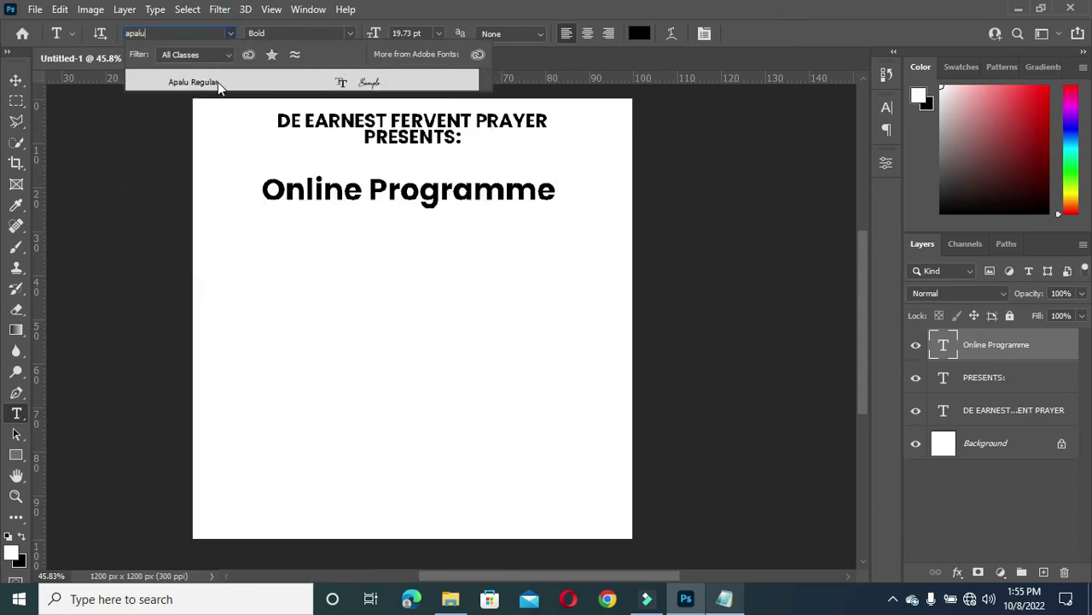
click(217, 81)
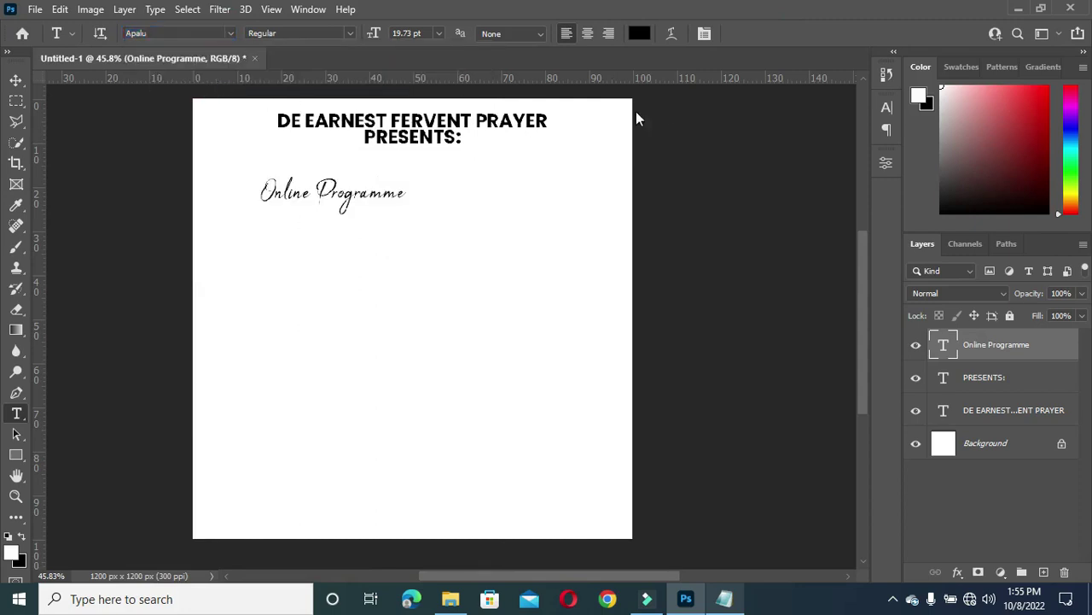
Enlarge Online Programme to 125.6%, shift it left, then select ffcc00 in the notes
click(15, 79)
scroll(323, 195, up, 1)
drag(419, 196, 456, 193)
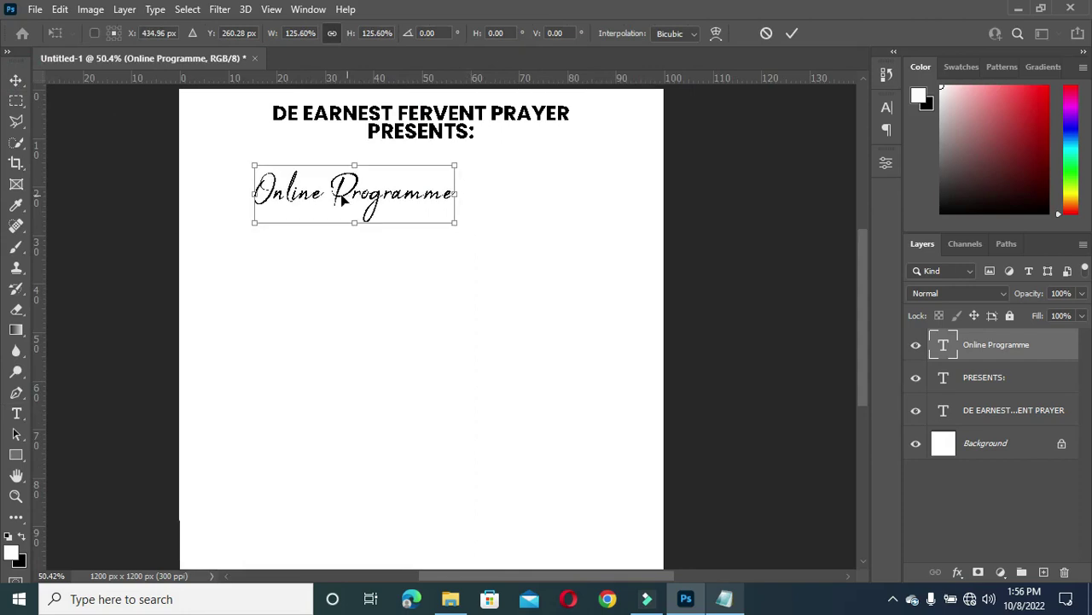
drag(342, 199, 314, 199)
click(788, 34)
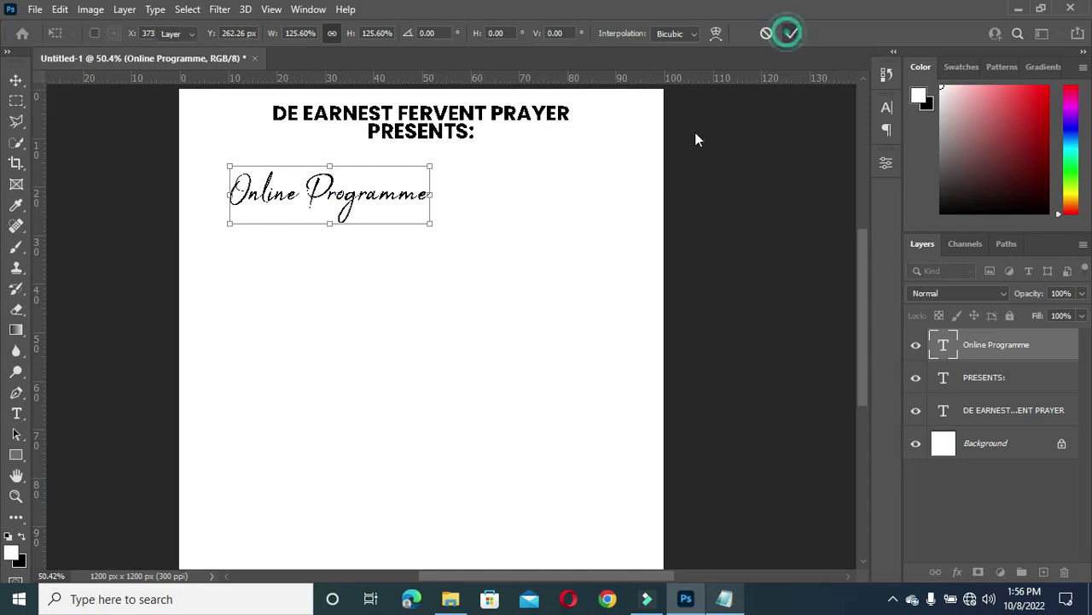
click(723, 599)
drag(198, 246, 152, 247)
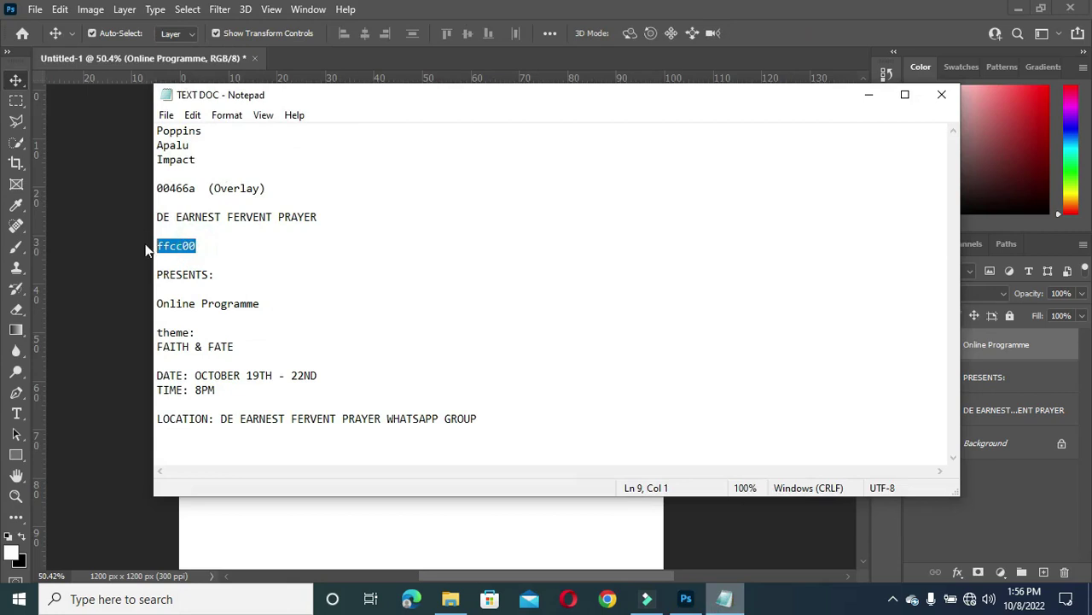
Colour the Online Programme text yellow ffcc00 and commit it
click(866, 96)
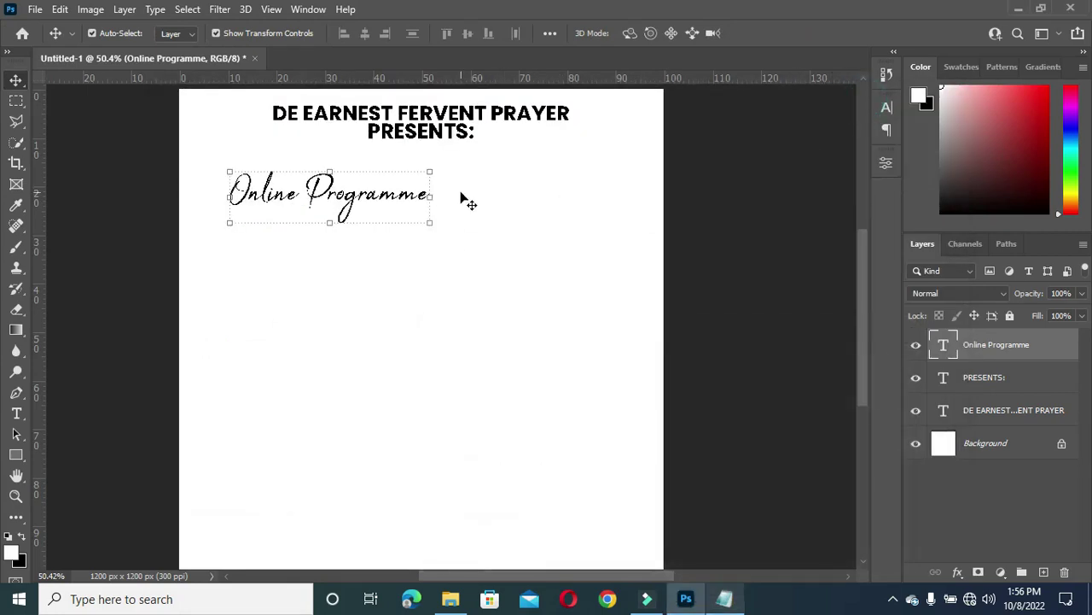
key(t)
click(398, 201)
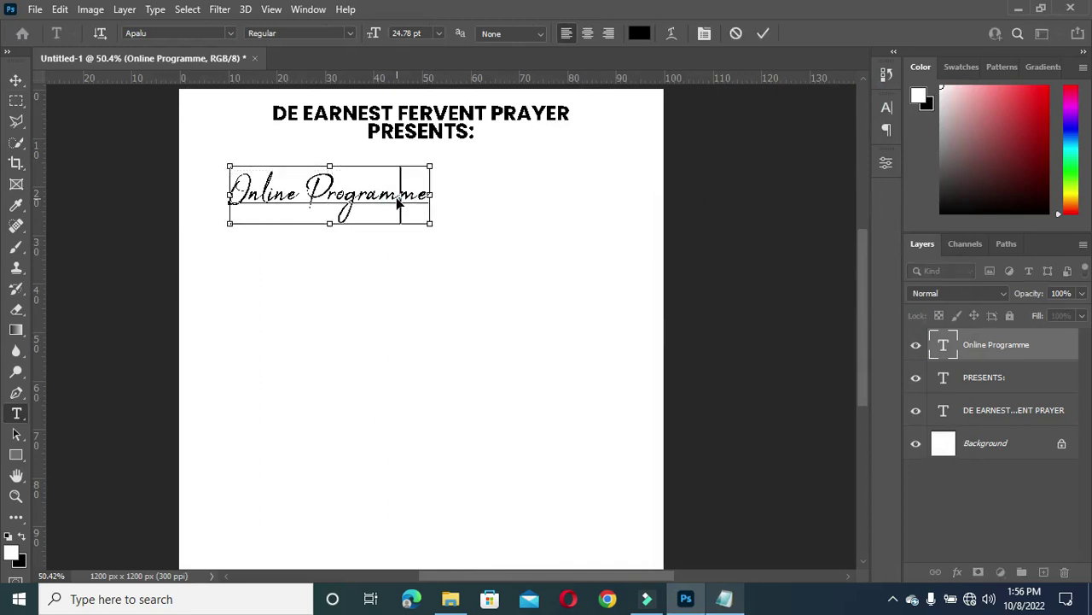
key(ctrl+a)
click(640, 32)
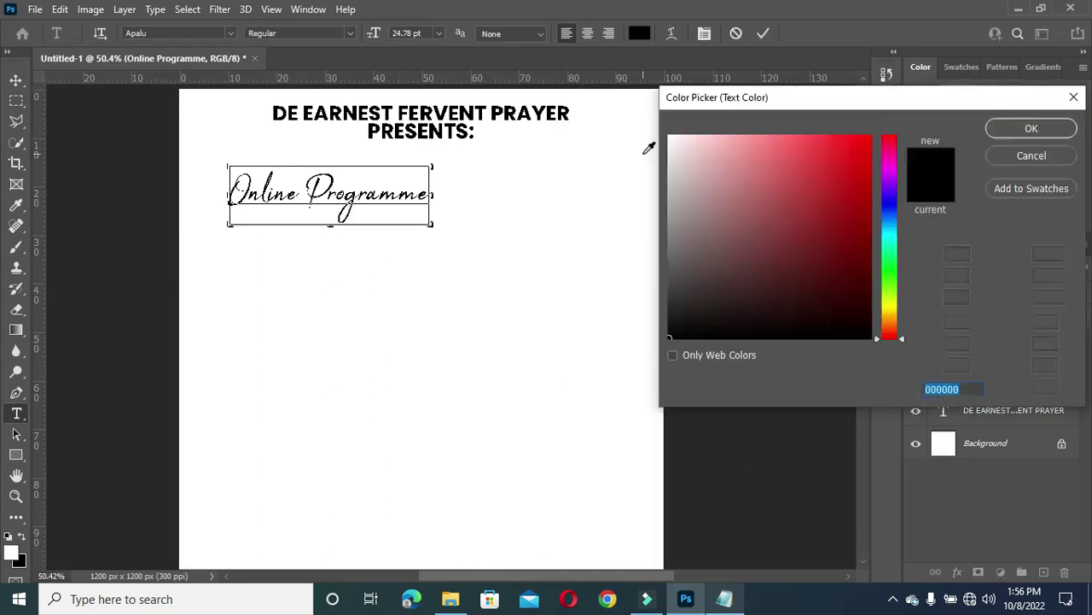
text(ffcc00)
click(1043, 129)
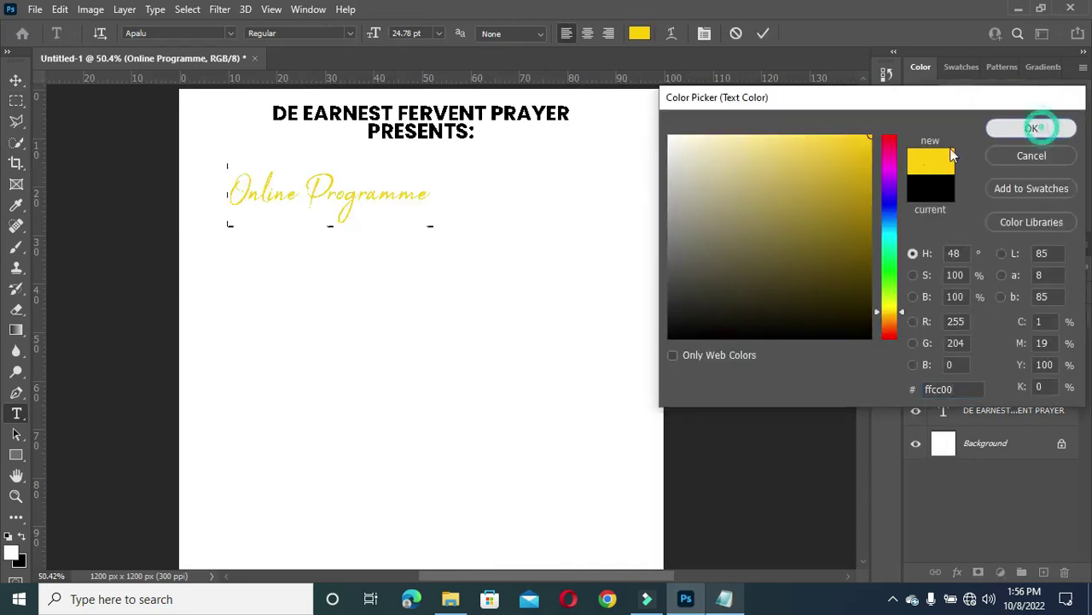
click(763, 34)
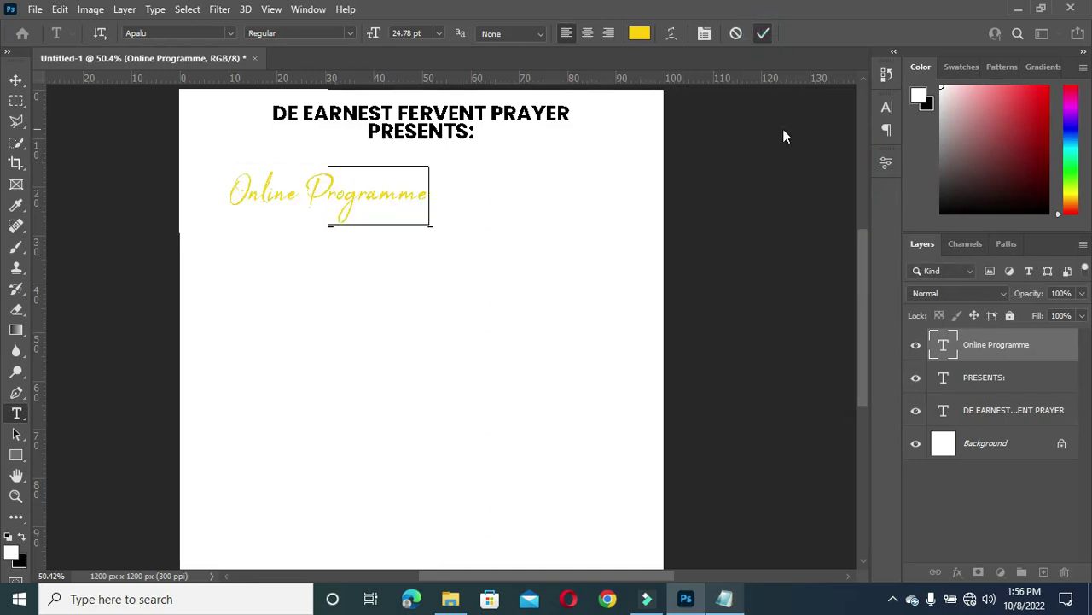
click(957, 570)
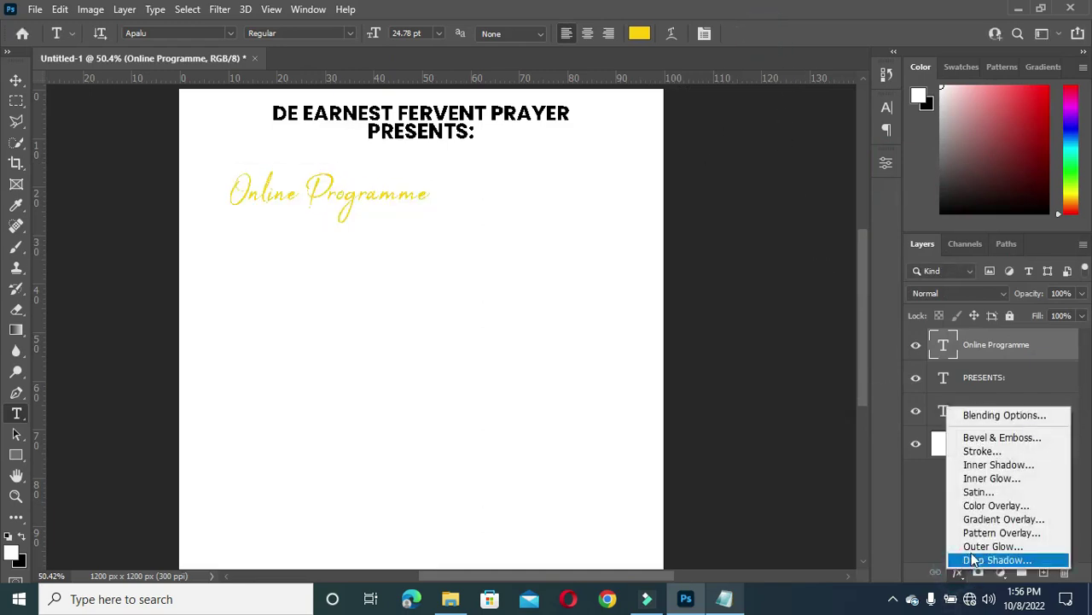
Give the Online Programme text a drop shadow with 9% spread, then collapse its effects list
click(975, 560)
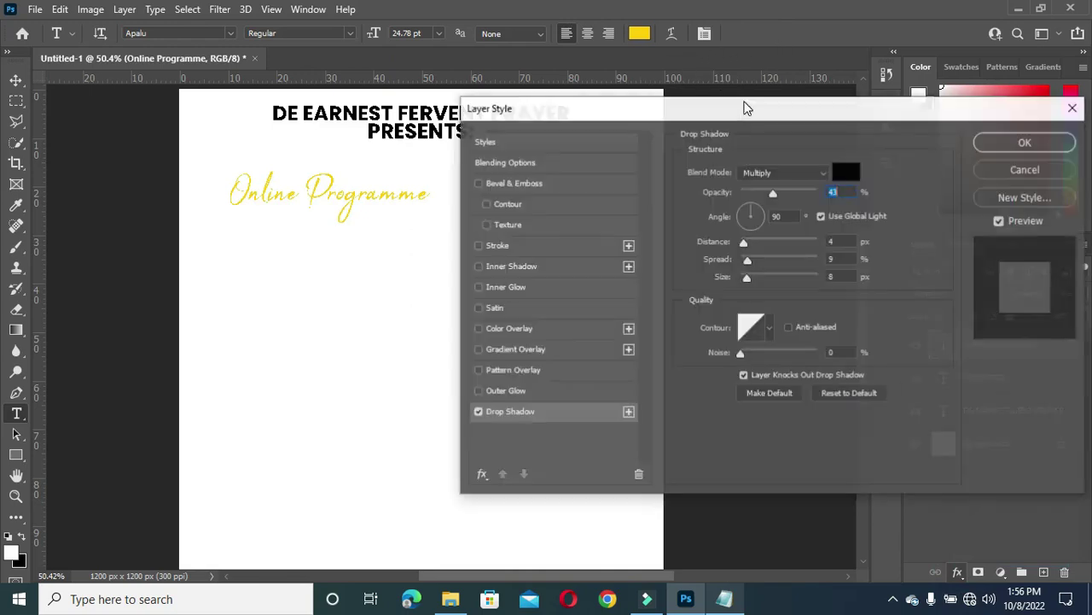
click(844, 192)
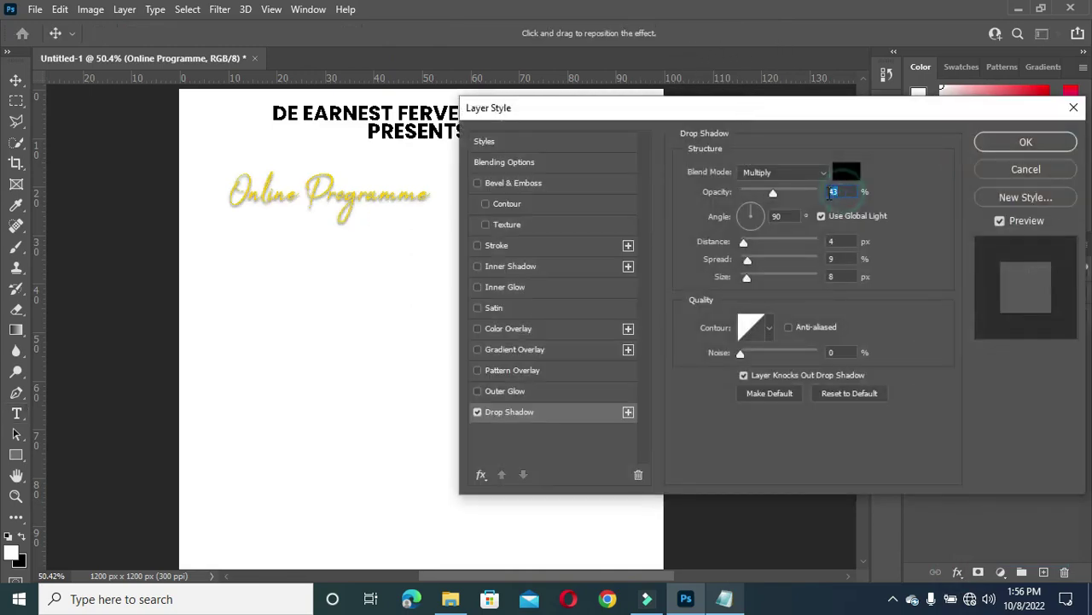
click(836, 243)
click(845, 259)
text(9)
key(Tab)
click(1048, 144)
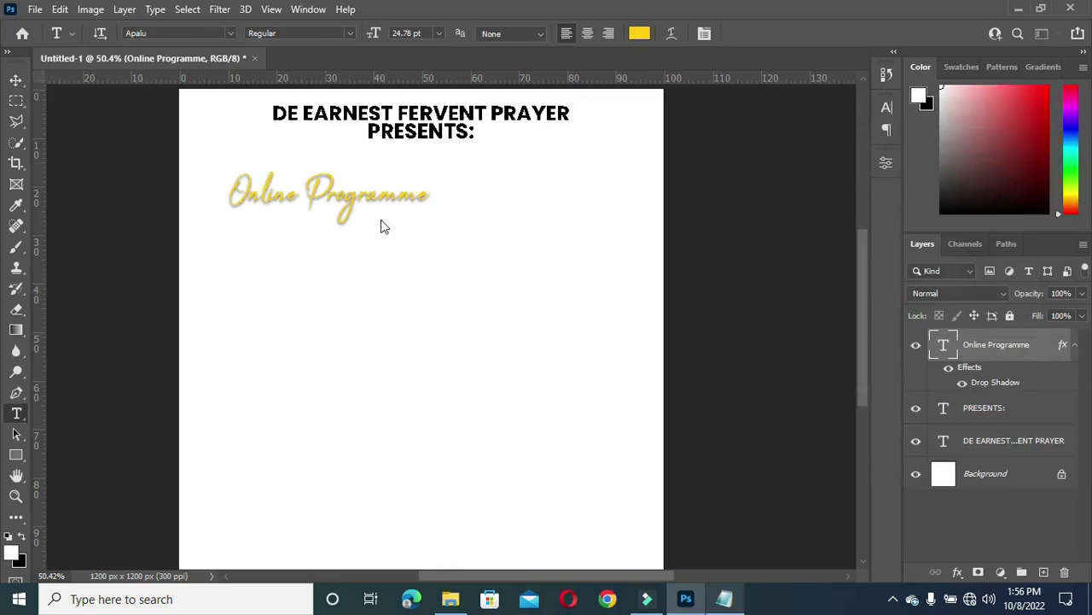
click(16, 79)
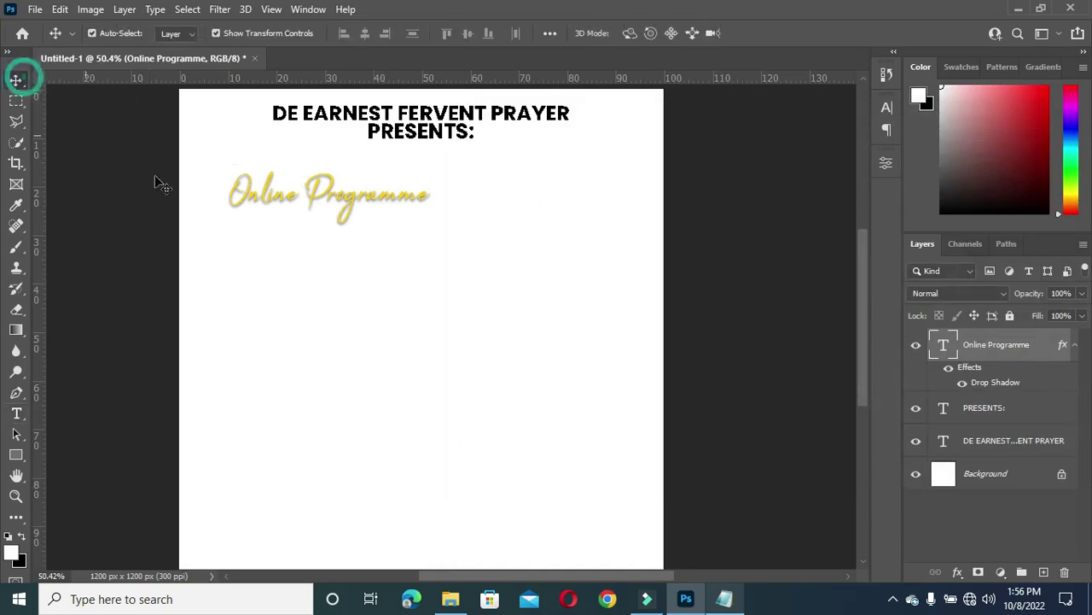
click(386, 202)
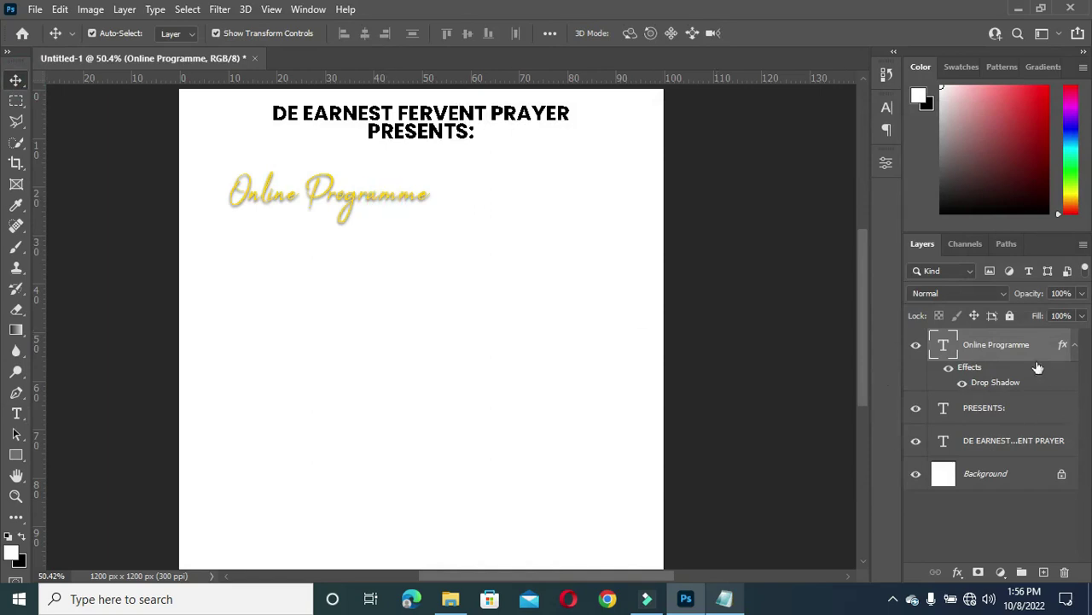
click(1074, 345)
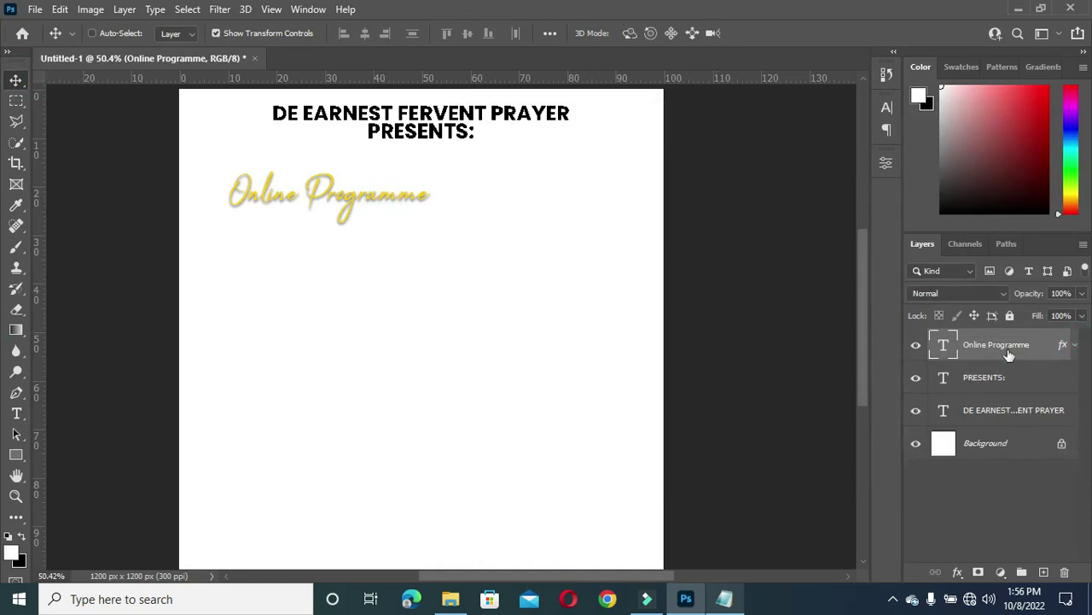
Duplicate Online Programme just below itself and change the copy's text to 'theme:'
key(ctrl+j)
drag(347, 198, 350, 241)
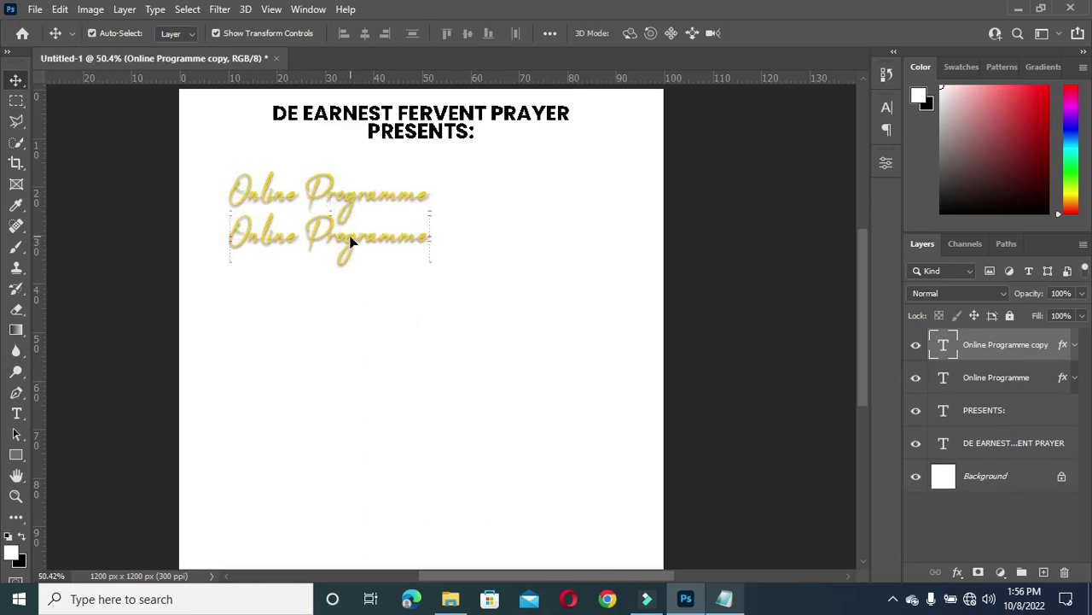
double_click(350, 237)
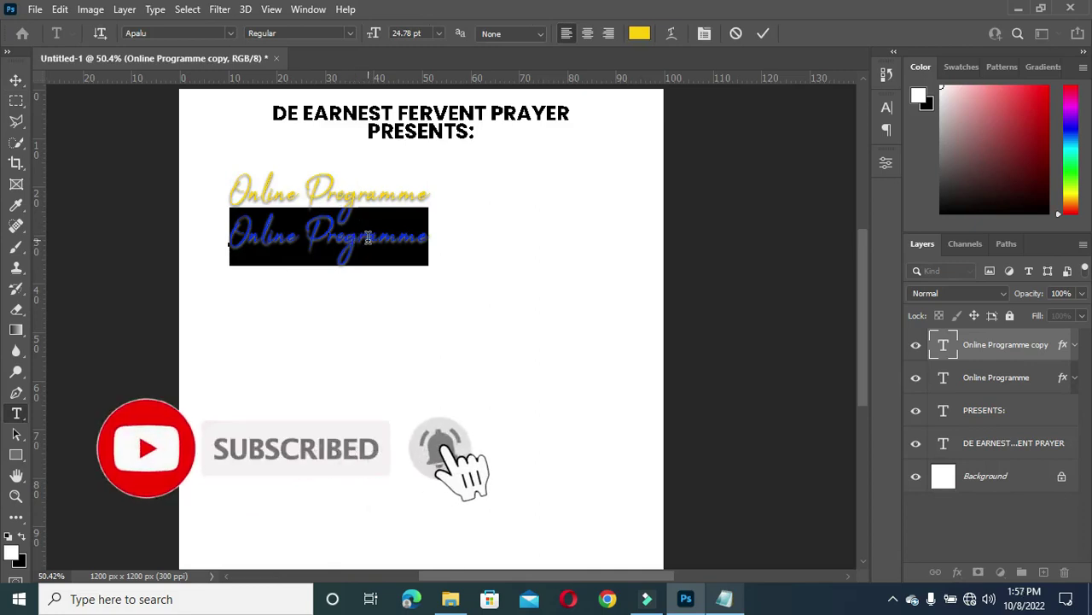
text(theme:)
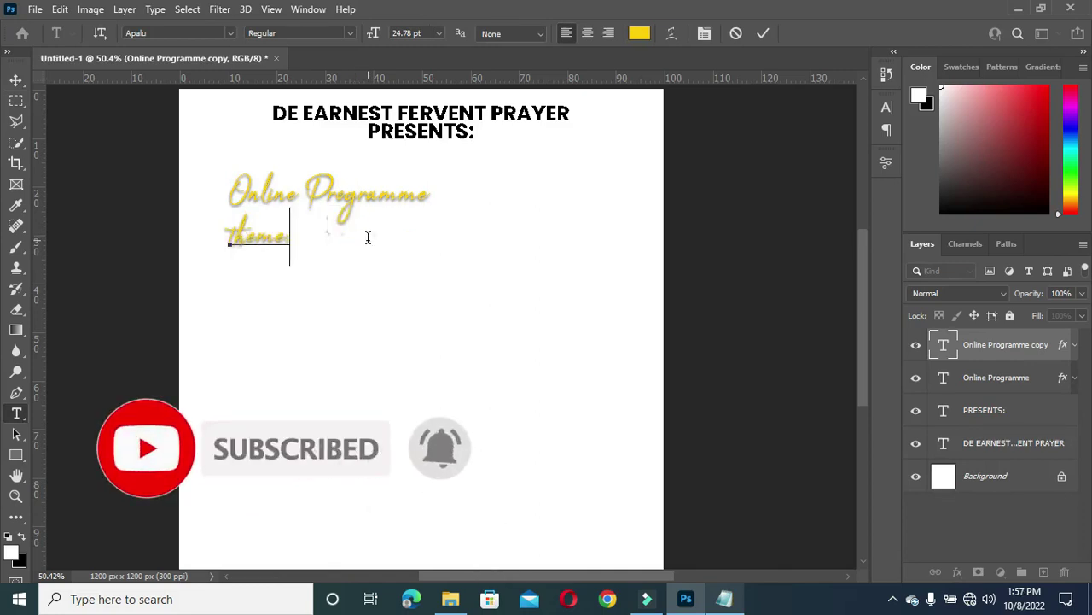
click(763, 34)
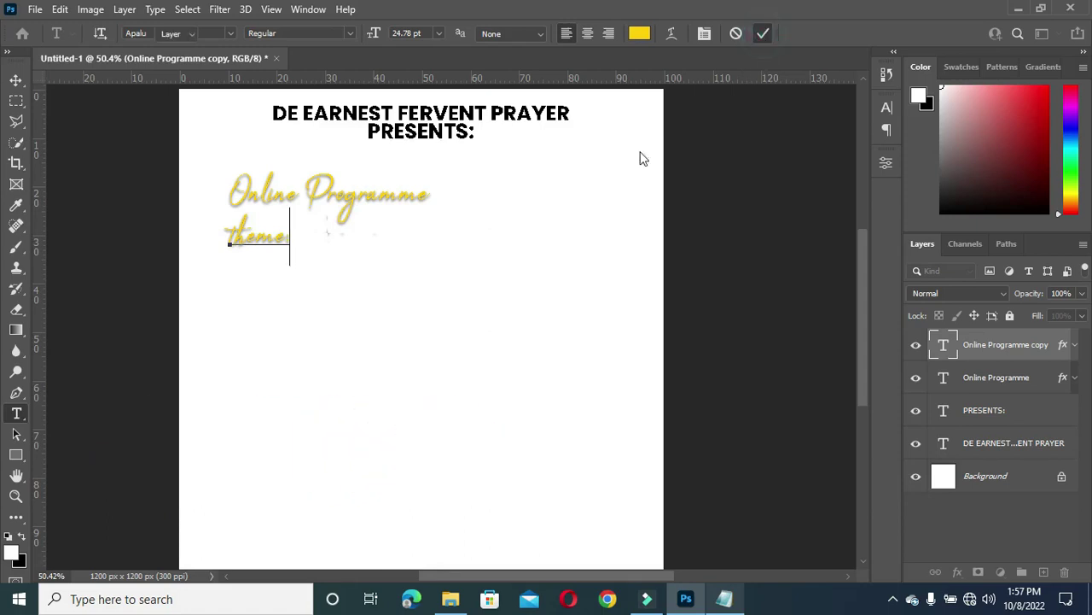
Rotate the theme: text vertical, place it lower left, and nudge it slightly left
key(v)
drag(303, 210, 236, 192)
drag(256, 244, 228, 273)
click(227, 275)
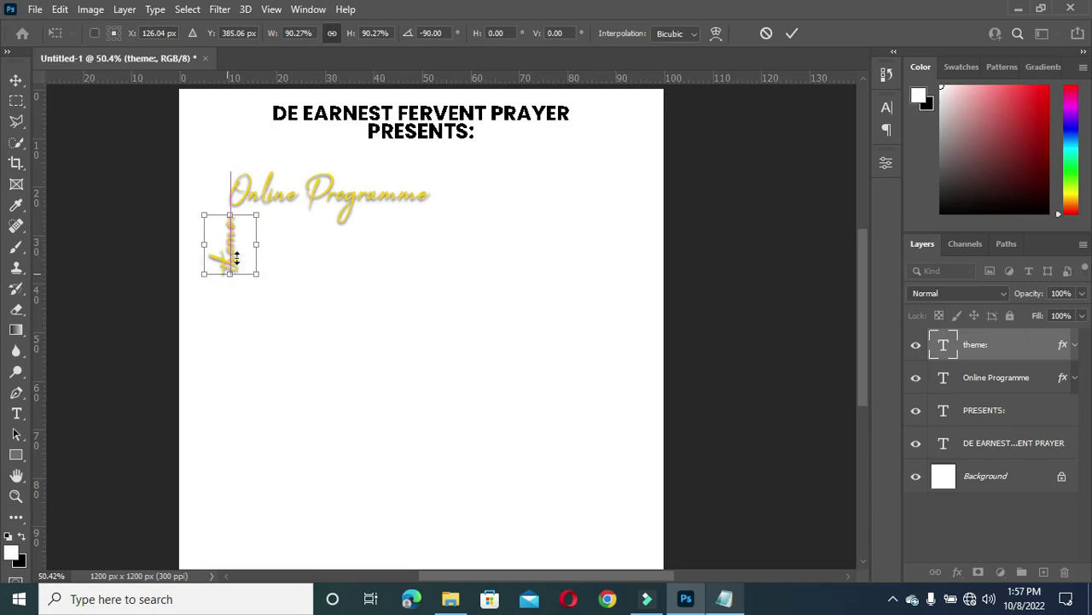
click(790, 33)
key(shift+Left)
key(shift+Left)
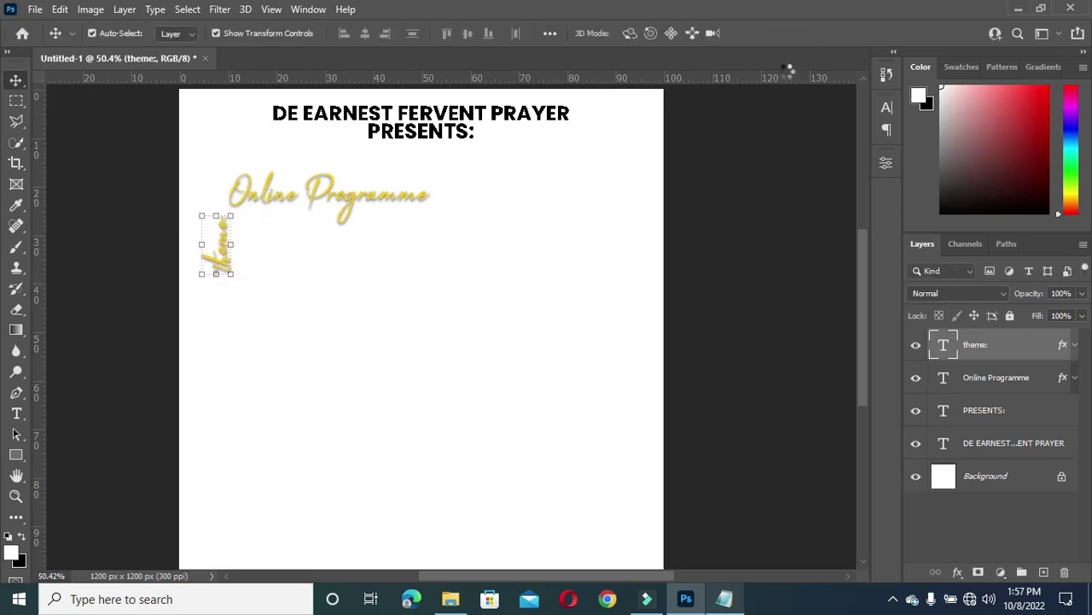
click(750, 228)
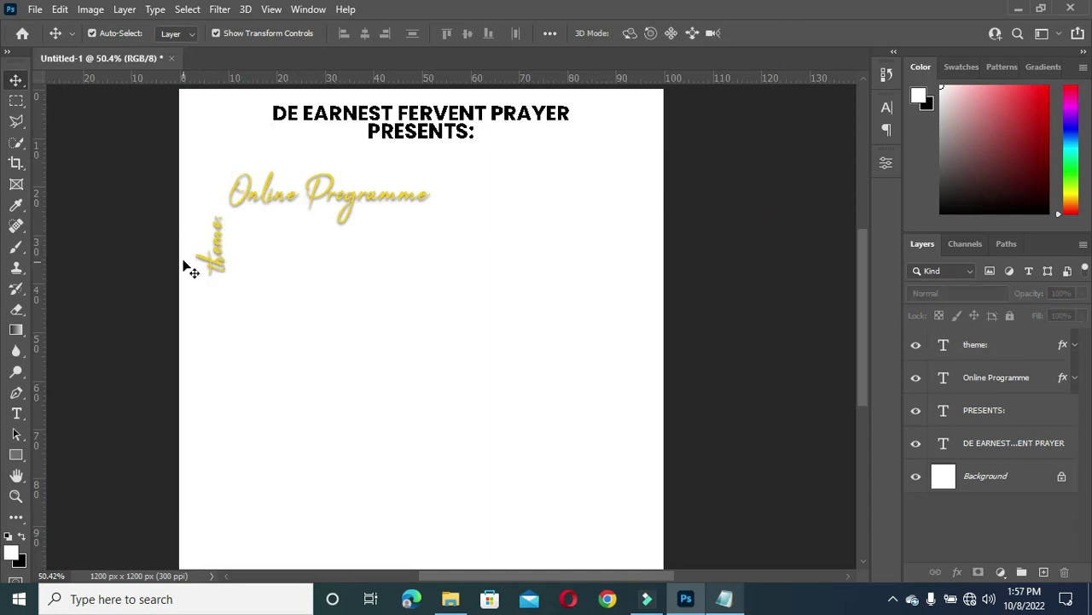
click(724, 599)
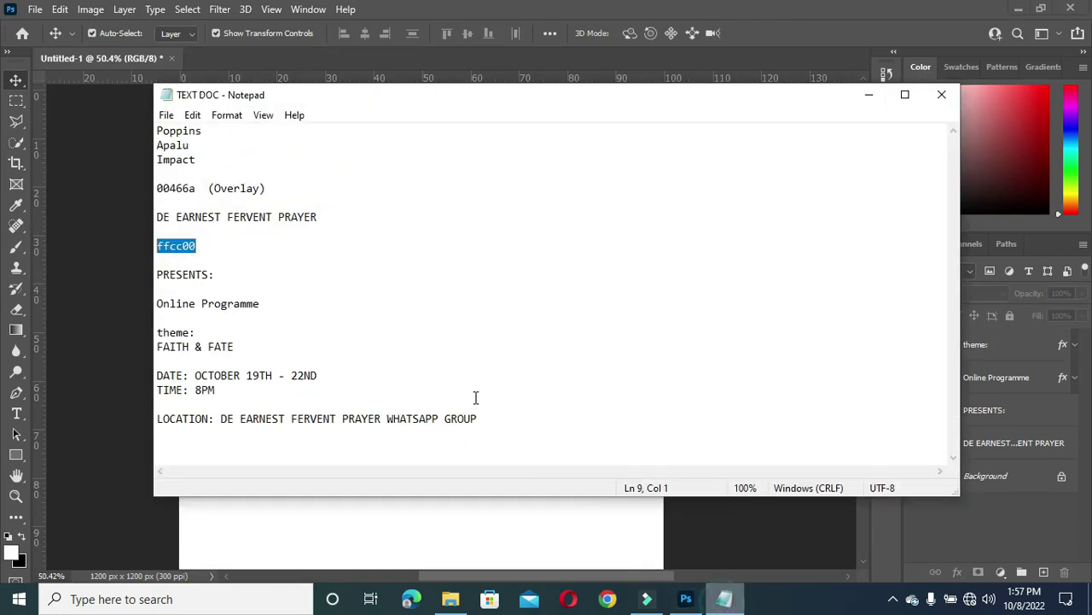
click(302, 279)
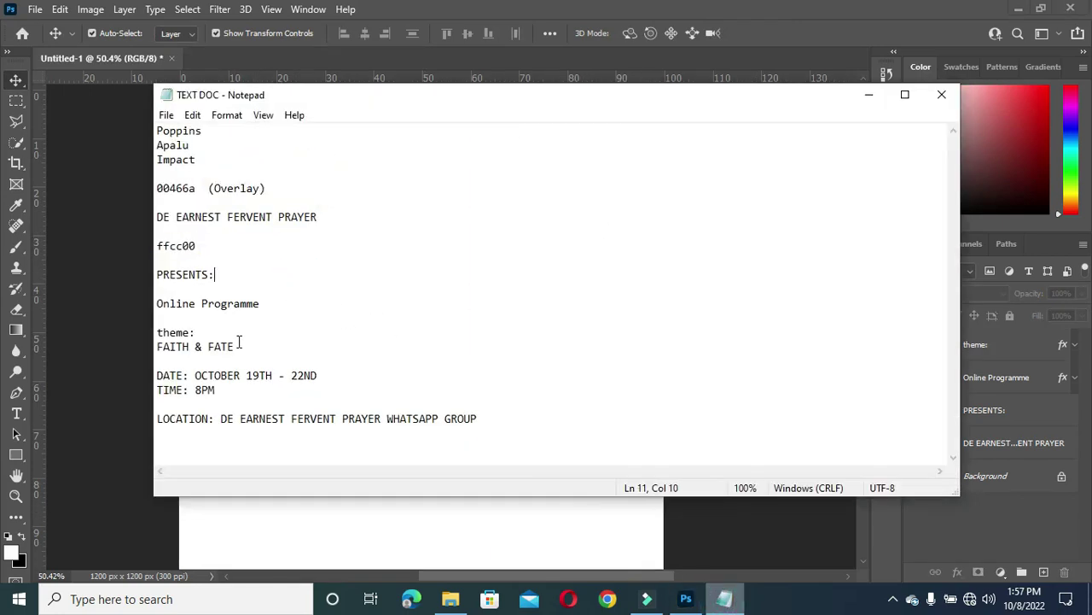
drag(189, 347, 161, 350)
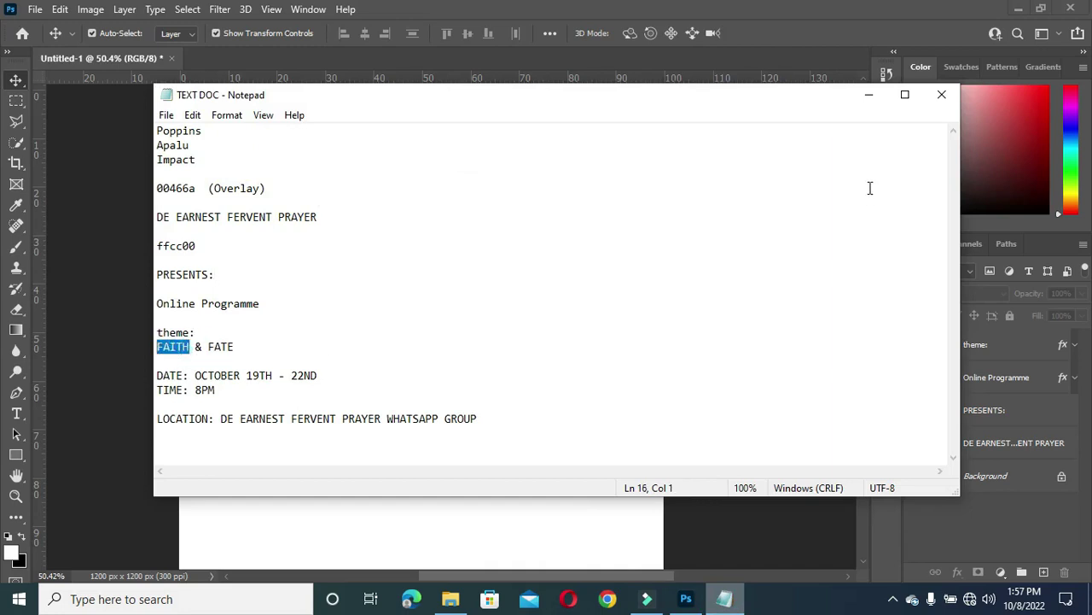
click(878, 102)
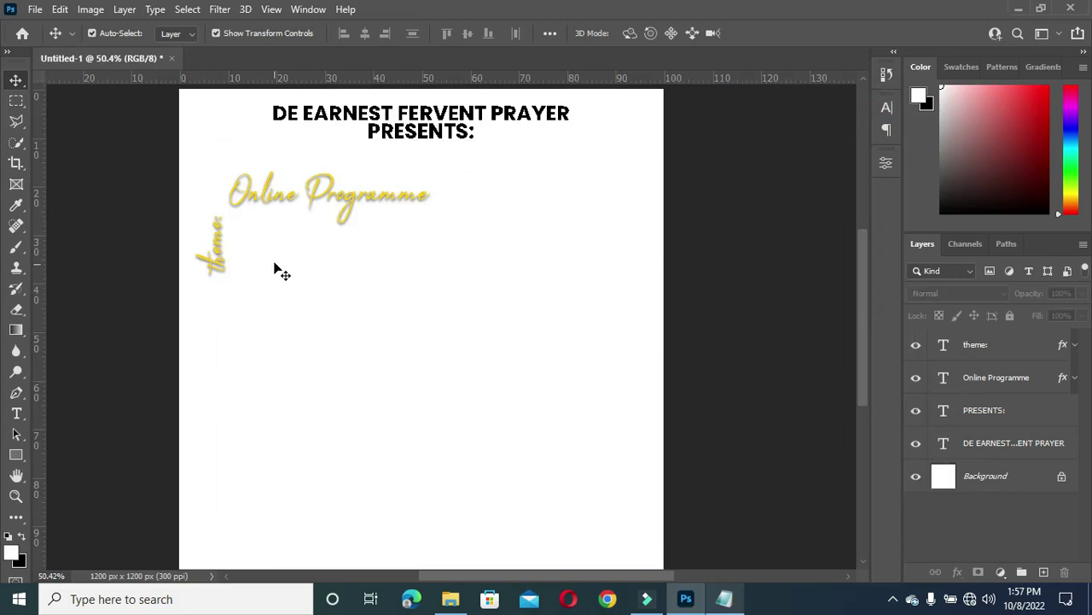
Add a FAITH text beside the theme: label in Impact, coloured white ffffff
key(t)
click(251, 254)
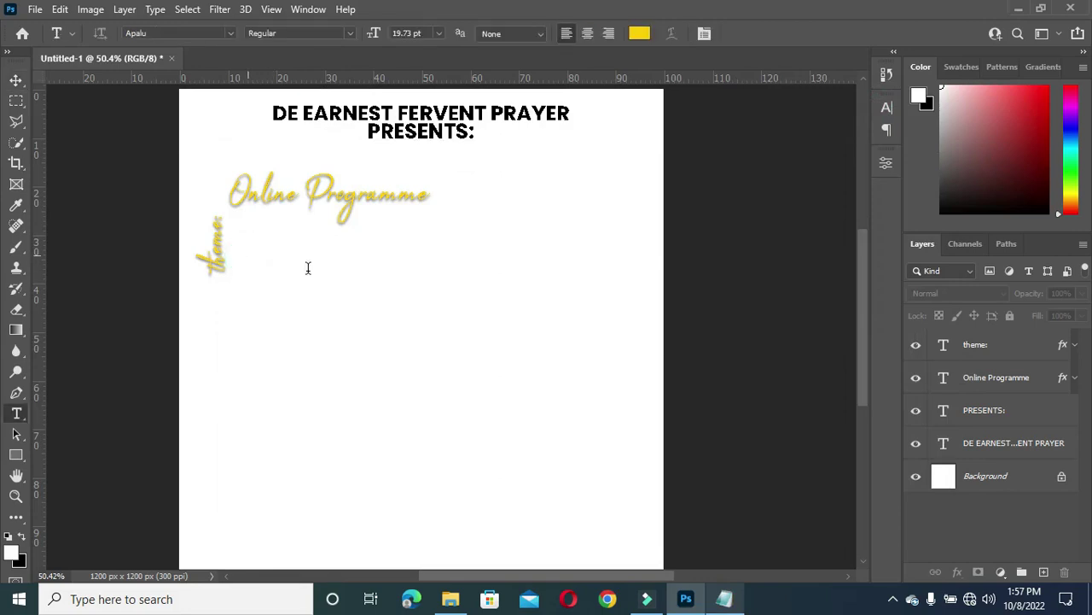
text(FAITH)
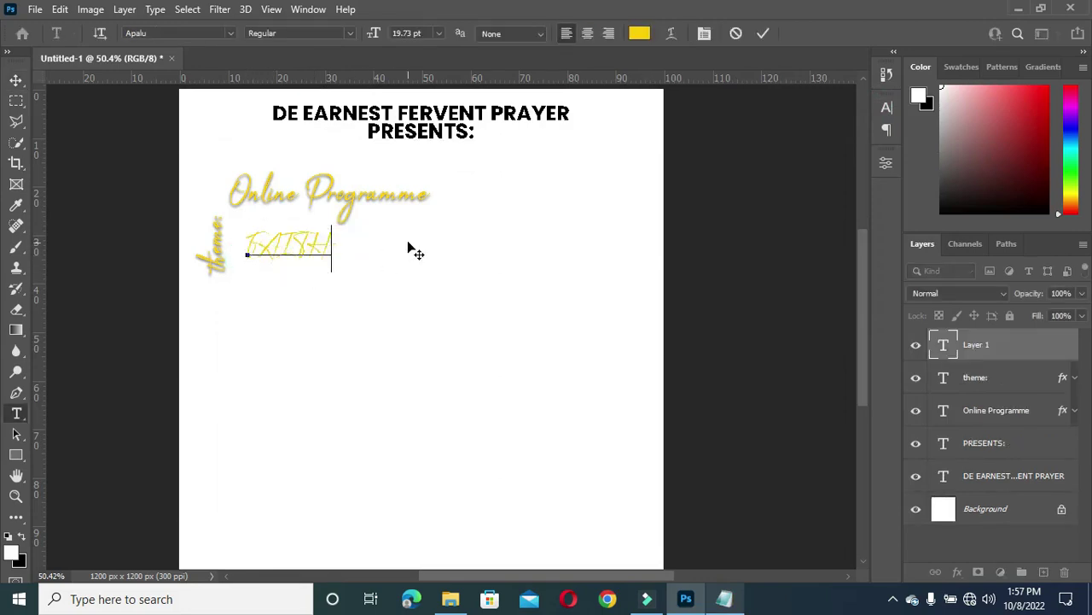
click(764, 34)
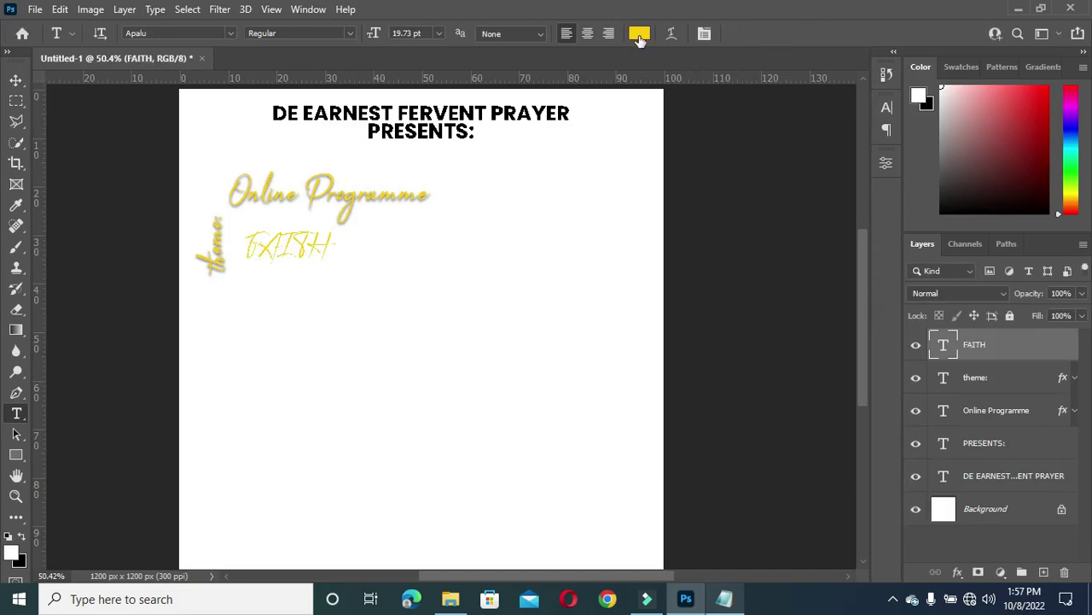
click(230, 34)
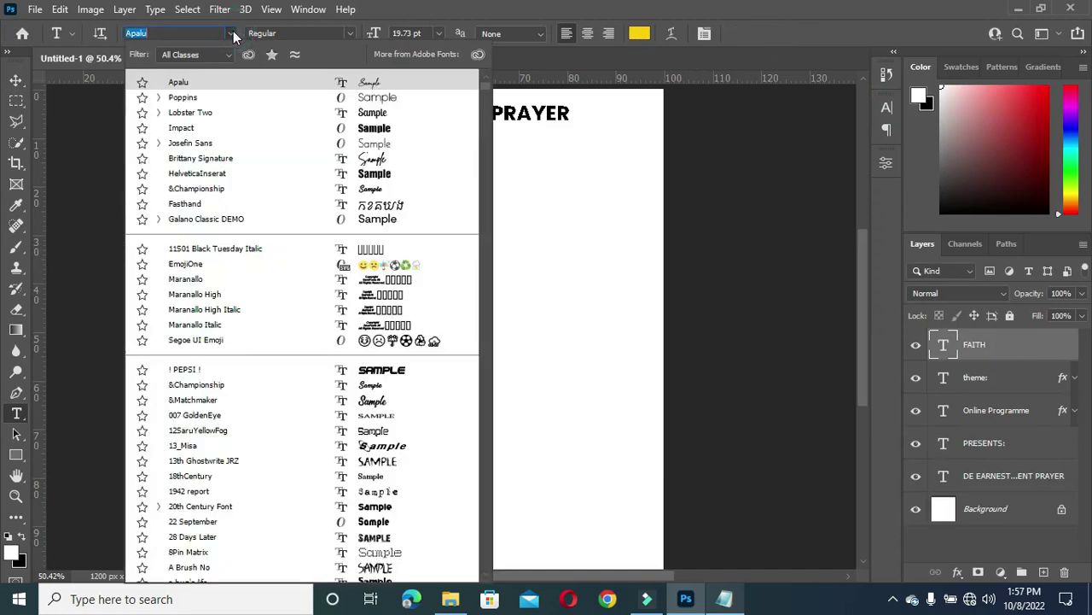
text(impact)
click(331, 85)
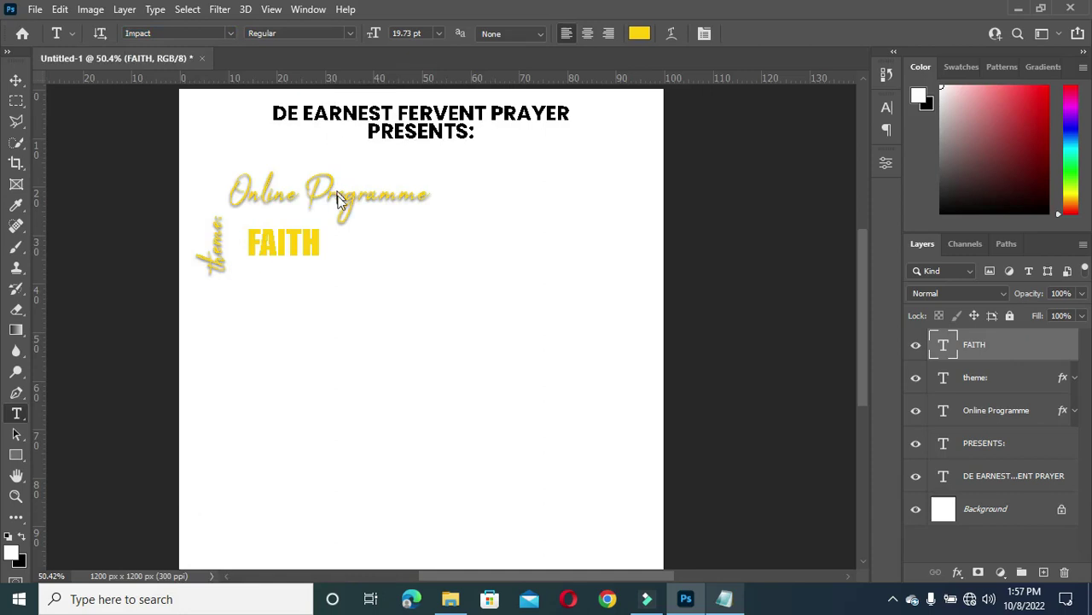
click(639, 33)
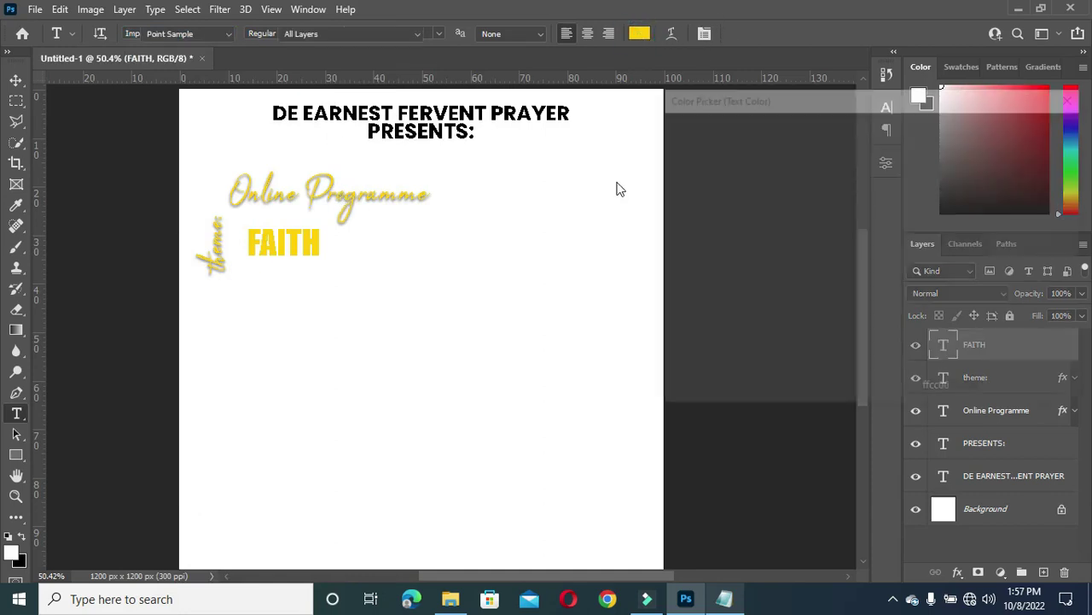
text(ffffff)
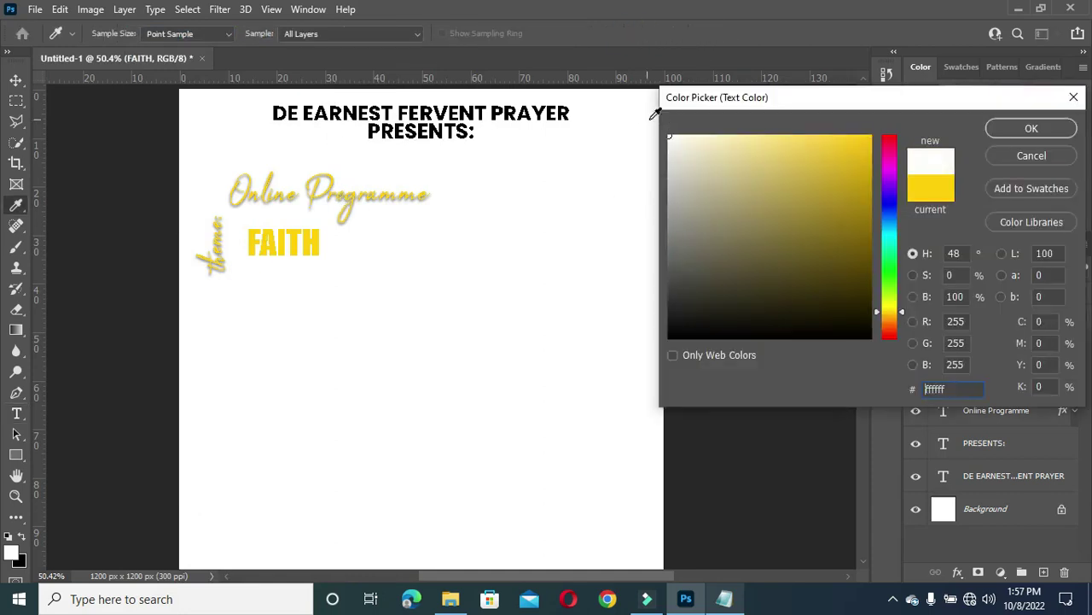
click(1007, 128)
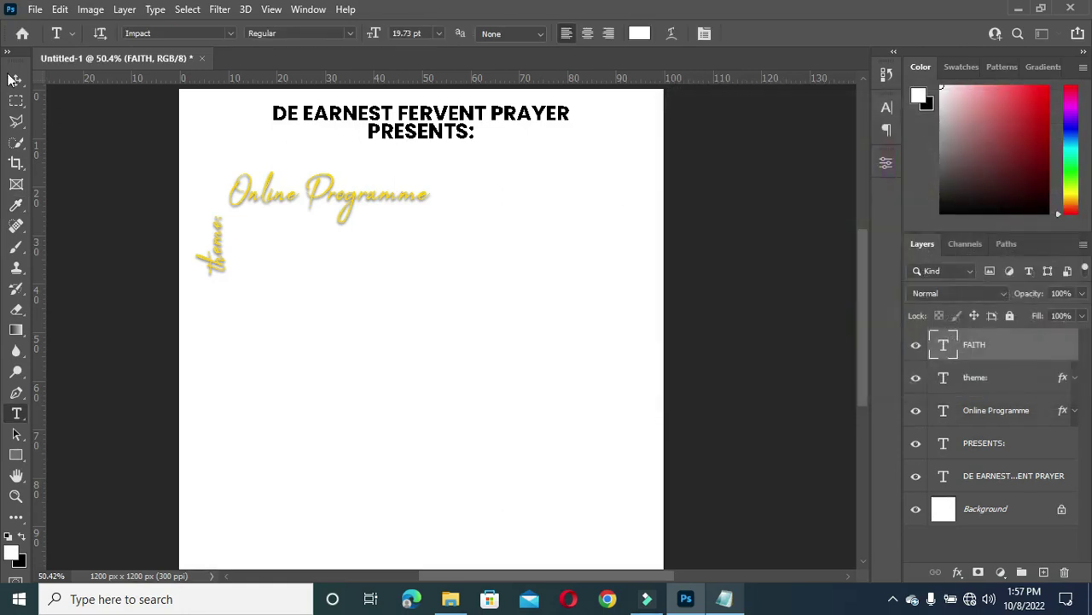
Enlarge FAITH to about 228% and position it right beside the theme: label
scroll(211, 212, up, 1)
click(343, 251)
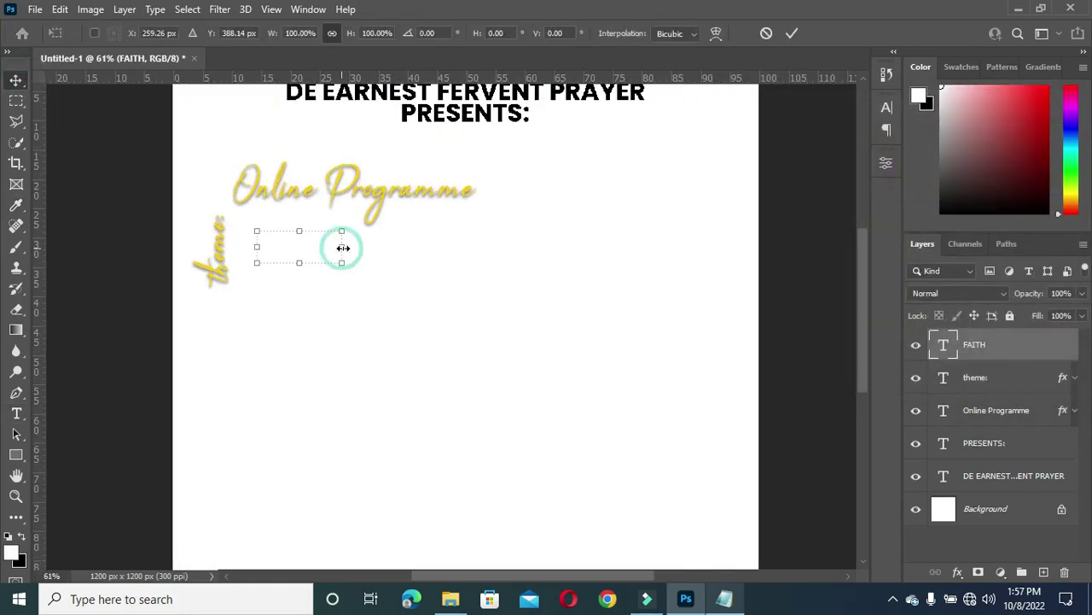
drag(369, 257, 457, 332)
drag(299, 266, 278, 261)
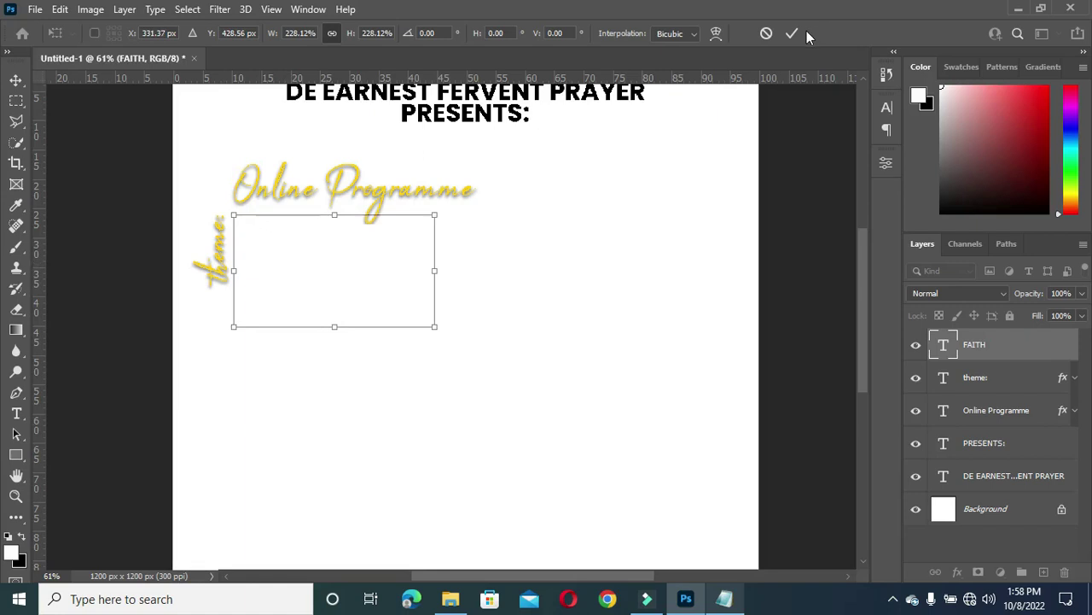
click(792, 35)
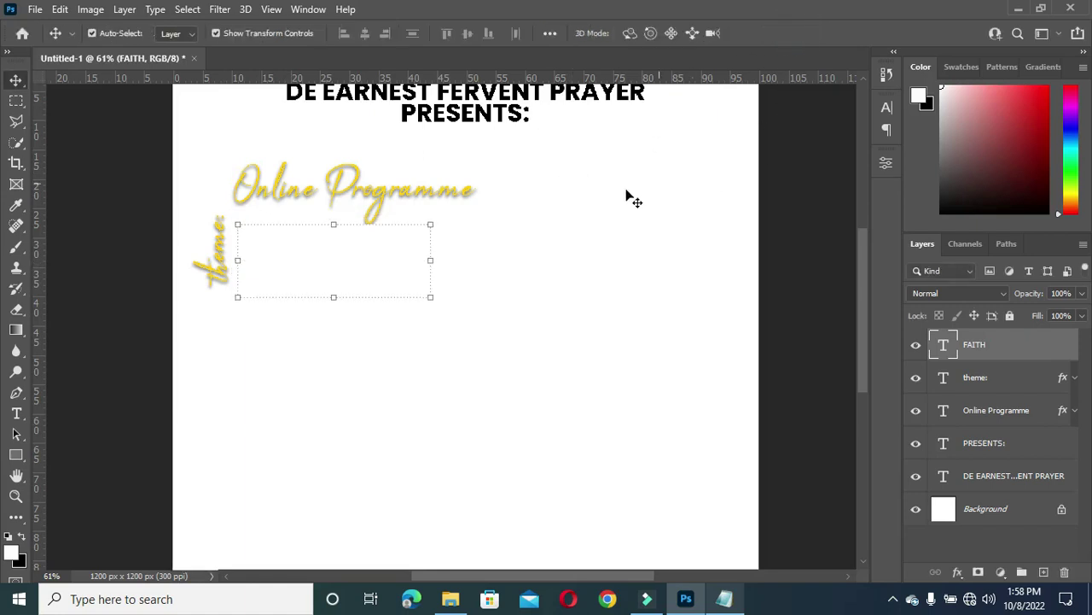
Give FAITH a drop shadow at 35% opacity, distance 6, spread 7, size 24, and reopen its Layer Style
click(957, 572)
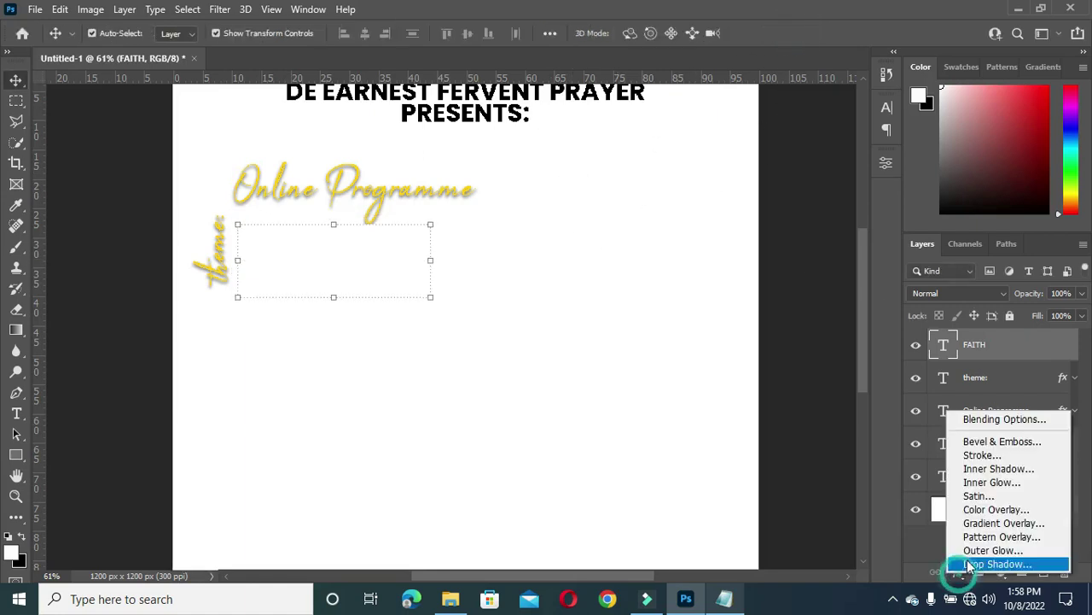
click(979, 565)
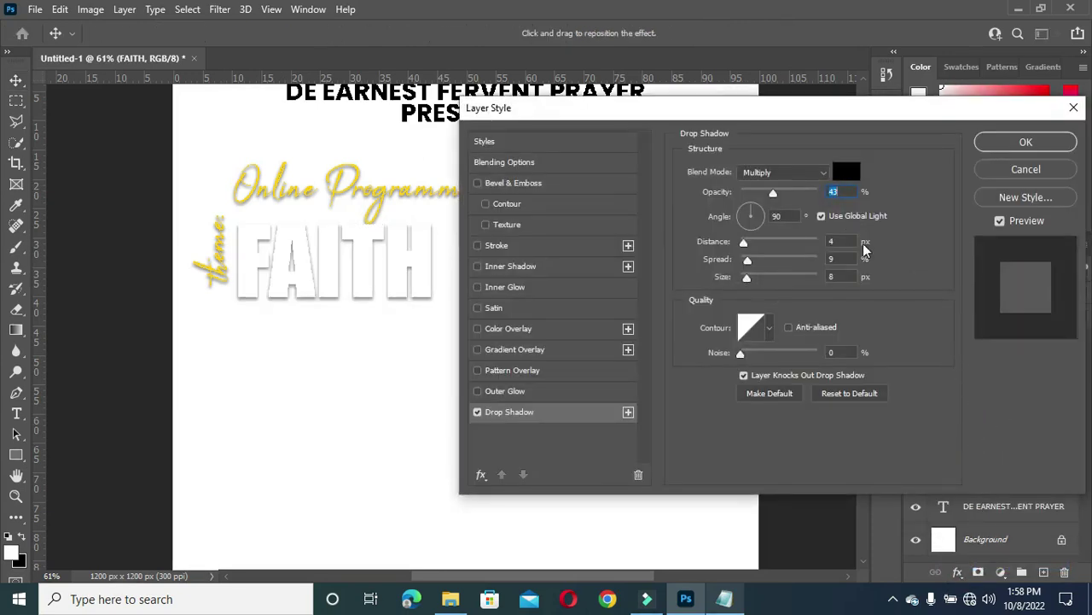
click(837, 191)
text(35)
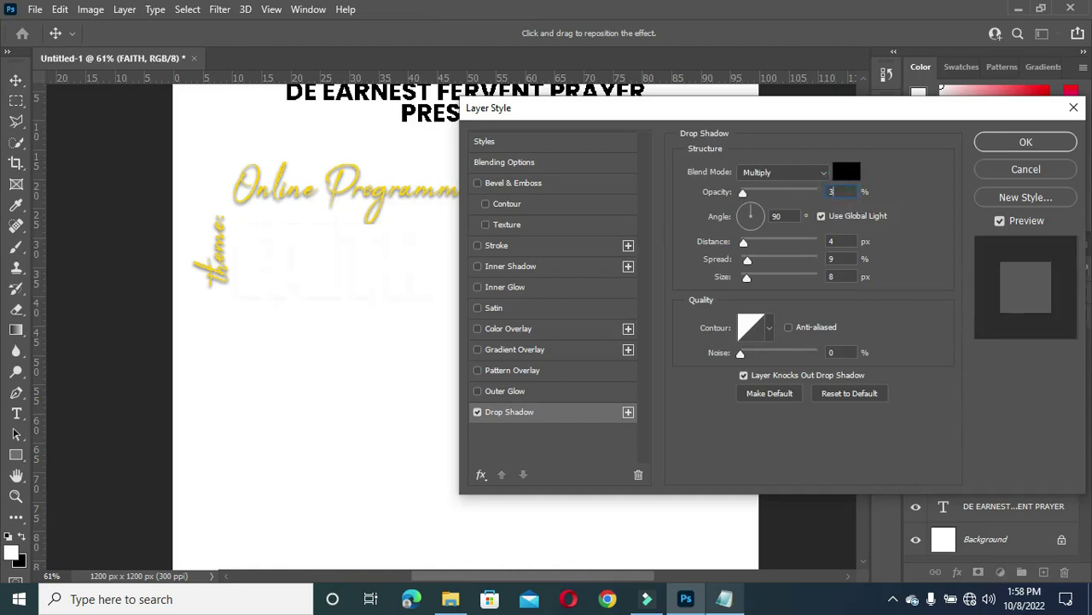
click(844, 241)
text(6)
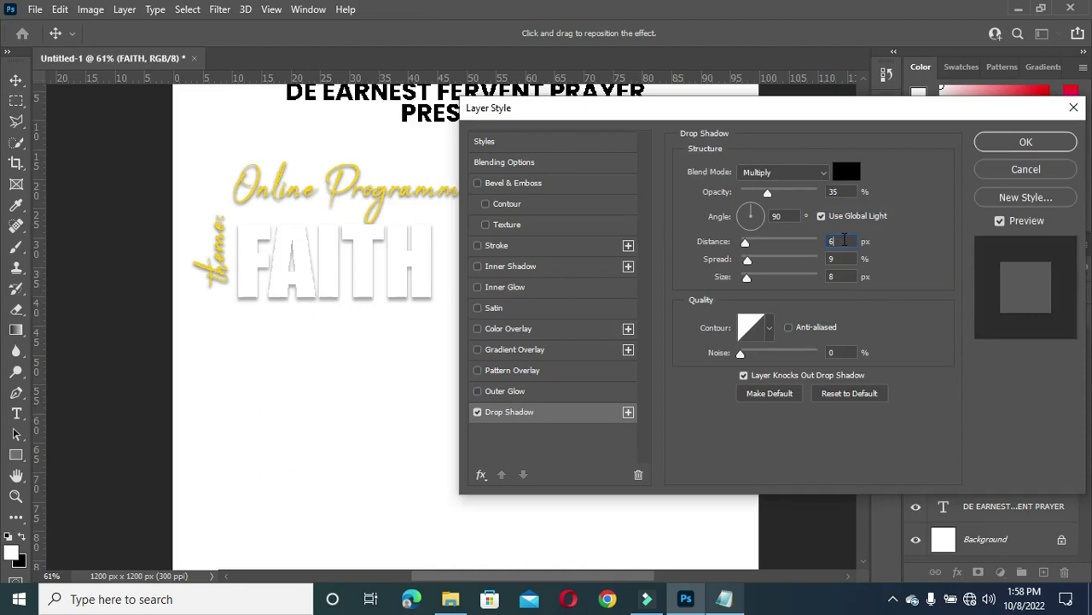
click(845, 259)
text(7)
click(841, 276)
text(24)
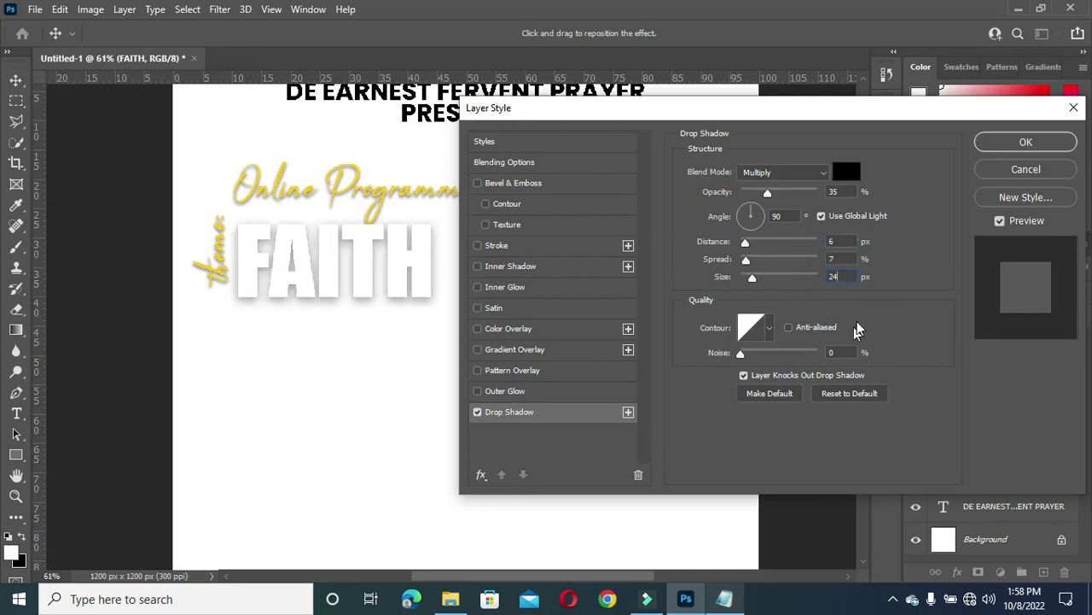
click(1025, 145)
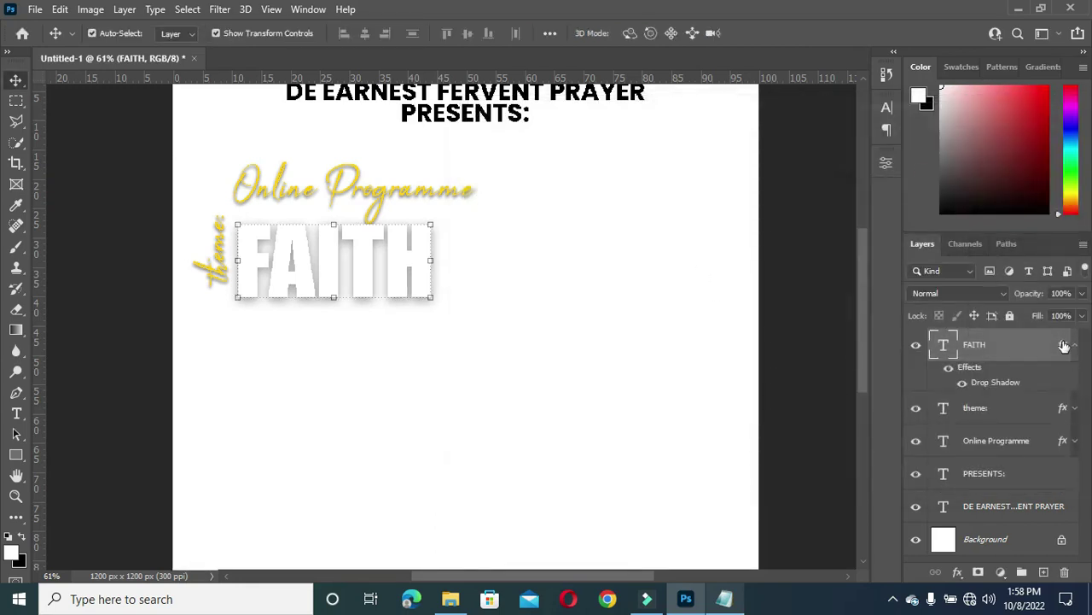
click(1064, 344)
double_click(1064, 345)
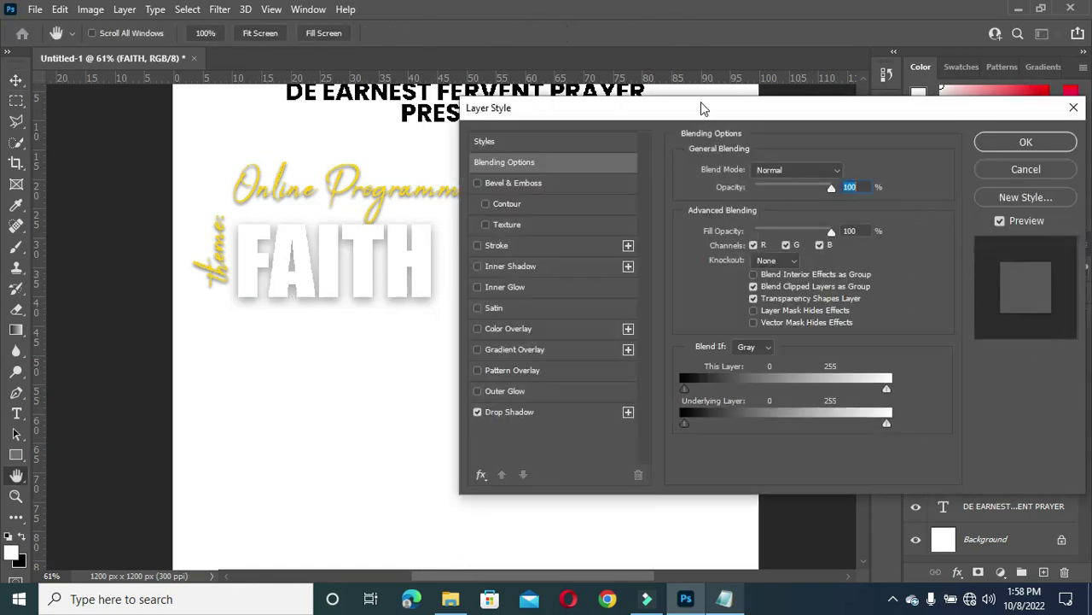
Add a Chisel Soft Bevel & Emboss to FAITH at 63% depth and 5 px size
click(539, 183)
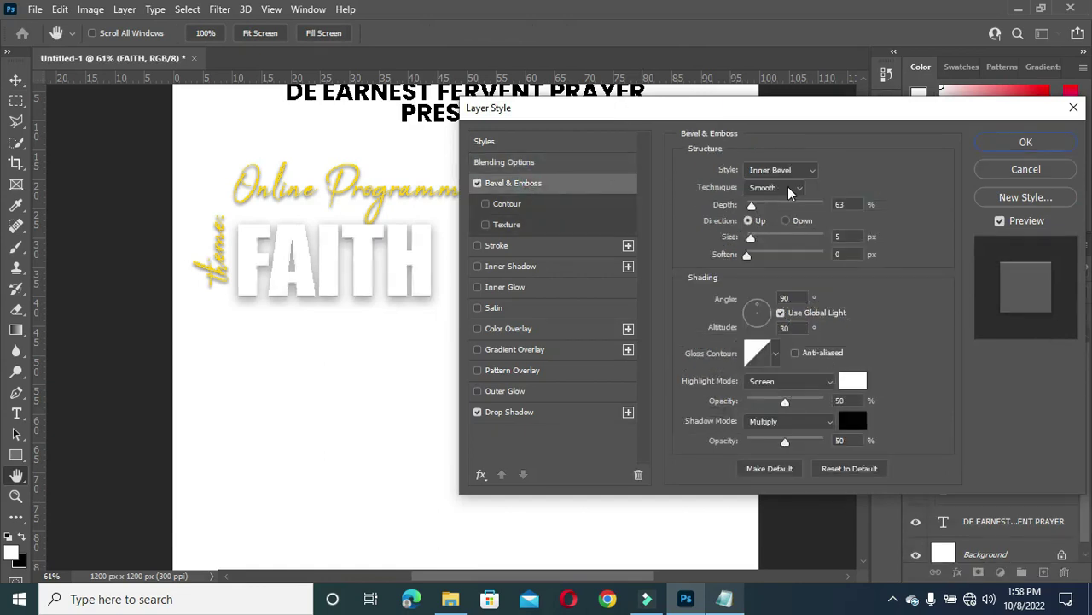
click(787, 190)
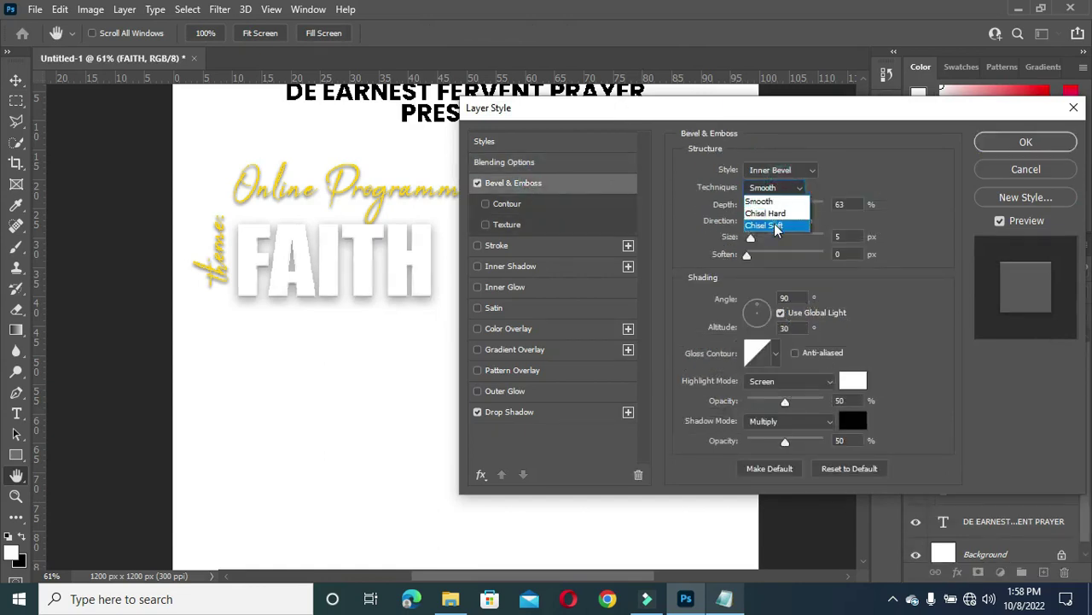
click(775, 220)
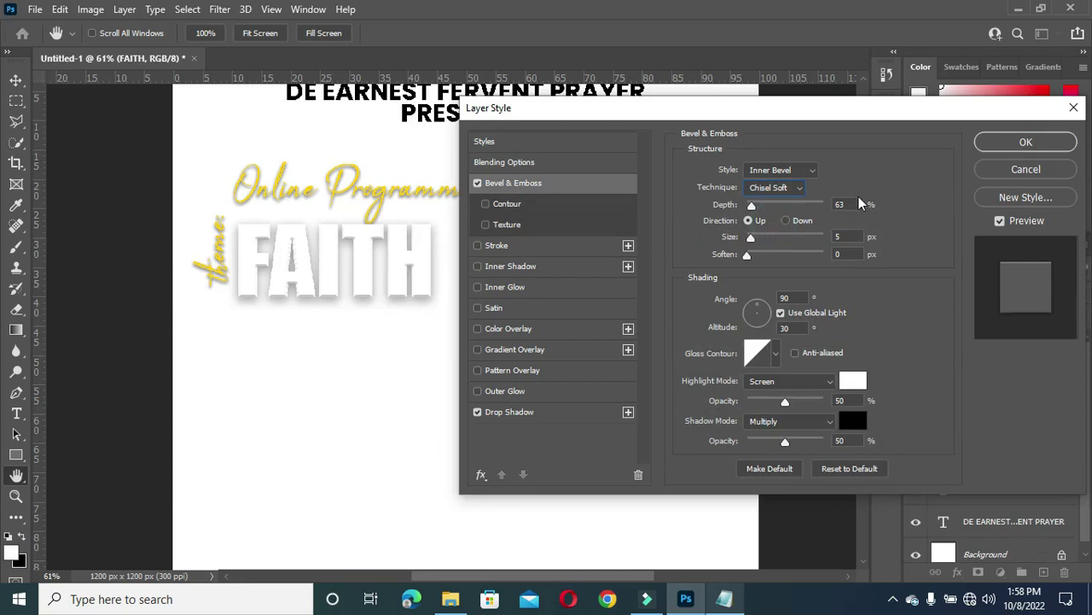
click(838, 204)
click(838, 237)
click(1026, 144)
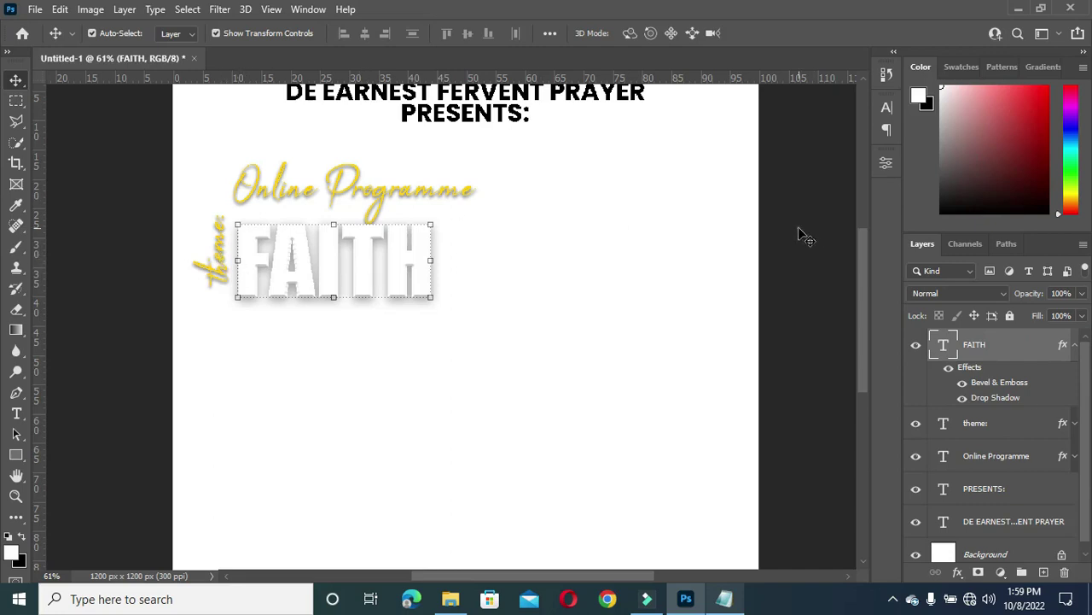
Move FAITH slightly upward and collapse its effects list
click(301, 256)
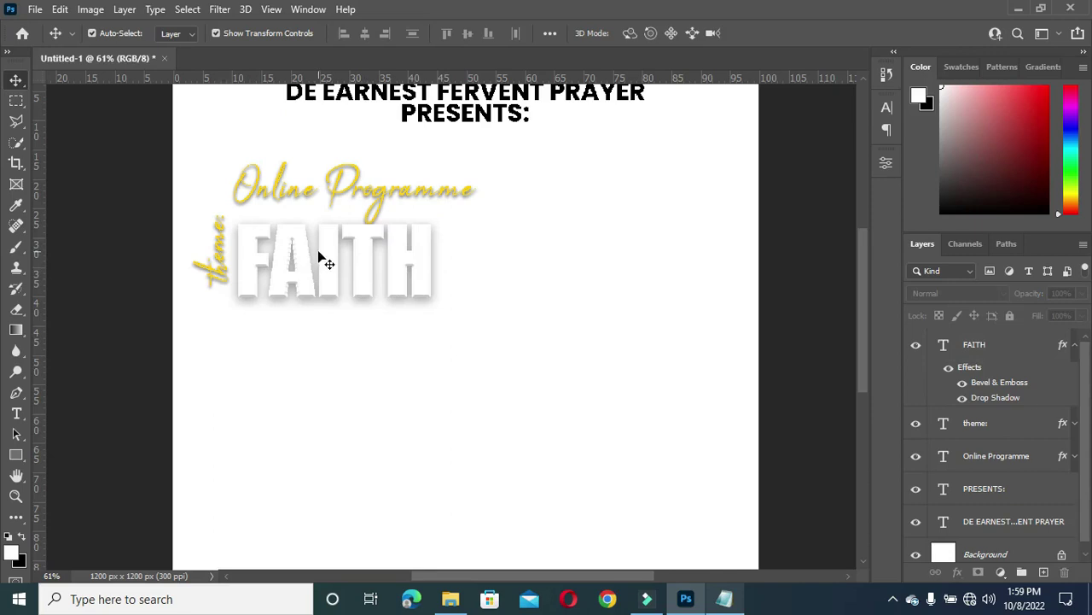
click(327, 262)
drag(327, 262, 331, 253)
click(1068, 350)
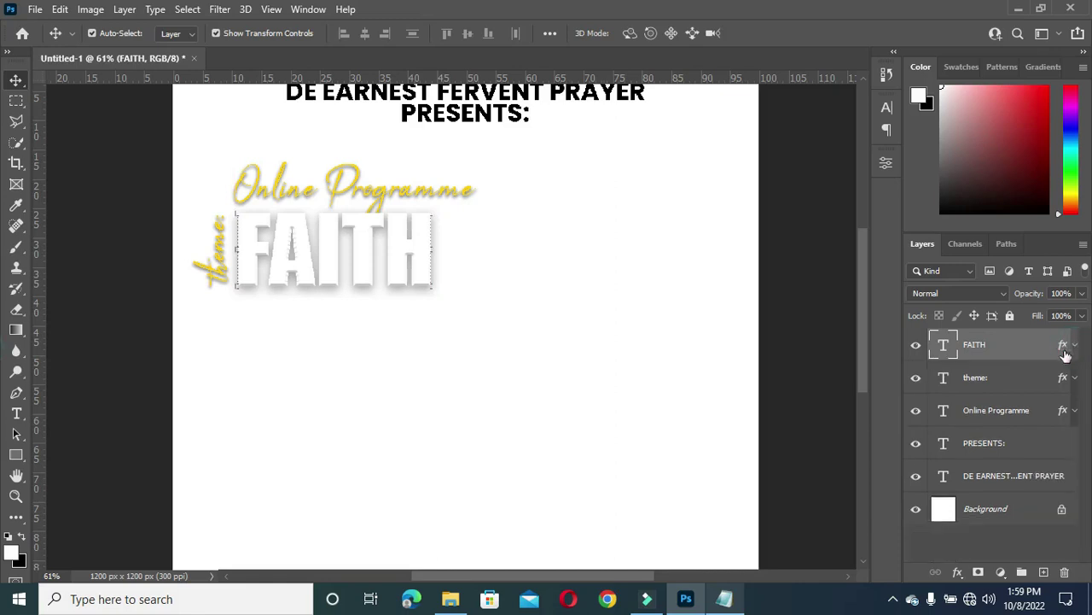
Stack the theme: and Online Programme layers above FAITH
click(1021, 379)
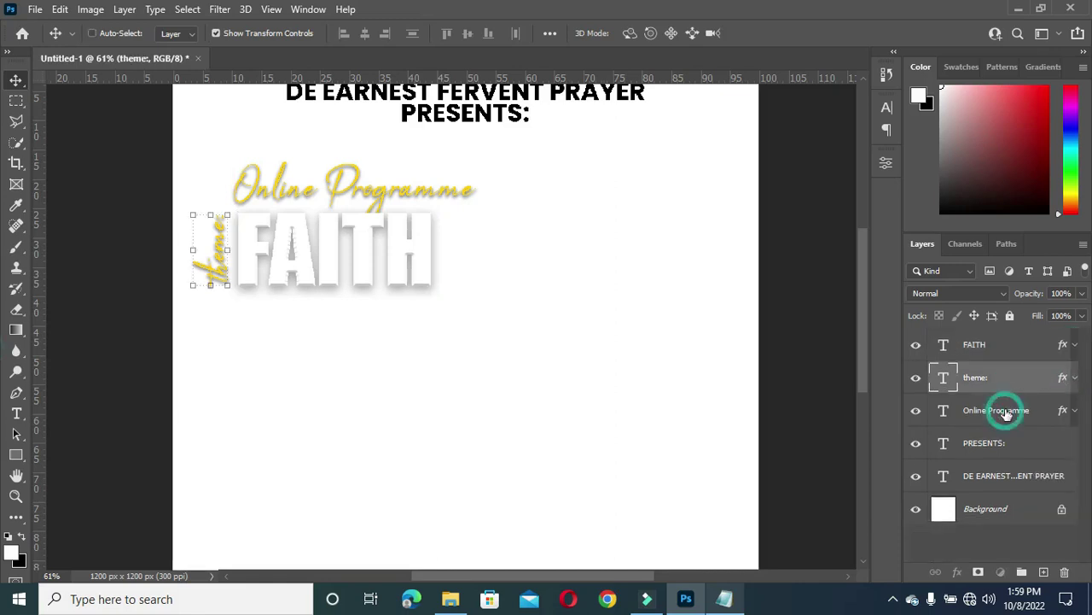
ctrl+click(1006, 412)
ctrl+click(996, 344)
drag(997, 344, 998, 342)
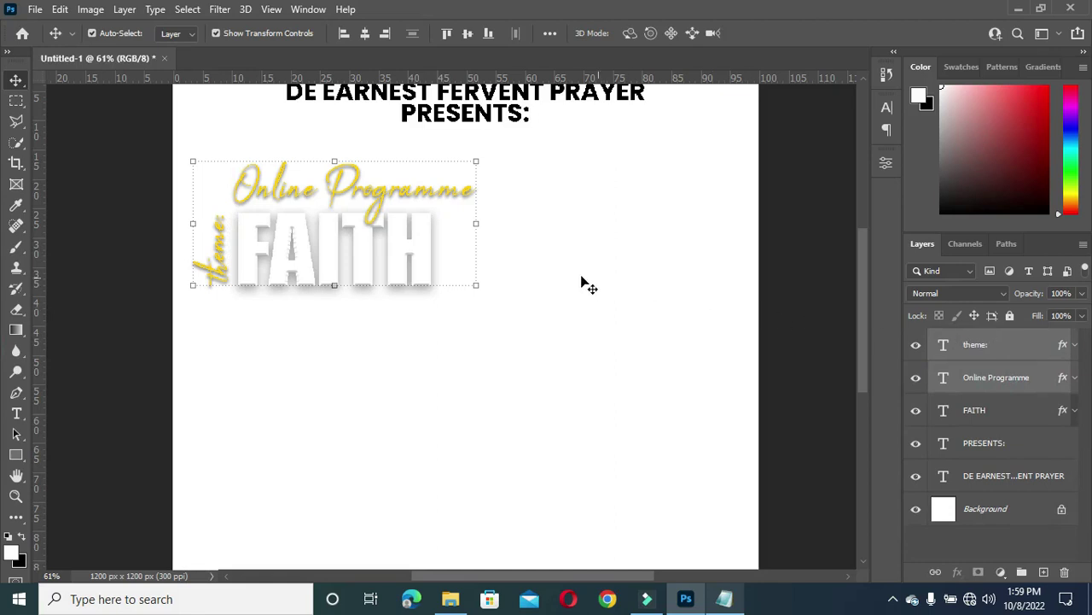
click(806, 295)
Shrink the theme: label to 85% and nudge it up, then start a new text below FAITH
click(220, 275)
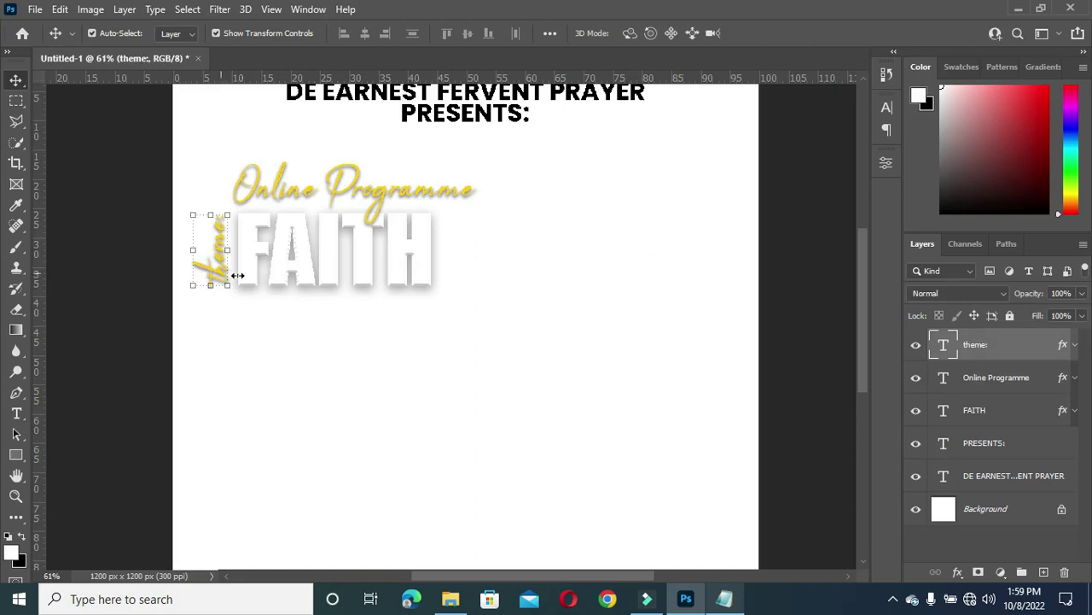
scroll(190, 247, up, 1)
mouse_move(192, 254)
mouse_down()
mouse_move(215, 249)
mouse_move(204, 252)
mouse_up()
click(792, 36)
key(Up)
key(Up)
key(Up)
key(Up)
key(Up)
key(Up)
key(Up)
key(Up)
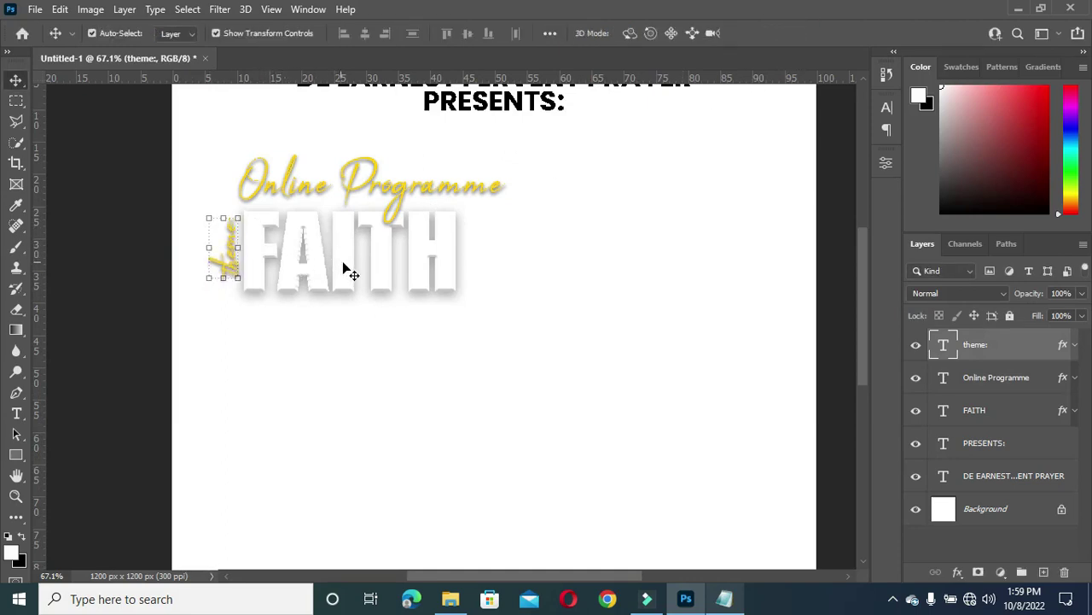
key(t)
click(458, 398)
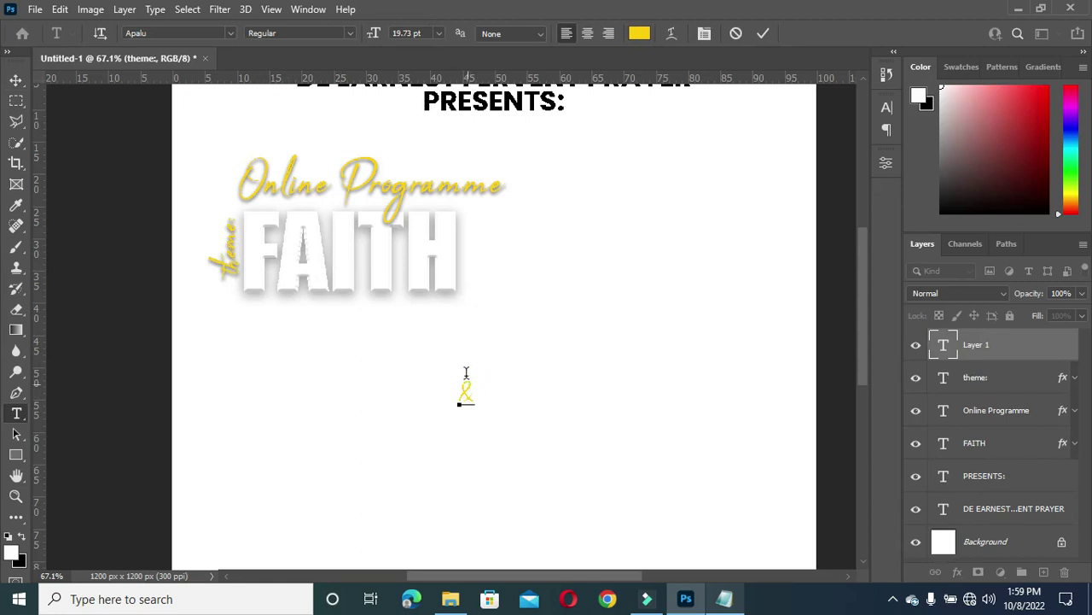
Commit the '&' text and set it in Poppins Bold
click(763, 33)
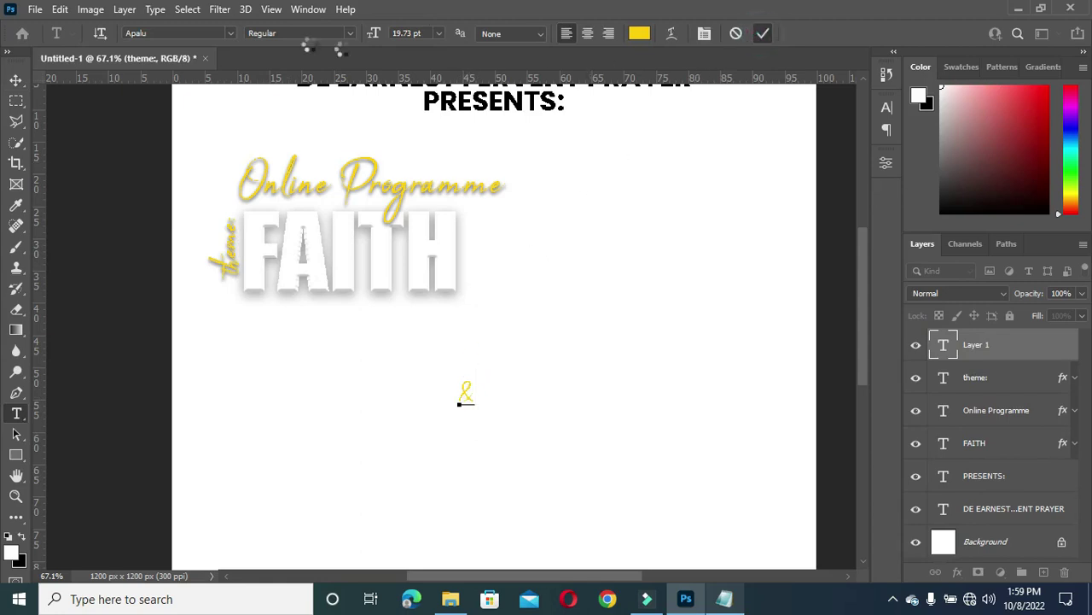
click(230, 33)
click(196, 114)
key(Return)
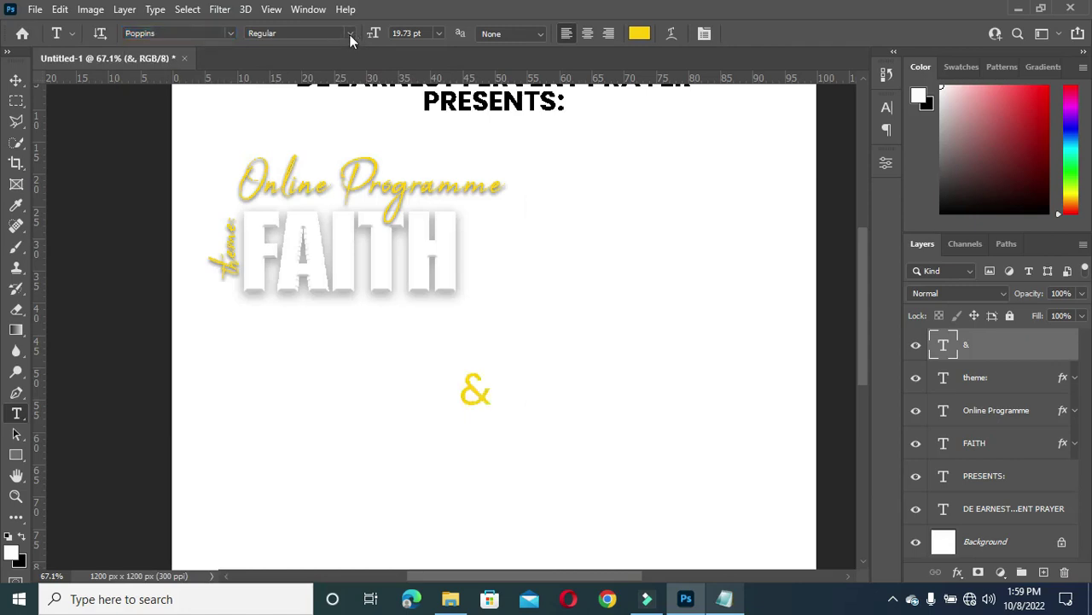
click(349, 34)
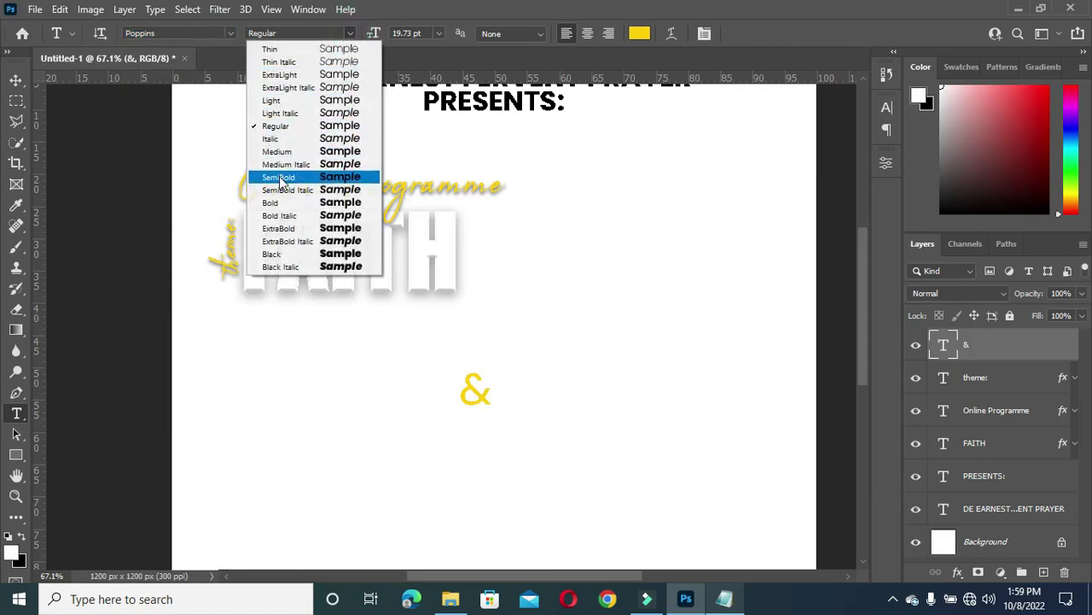
click(271, 202)
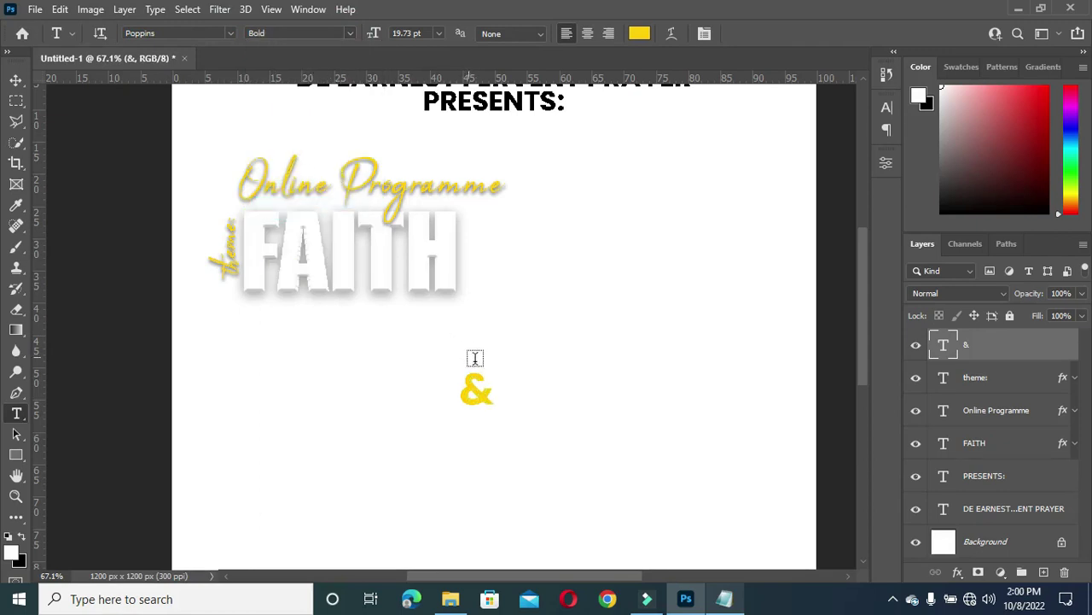
scroll(472, 361, down, 1)
scroll(477, 373, up, 2)
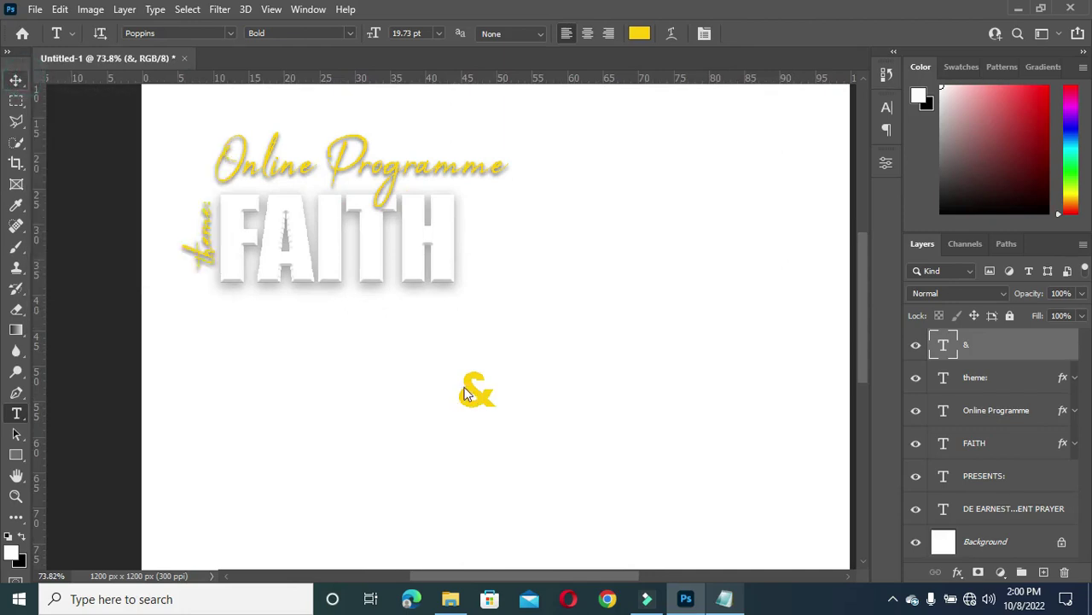
Place the & at FAITH's lower right, copy theme:'s drop shadow onto it, and stack it above FAITH
key(v)
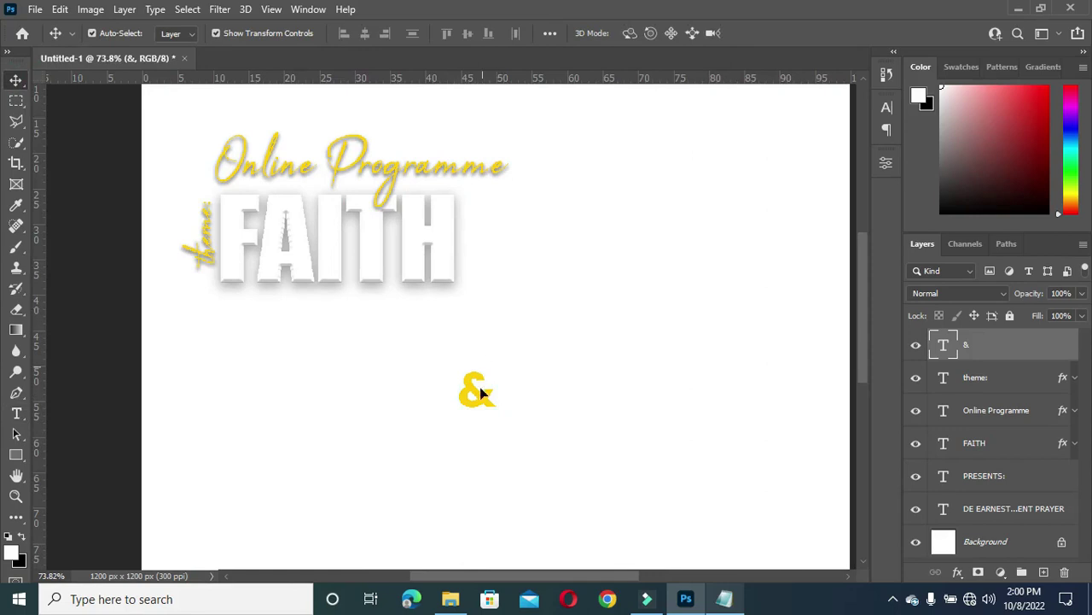
drag(483, 396, 492, 280)
scroll(501, 196, down, 2)
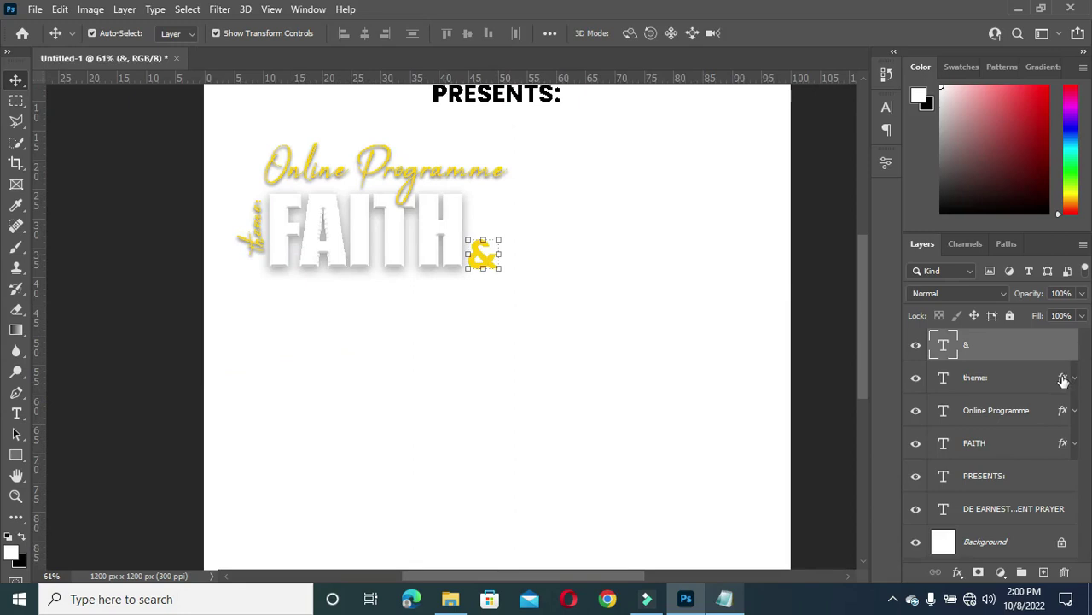
drag(1064, 376, 1059, 354)
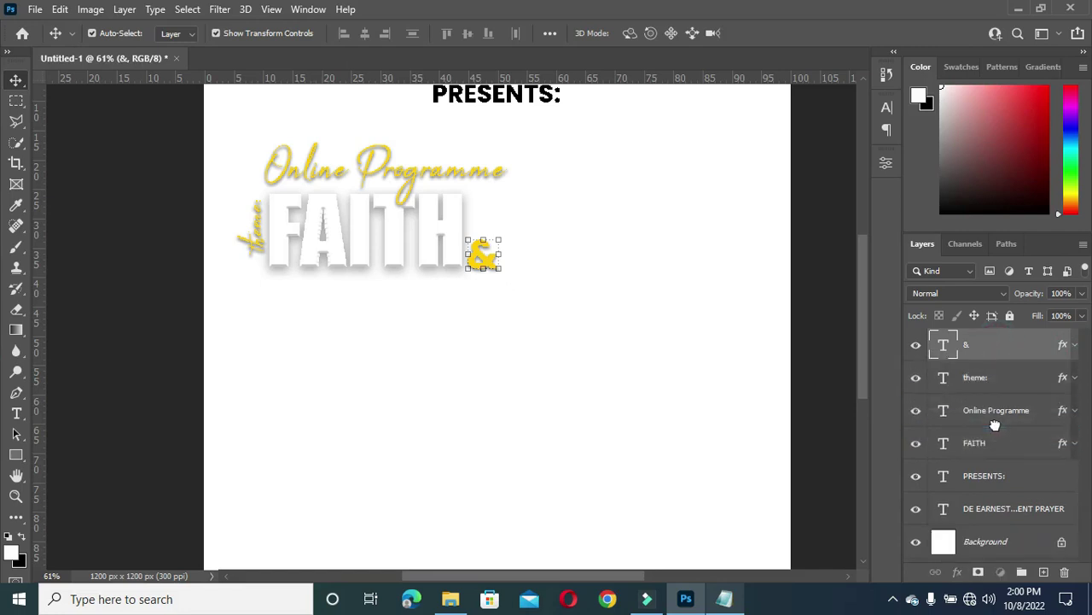
drag(994, 425, 994, 421)
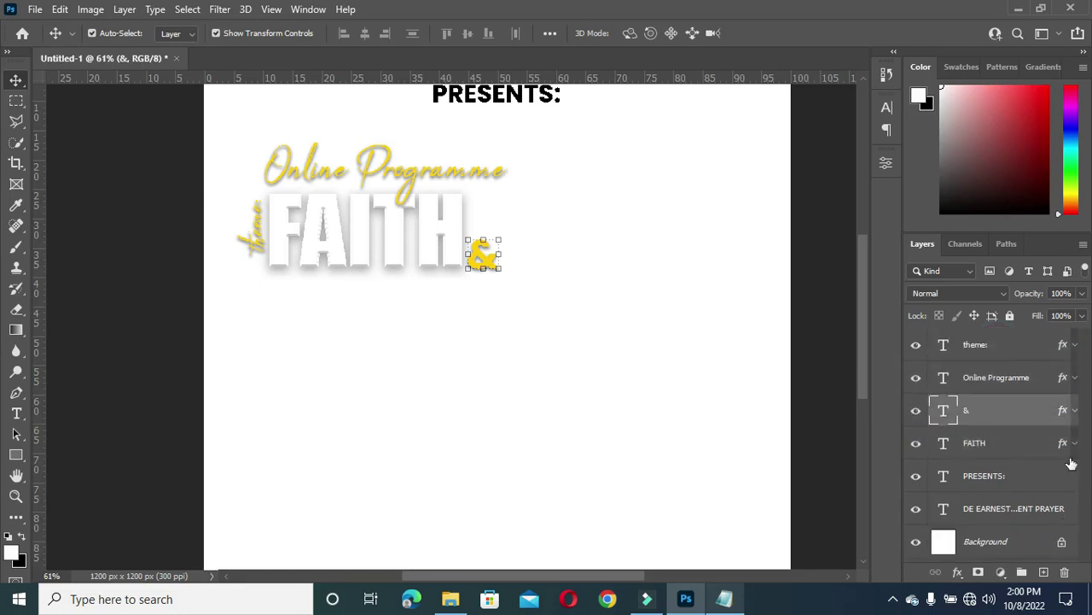
Add a 5 px white Outside stroke with Normal blend mode to the & layer
double_click(1063, 411)
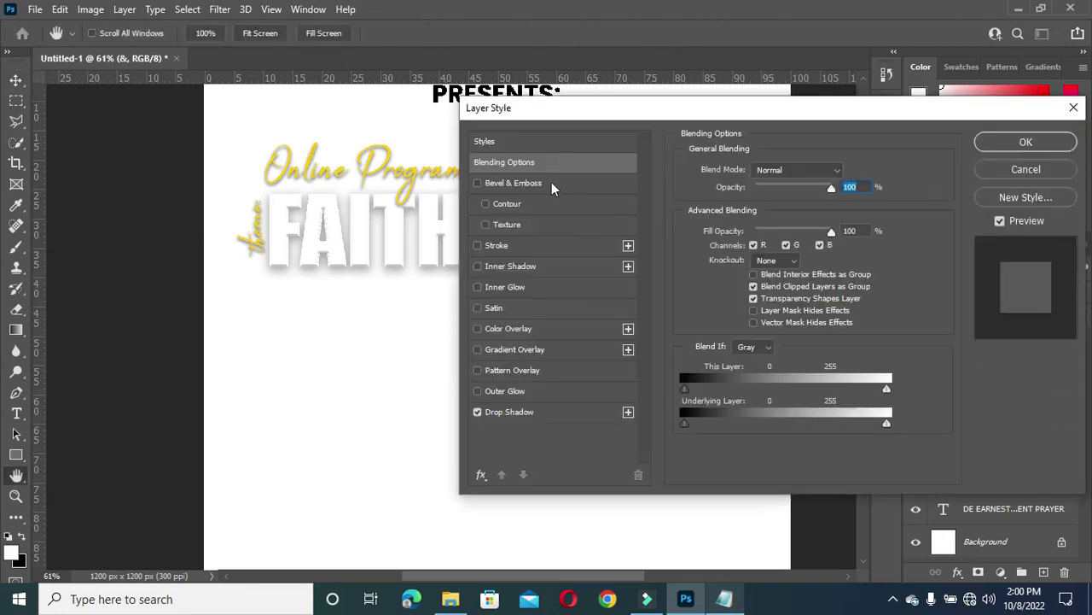
drag(629, 118, 779, 115)
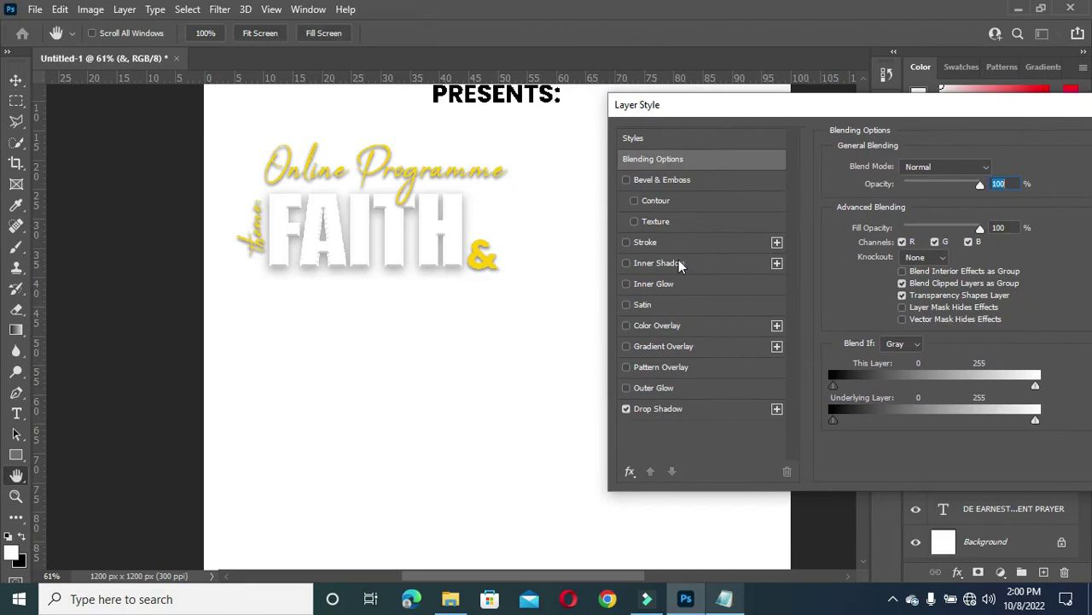
click(659, 245)
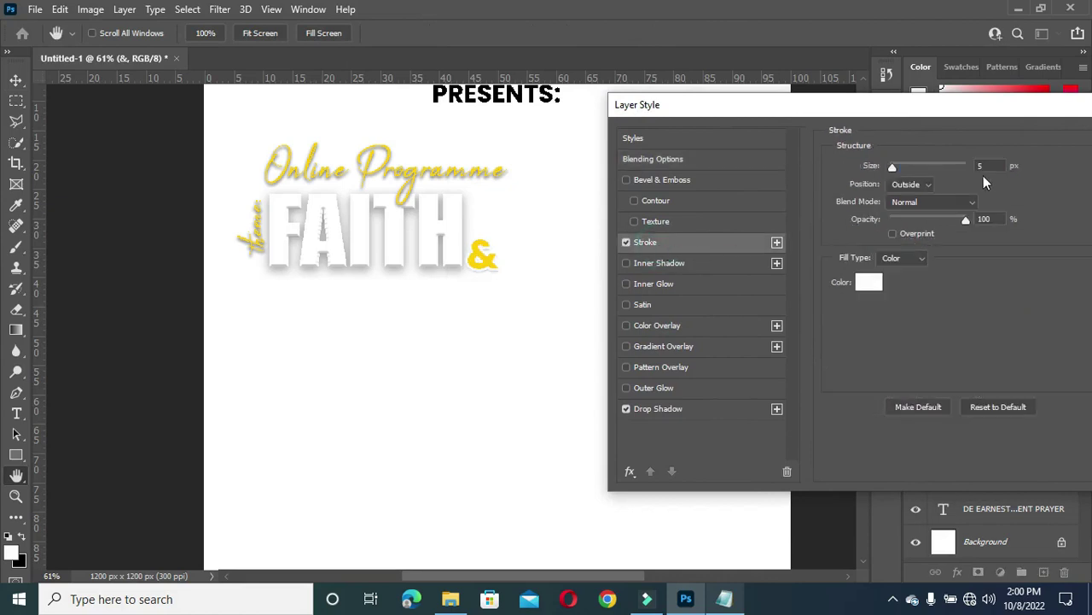
drag(991, 163, 974, 165)
click(936, 205)
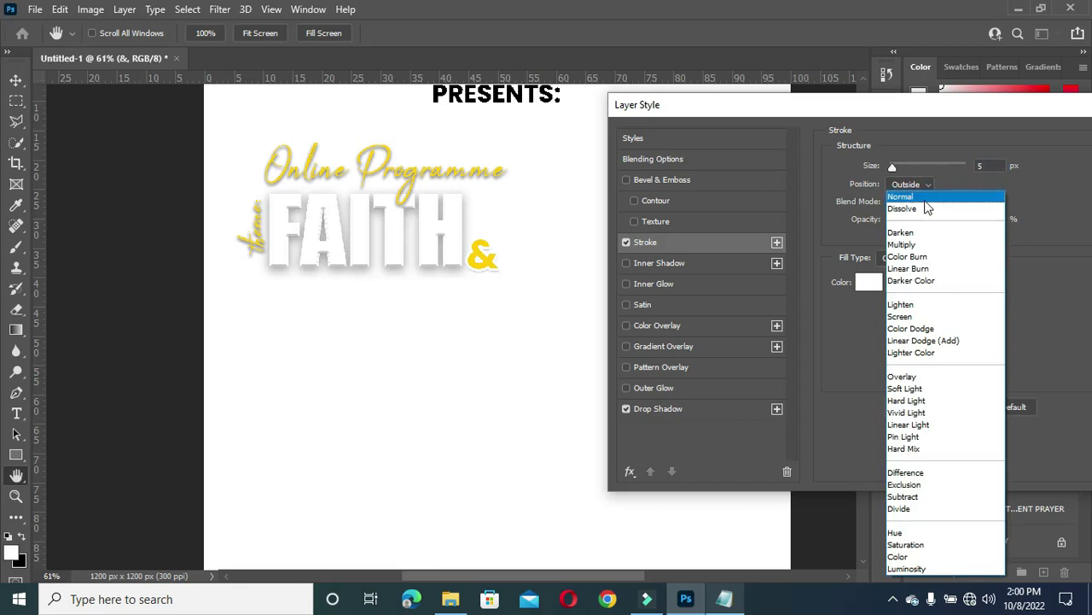
click(926, 197)
click(928, 183)
click(905, 202)
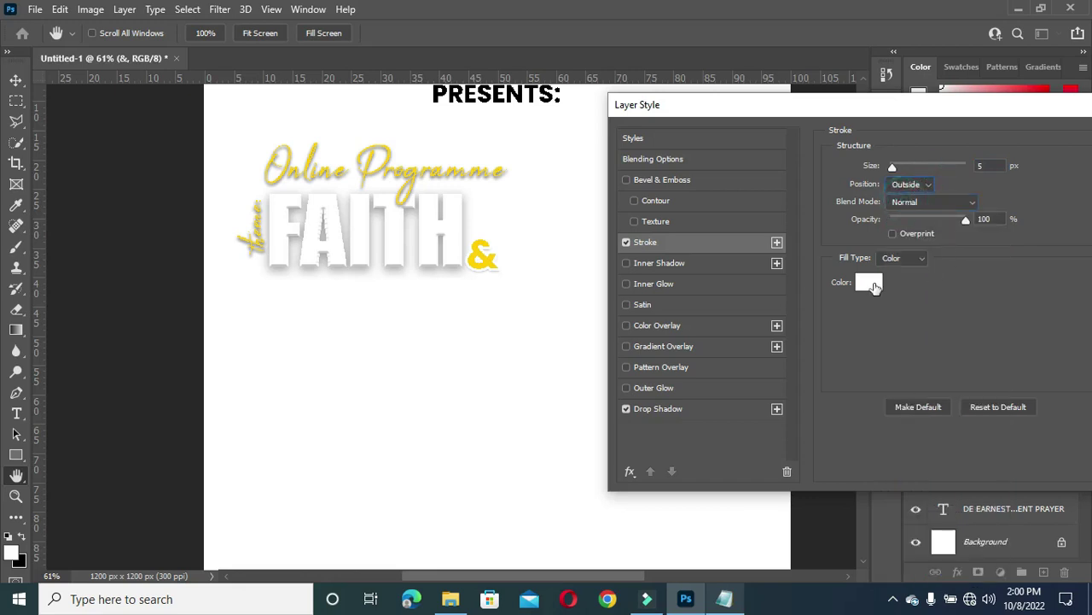
drag(922, 105, 719, 94)
click(971, 129)
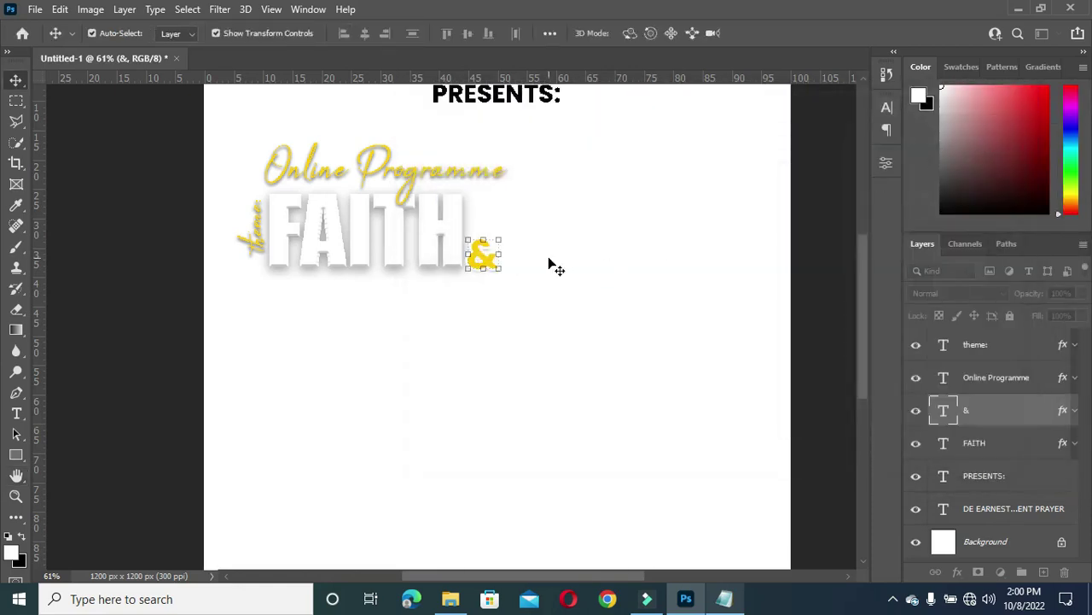
Set the Type tool font to HelveticaInserat
key(t)
click(233, 34)
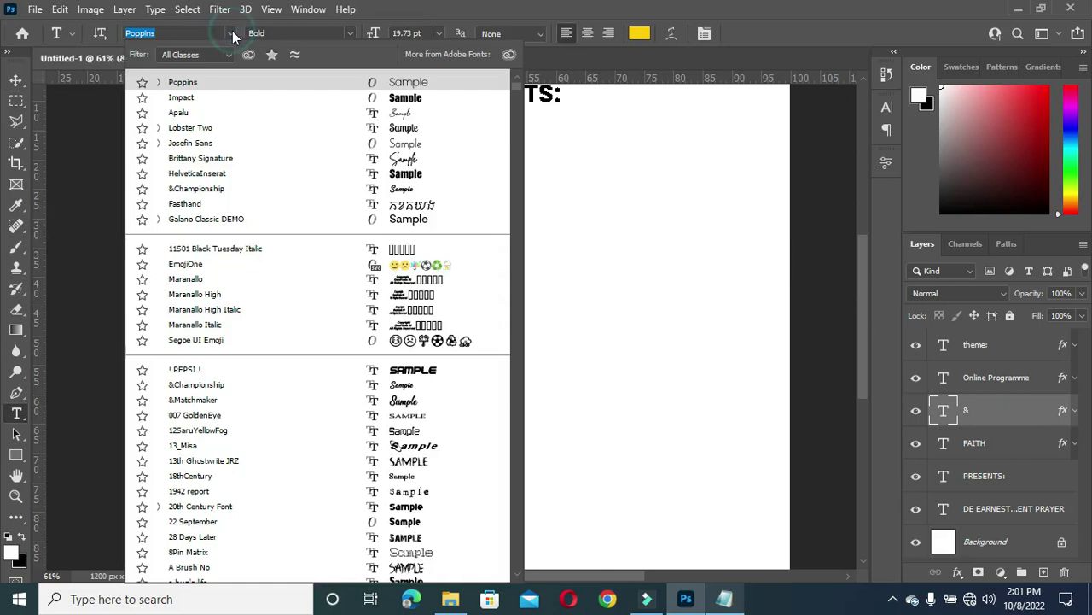
click(193, 177)
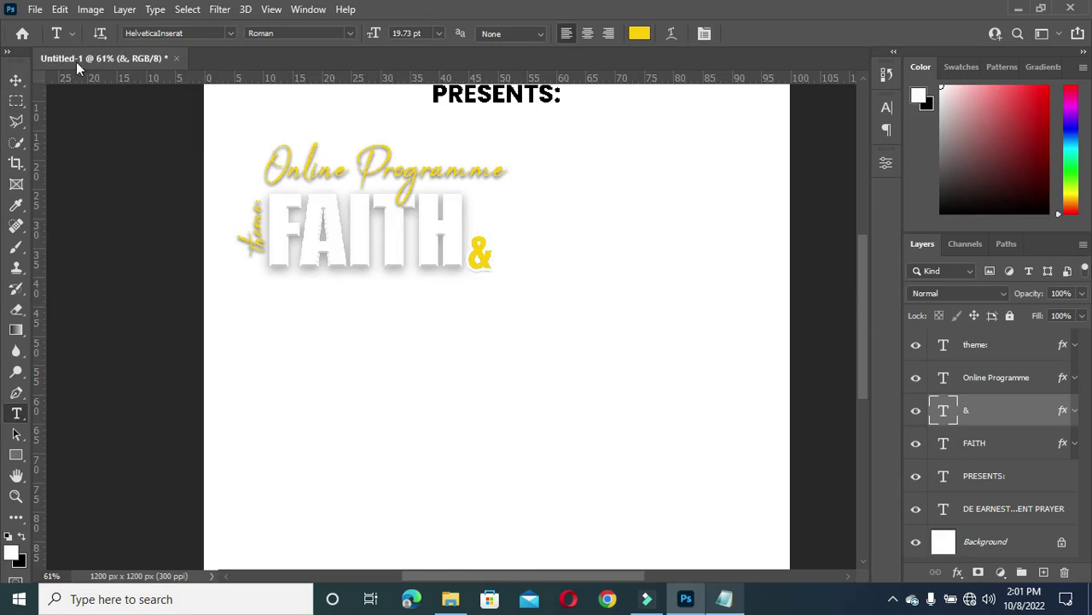
Duplicate FAITH directly beneath the original and stack the copy above the & layer
click(18, 81)
click(391, 252)
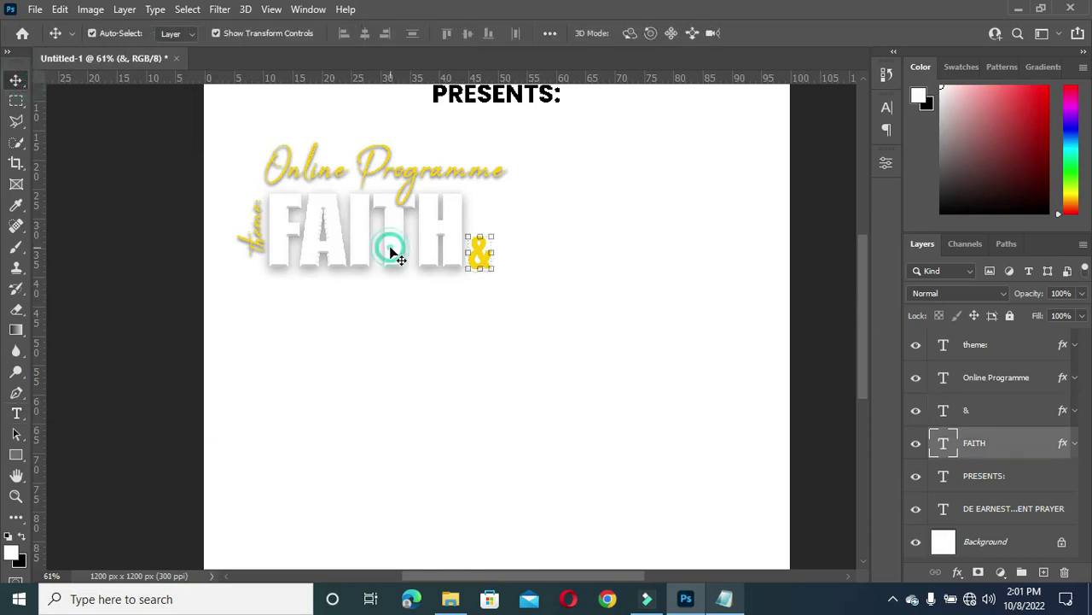
drag(391, 251, 390, 324)
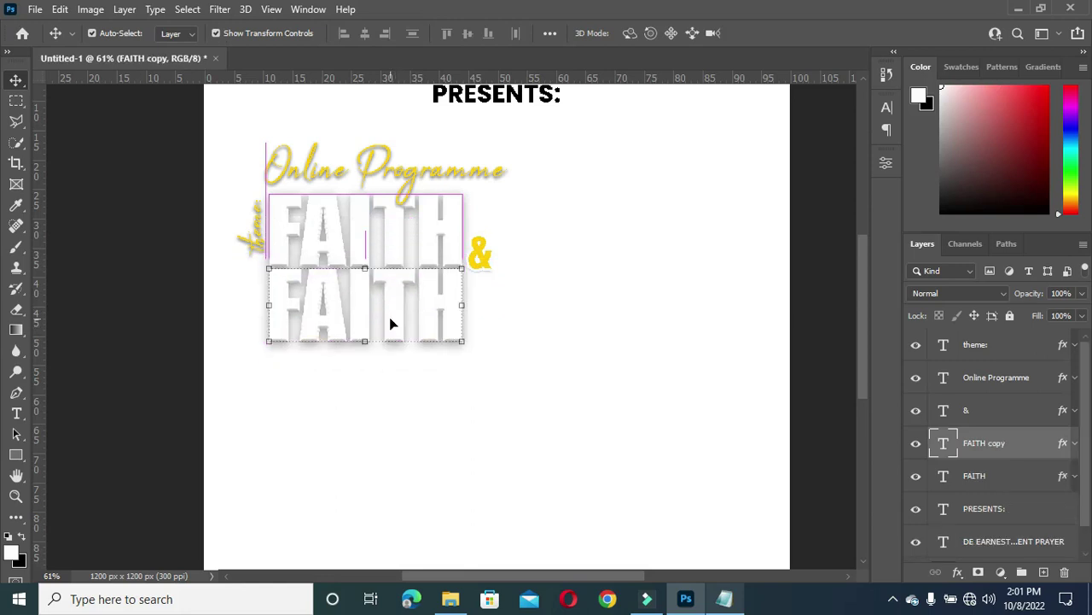
key(Down)
key(Down)
key(Down)
key(Down)
key(Down)
key(Down)
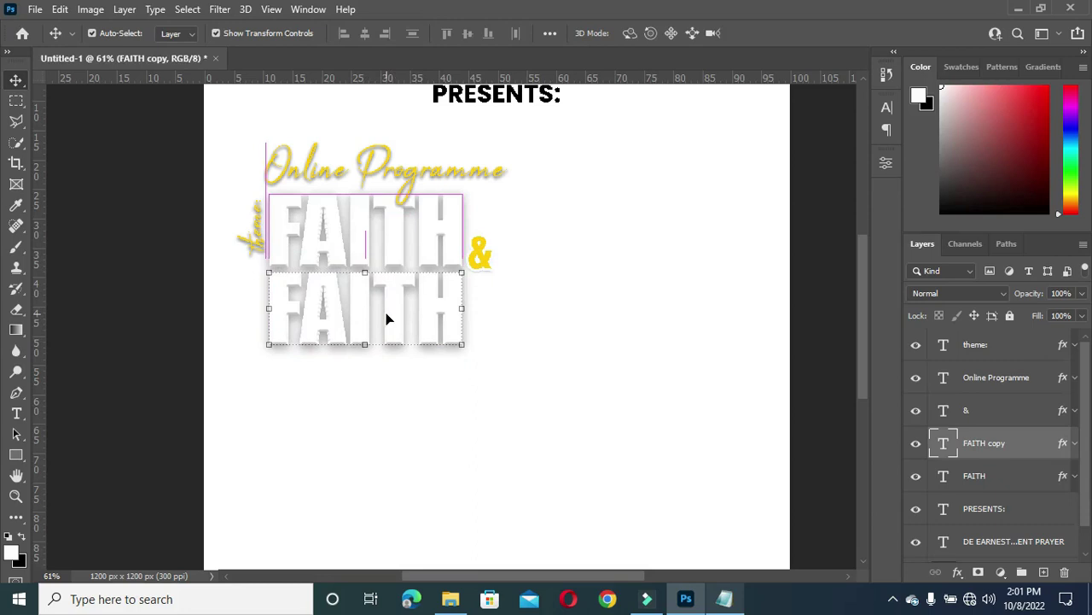
drag(1021, 443, 1016, 406)
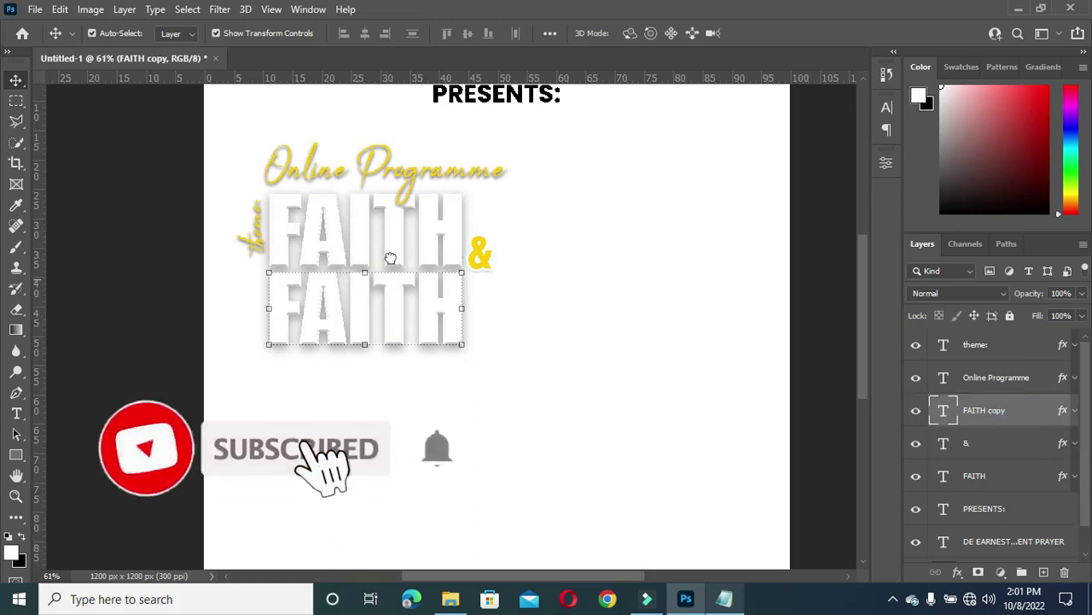
Select all text in the FAITH copy and copy the word FATE from the notes
double_click(370, 307)
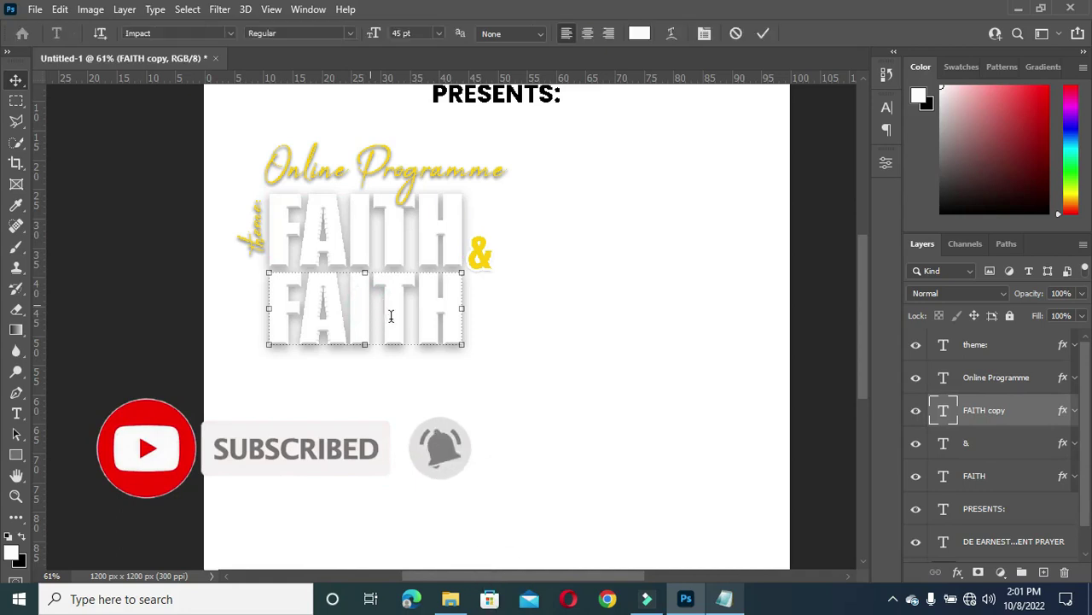
key(ctrl+a)
click(724, 599)
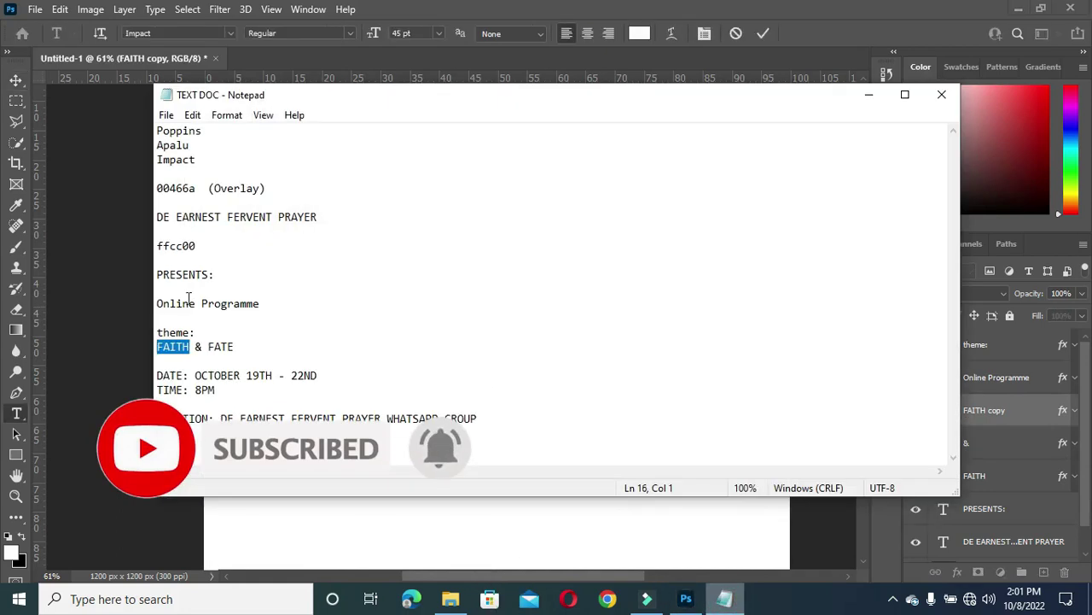
drag(209, 347, 247, 348)
key(ctrl+c)
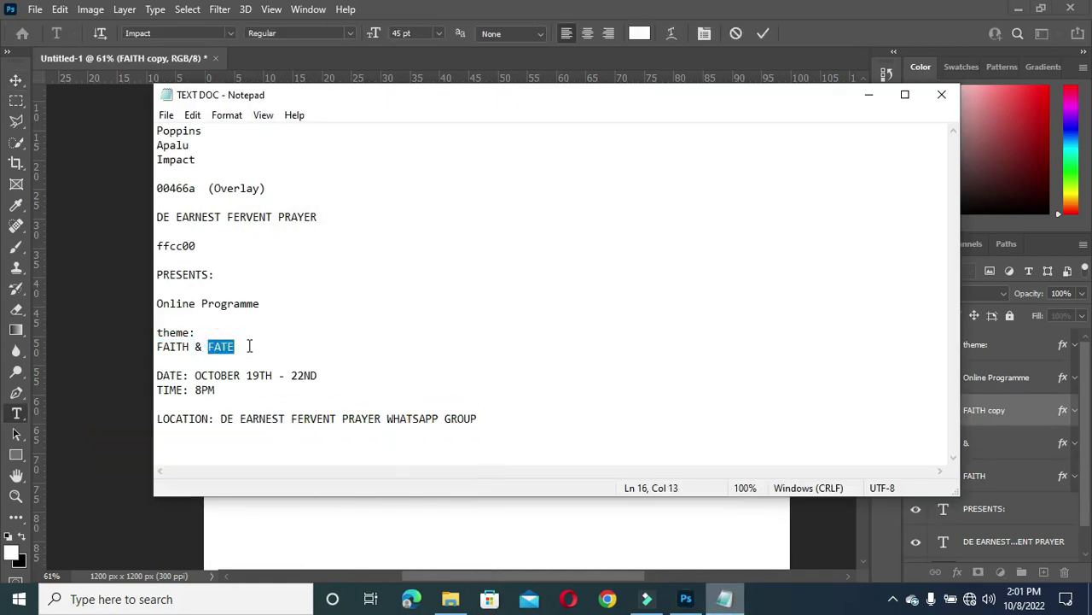
click(869, 94)
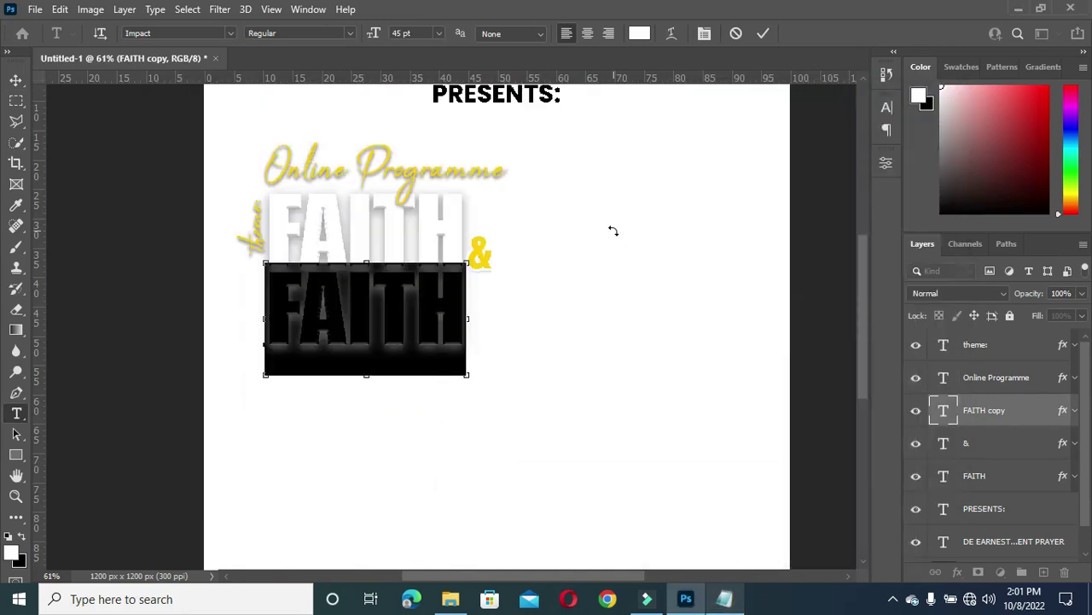
Replace the copy's text with FATE and enlarge it to about 162%
key(ctrl+v)
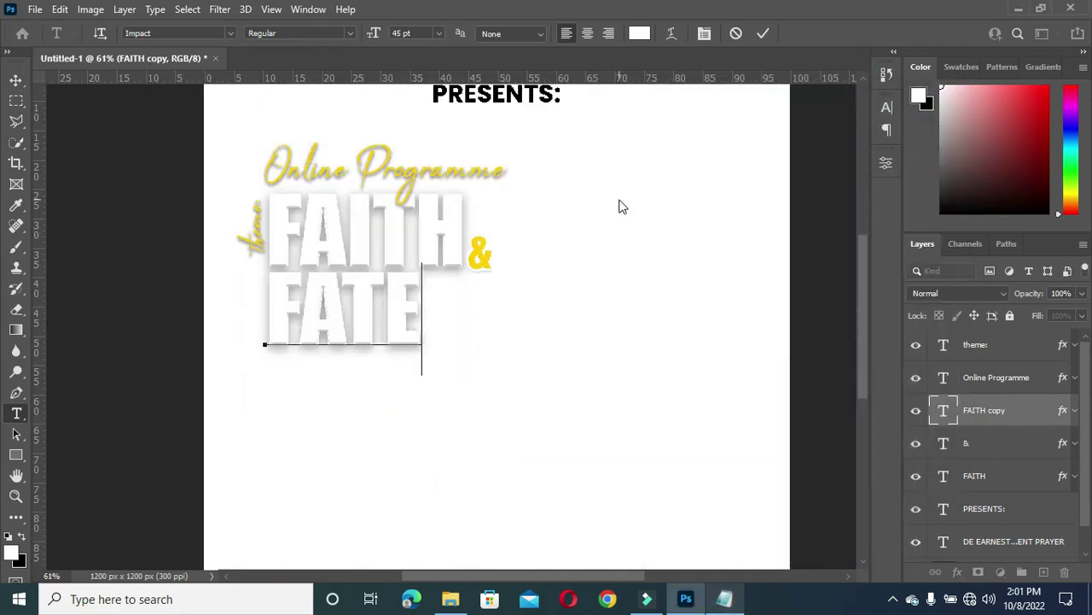
click(763, 33)
scroll(421, 349, up, 1)
key(ctrl+t)
drag(423, 379, 543, 423)
click(792, 34)
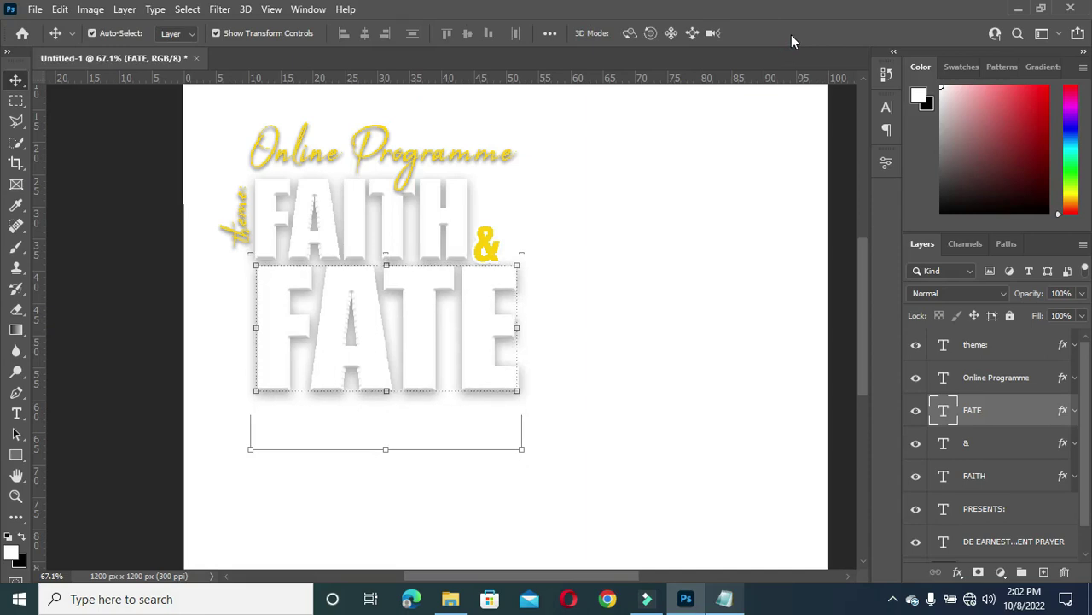
Deselect FATE and select the FAITH layer
scroll(630, 177, down, 3)
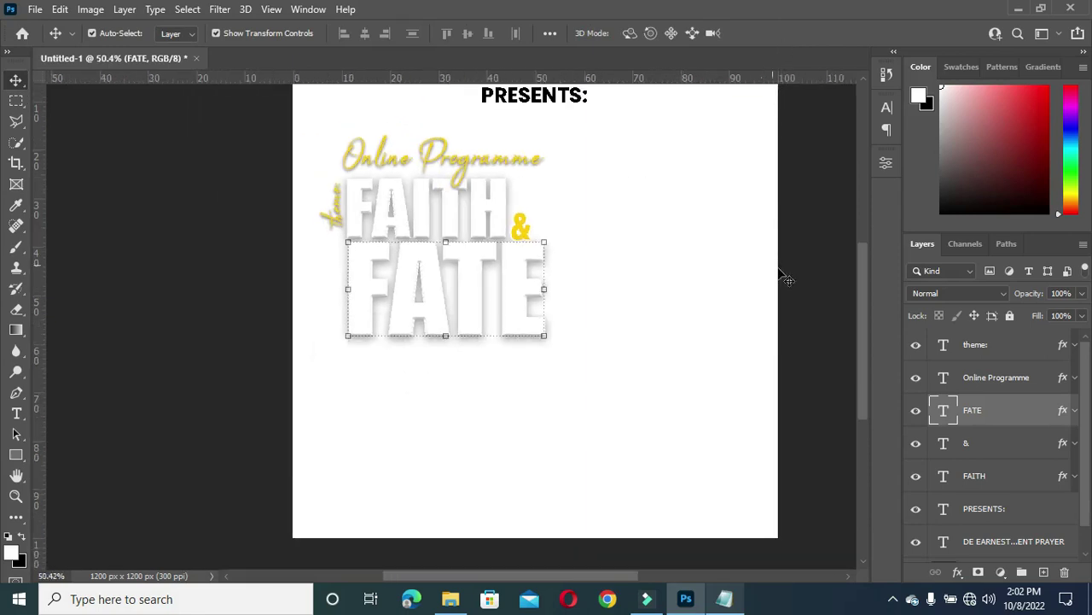
click(812, 269)
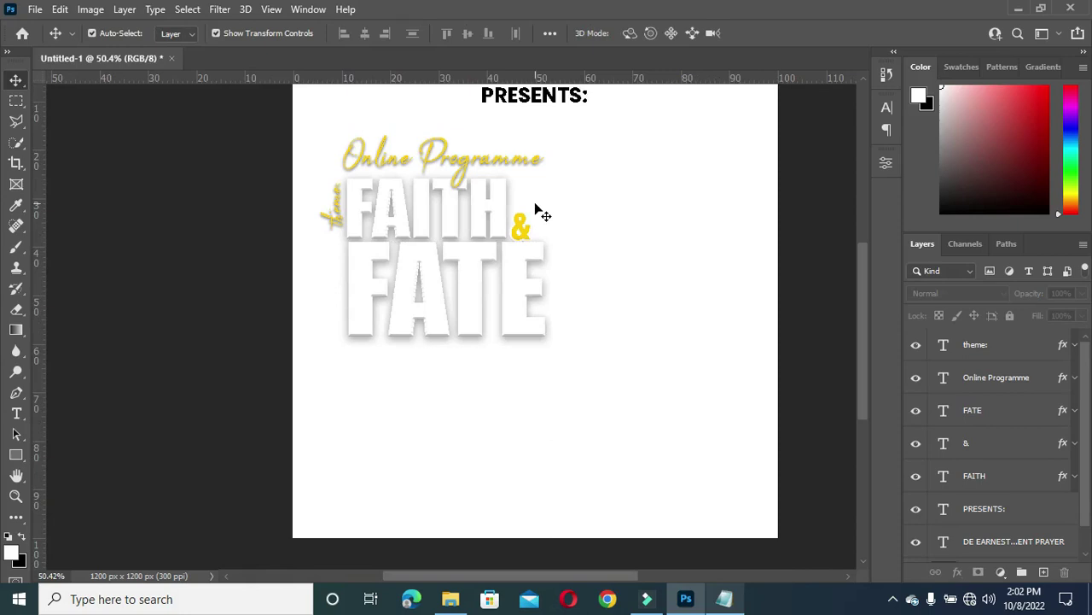
click(991, 474)
click(993, 410)
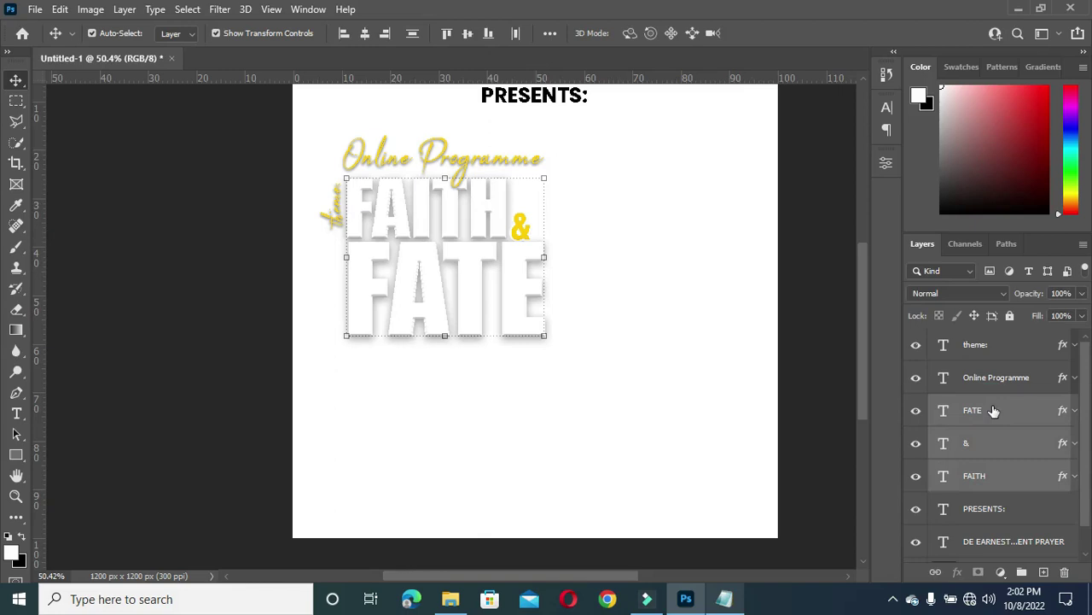
Enlarge the FAITH & FATE title slightly and group its FAITH, & and FATE layers
drag(543, 336, 560, 352)
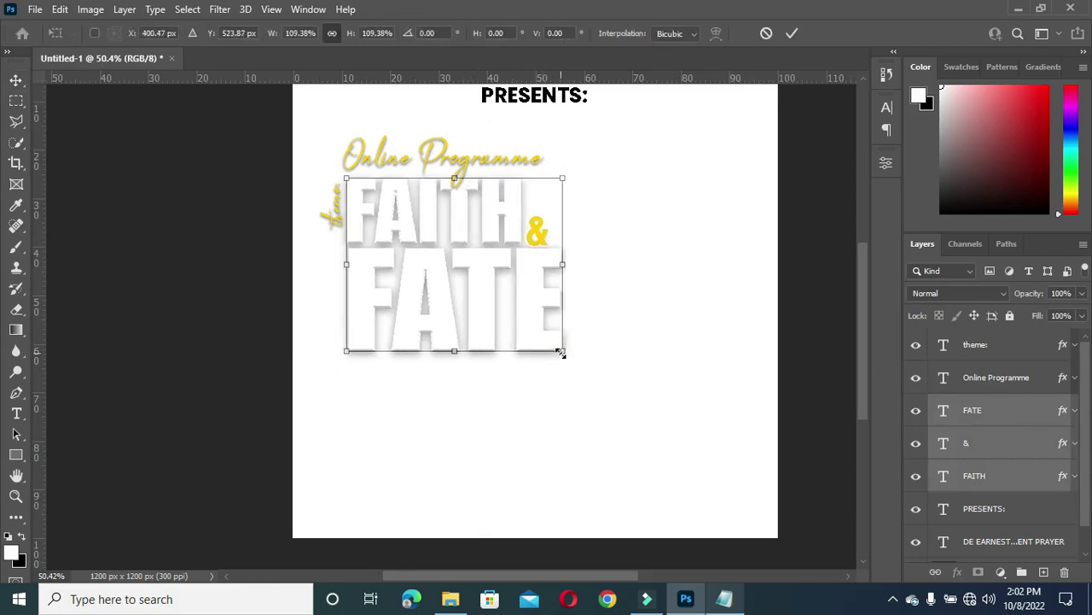
click(793, 35)
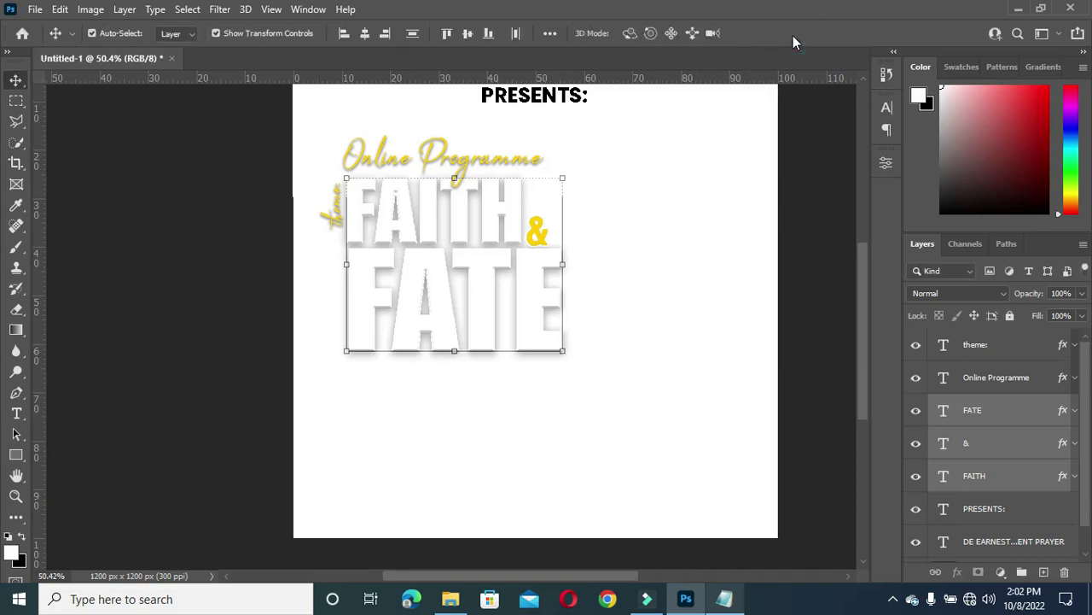
key(ctrl+g)
Name the new group Text, deselect it, and bring the Notepad flyer notes to the front
double_click(973, 403)
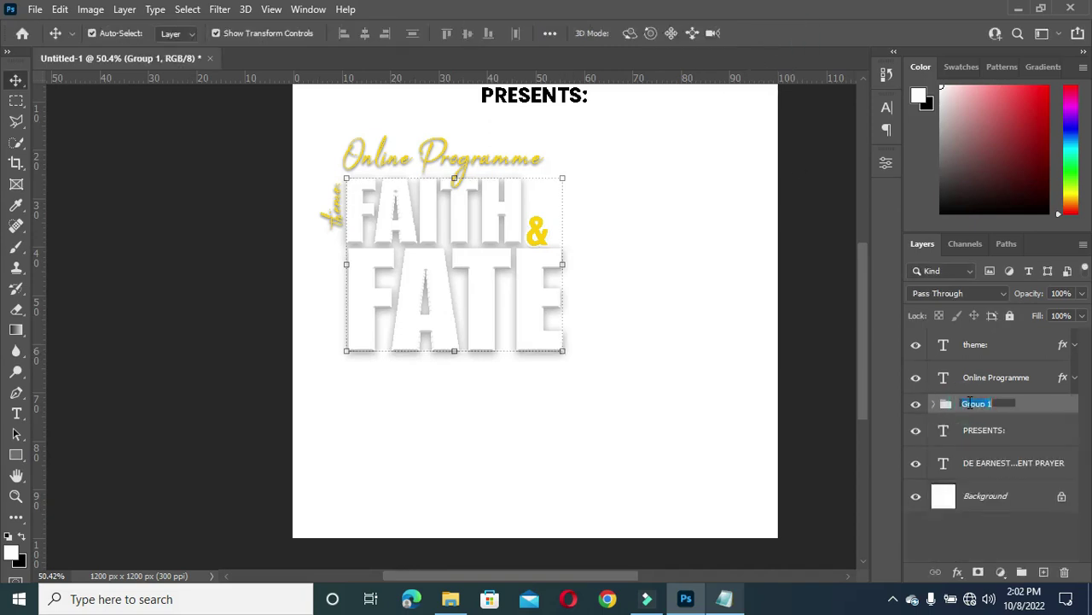
text(text)
key(Return)
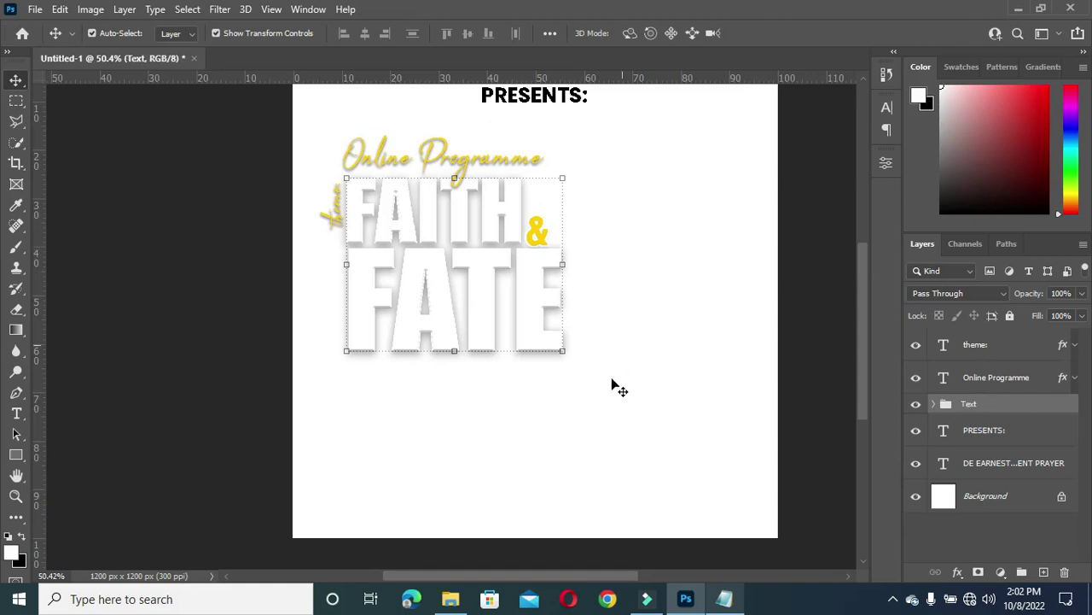
click(826, 444)
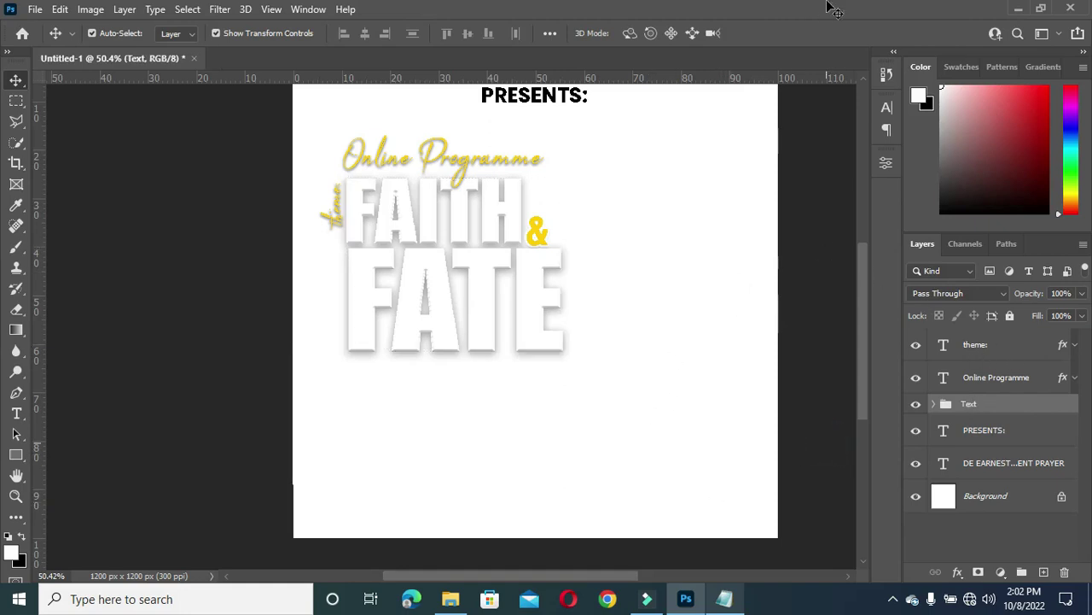
click(723, 600)
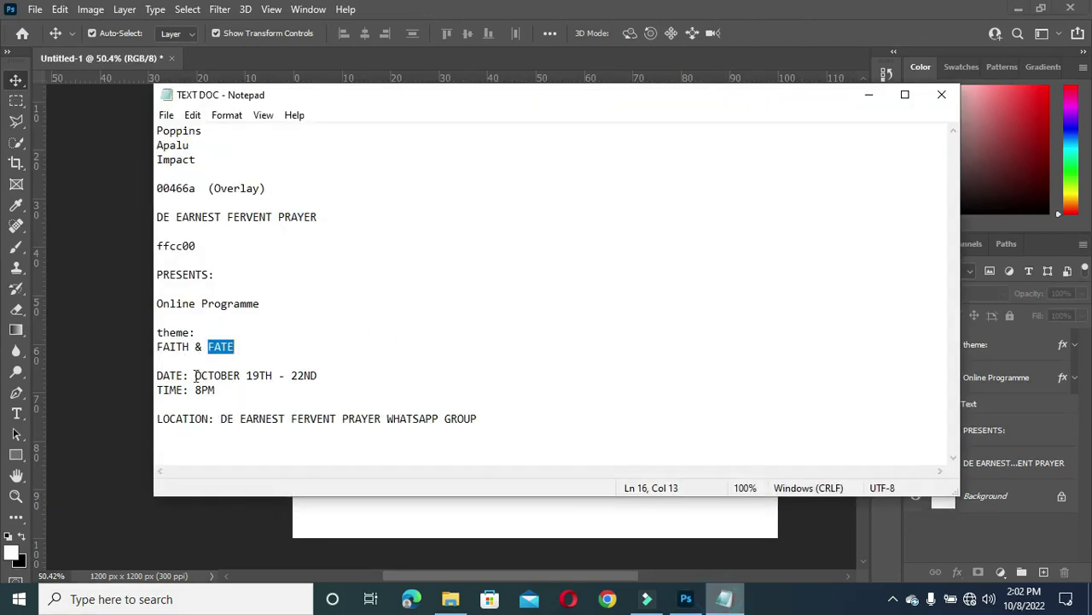
Copy OCTOBER from the Notepad date line and start a new text box below the title
drag(196, 376, 244, 376)
key(ctrl+c)
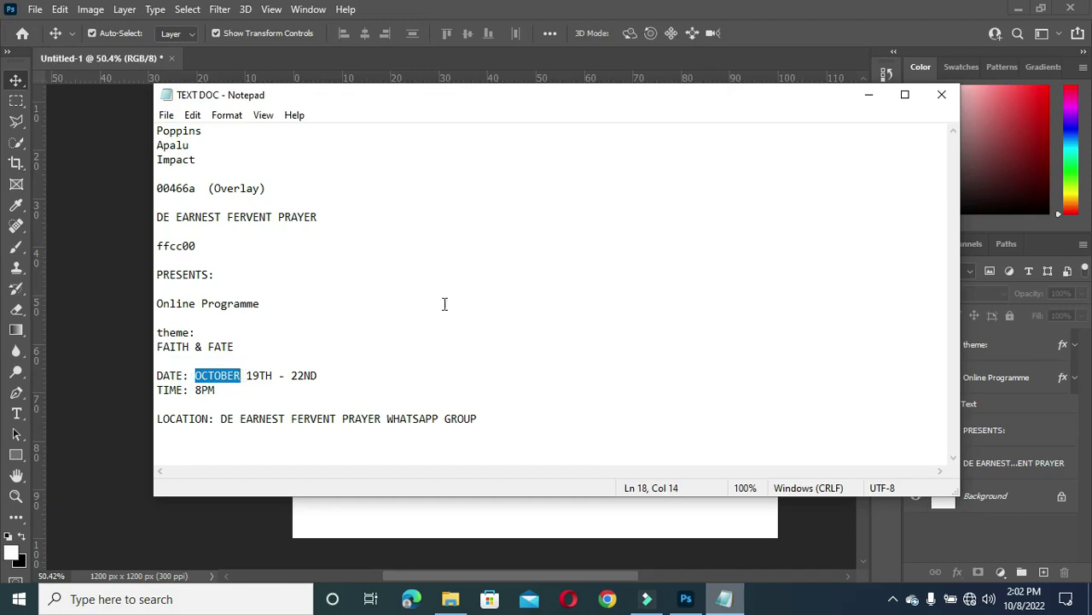
click(868, 94)
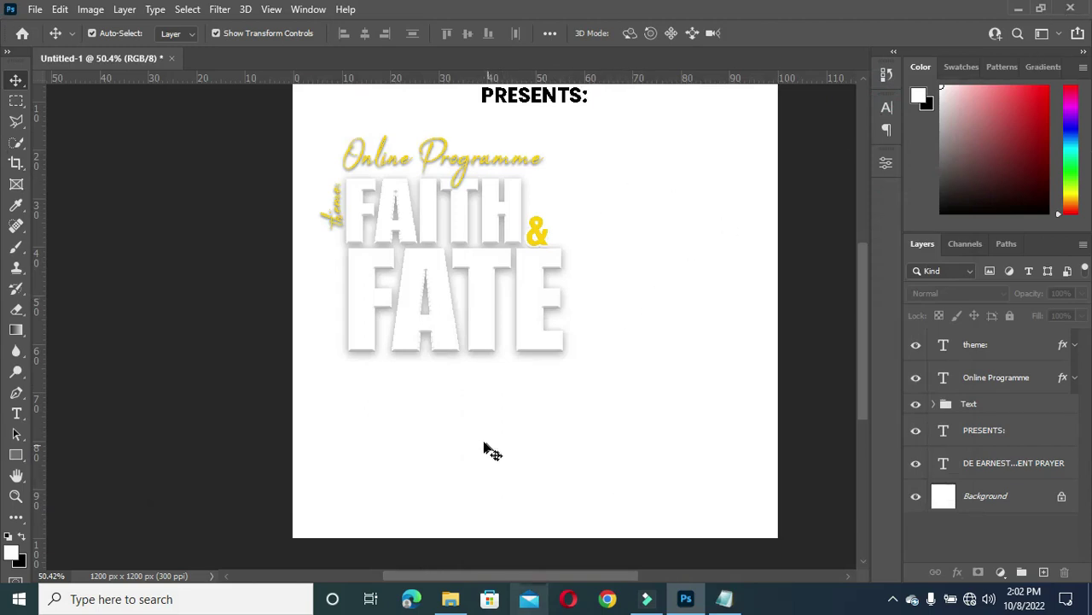
key(t)
click(427, 402)
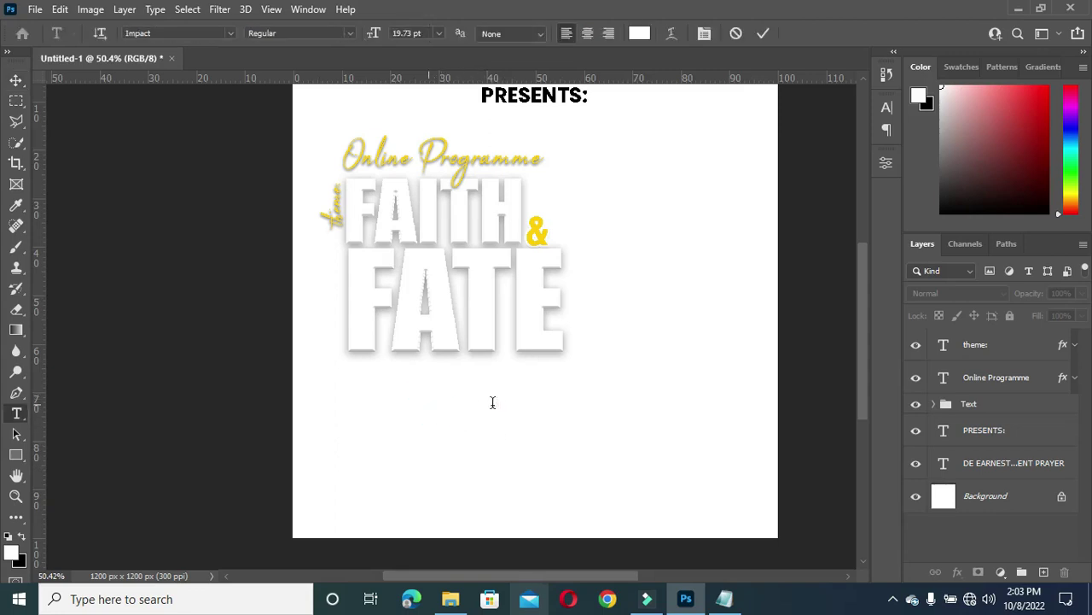
Paste OCTOBER as a new text layer, commit it, and add a Drop Shadow effect
key(BackSpace)
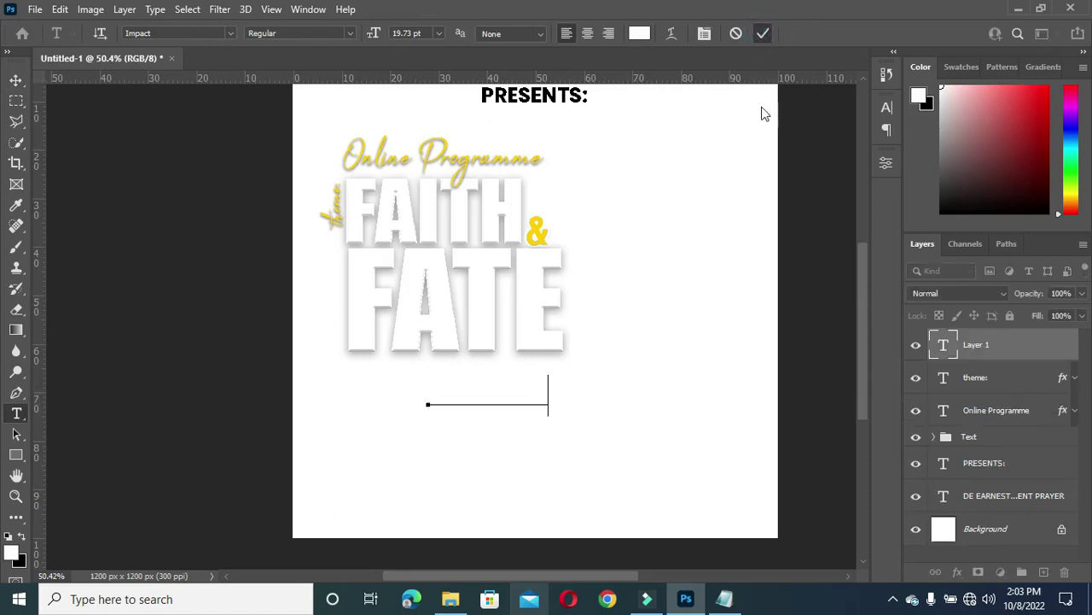
key(ctrl+v)
key(alt+Tab)
click(868, 97)
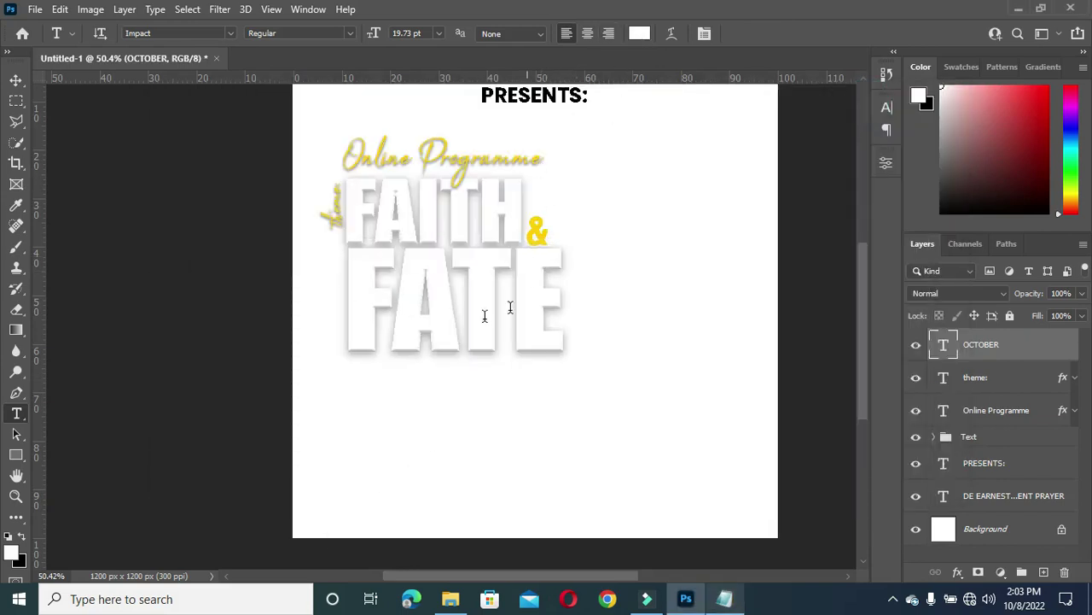
click(959, 572)
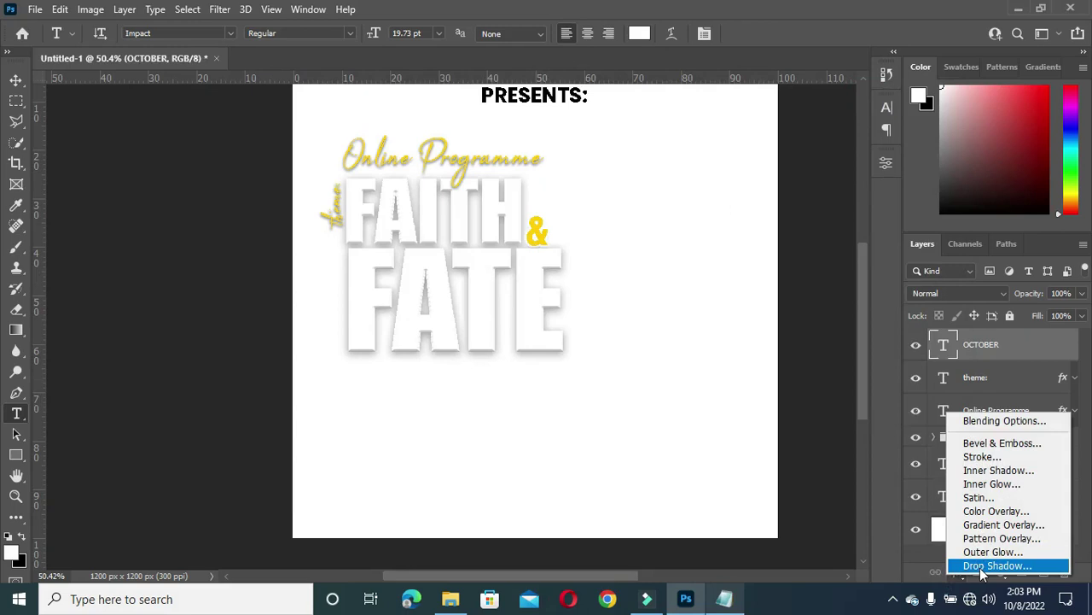
click(980, 566)
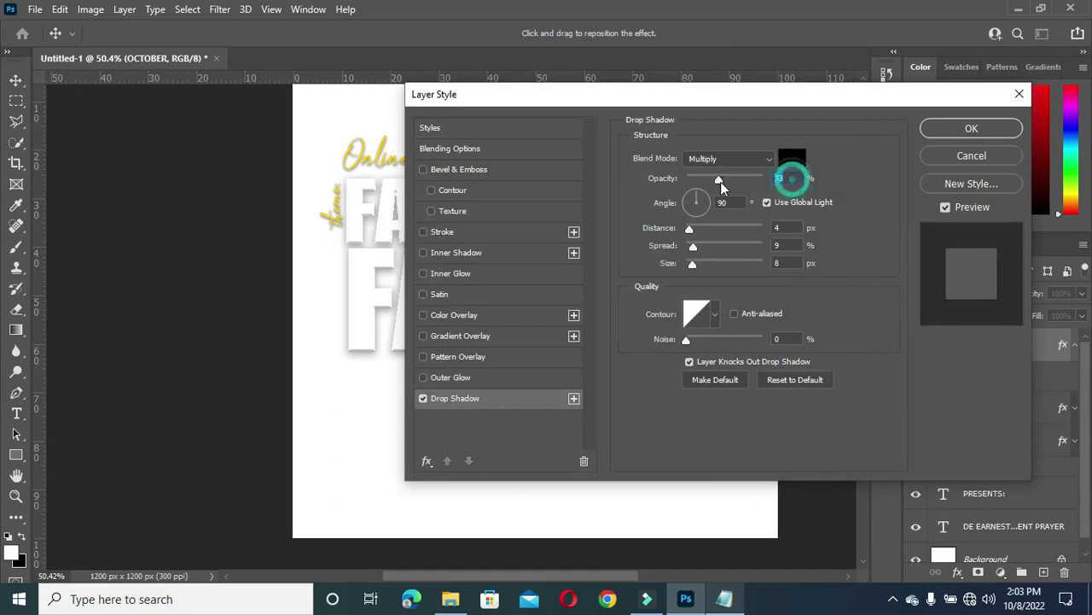
Apply OCTOBER's drop shadow with 52% opacity, 8 px distance, 7% spread and 10 px size
drag(720, 180, 727, 179)
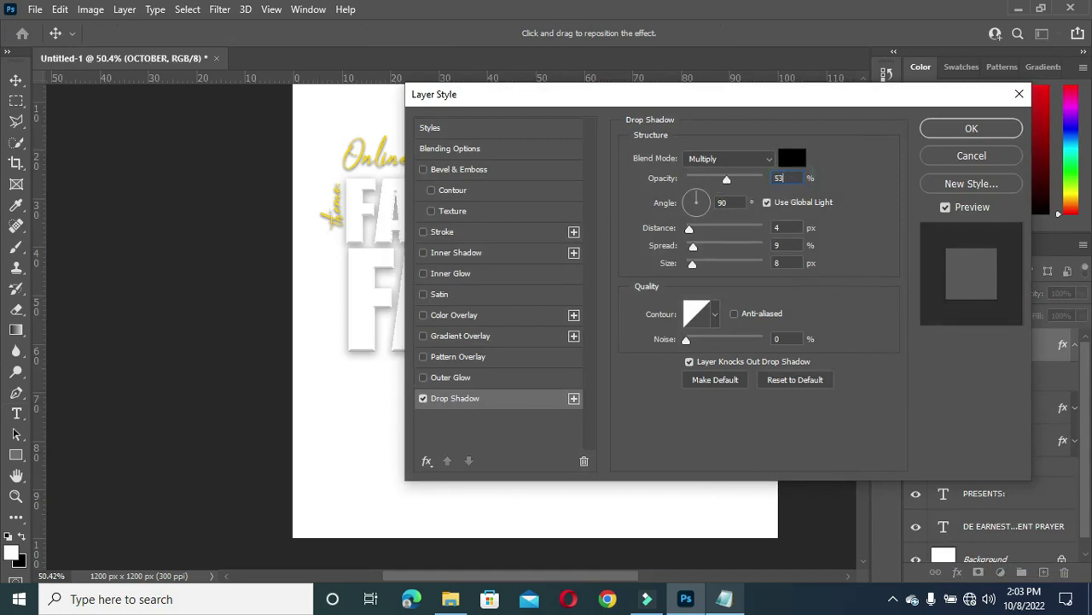
text(52)
click(790, 231)
text(8)
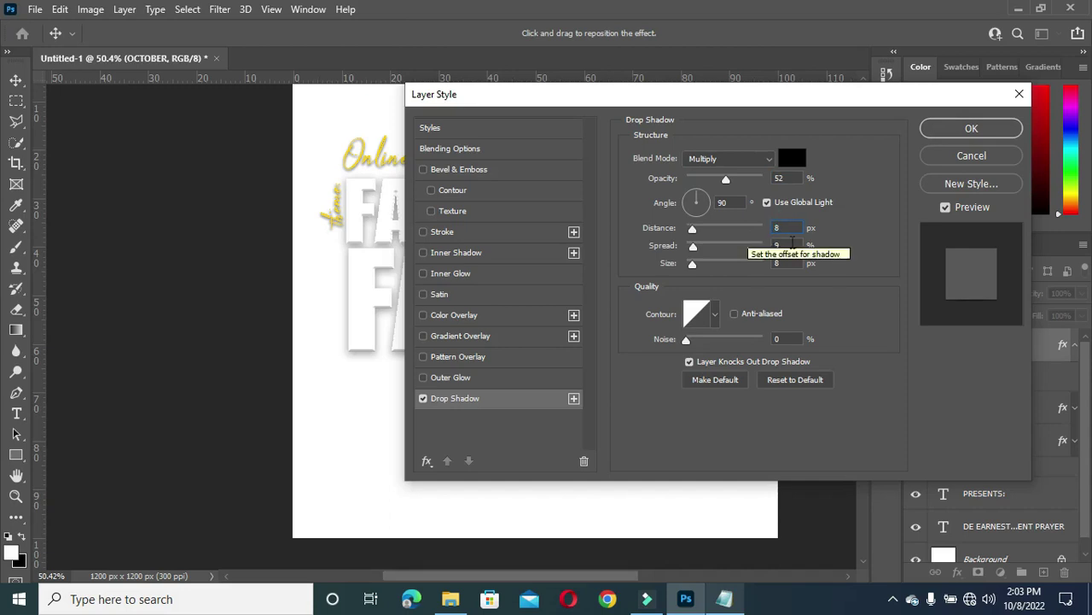
click(790, 246)
text(7)
click(789, 263)
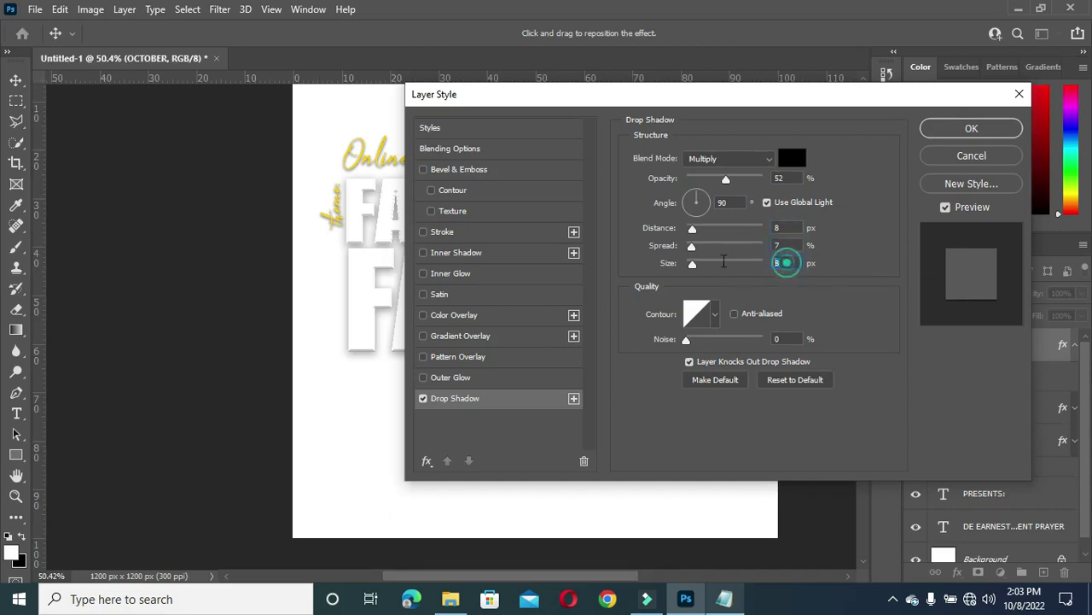
text(10)
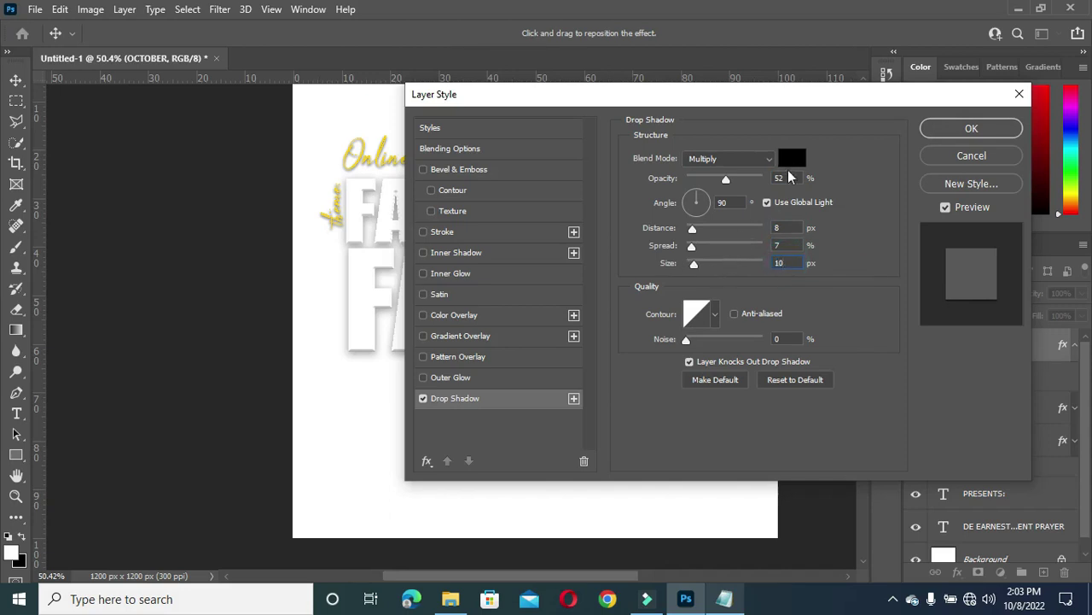
click(962, 137)
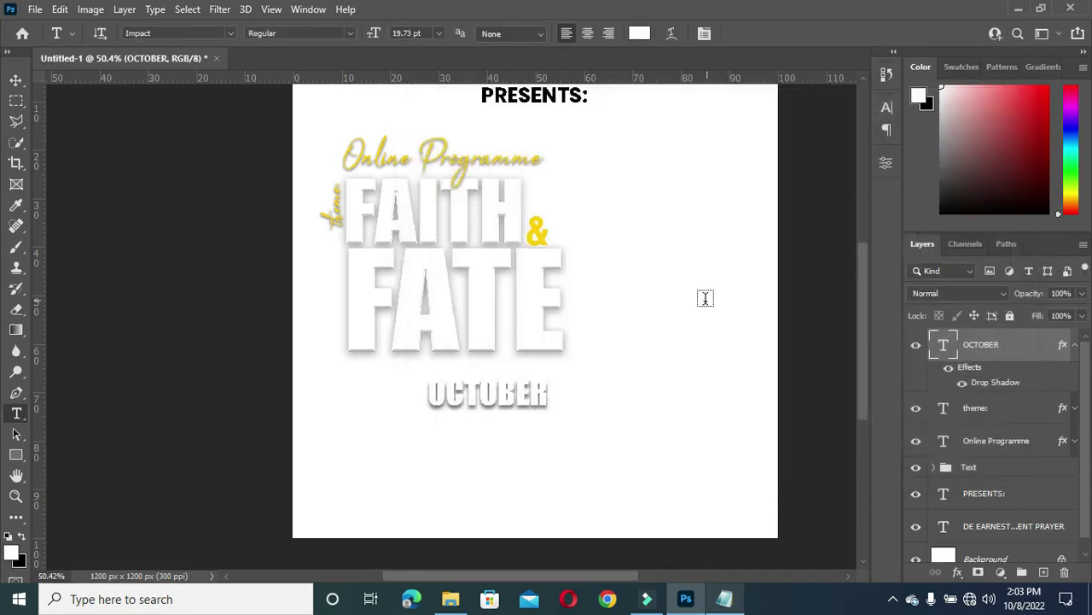
Set the OCTOBER text in Poppins Bold
click(16, 80)
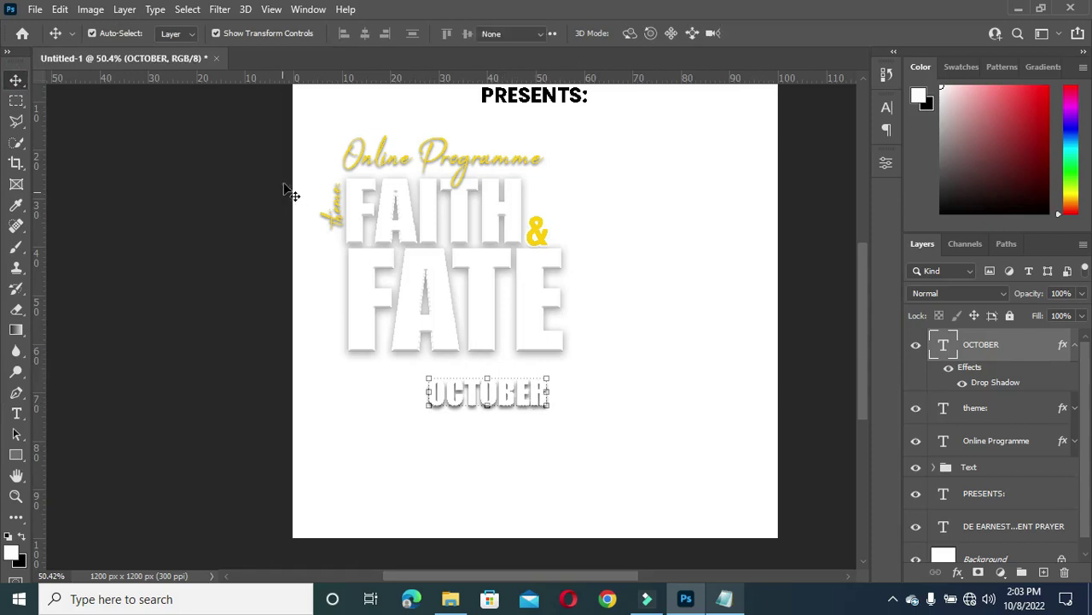
key(t)
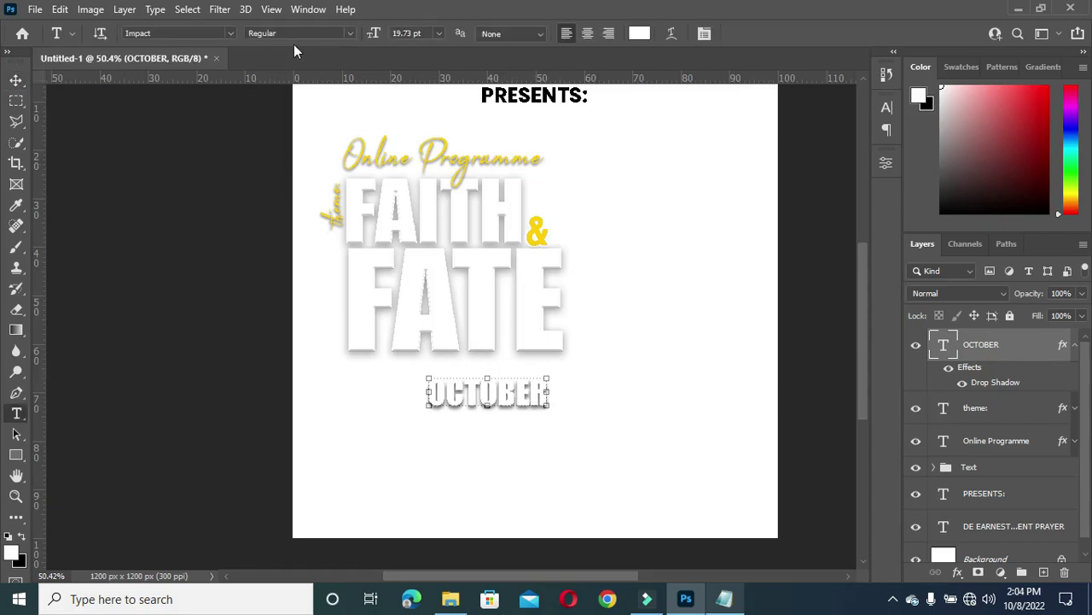
click(231, 33)
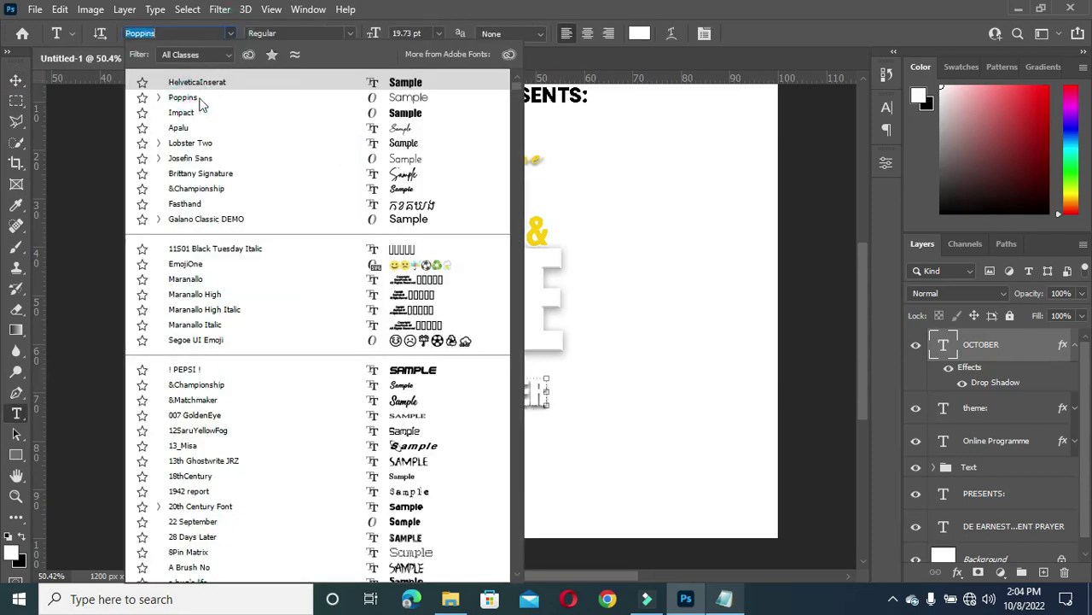
click(349, 33)
click(348, 32)
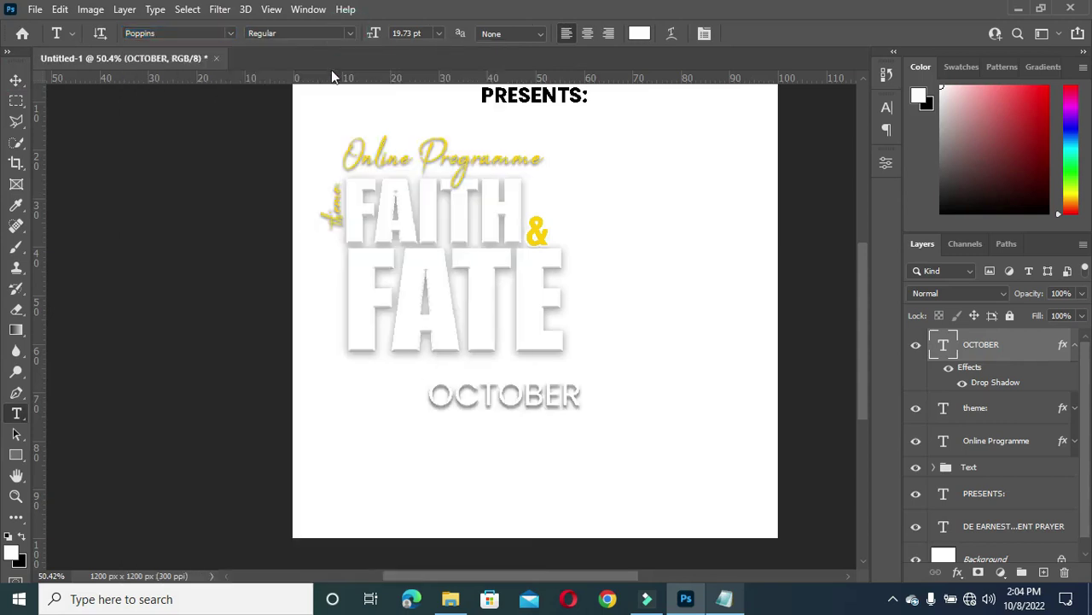
click(350, 38)
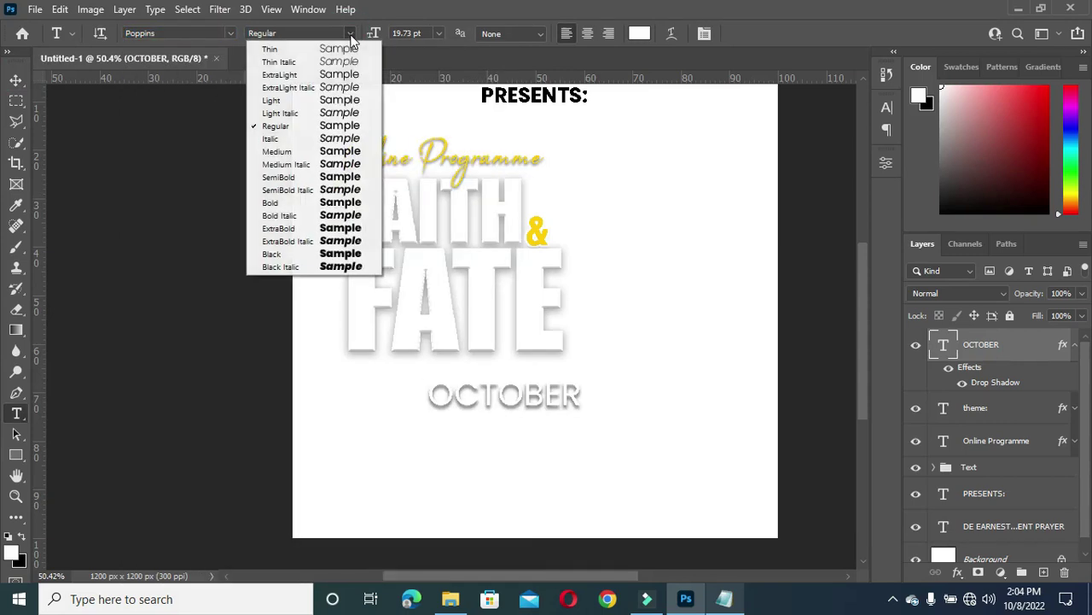
click(280, 202)
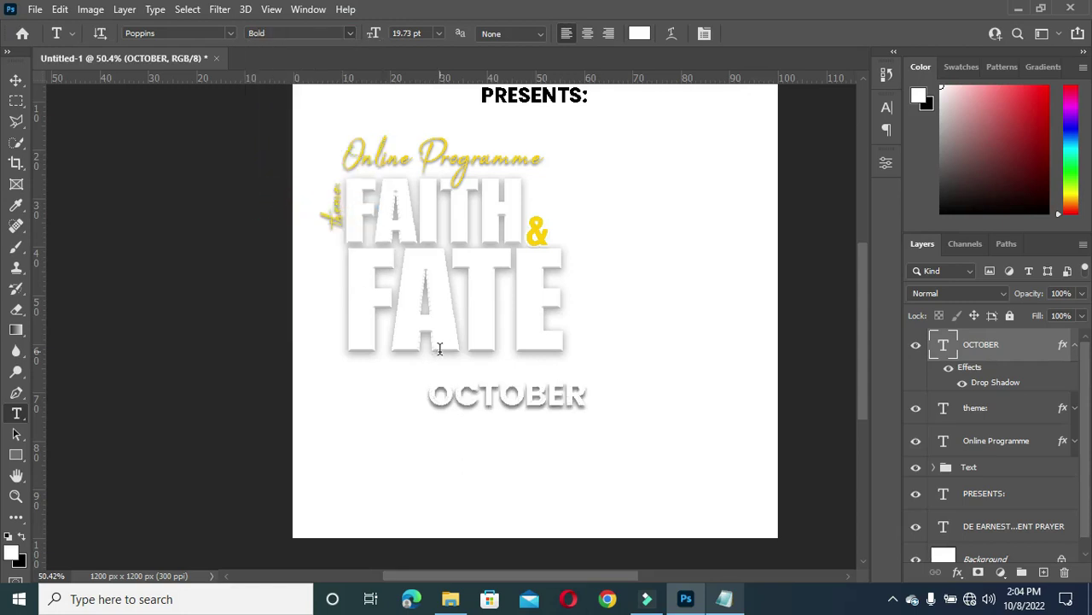
Move OCTOBER left beneath FATE, scale it to 47.5%, and select the theme: and Online Programme layers
click(17, 80)
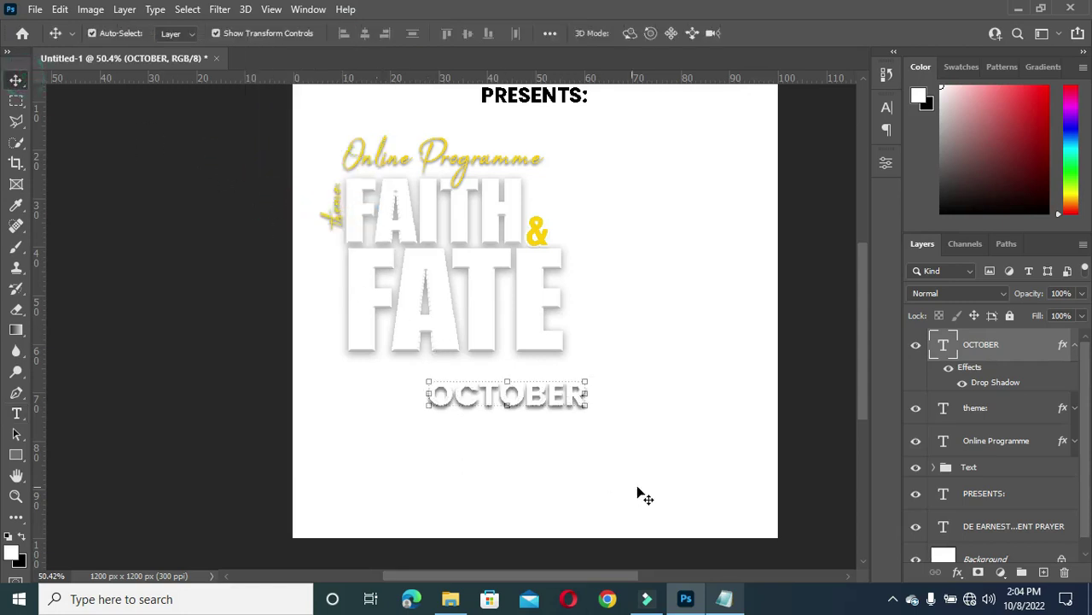
scroll(546, 394, up, 1)
drag(540, 395, 445, 381)
scroll(545, 409, up, 1)
click(792, 33)
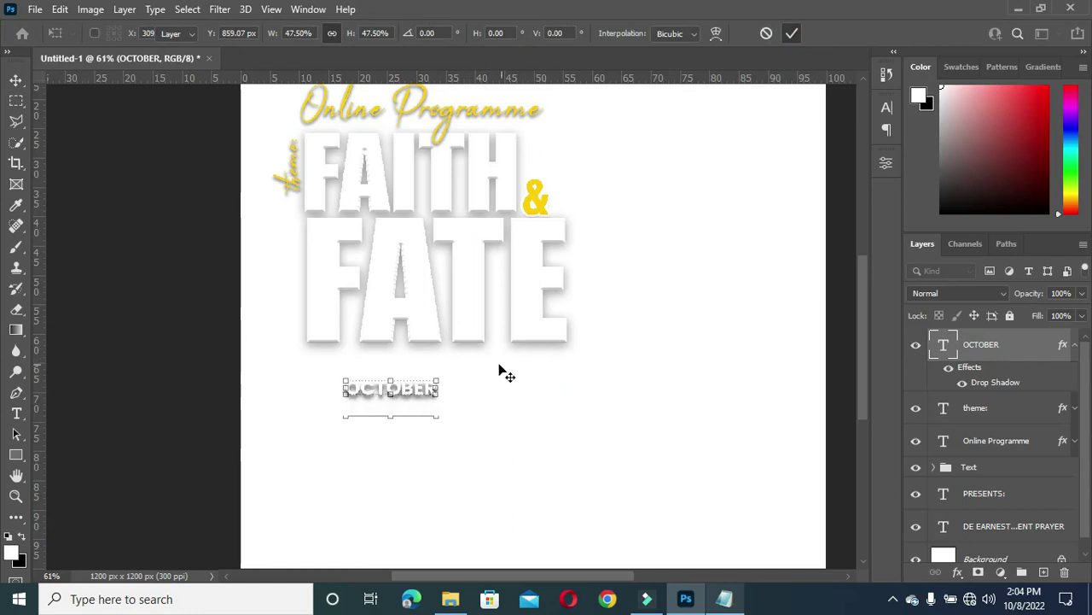
click(1077, 345)
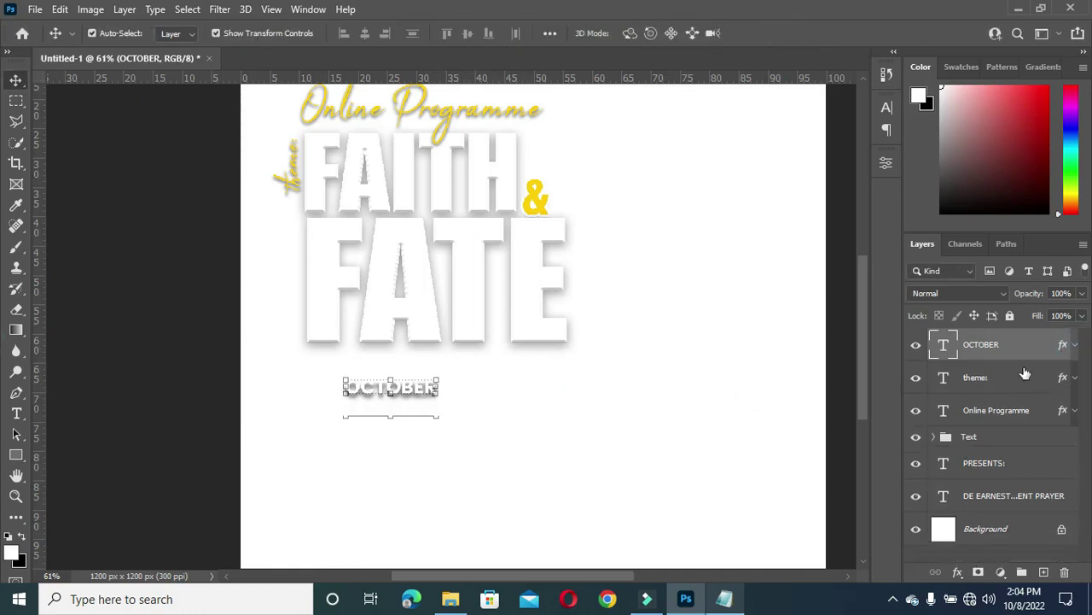
click(1026, 376)
shift+click(1004, 411)
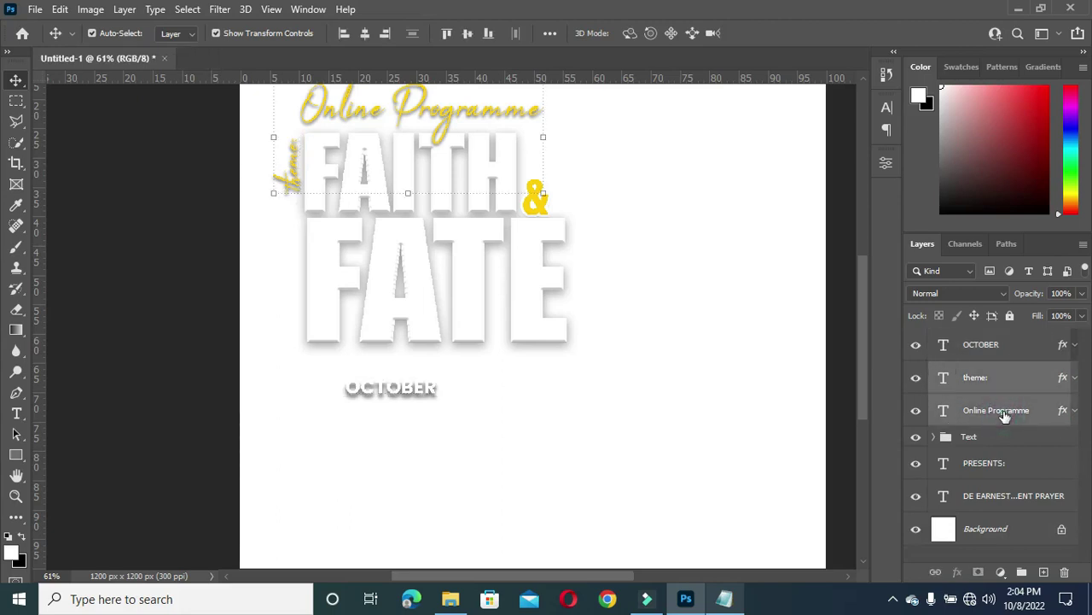
Group theme: and Online Programme into a group named Theme:, then bring the notes back up
key(ctrl+g)
double_click(976, 370)
text(t)
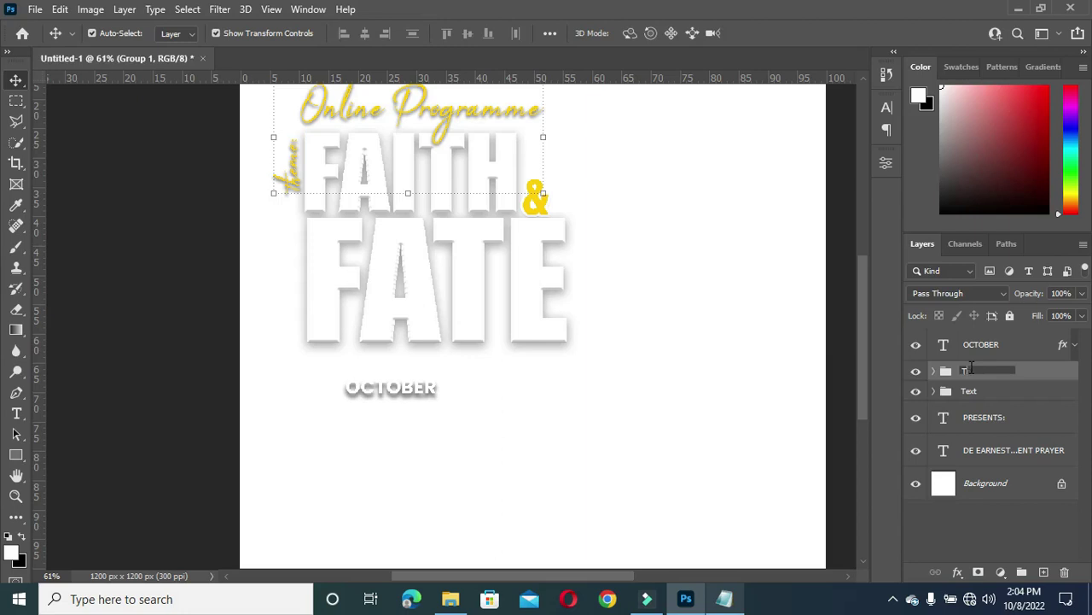
key(Return)
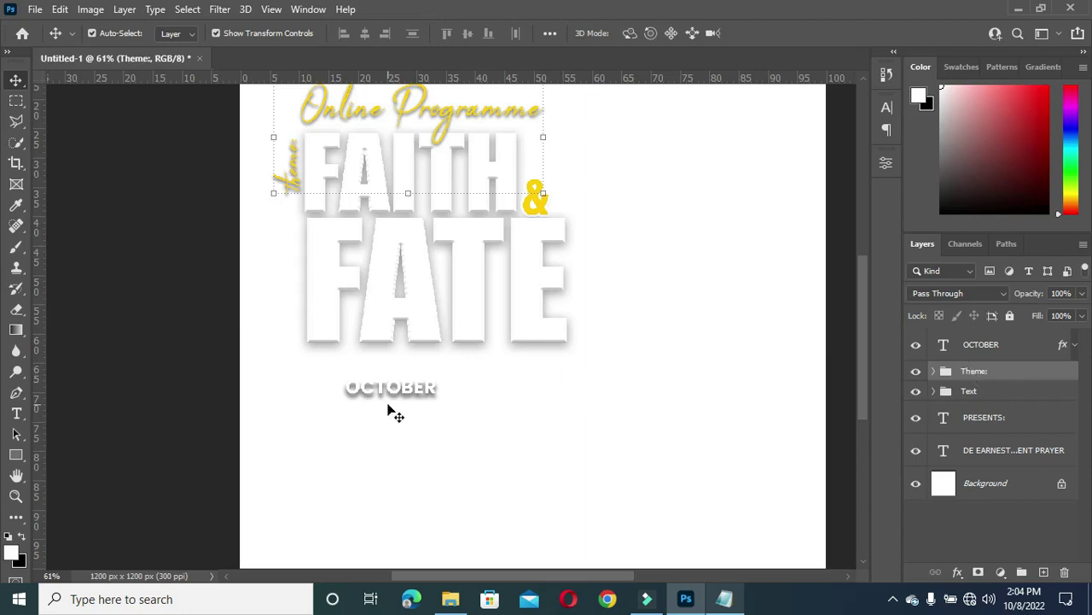
click(727, 600)
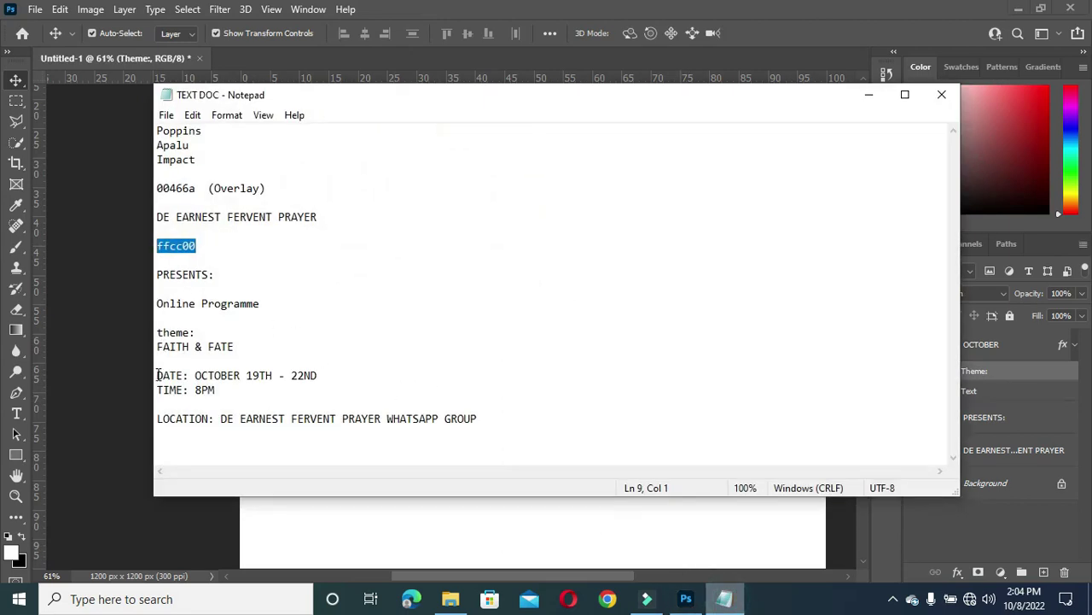
Copy '19TH –' from the notes and paste it as a new text line below OCTOBER
drag(247, 376, 287, 381)
key(ctrl+c)
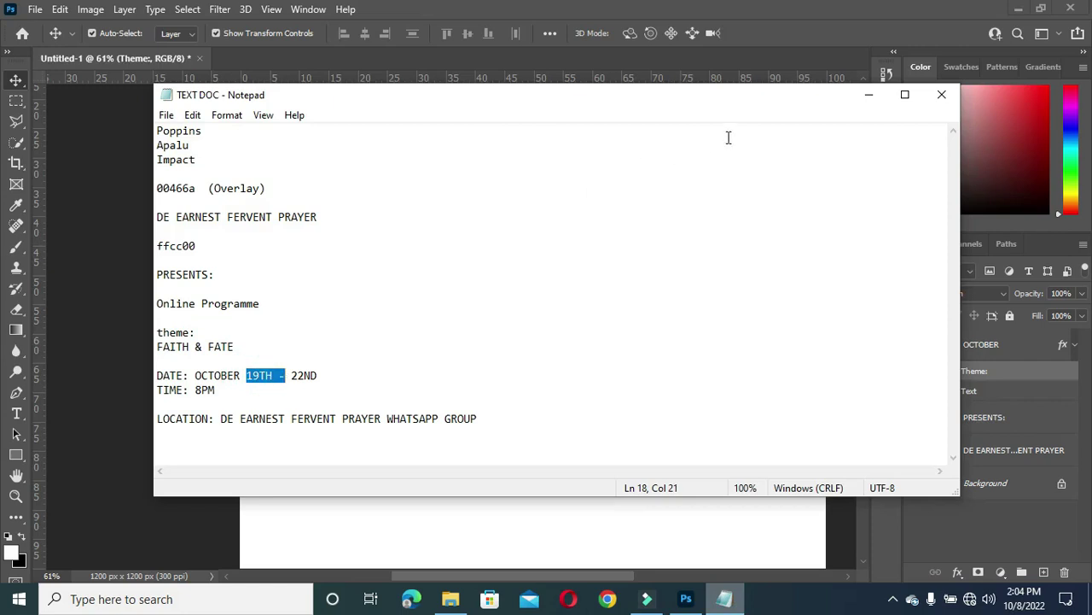
click(857, 96)
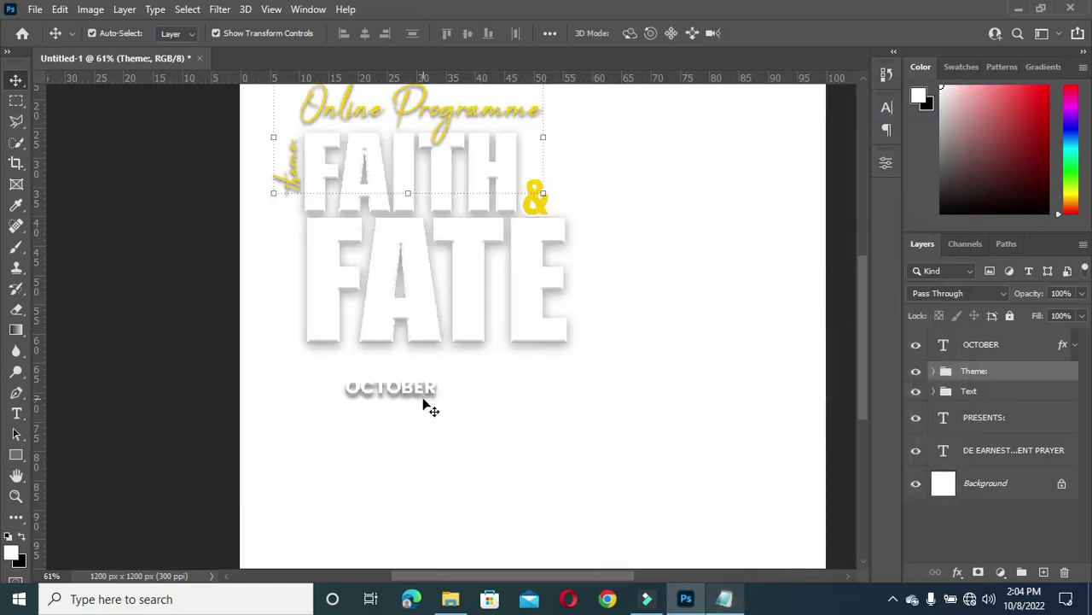
key(t)
click(354, 432)
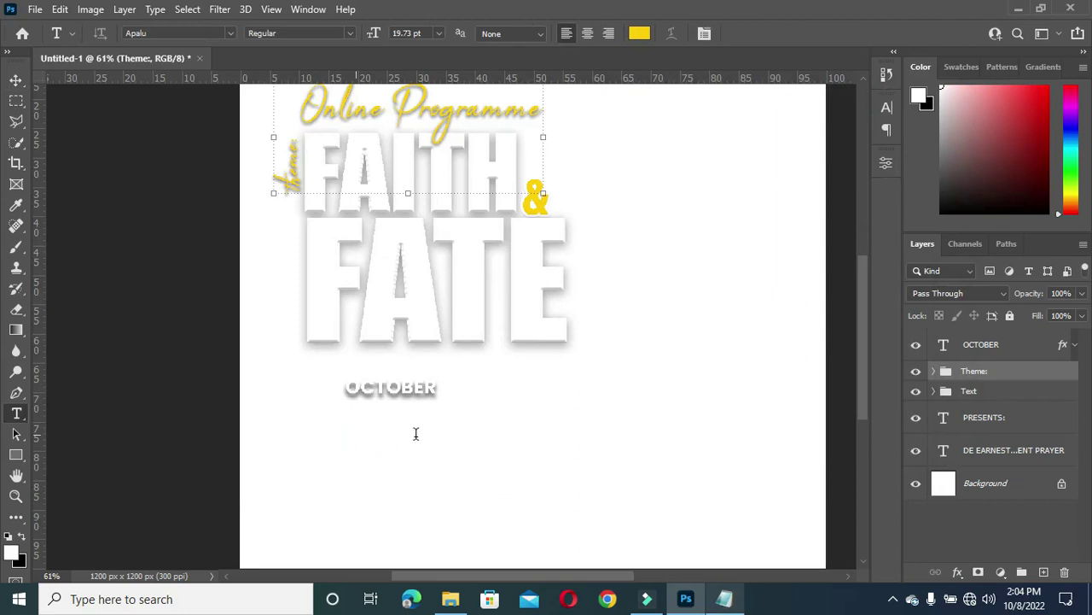
key(ctrl+v)
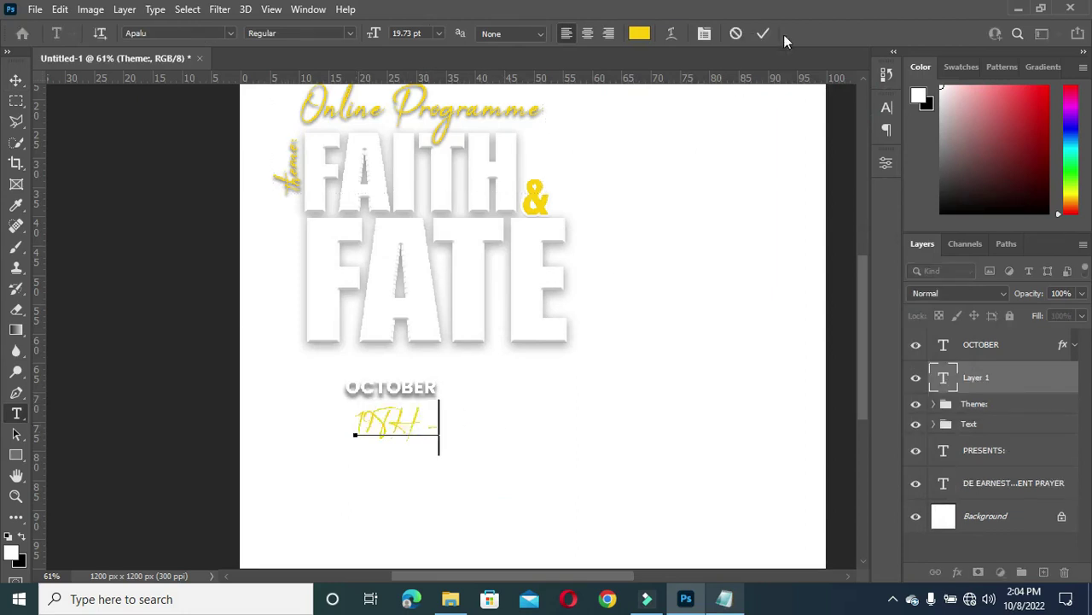
click(764, 34)
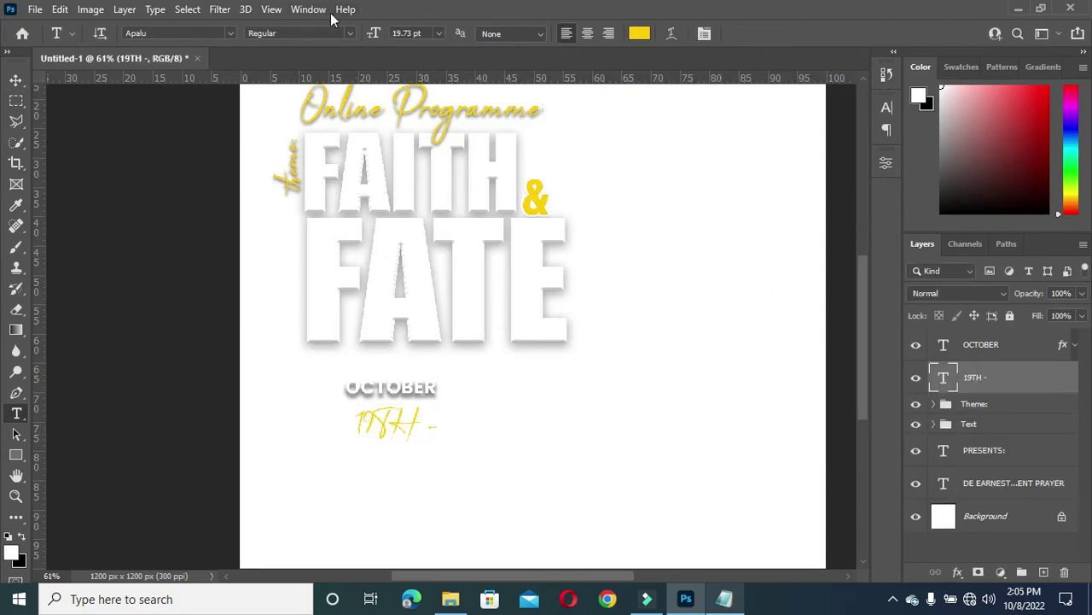
Set the '19TH –' text in Poppins Bold
click(230, 34)
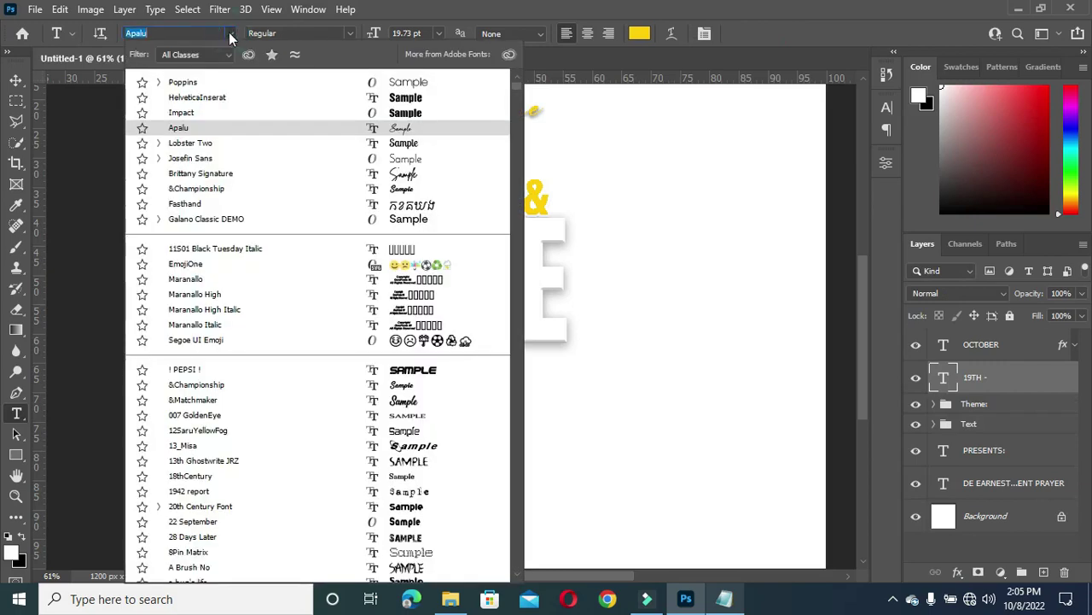
click(186, 83)
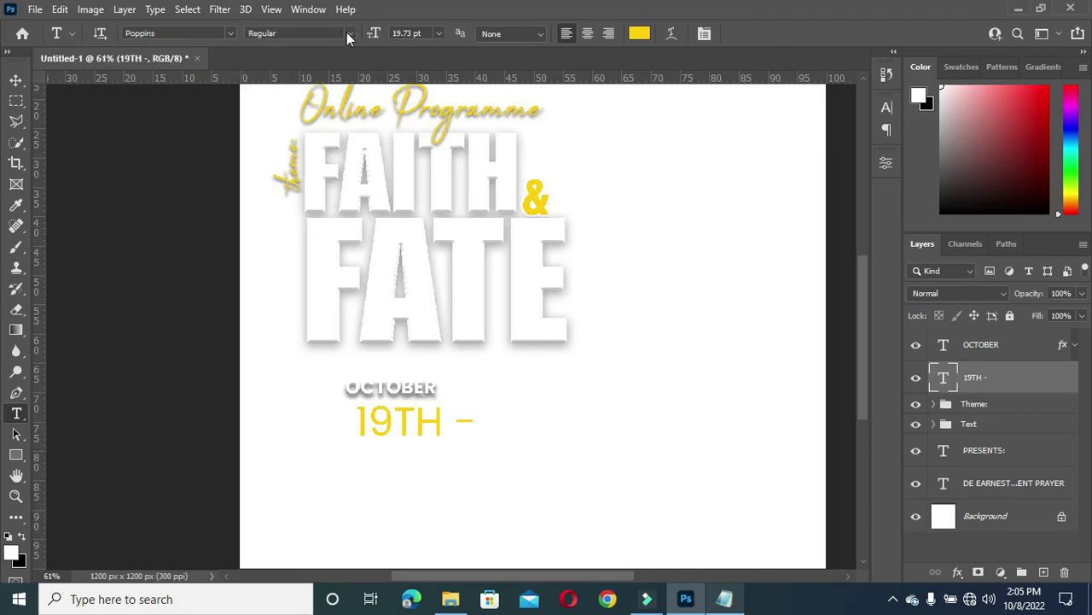
click(349, 35)
click(320, 203)
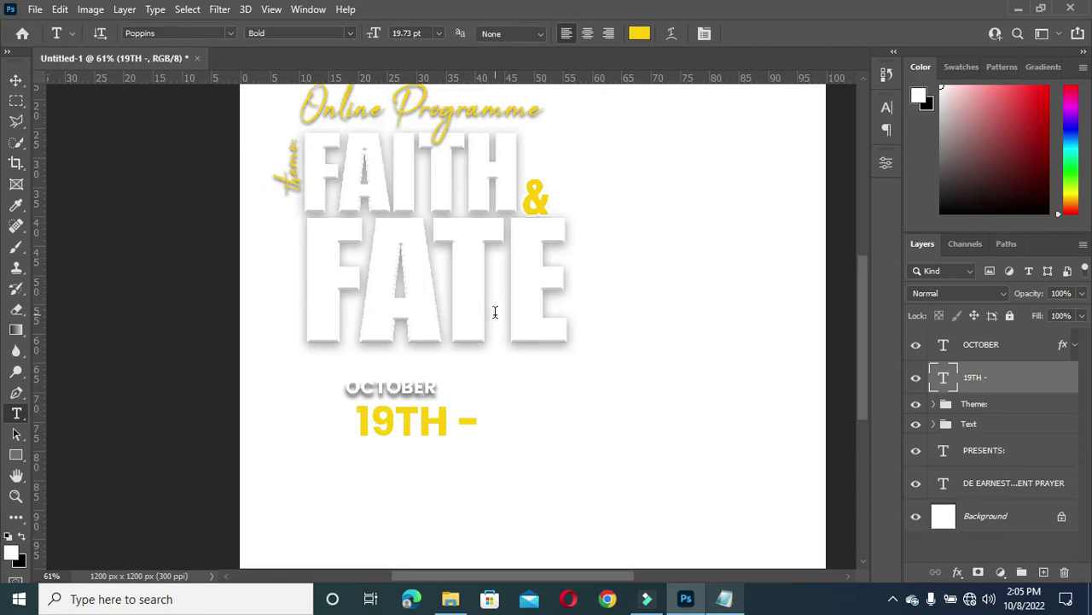
click(16, 79)
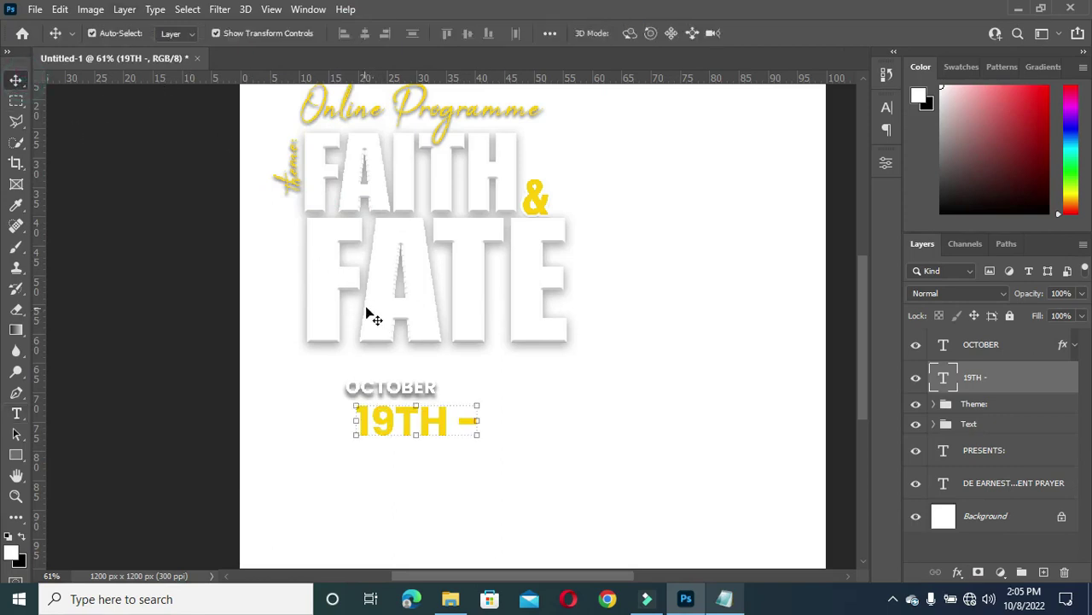
Left-align '19TH –' with OCTOBER, give it OCTOBER's drop shadow, and duplicate it below
drag(407, 420, 396, 419)
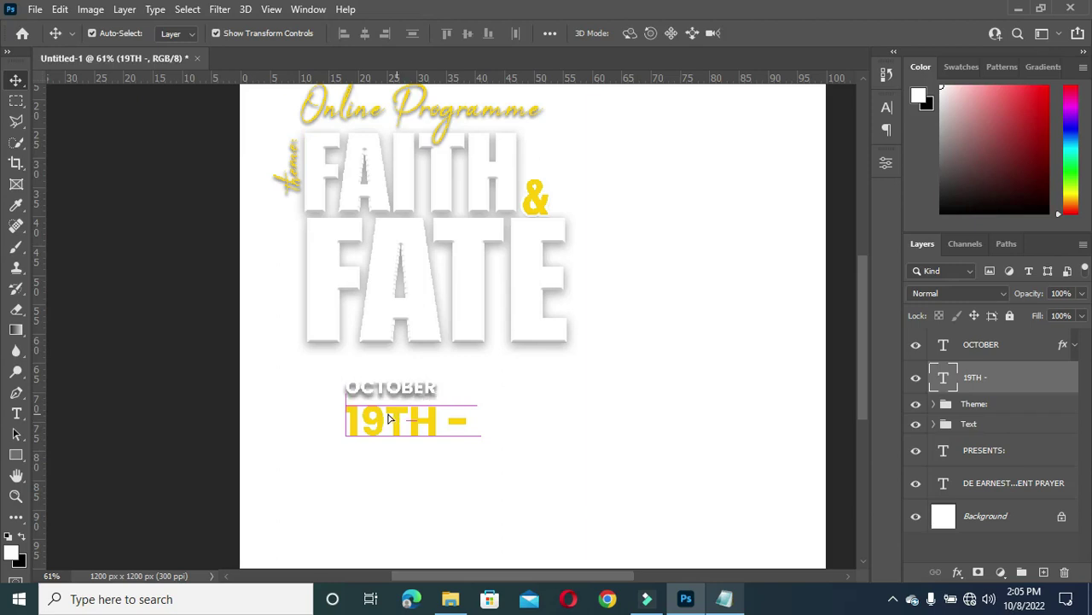
drag(1014, 378, 939, 342)
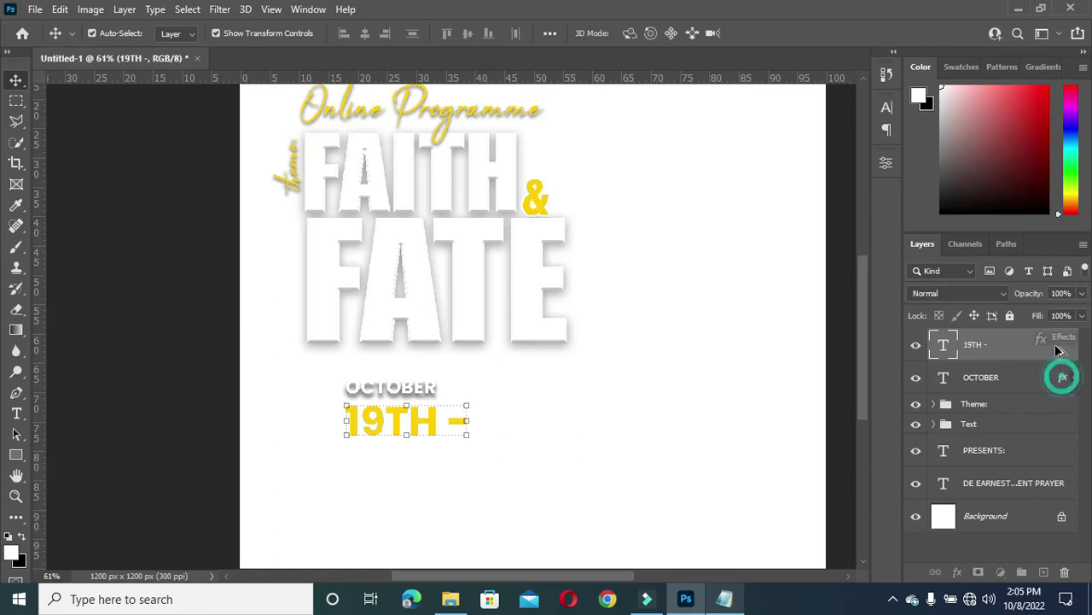
drag(705, 379, 705, 378)
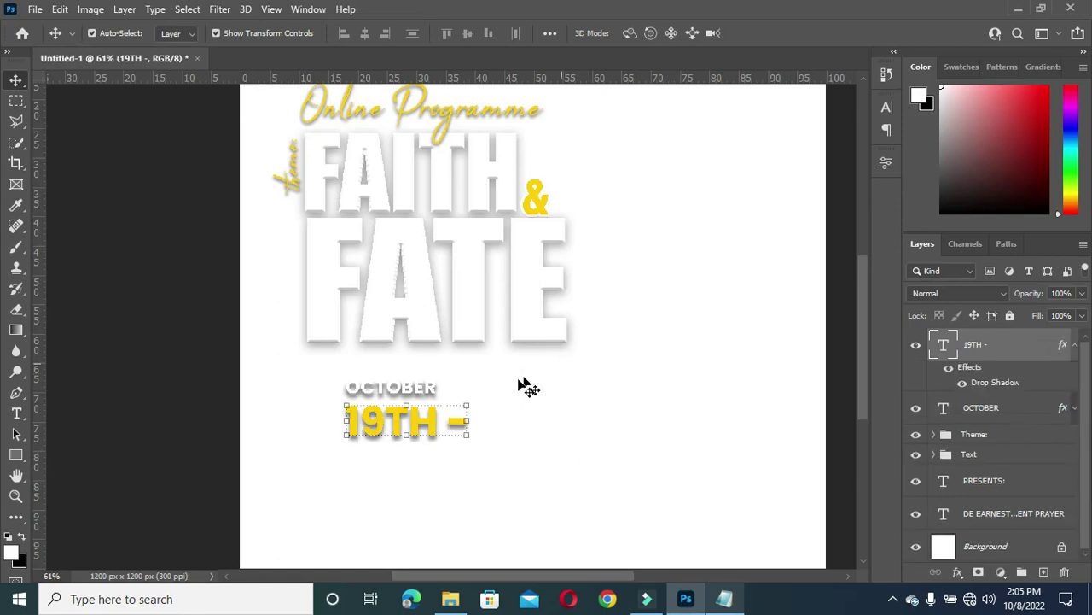
drag(427, 433, 430, 461)
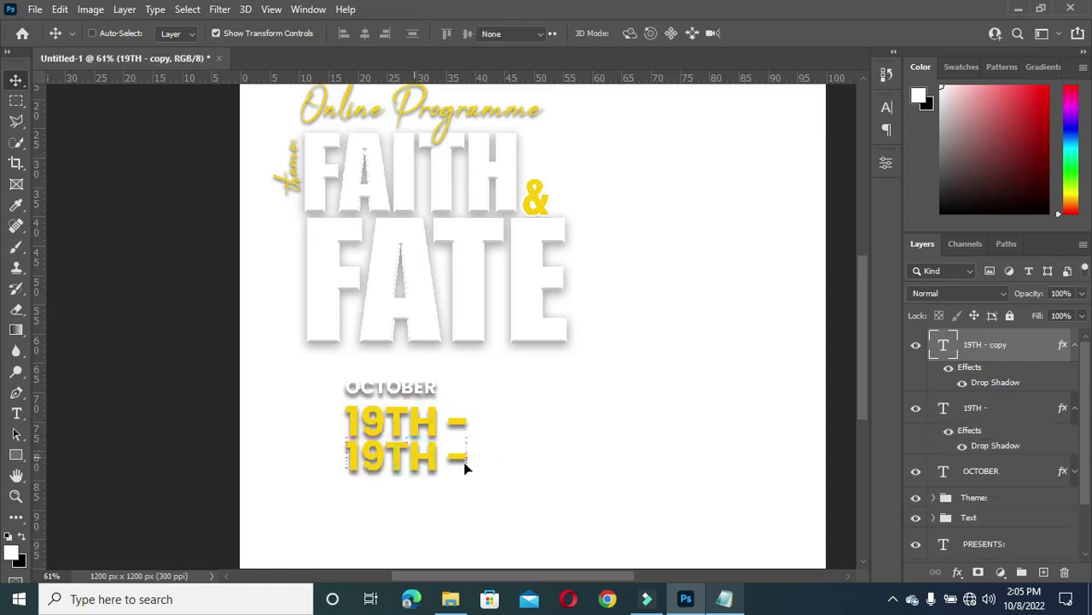
Replace the duplicate line's text with 22ND copied from the notes
double_click(943, 344)
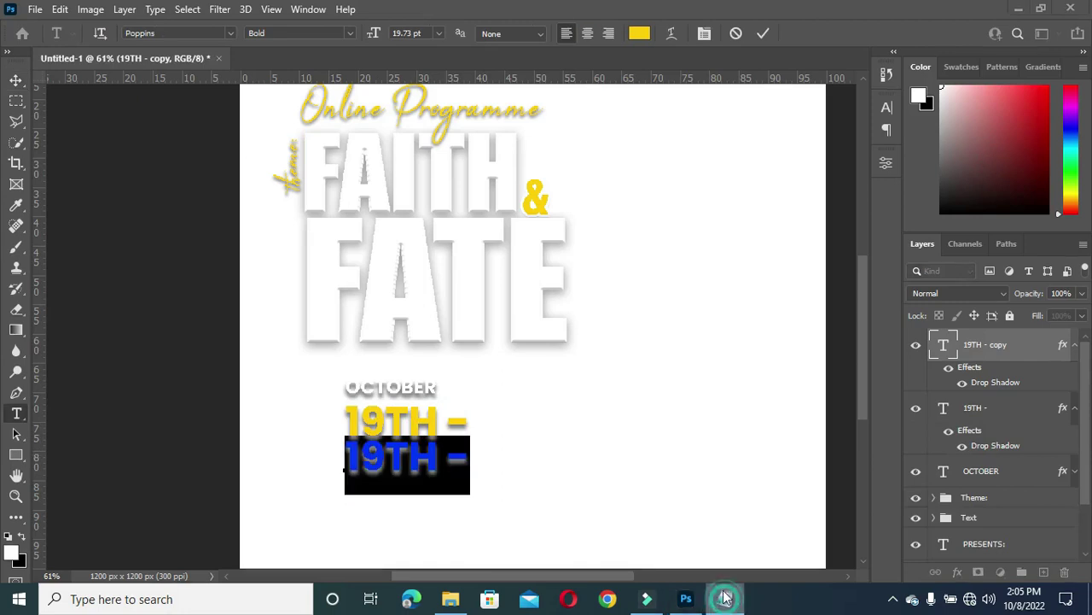
click(724, 599)
drag(292, 375, 317, 375)
key(ctrl+c)
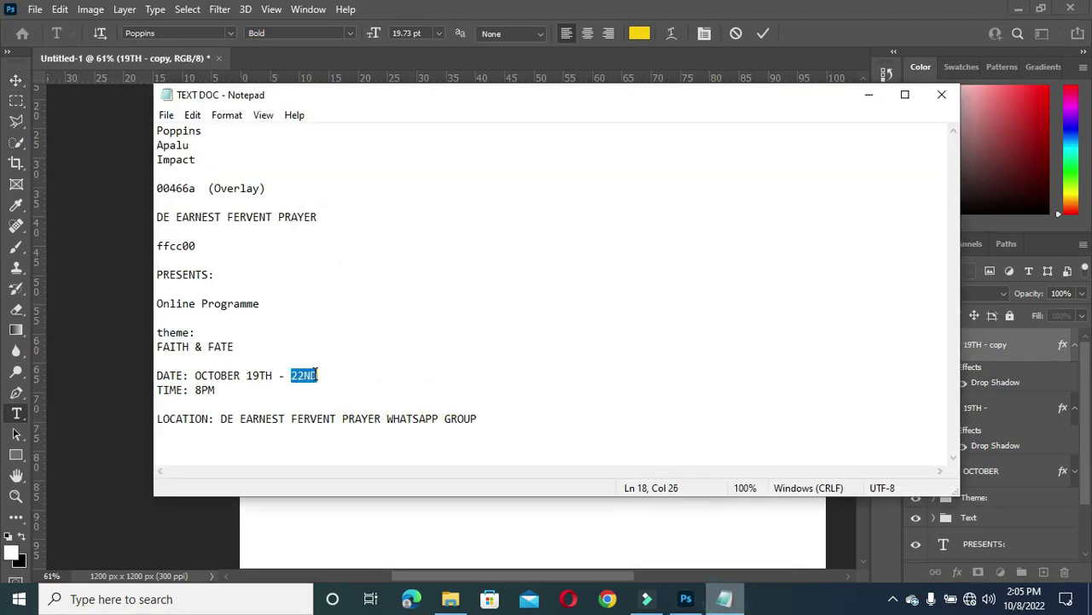
click(868, 94)
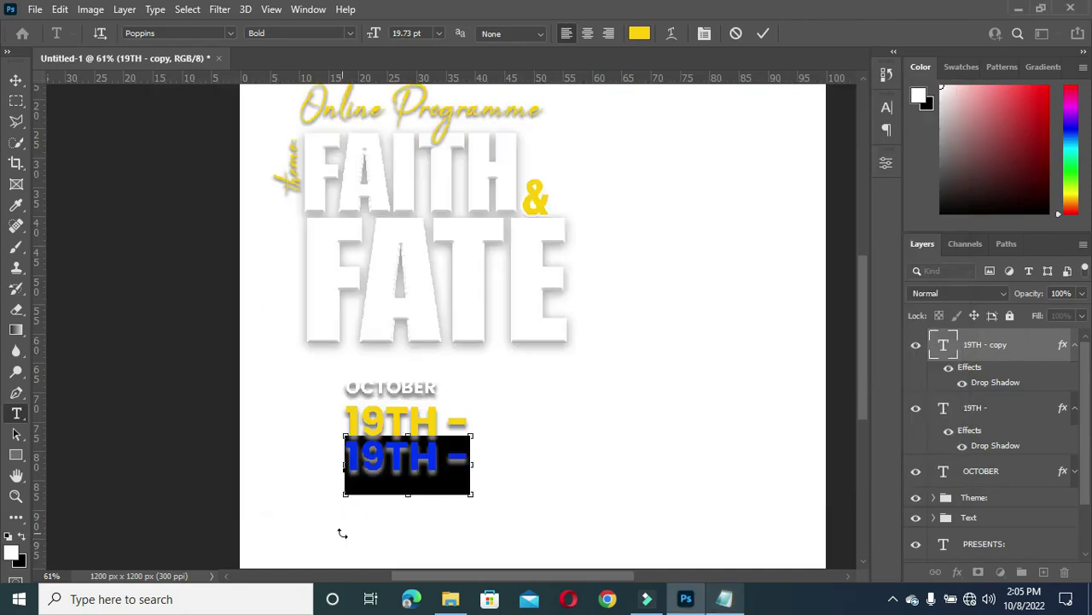
key(ctrl+v)
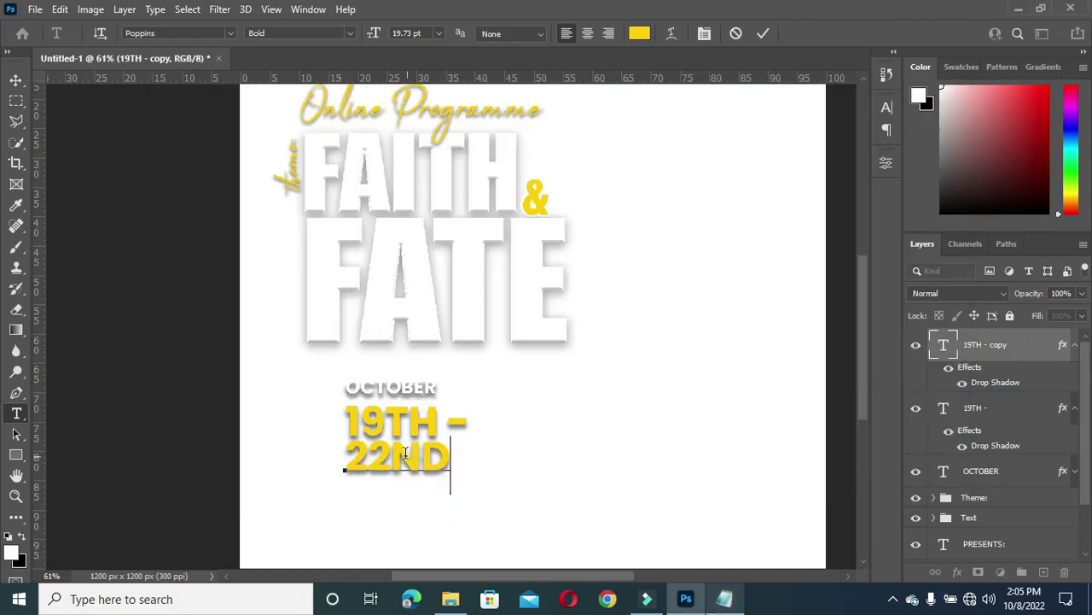
Make the ND of 22ND superscript, commit it, and collapse both date layers' effect lists
drag(397, 454, 445, 457)
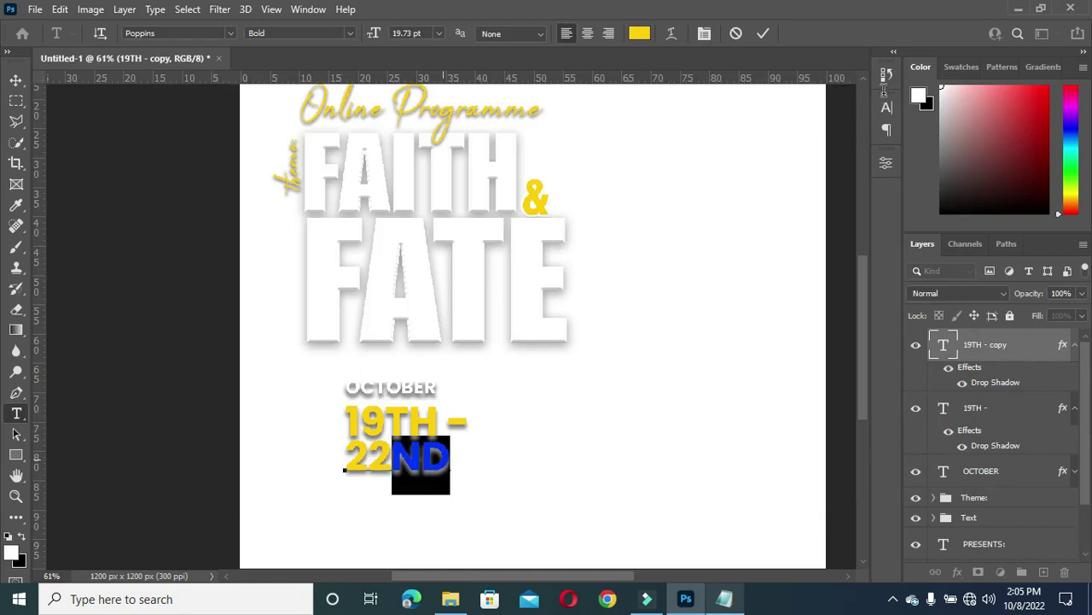
click(888, 106)
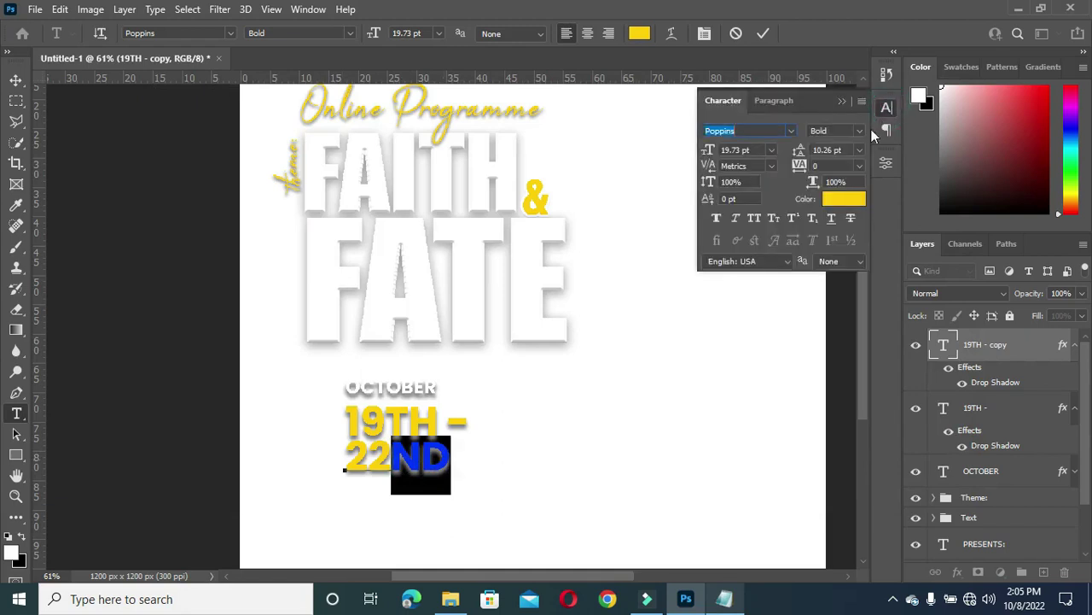
click(792, 219)
click(841, 102)
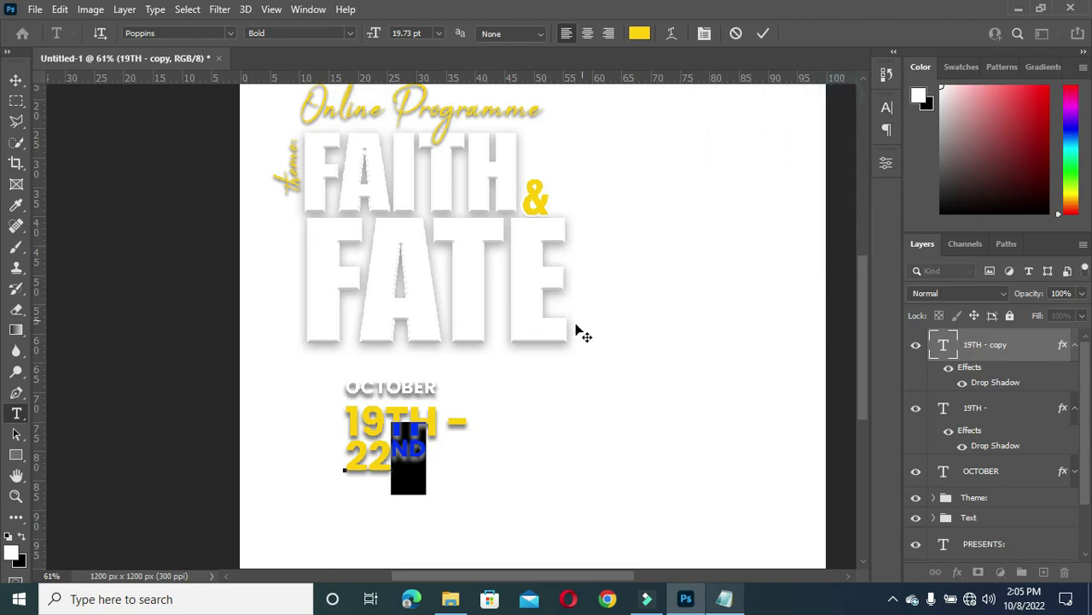
click(762, 33)
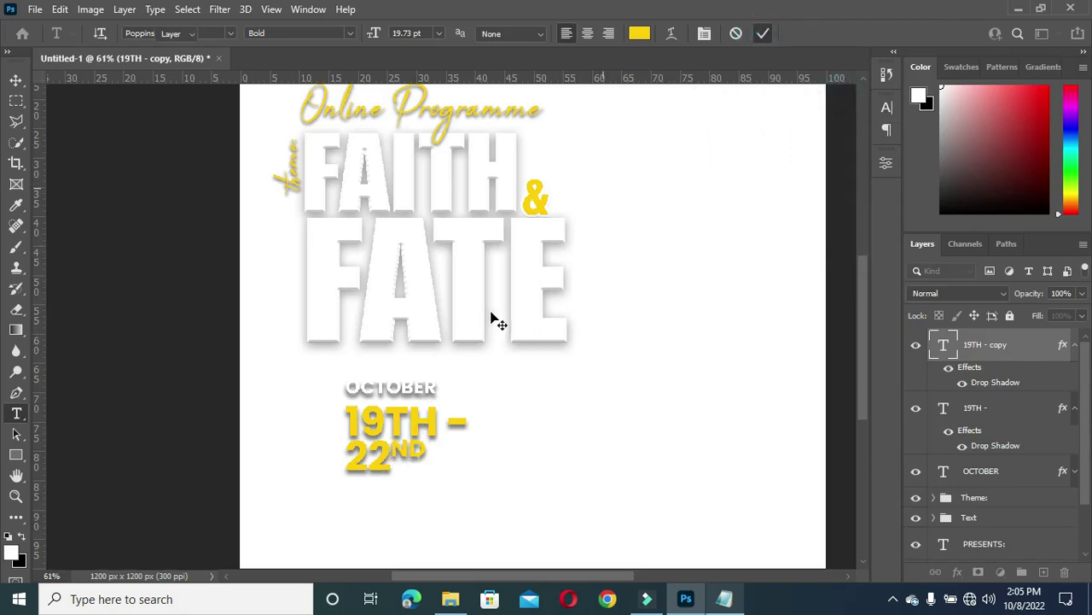
key(v)
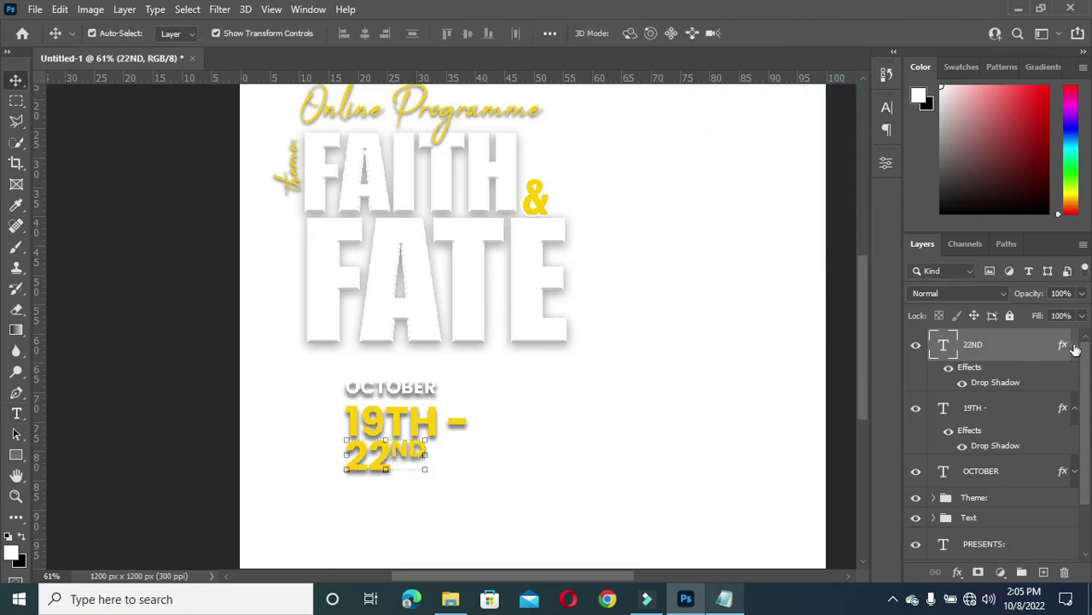
click(1074, 345)
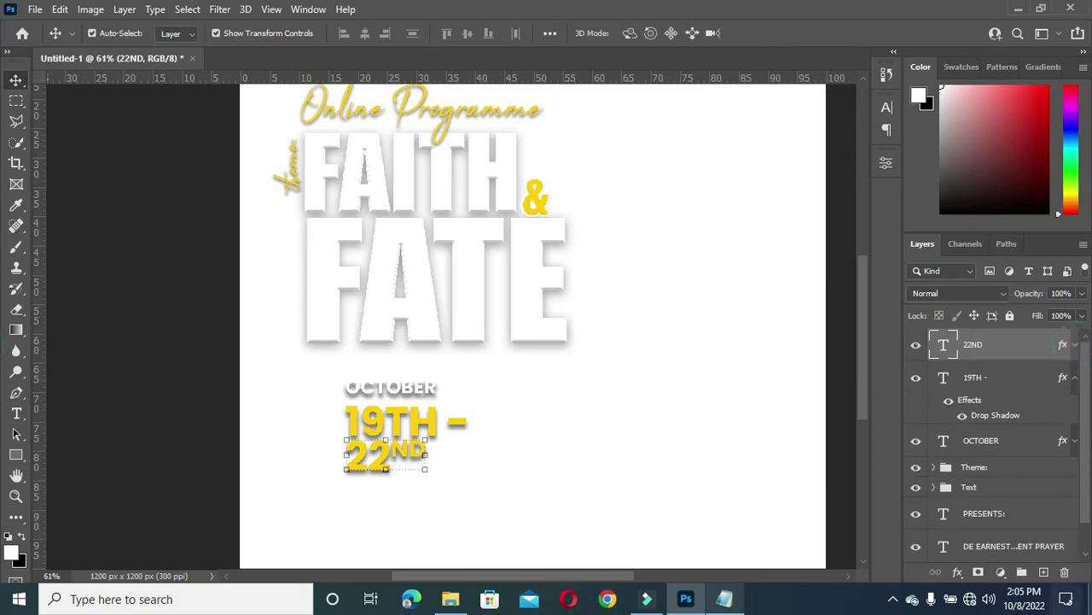
click(1081, 384)
click(1075, 378)
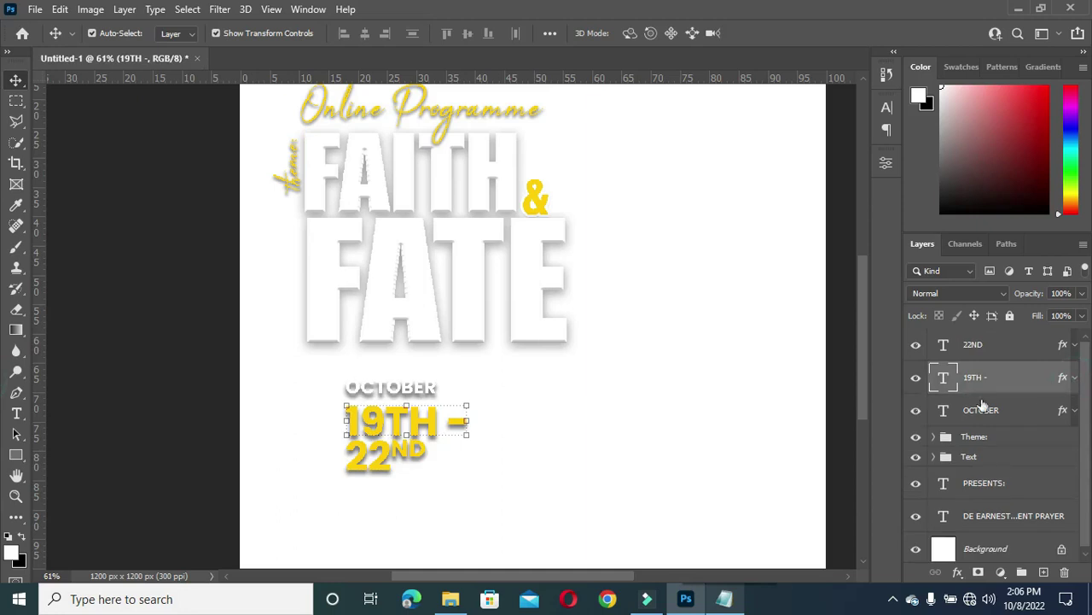
Make the TH of 19TH superscript and commit the edit
double_click(416, 420)
drag(389, 420, 429, 418)
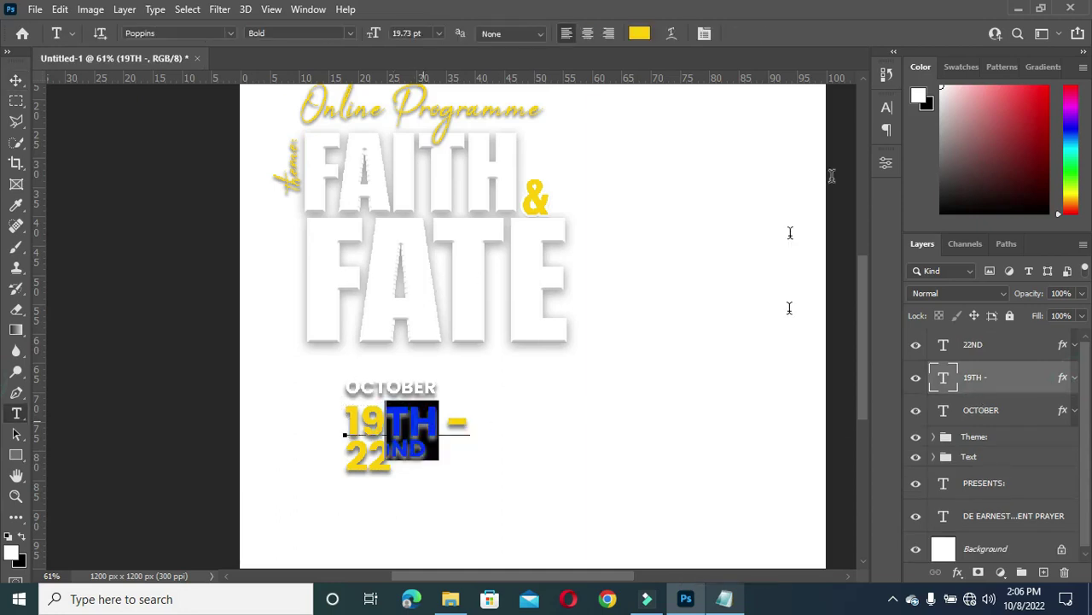
click(886, 107)
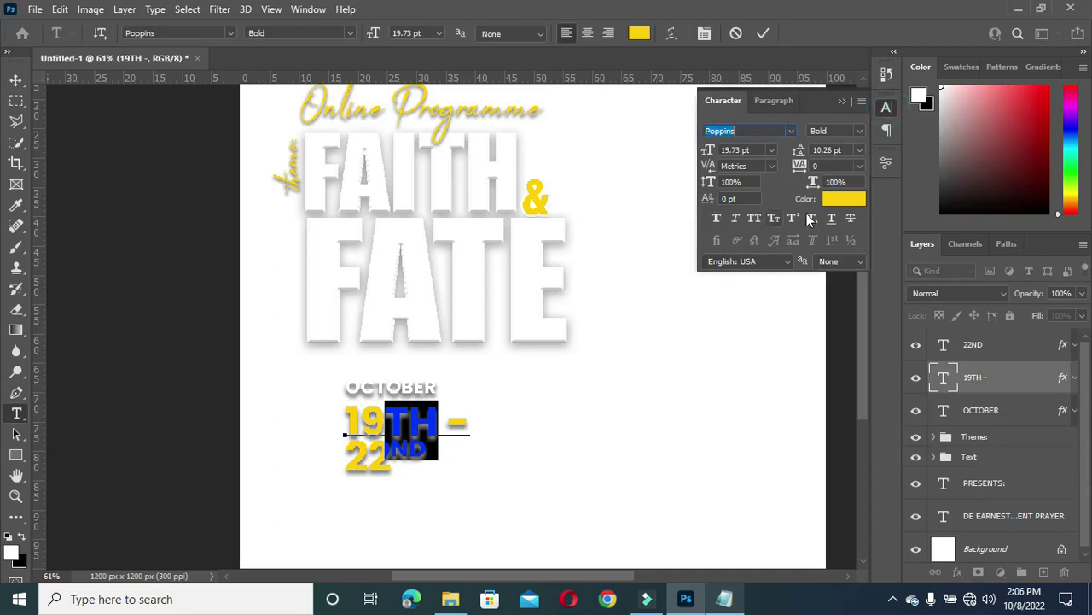
click(793, 218)
click(841, 101)
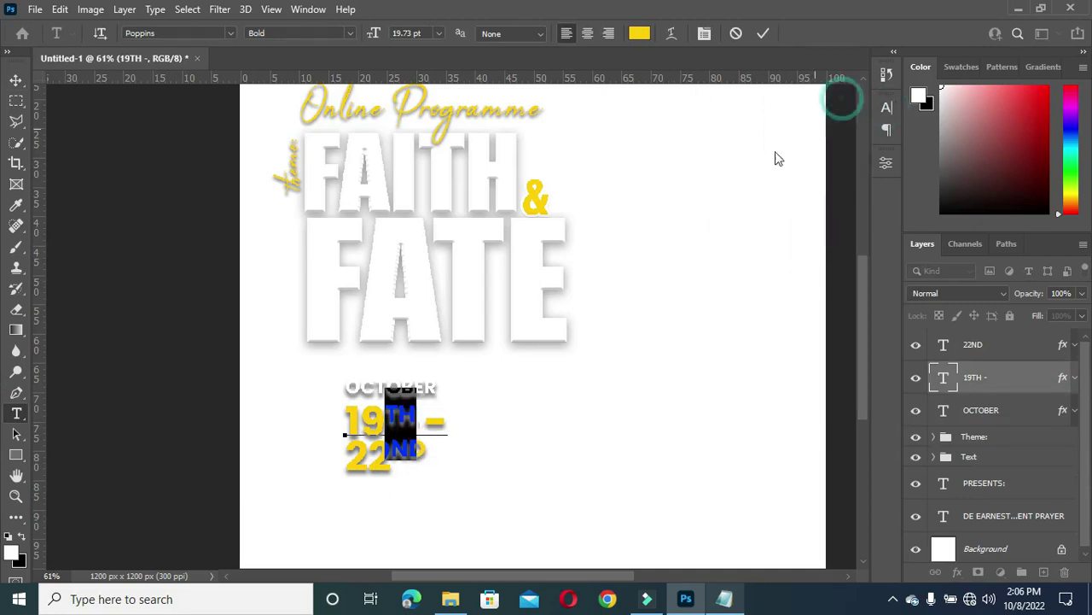
click(763, 34)
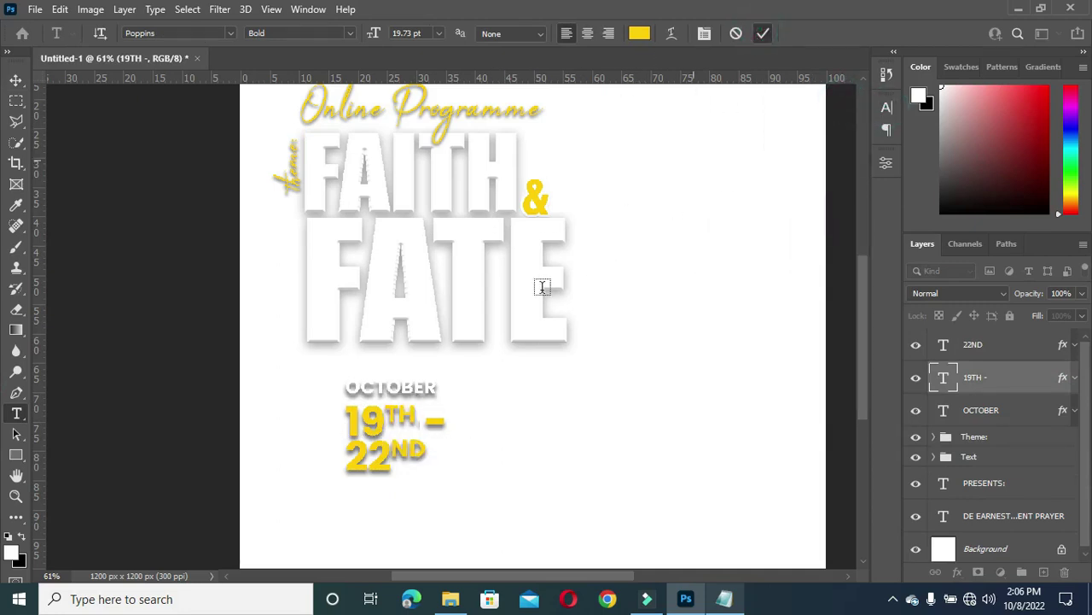
Enlarge '19TH –' to about 115%, nudge it up, and bring the notes to the front
click(15, 80)
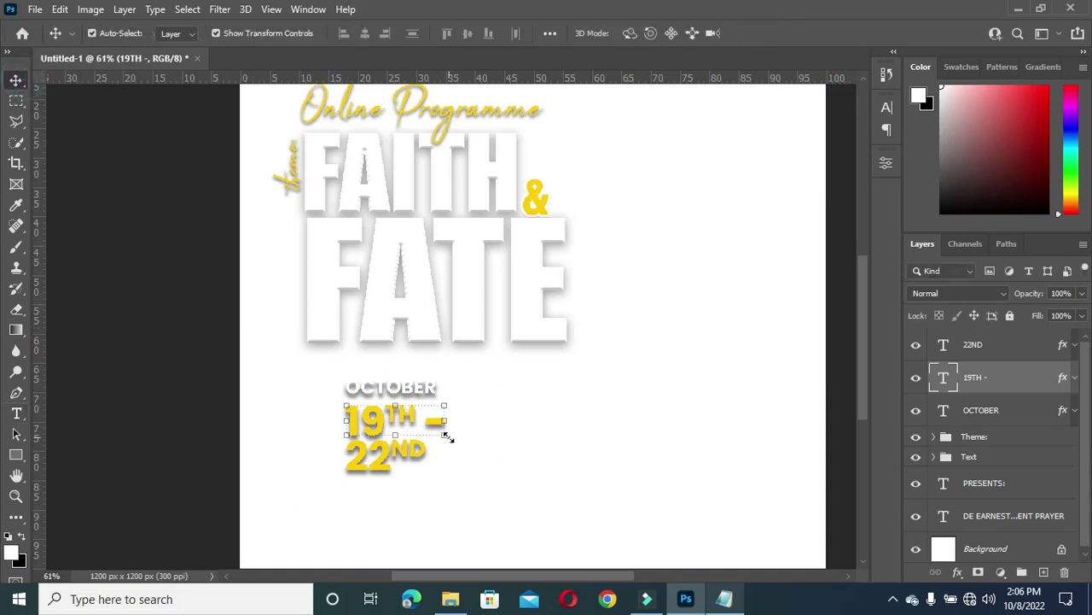
click(448, 437)
drag(447, 458, 468, 462)
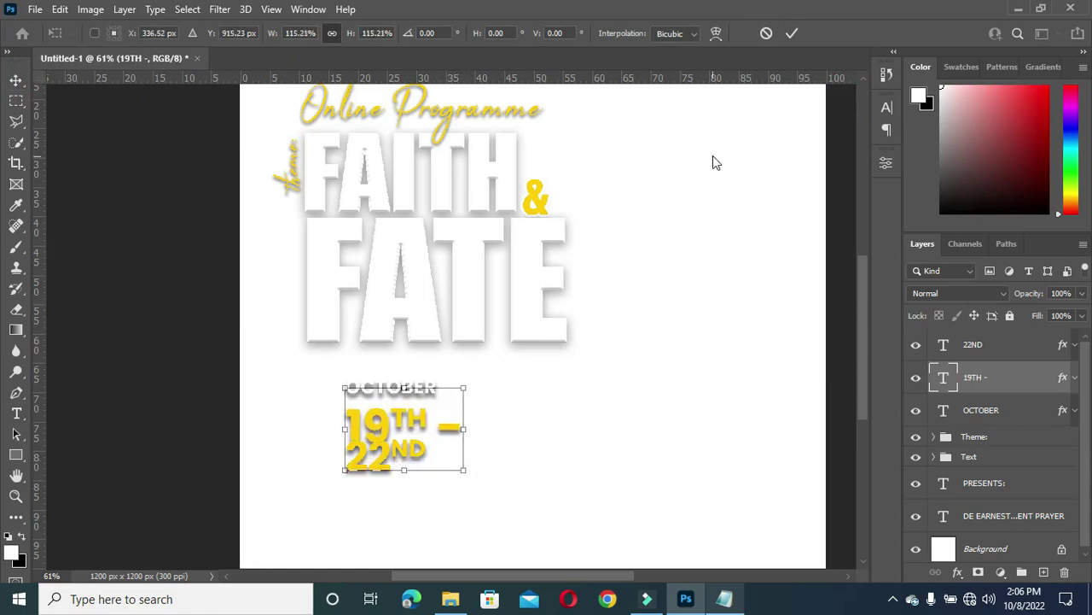
key(Return)
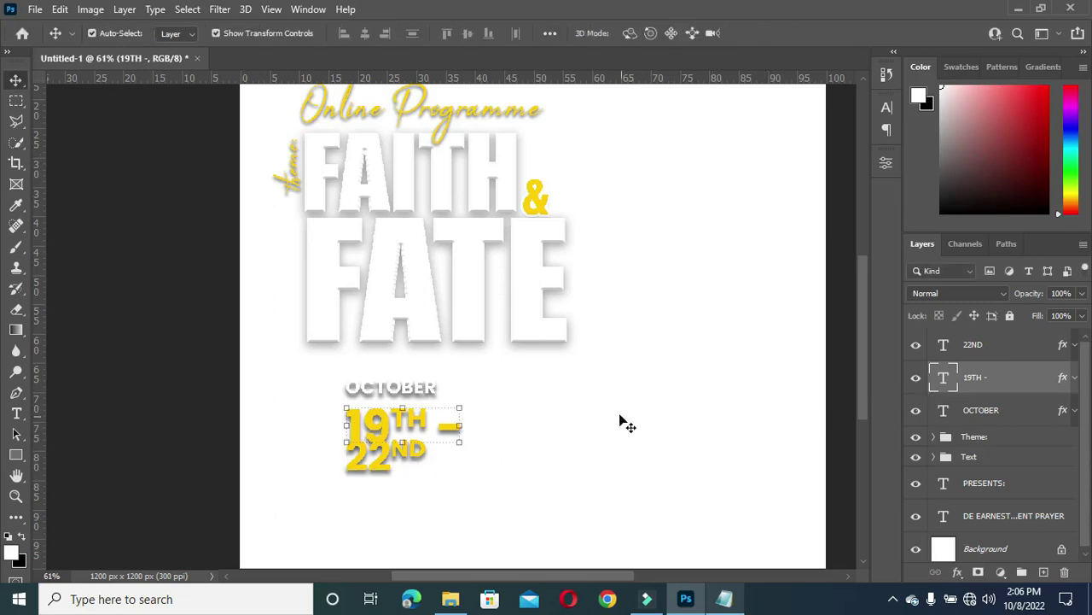
key(Up)
key(Up)
key(Up)
key(Up)
key(Up)
key(Up)
key(Up)
key(Up)
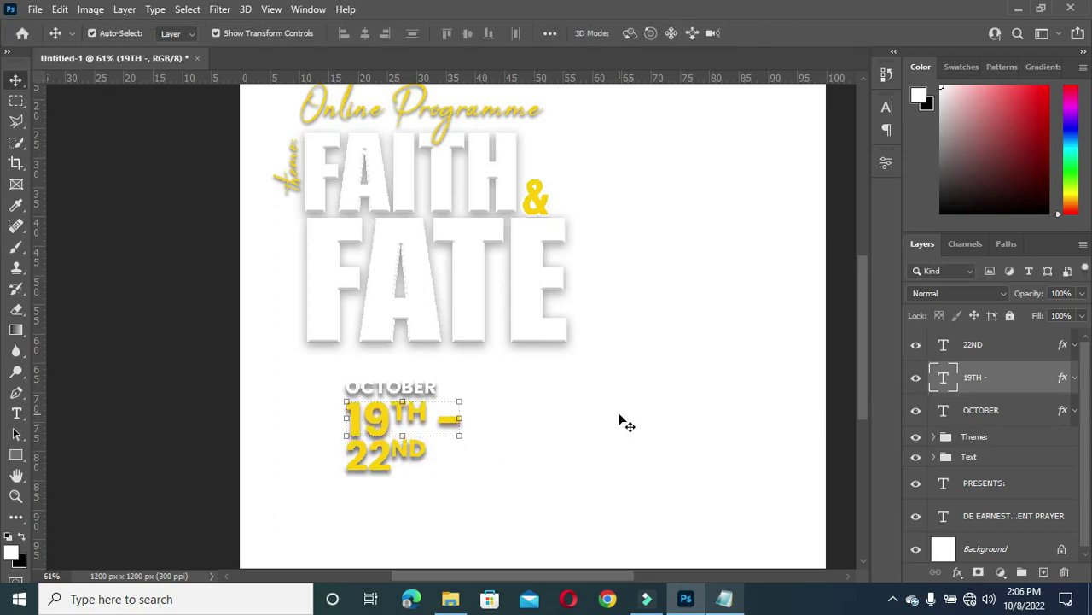
click(138, 357)
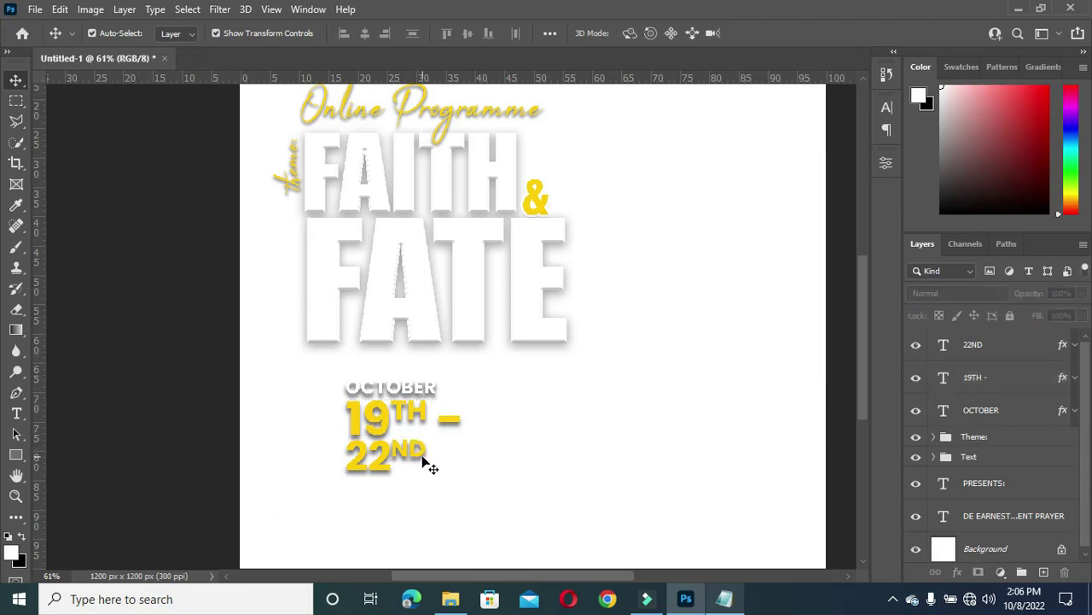
click(732, 602)
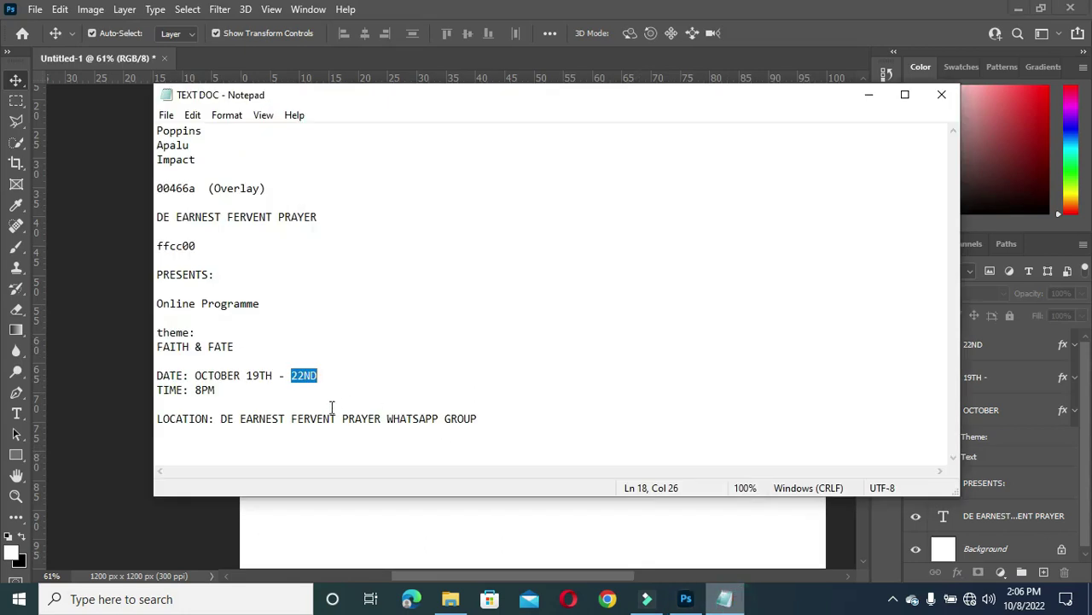
Select 8PM in the notes, then duplicate the 22ND layer to the right of the date
click(332, 407)
drag(196, 391, 202, 392)
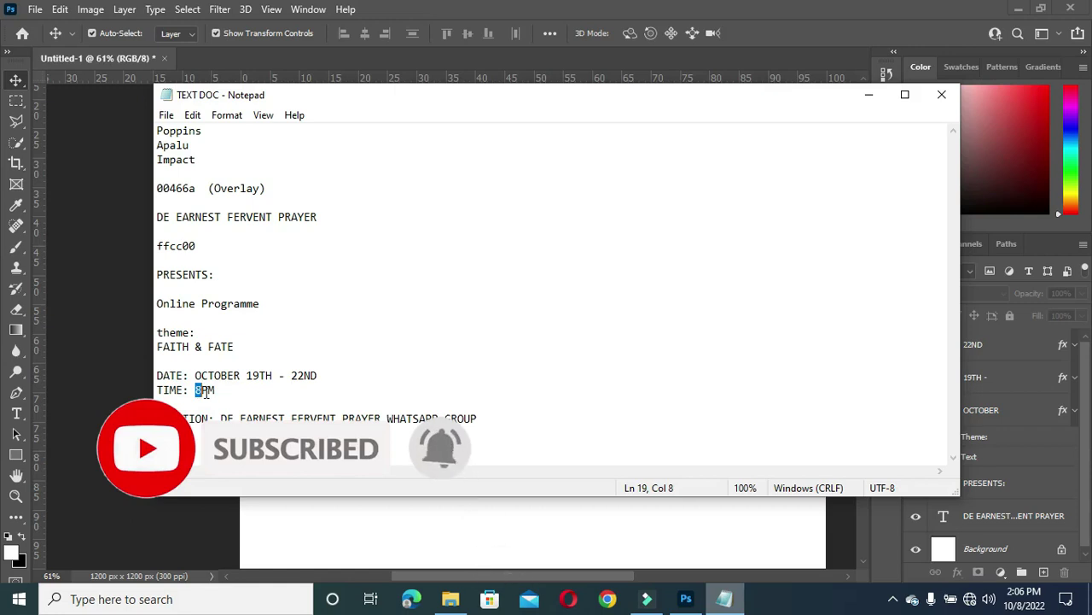
double_click(205, 391)
click(869, 95)
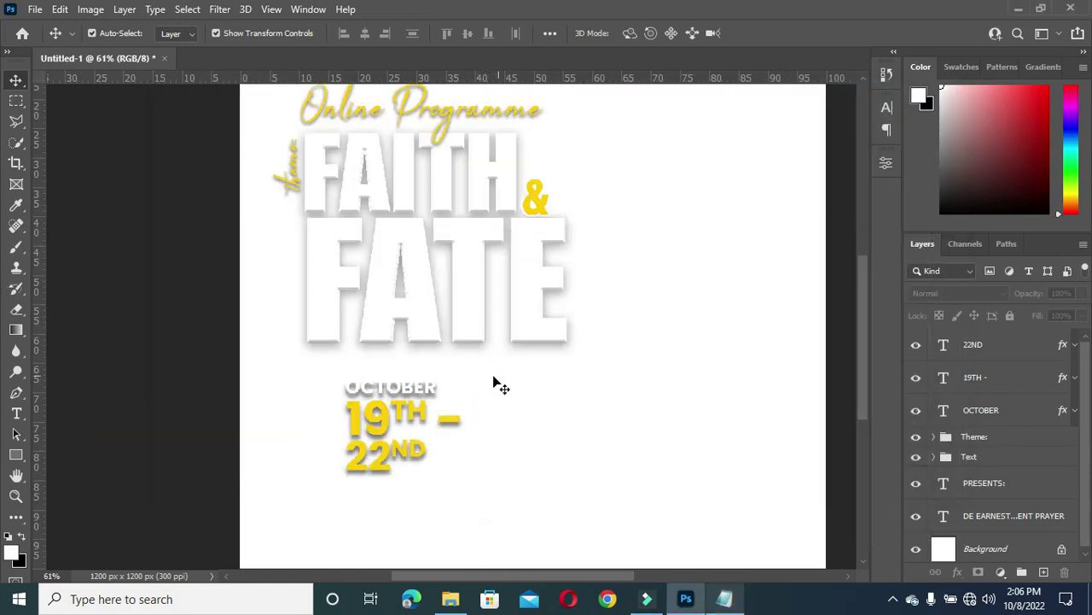
click(378, 456)
drag(386, 443, 547, 440)
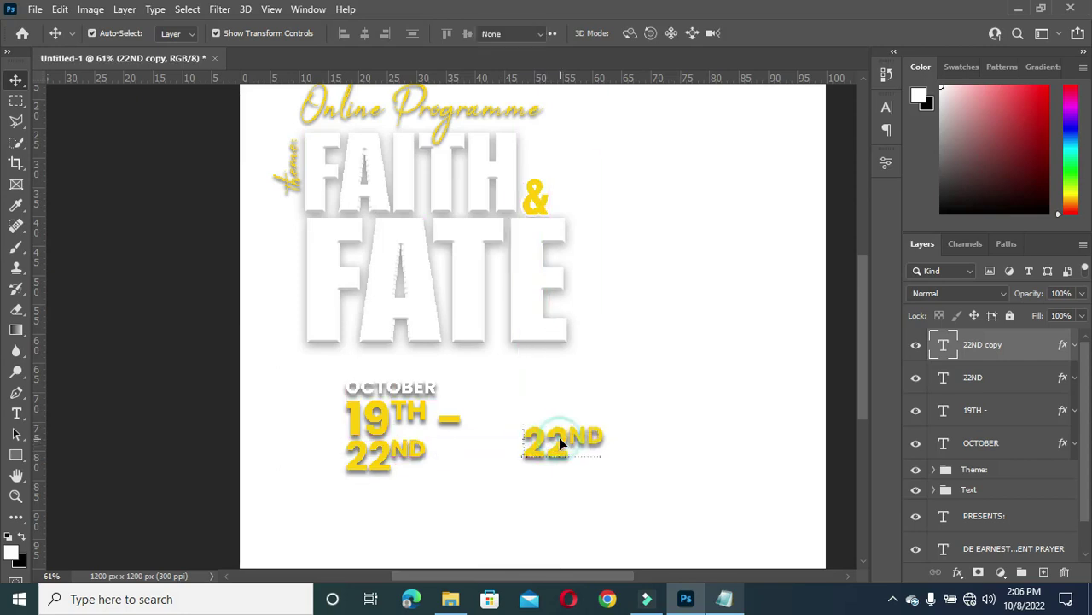
Change the copied text to 8PM and enlarge its 8 to 37 pt
double_click(559, 437)
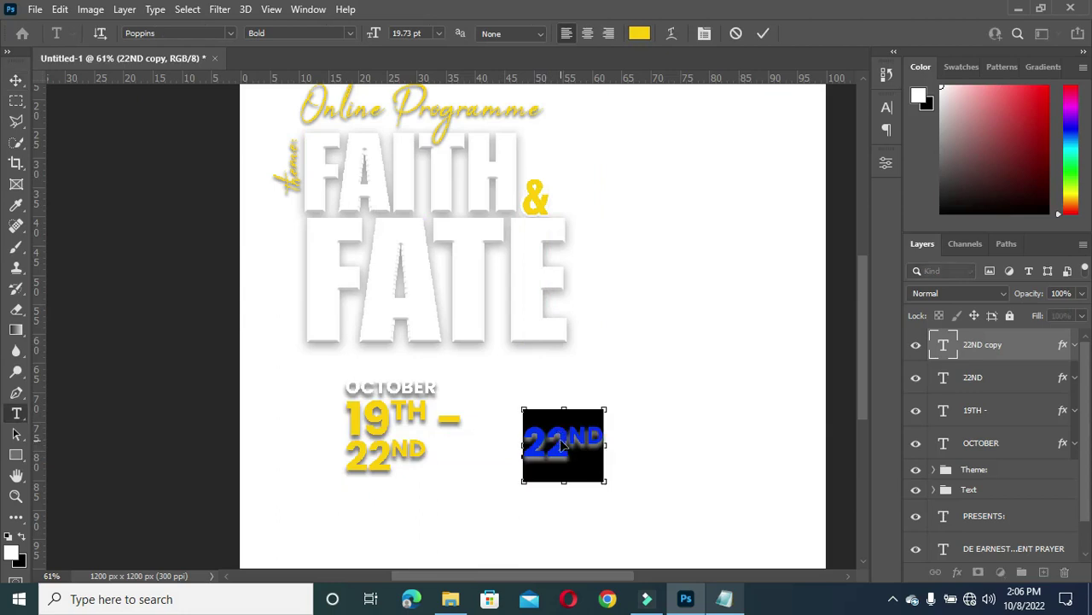
text(8PM)
drag(523, 444, 549, 432)
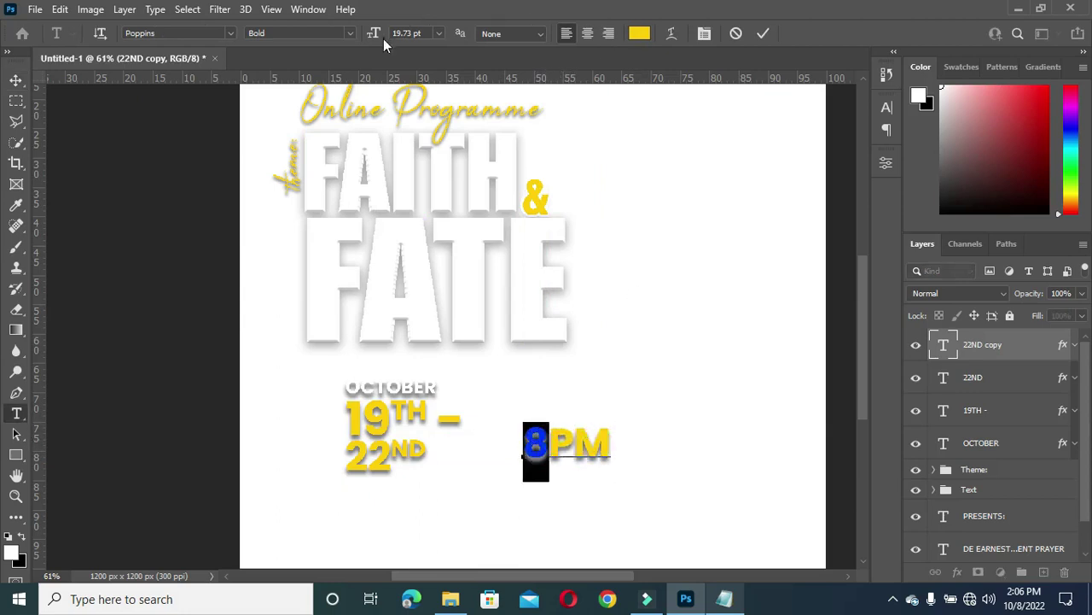
drag(374, 34, 386, 42)
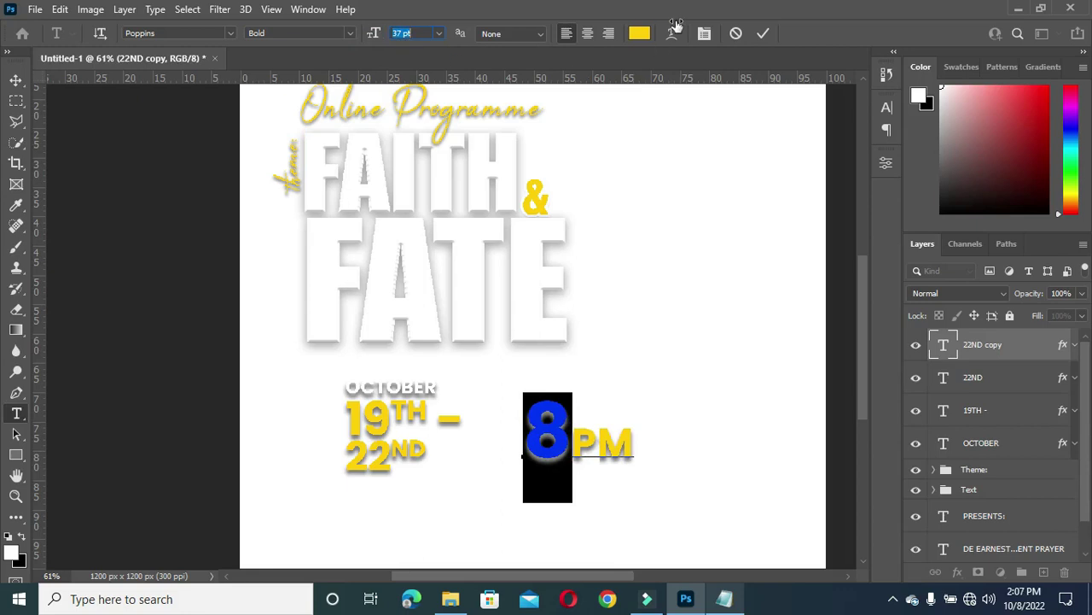
click(762, 33)
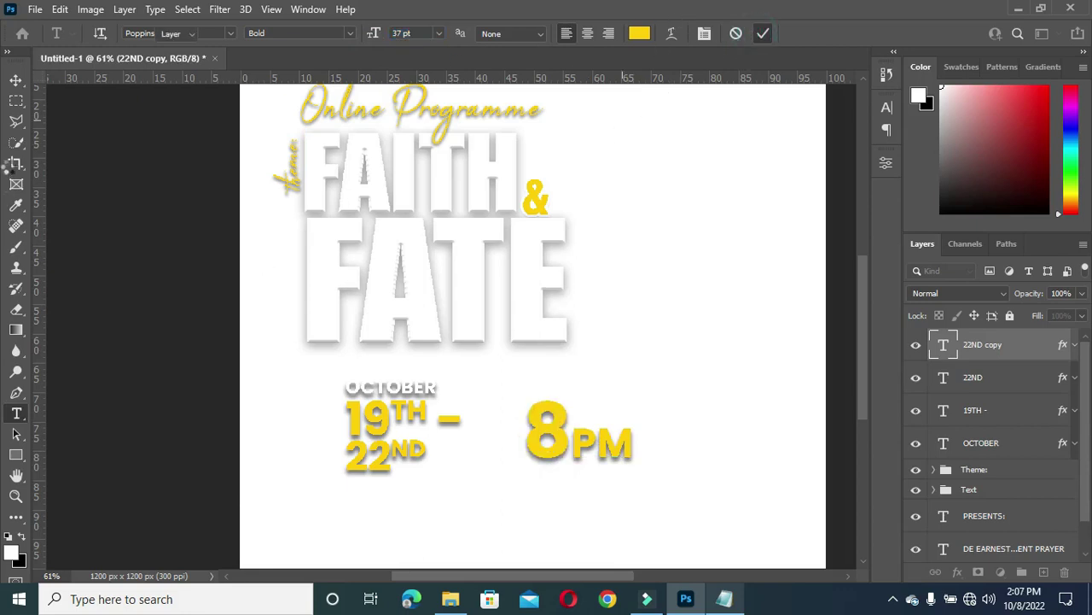
click(16, 80)
scroll(398, 288, down, 2)
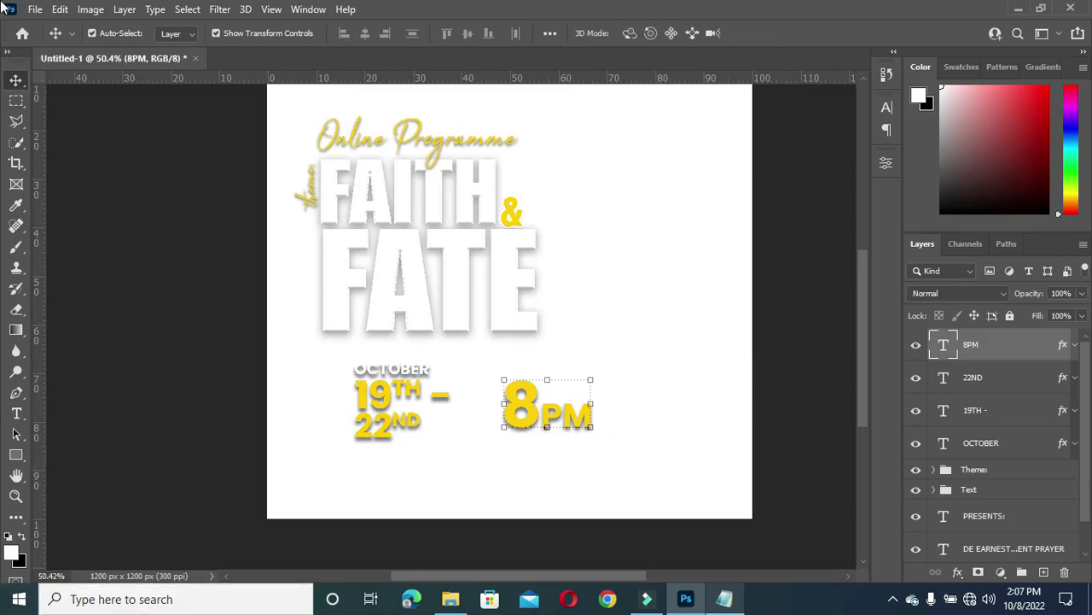
Group the OCTOBER, 19TH and 22ND layers into a group named Date
click(722, 325)
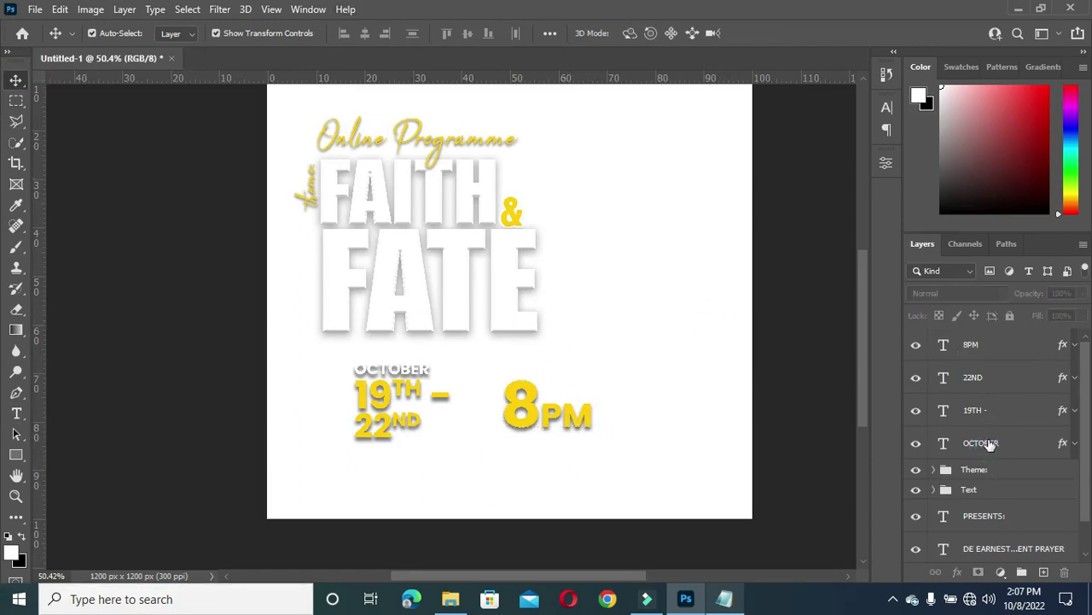
click(987, 386)
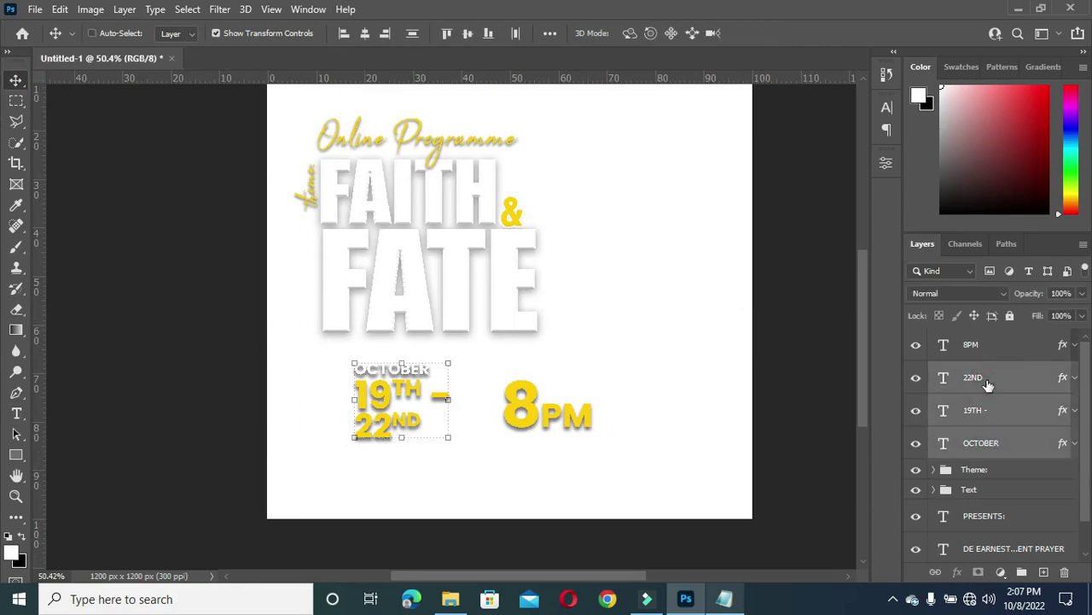
key(ctrl+g)
click(982, 373)
double_click(982, 372)
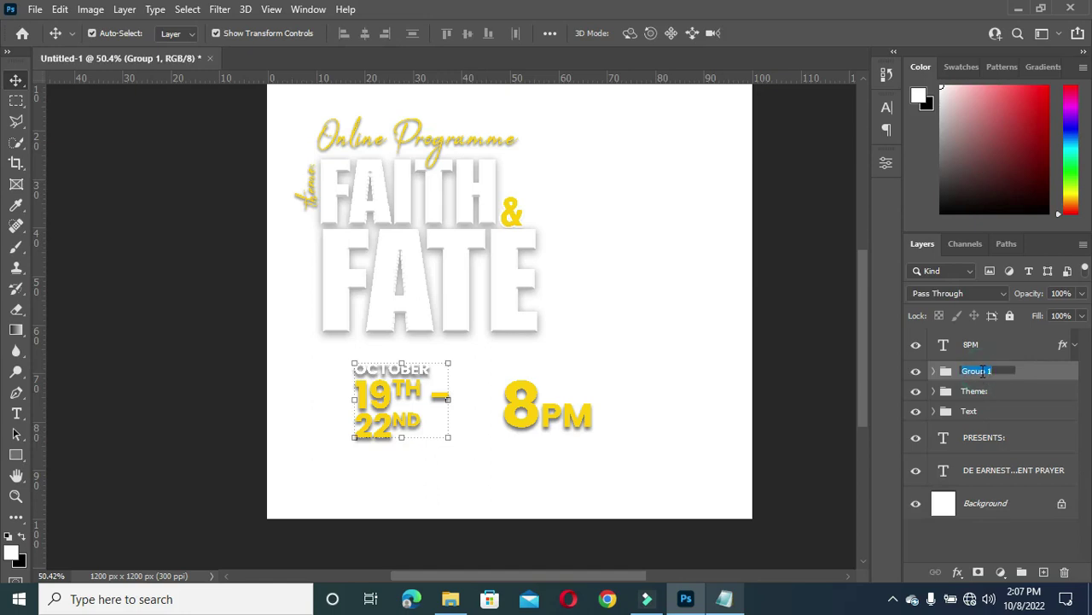
key(Return)
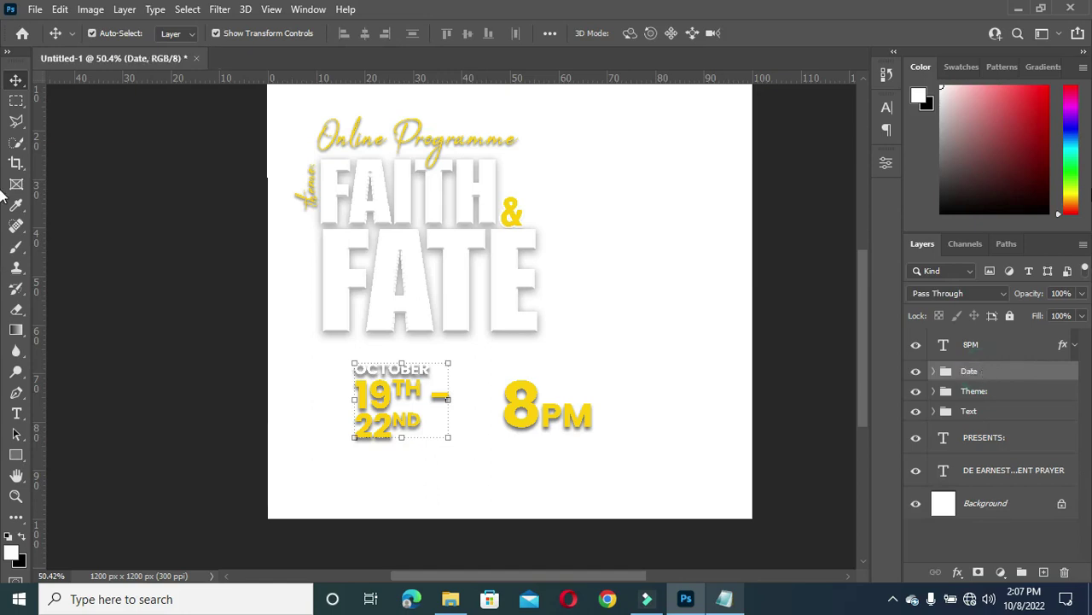
Put the 8PM layer into its own group named Time
click(988, 350)
click(988, 350)
key(ctrl+g)
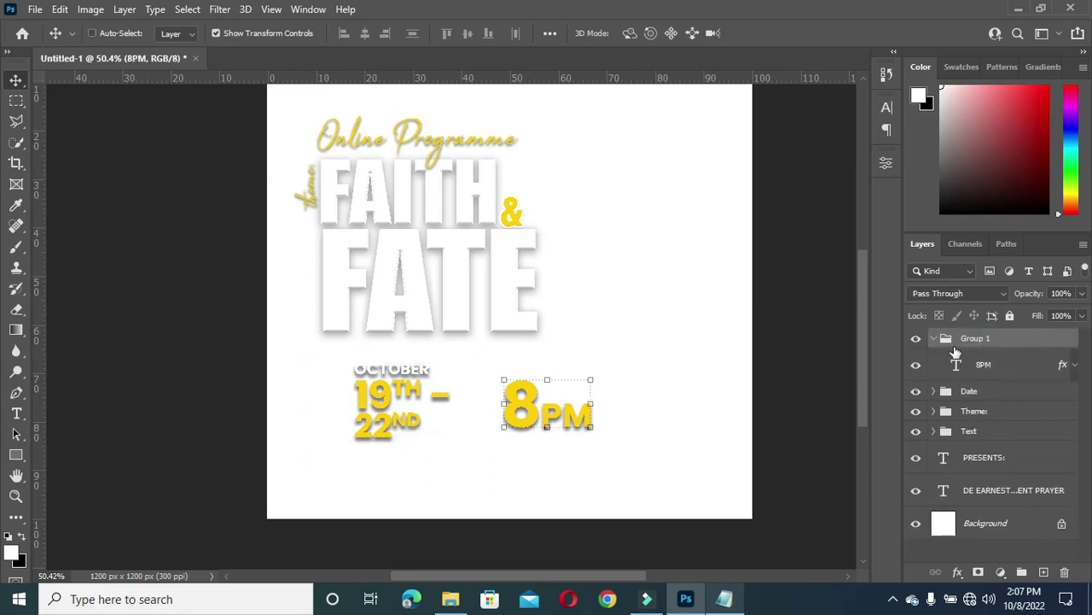
click(986, 339)
double_click(985, 339)
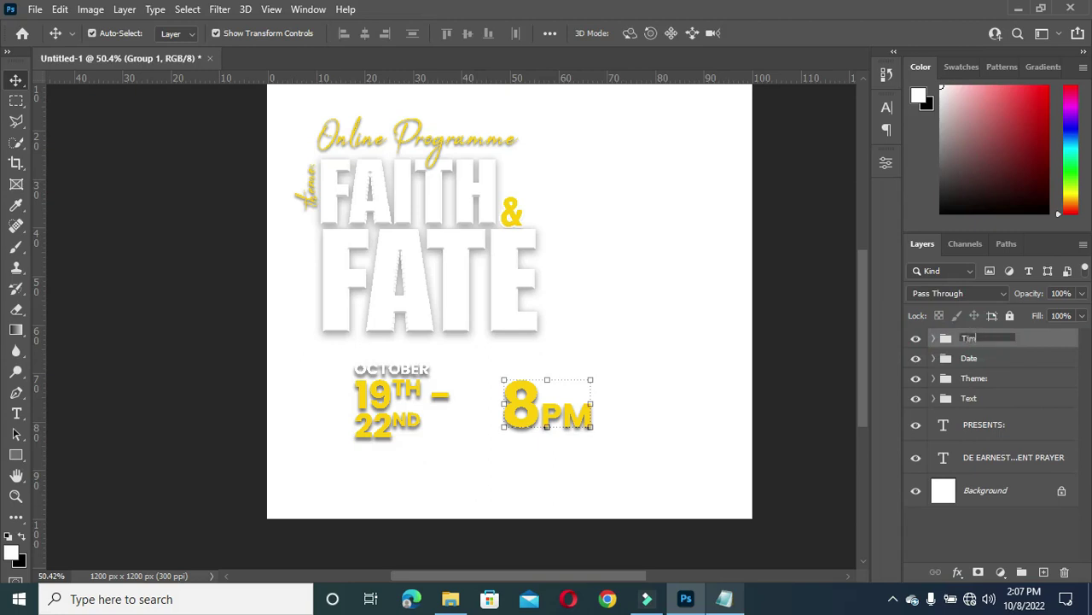
key(Return)
double_click(970, 340)
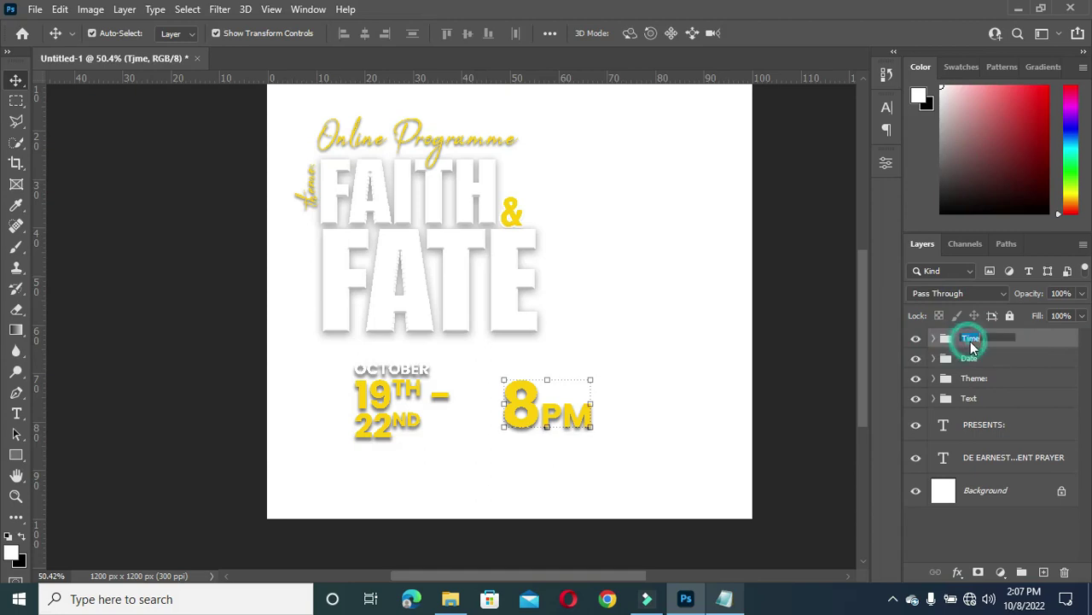
click(970, 340)
key(Return)
click(625, 238)
click(1007, 547)
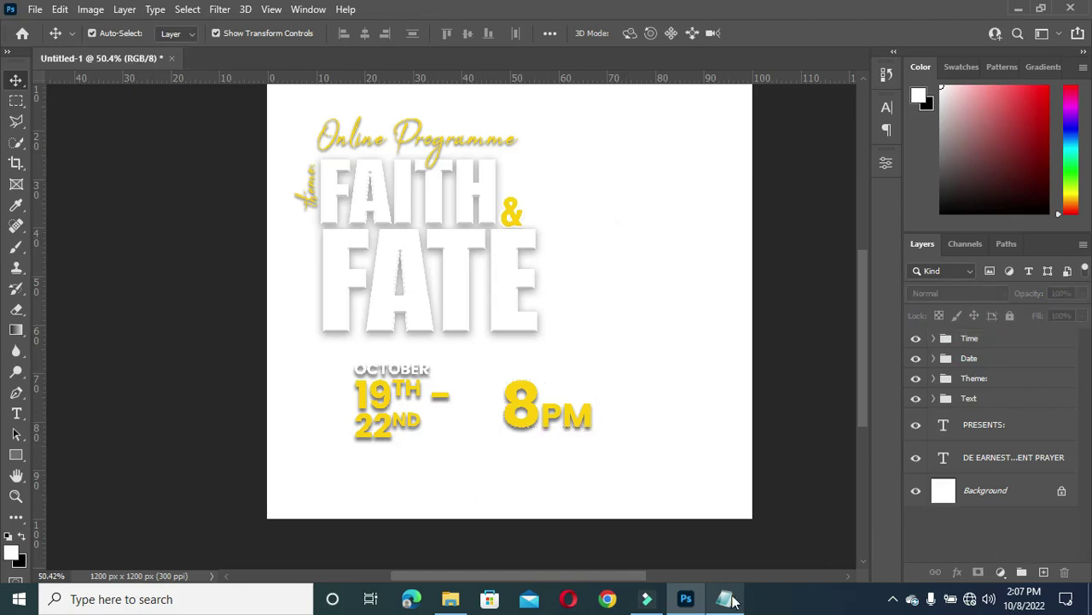
click(724, 600)
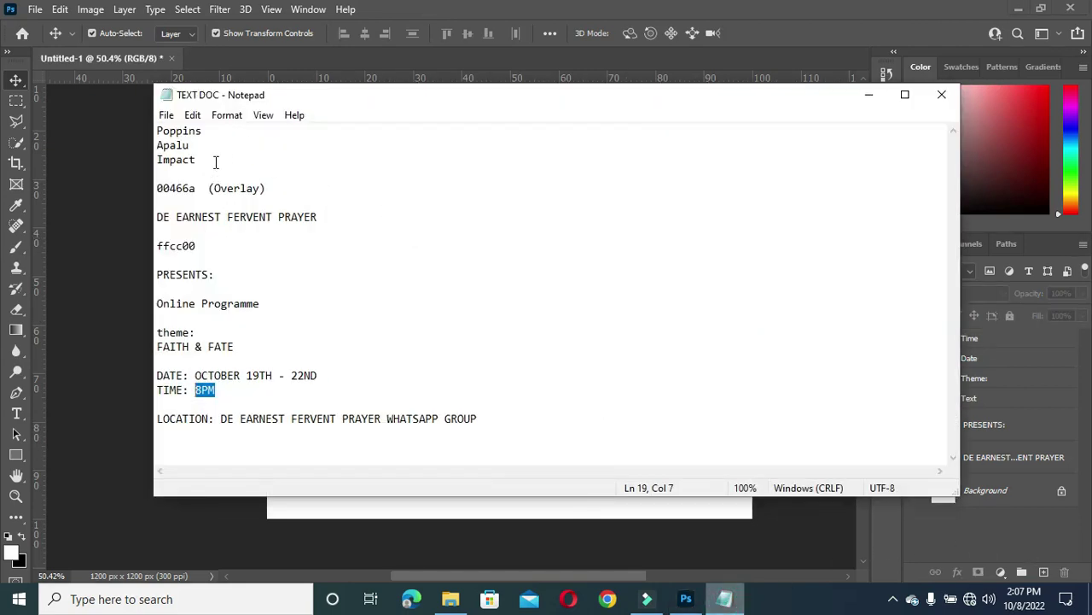
Add a 00466a Solid Color fill layer above Background, blended in Overlay mode
drag(196, 189, 157, 188)
key(ctrl+c)
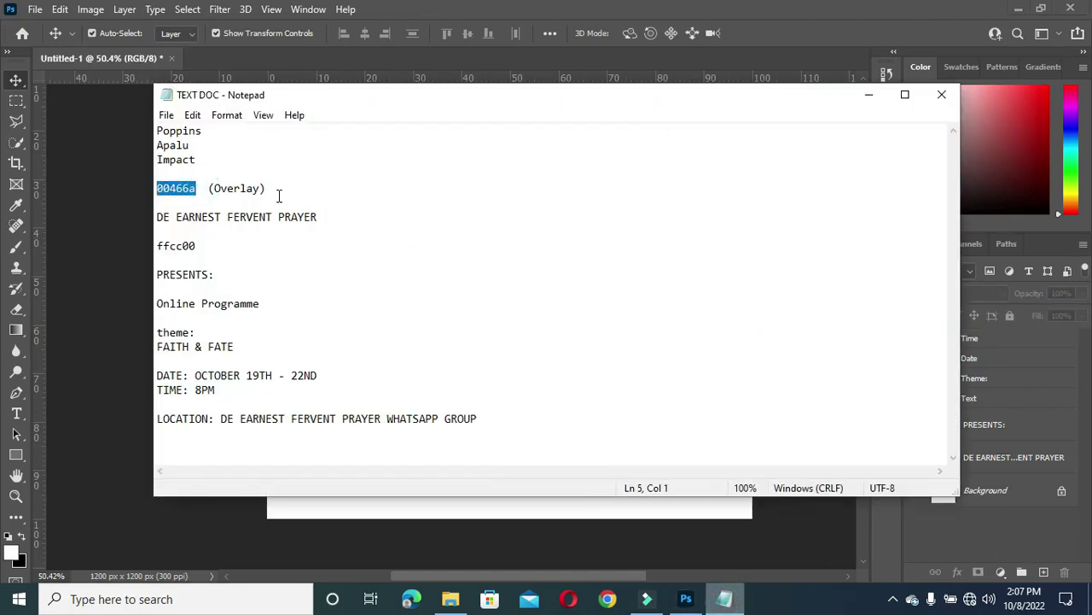
click(879, 95)
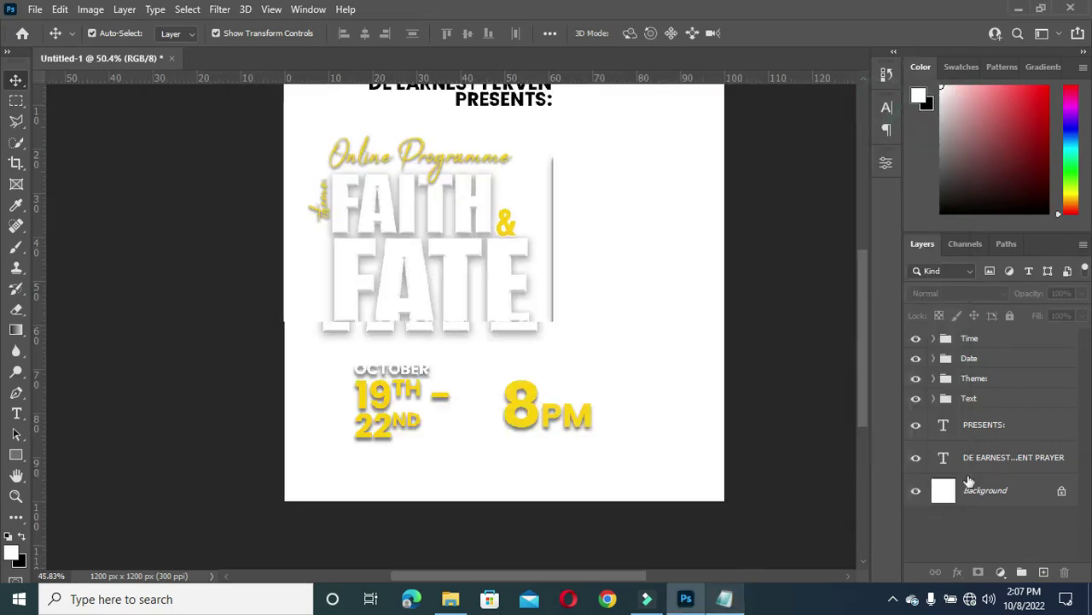
click(985, 495)
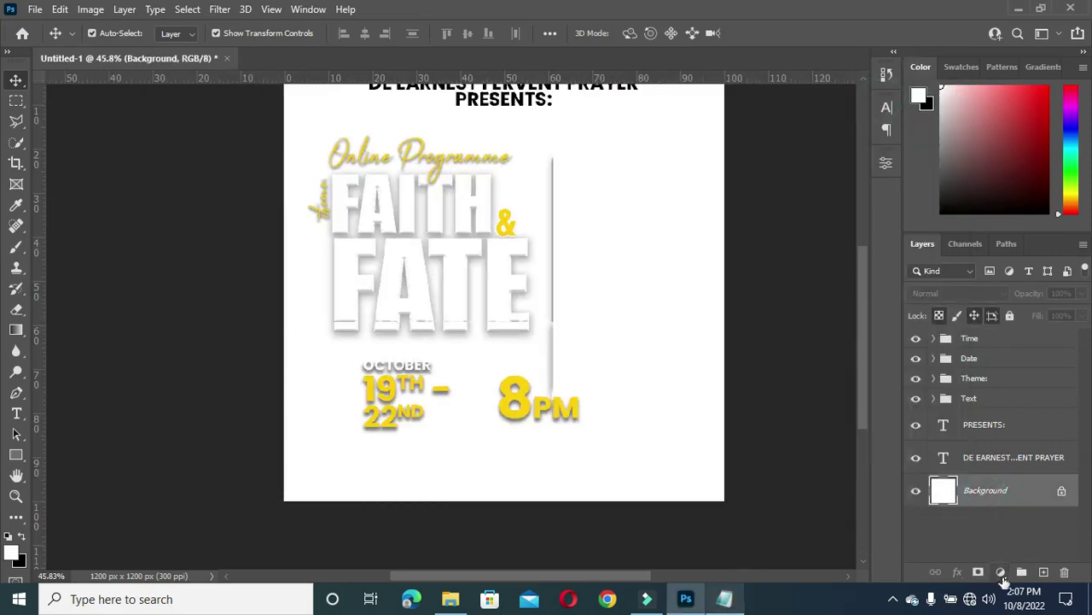
click(1000, 572)
click(984, 296)
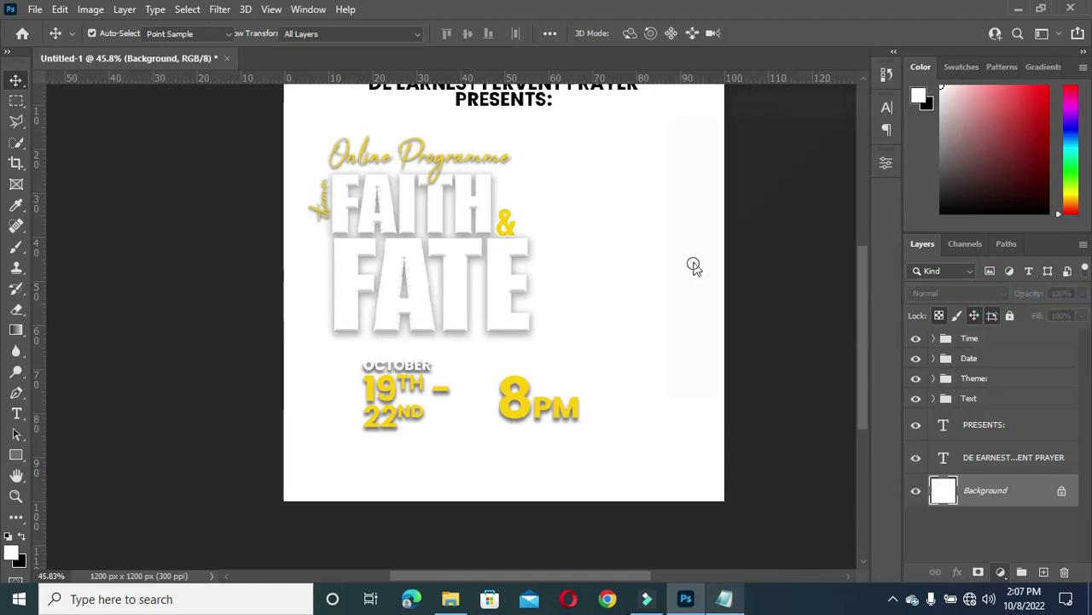
key(ctrl+v)
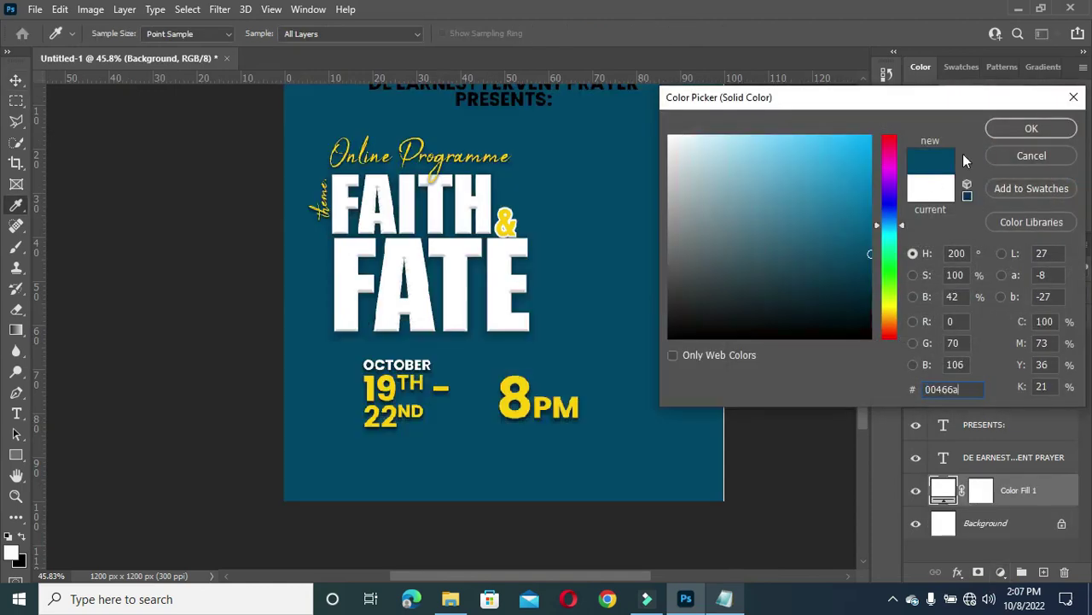
click(1020, 139)
click(980, 297)
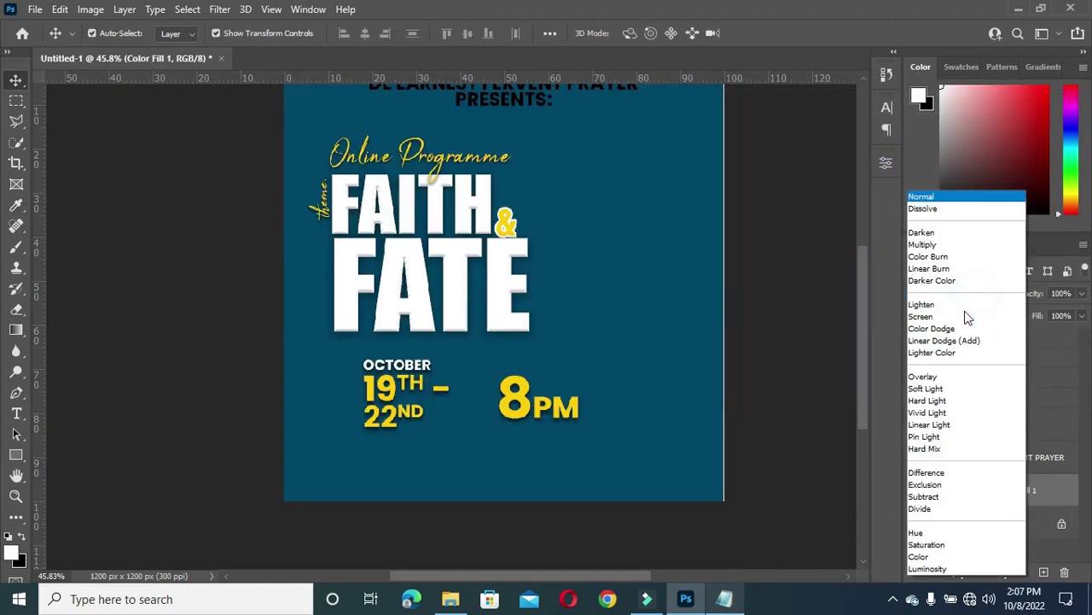
click(923, 377)
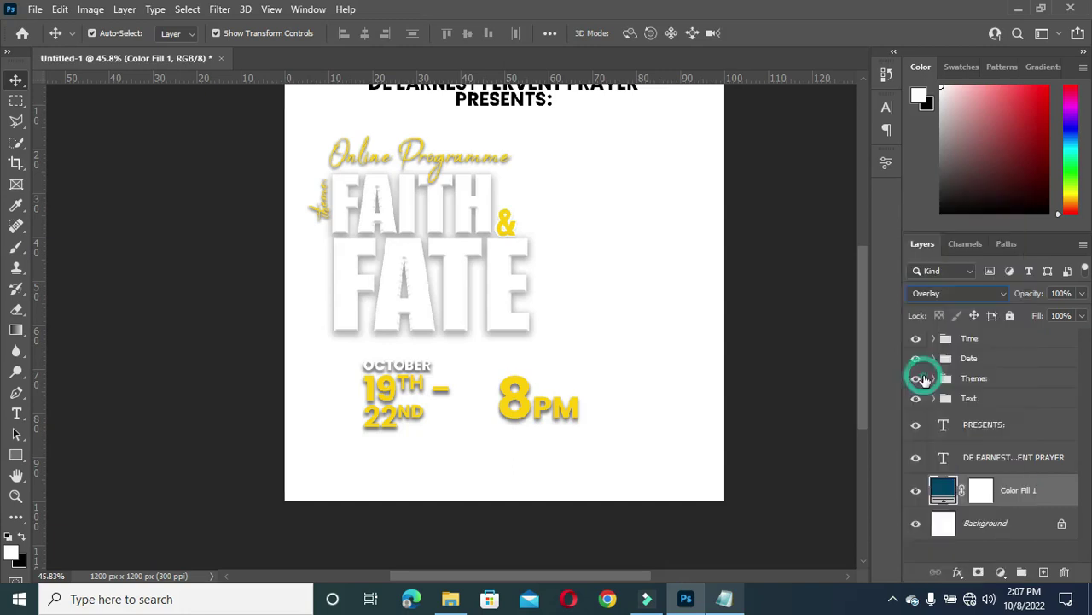
click(72, 153)
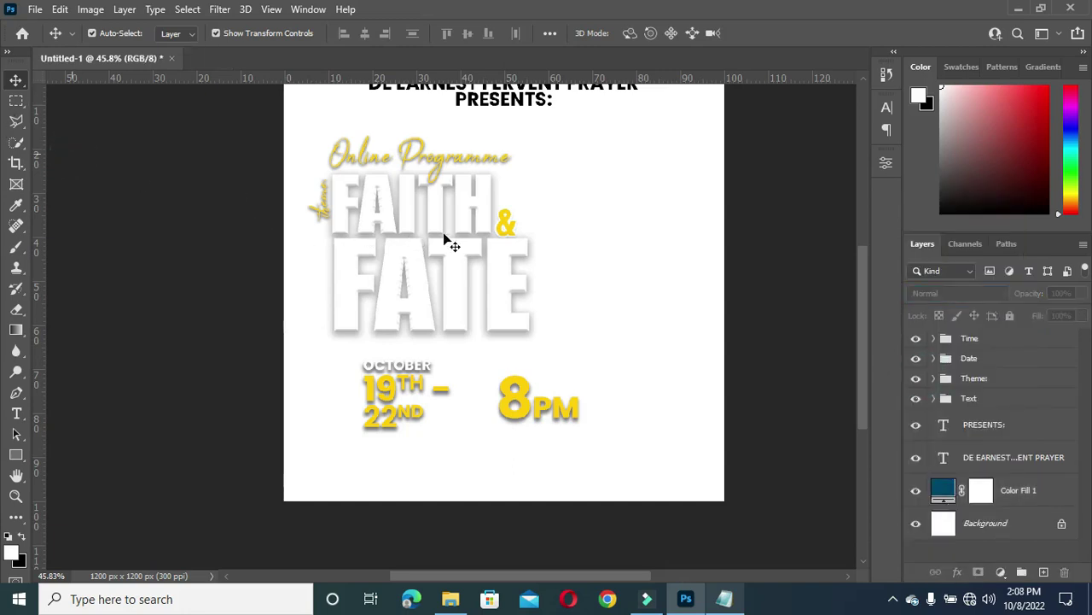
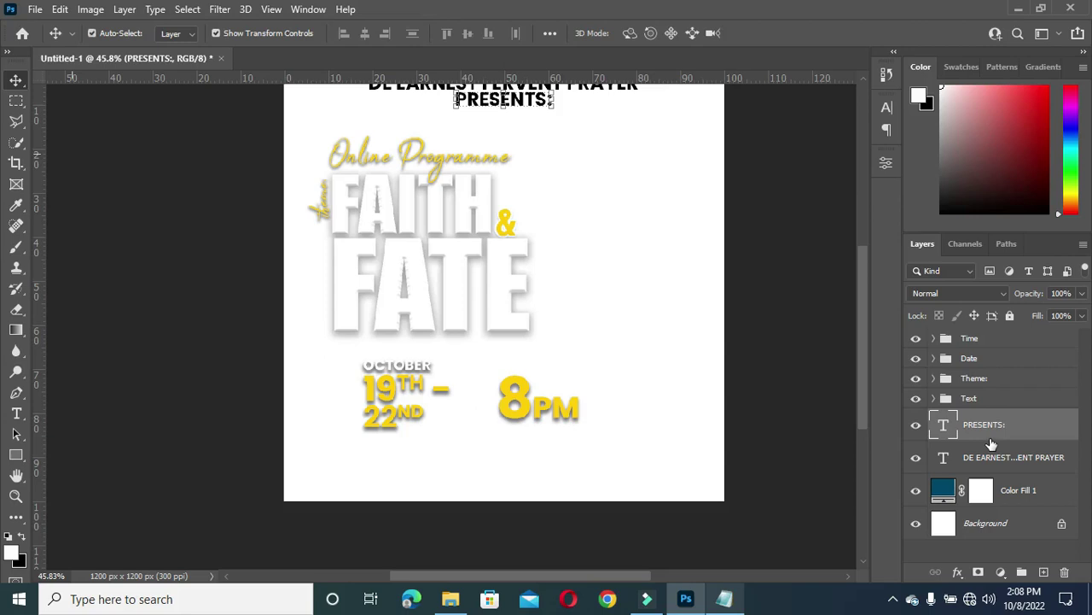
Group the PRESENTS: text layer and name the group 'Preesent'
key(ctrl+g)
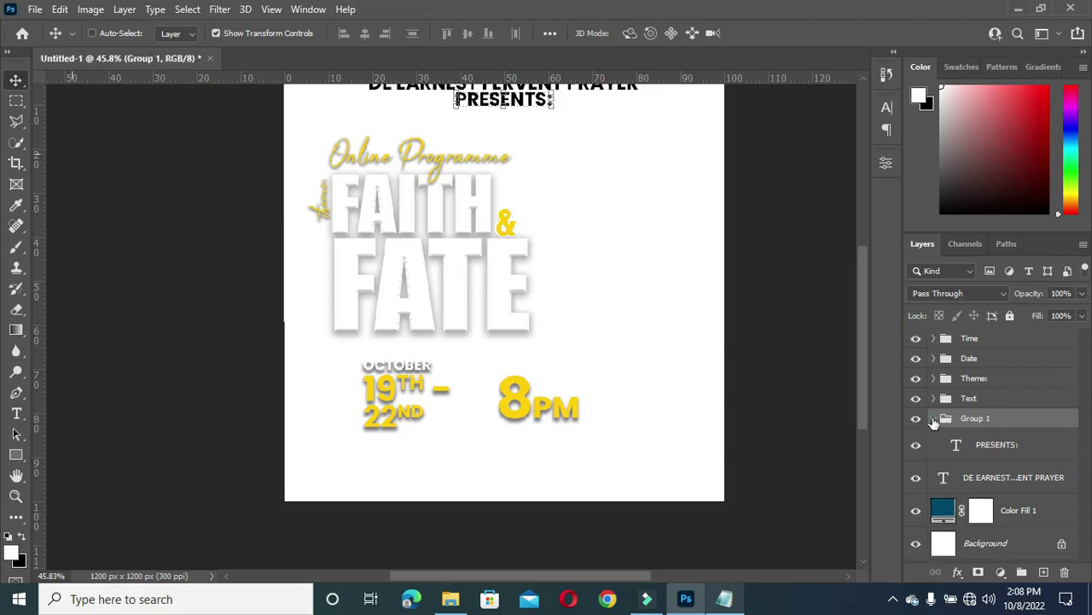
double_click(977, 419)
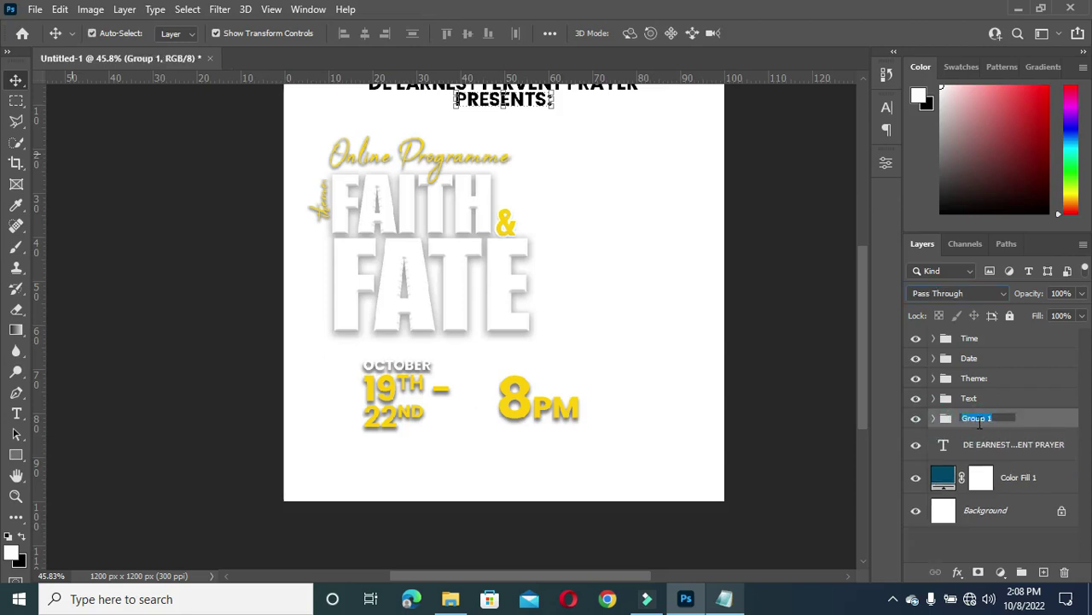
text(Preesent)
key(Return)
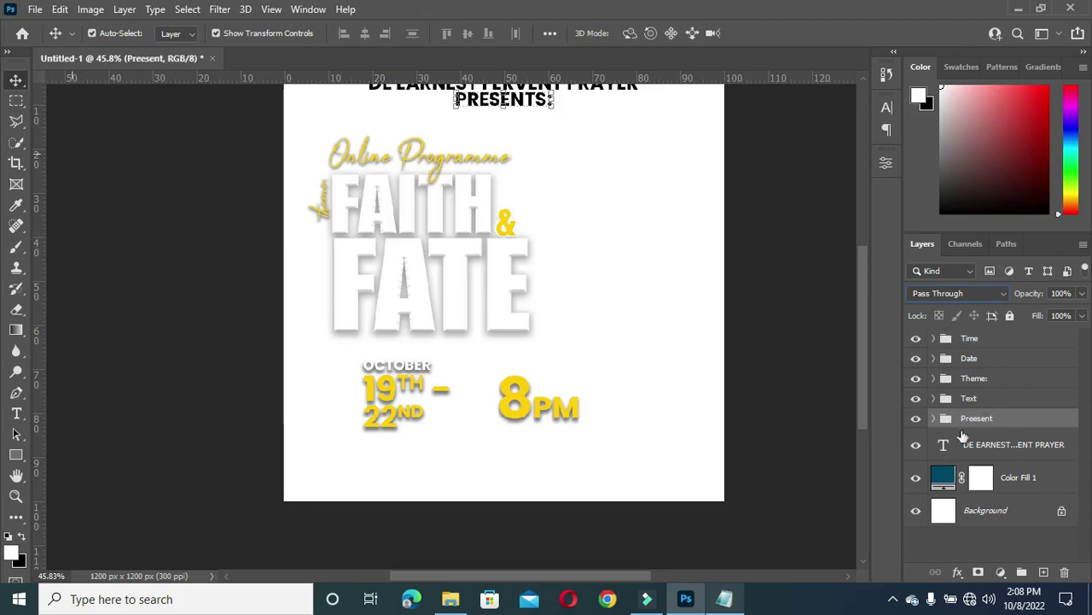
Group the DE EARNEST FERVENT PRAYER heading and name that group 'Group Name'
click(990, 442)
key(ctrl+g)
double_click(999, 437)
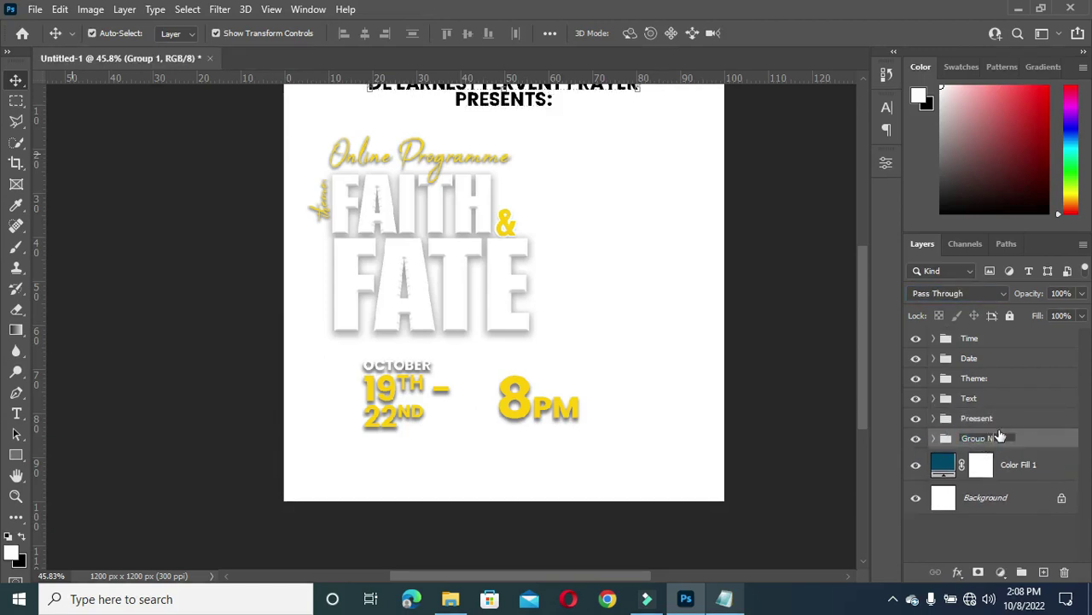
text(Group Name)
key(Return)
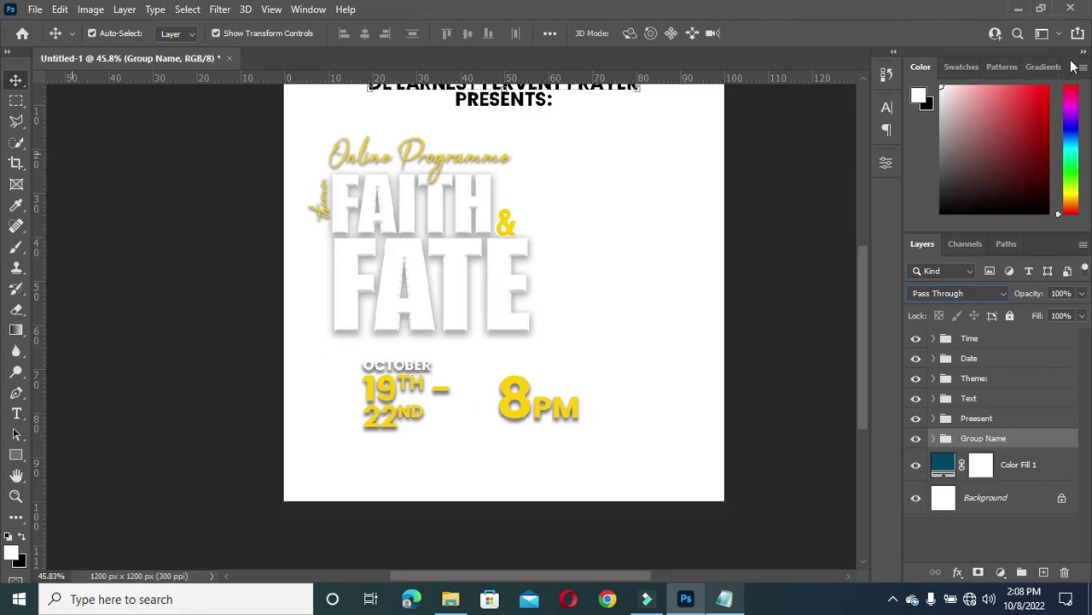
click(1025, 472)
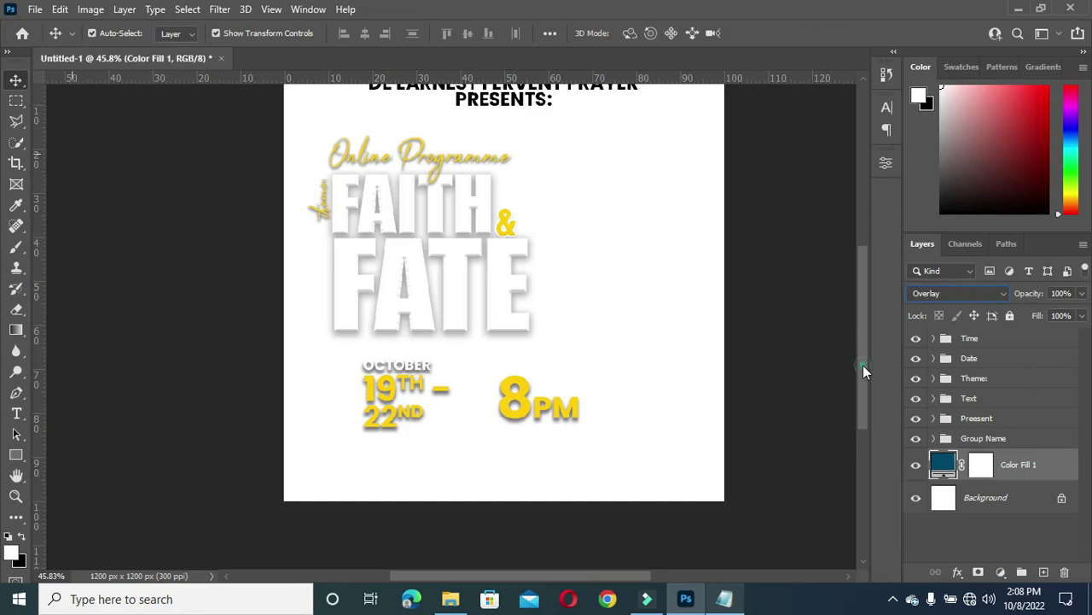
drag(863, 365, 863, 348)
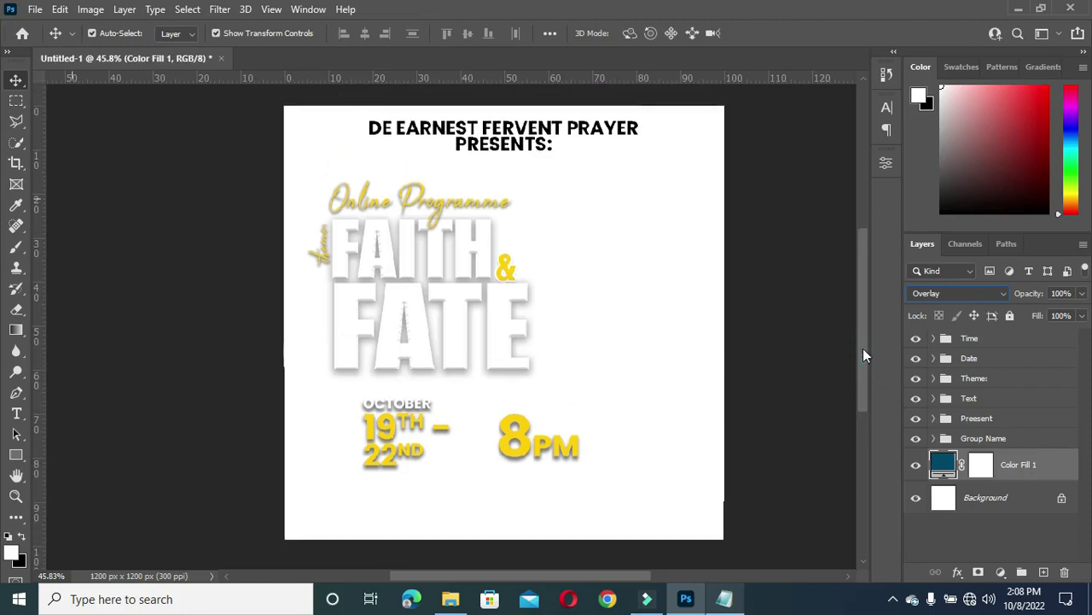
Place the VyBJQnF glow image above the FATE layer, shifted up-left, and commit it
click(418, 321)
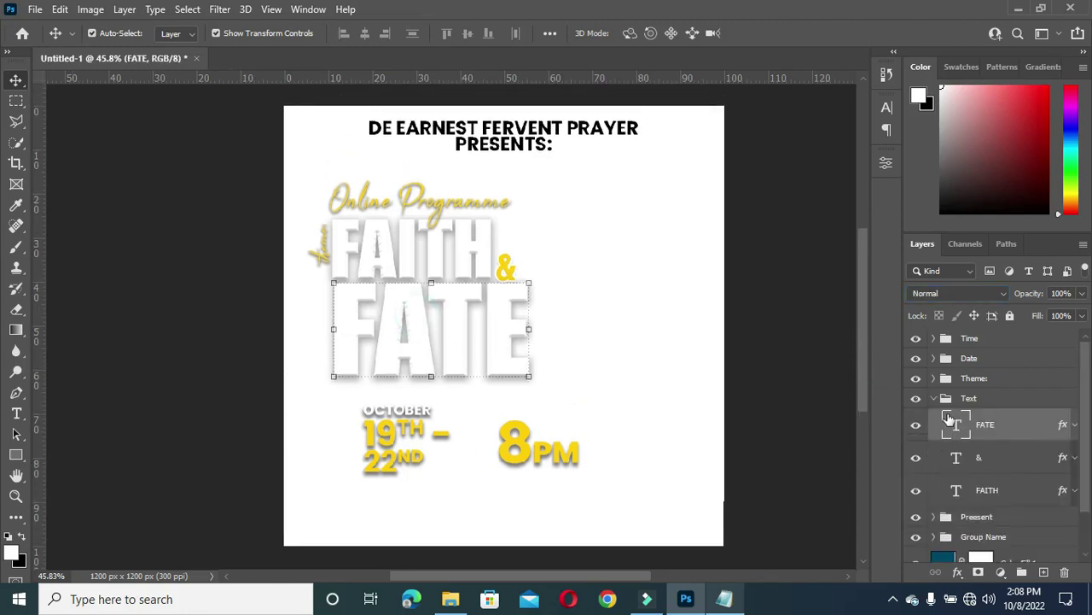
click(450, 599)
drag(736, 270, 608, 483)
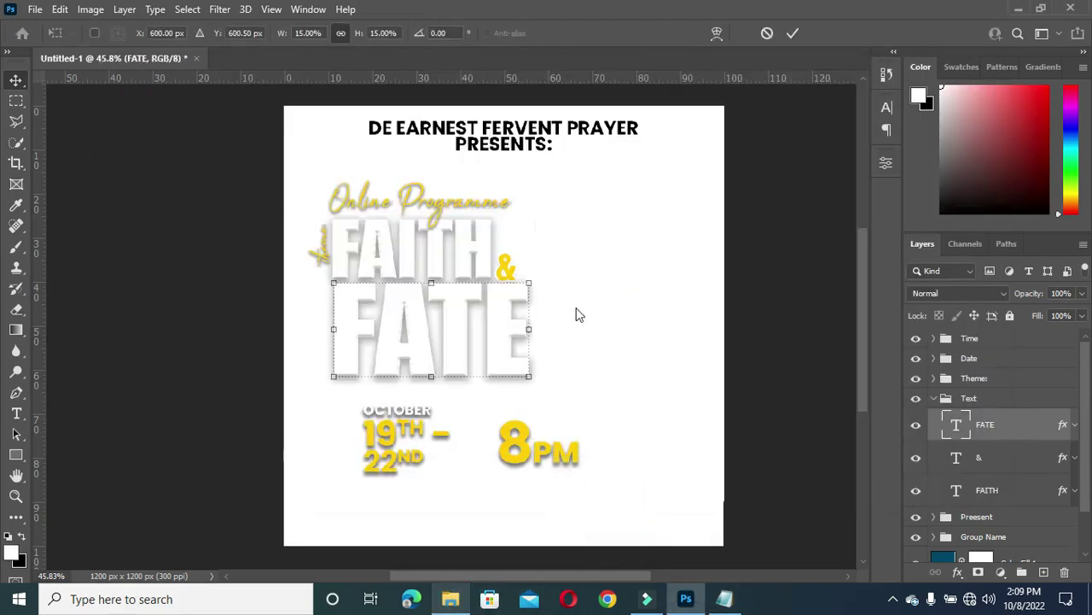
drag(490, 273, 421, 263)
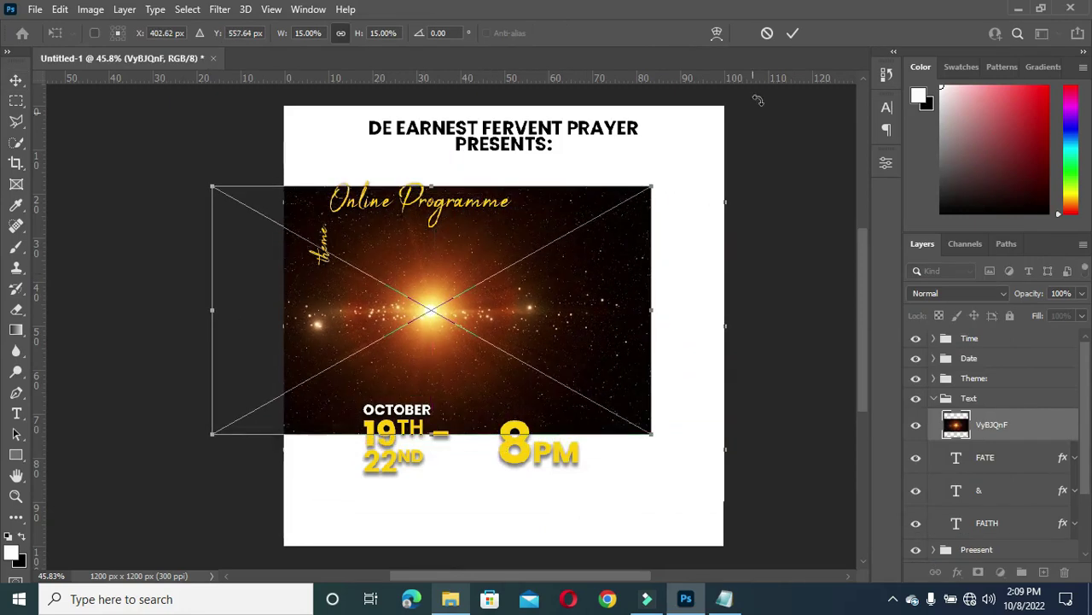
click(793, 32)
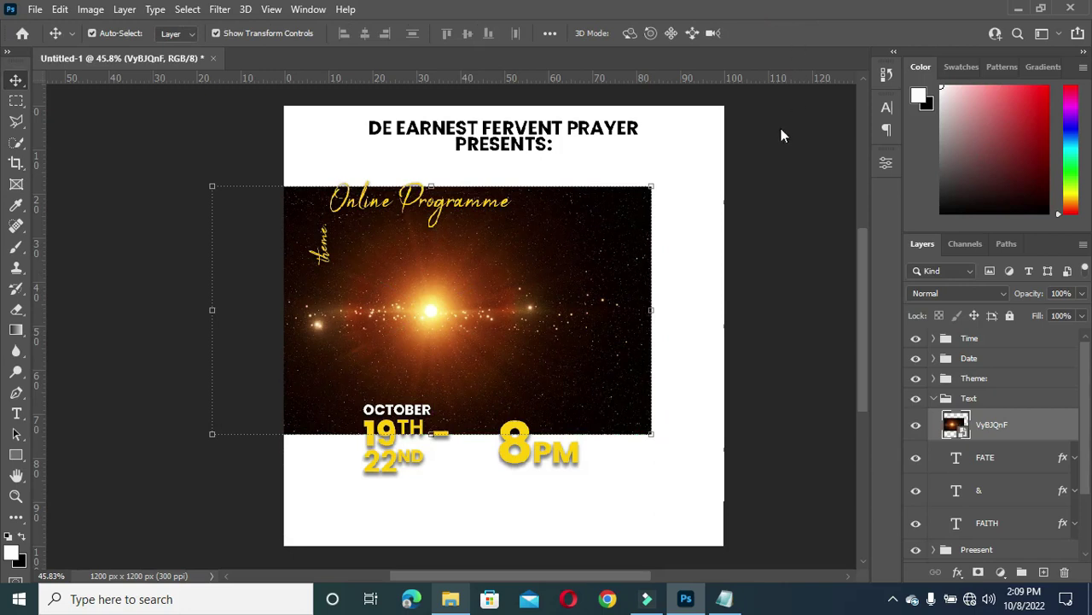
Set the glow layer's blend mode to Screen and nudge it behind the title
click(956, 293)
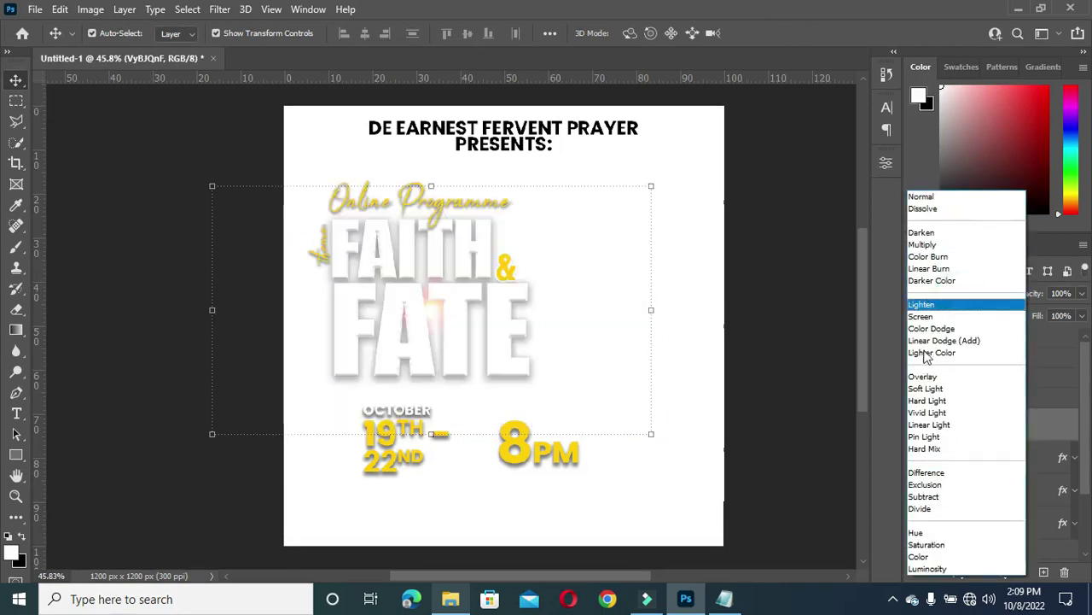
click(921, 316)
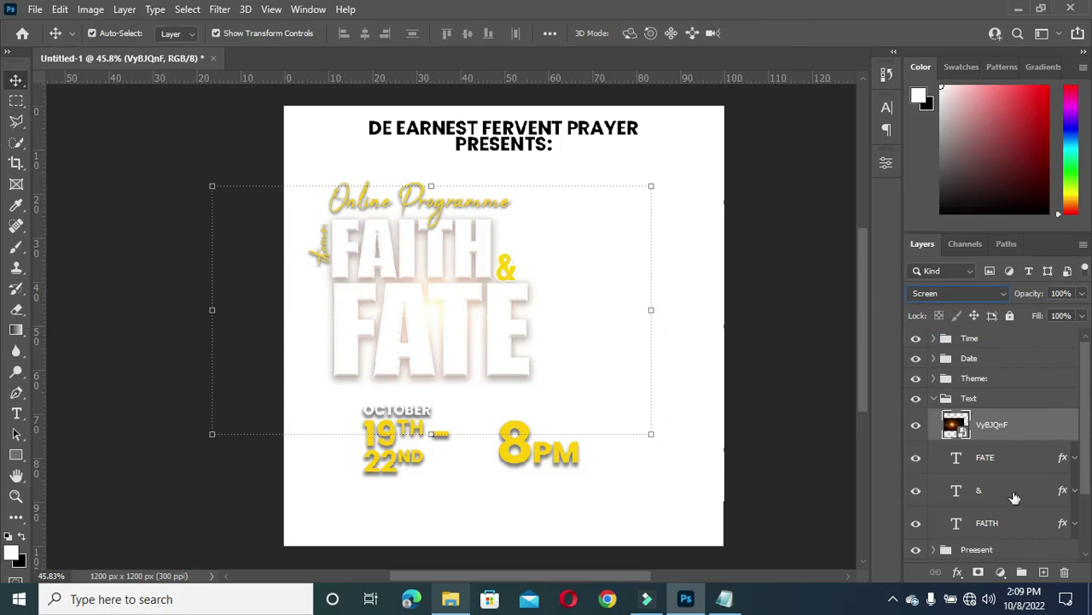
click(793, 325)
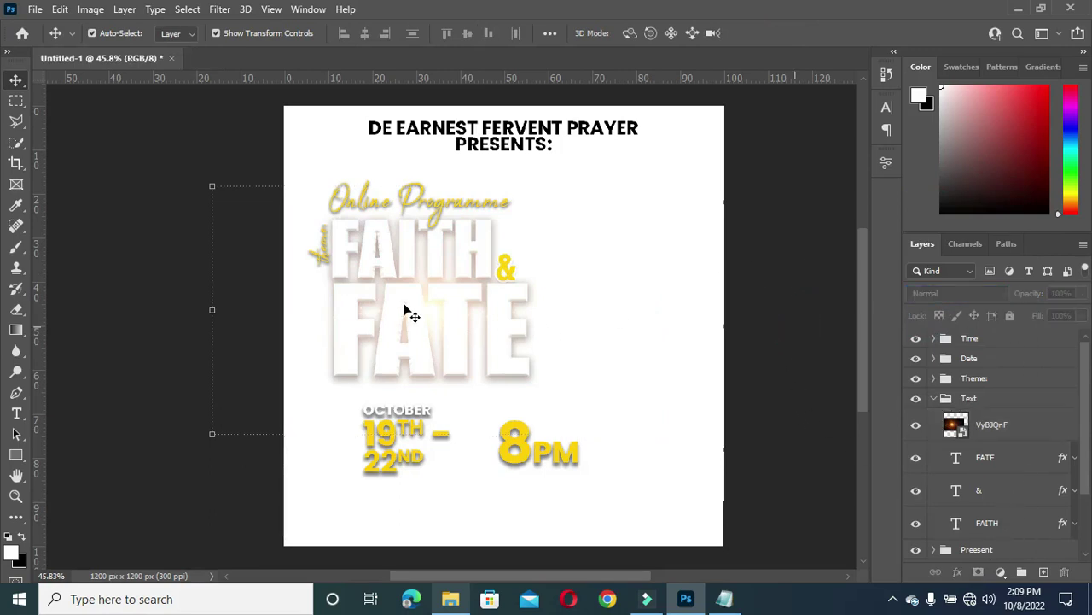
drag(414, 300, 412, 294)
click(780, 336)
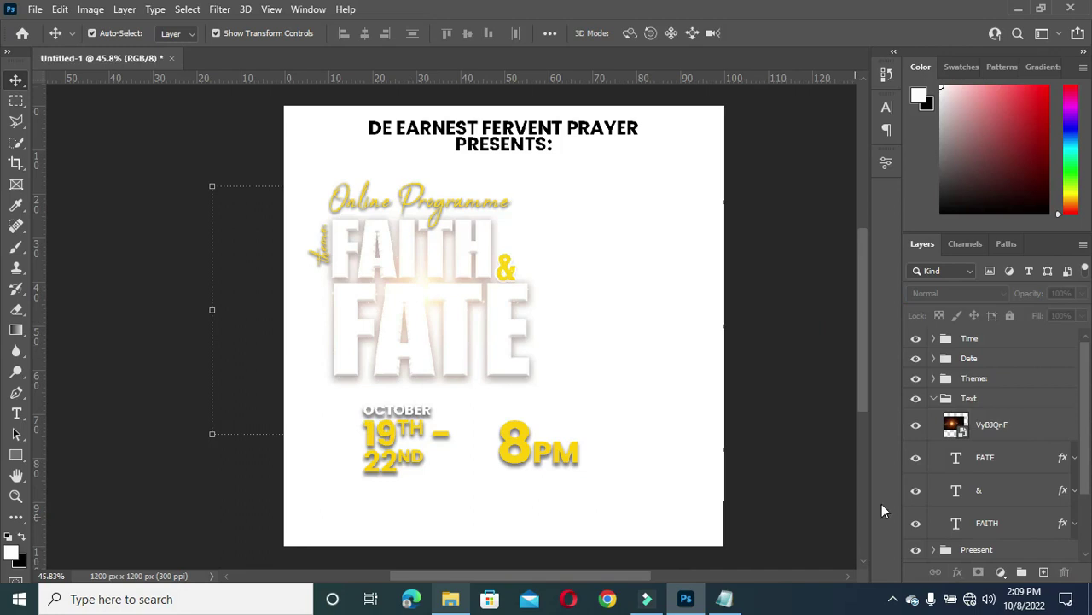
scroll(882, 510, down, 1)
scroll(944, 499, down, 3)
click(1029, 514)
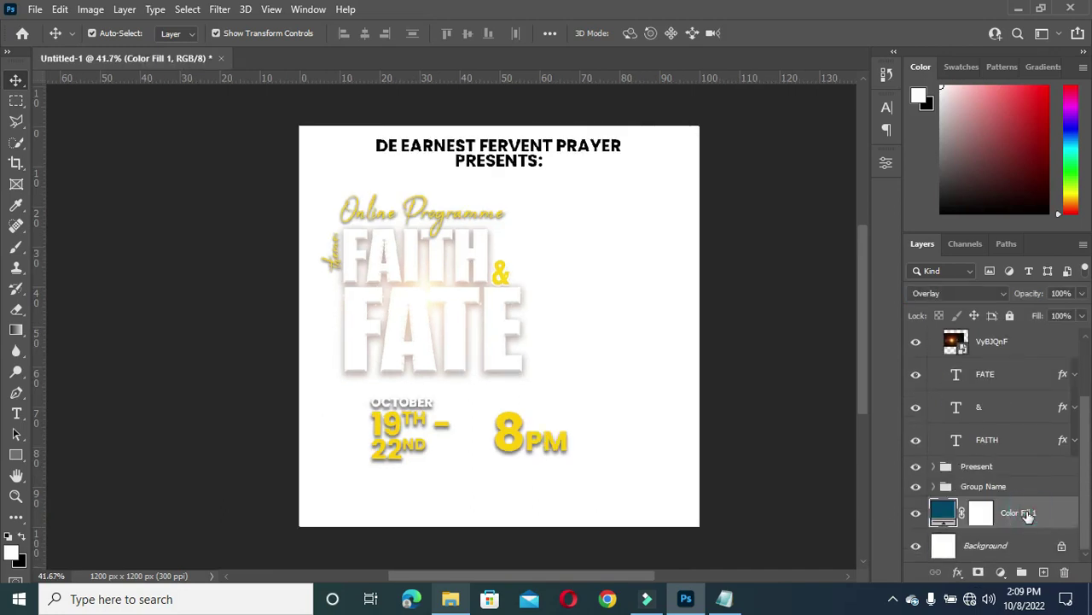
Place the praying-hands photo just above the Background layer and commit it
click(1025, 545)
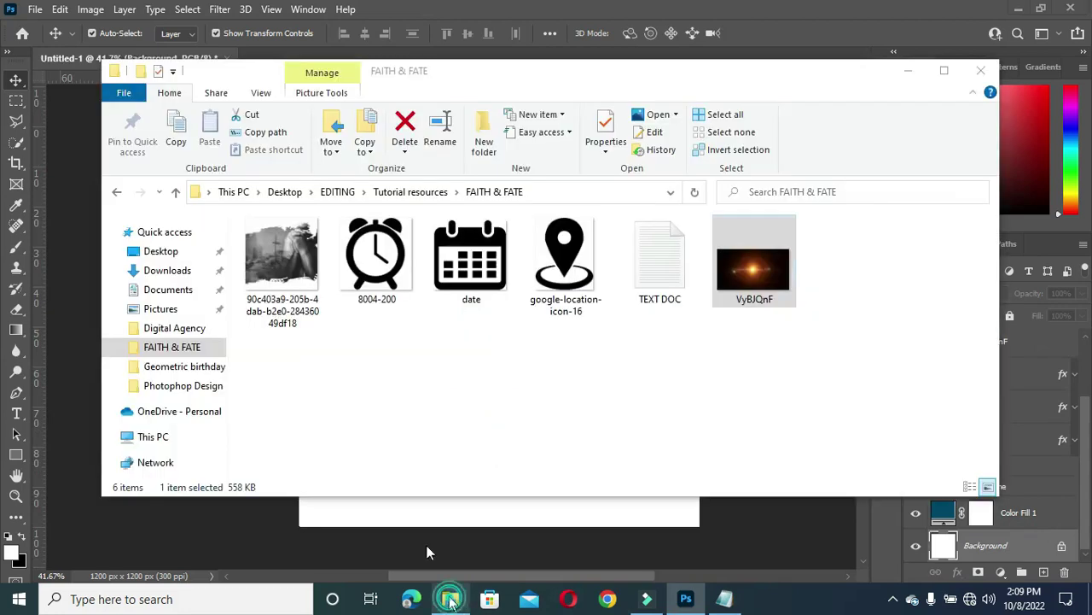
click(450, 598)
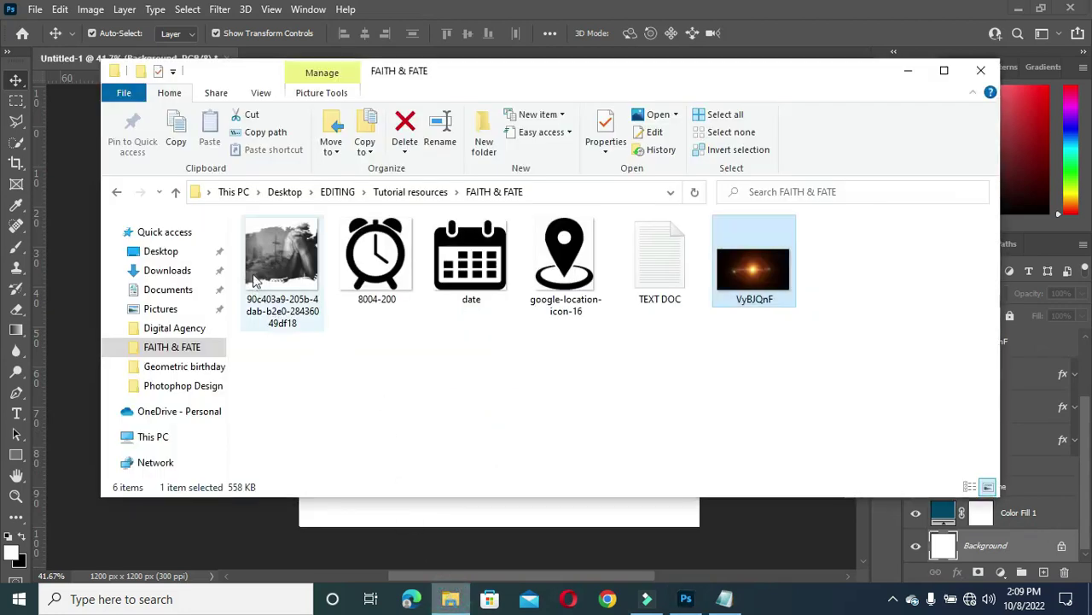
click(254, 282)
drag(256, 277, 268, 537)
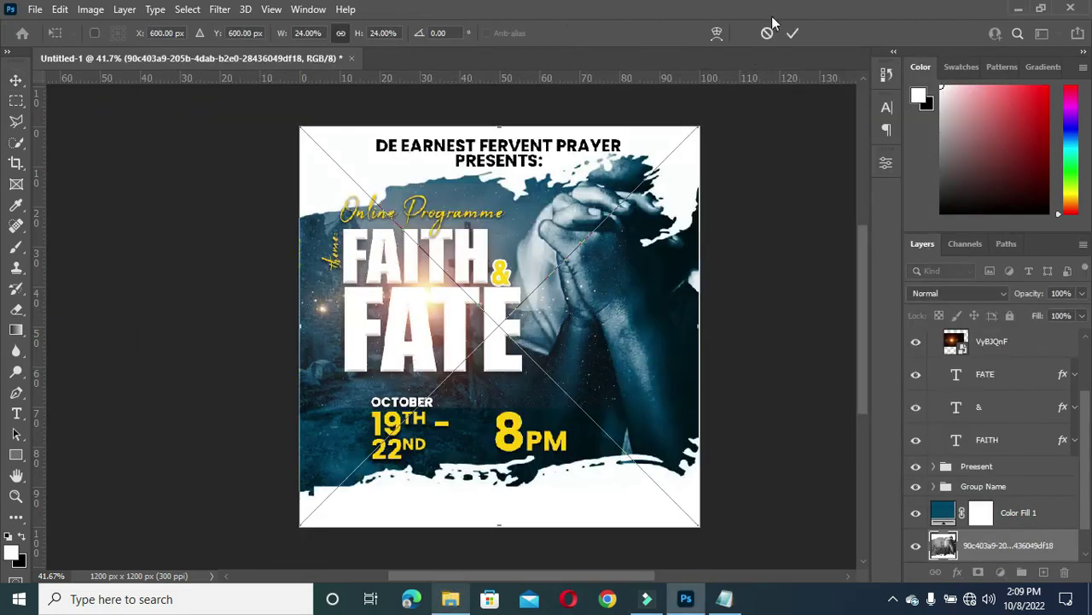
click(792, 32)
click(756, 260)
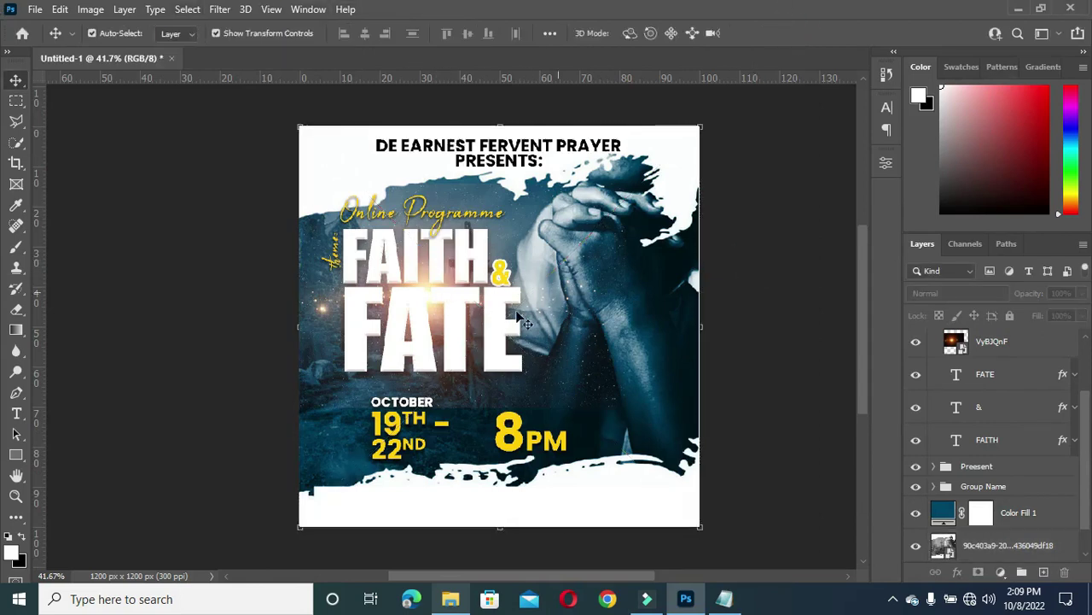
Enlarge the glow image to about 19.93% and move it up-left over FAITH
click(433, 284)
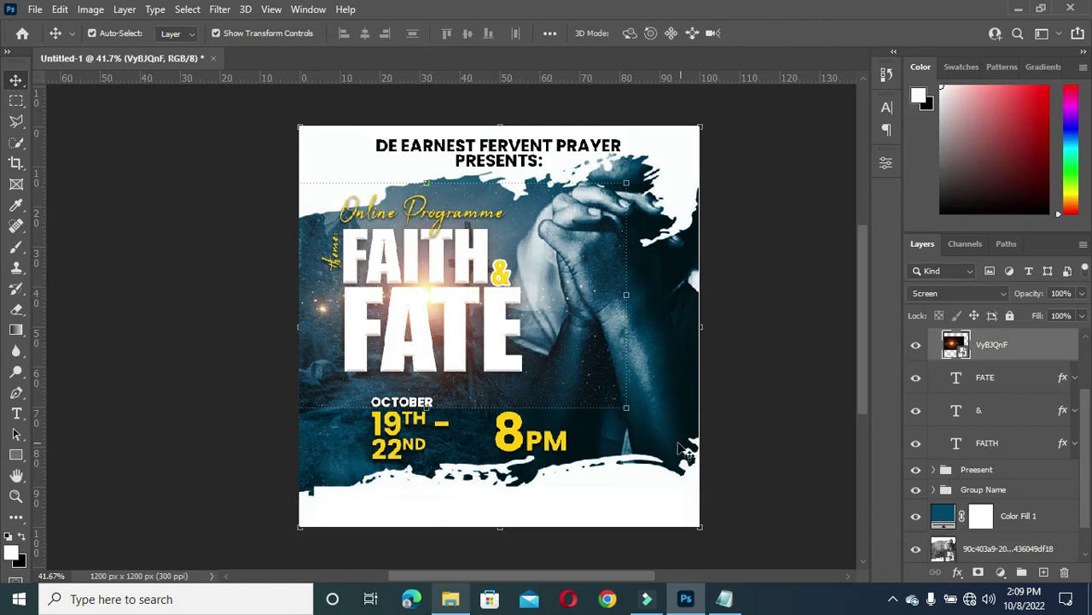
drag(628, 412, 754, 493)
drag(512, 340, 437, 296)
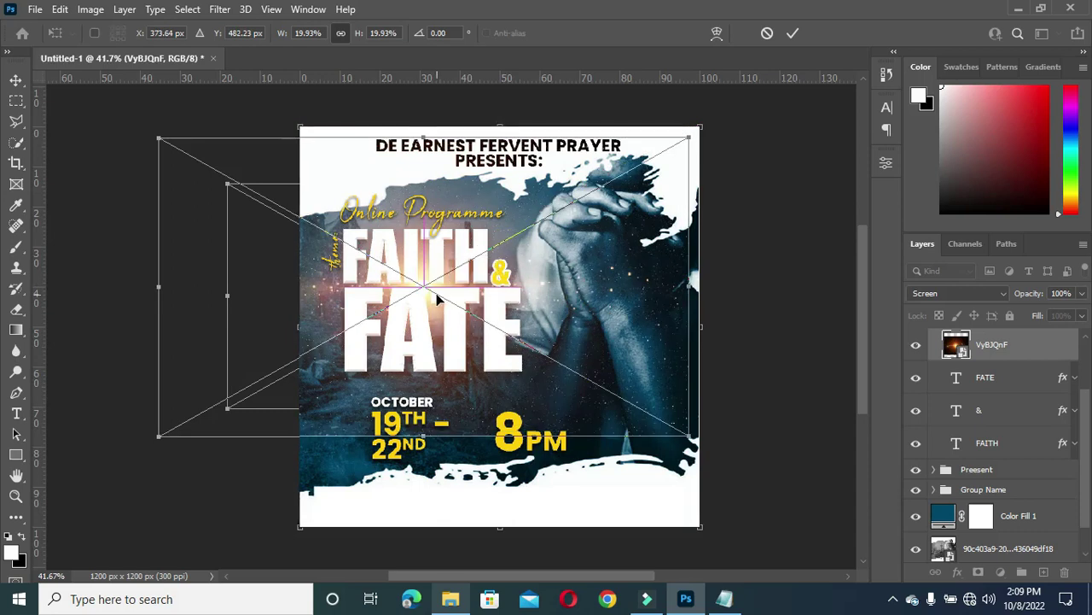
key(Return)
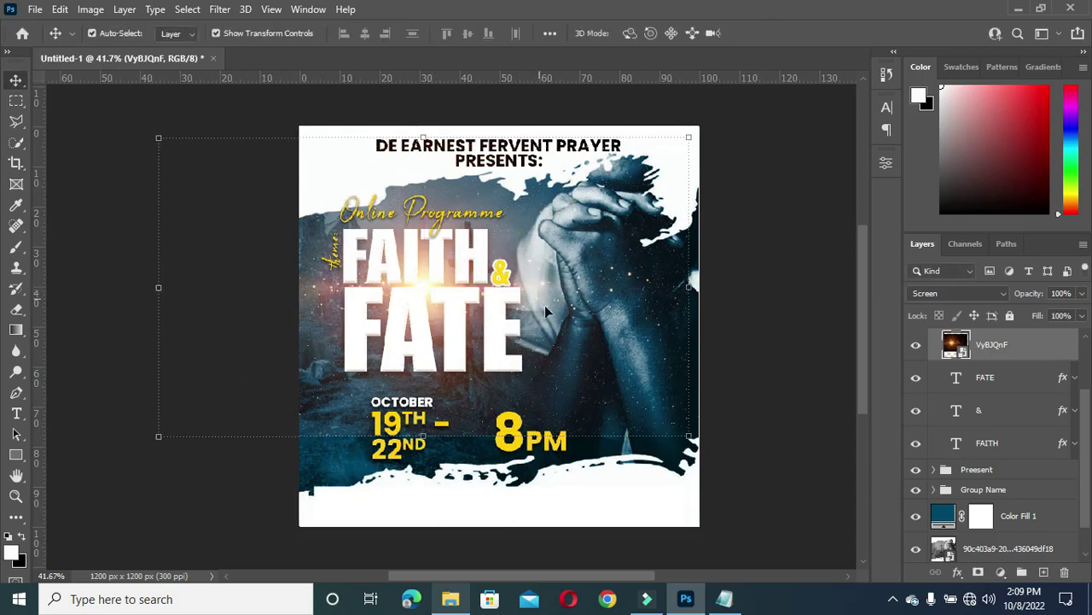
scroll(567, 320, down, 1)
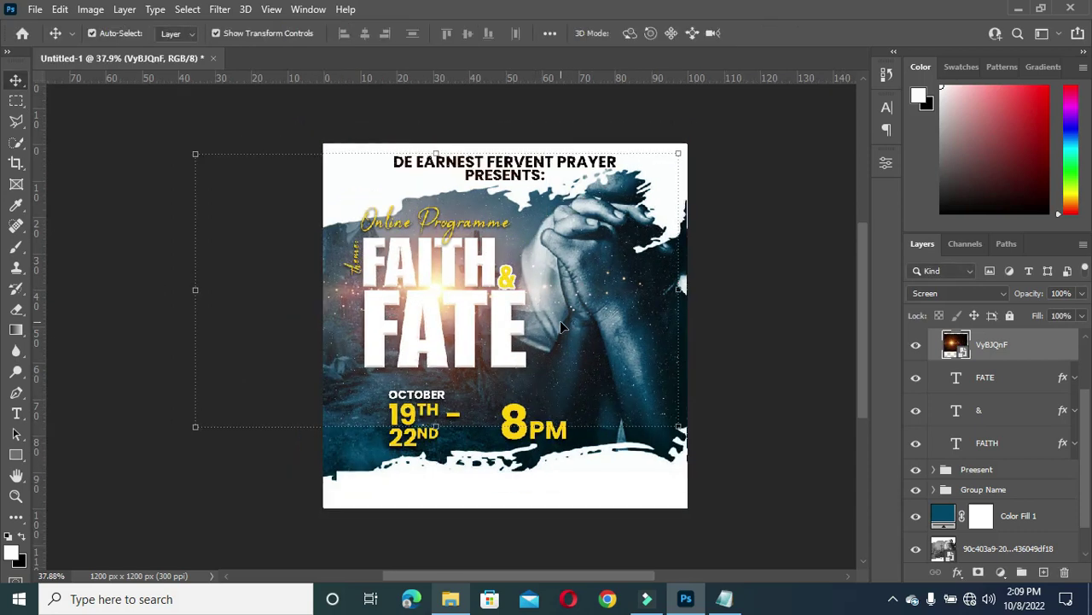
click(219, 10)
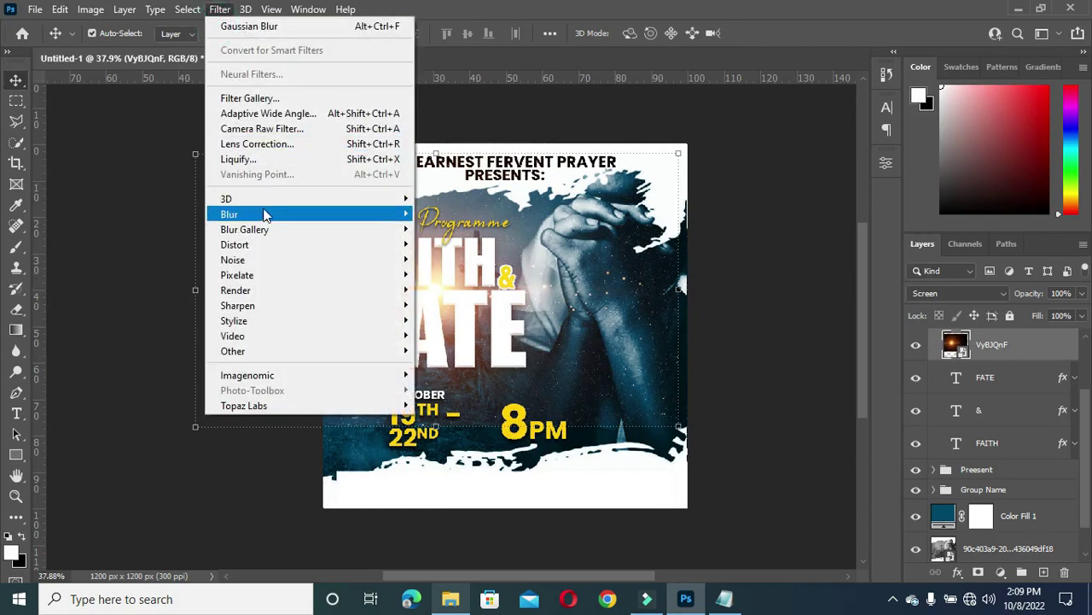
Apply a 16-pixel Gaussian Blur to the glow layer
mouse_move(352, 213)
click(459, 274)
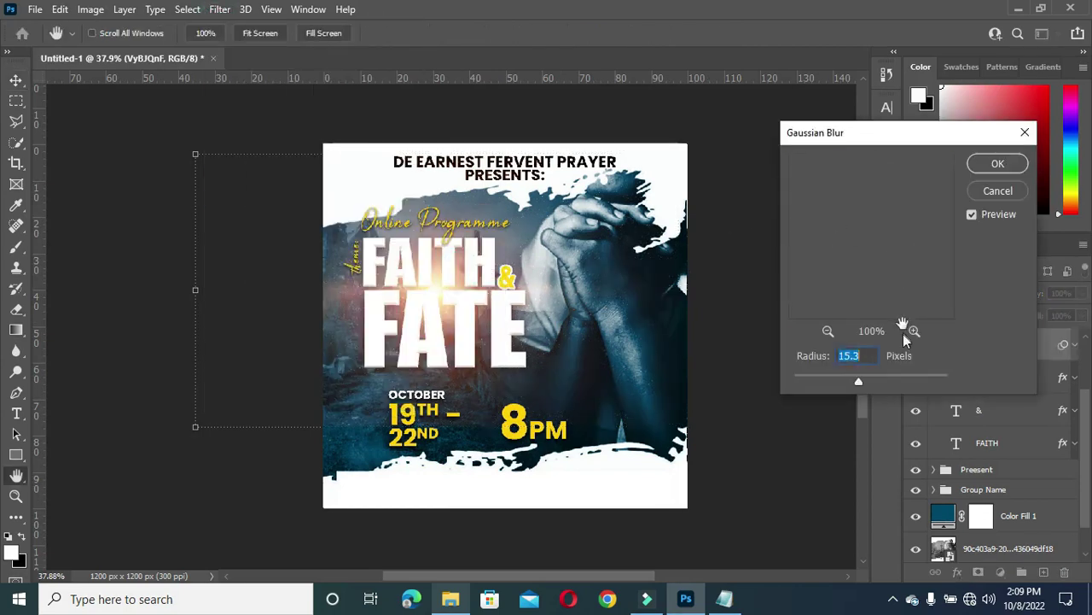
text(16)
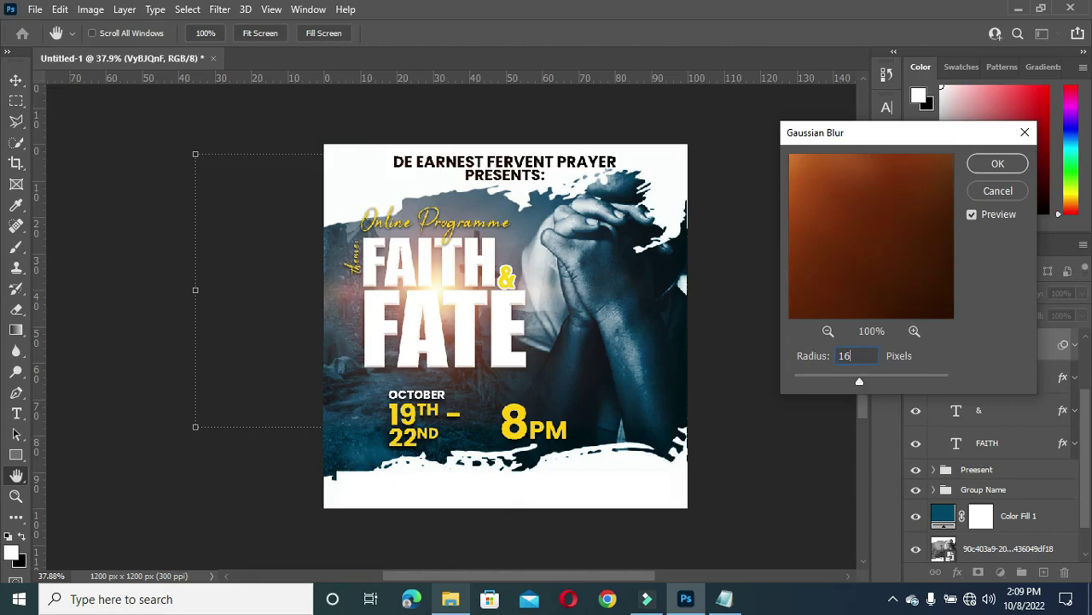
key(Return)
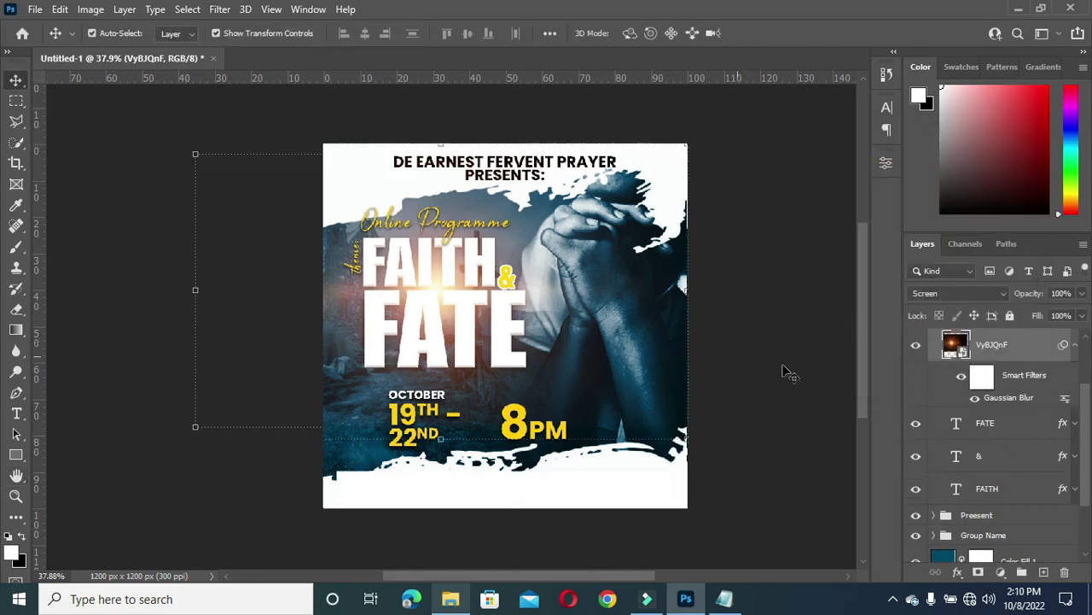
Collapse the glow's smart filters and collapse and select the Text group
click(1076, 348)
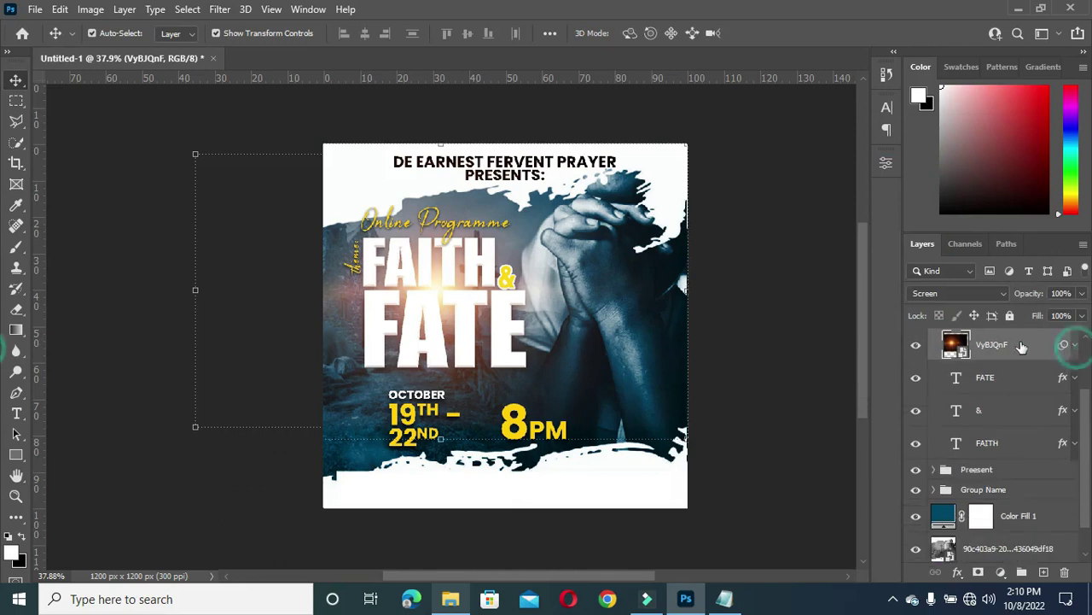
scroll(949, 354, up, 2)
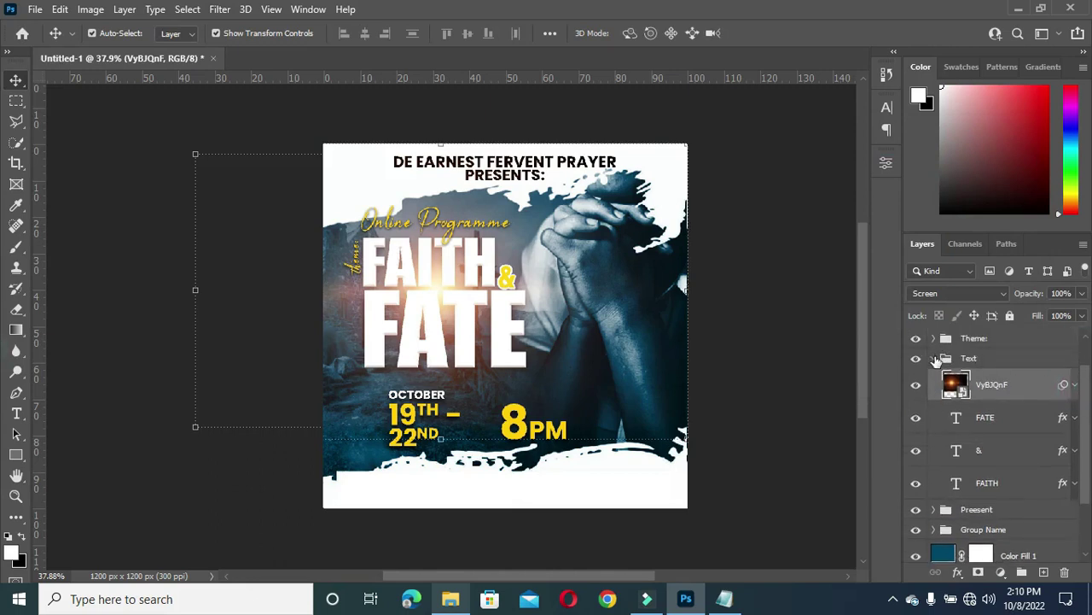
click(934, 358)
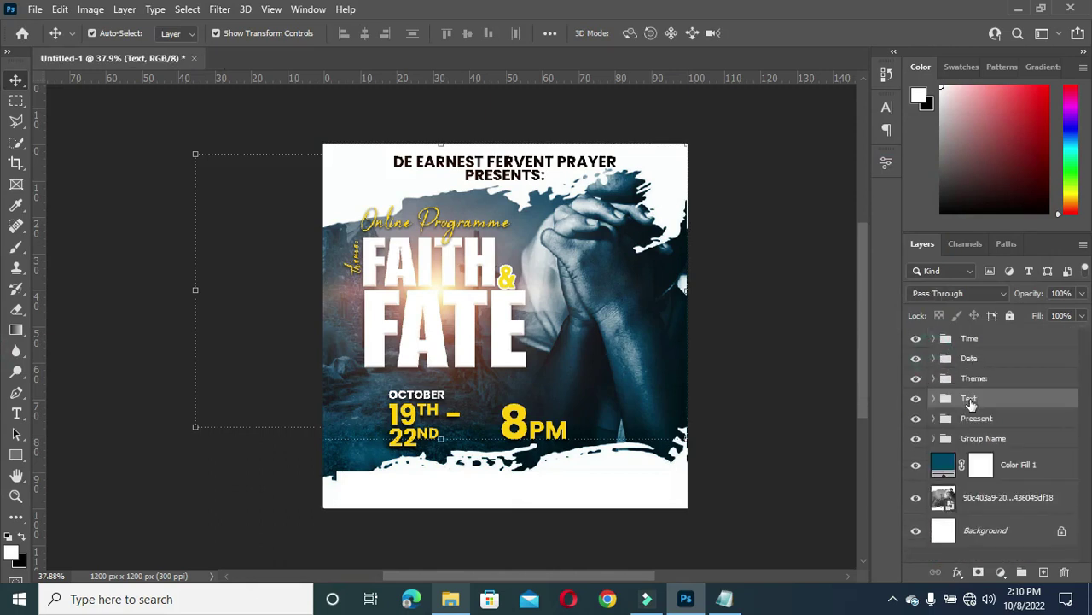
Scale the FAITH & FATE Text group to about 106% and shift it slightly up-left
scroll(719, 427, up, 1)
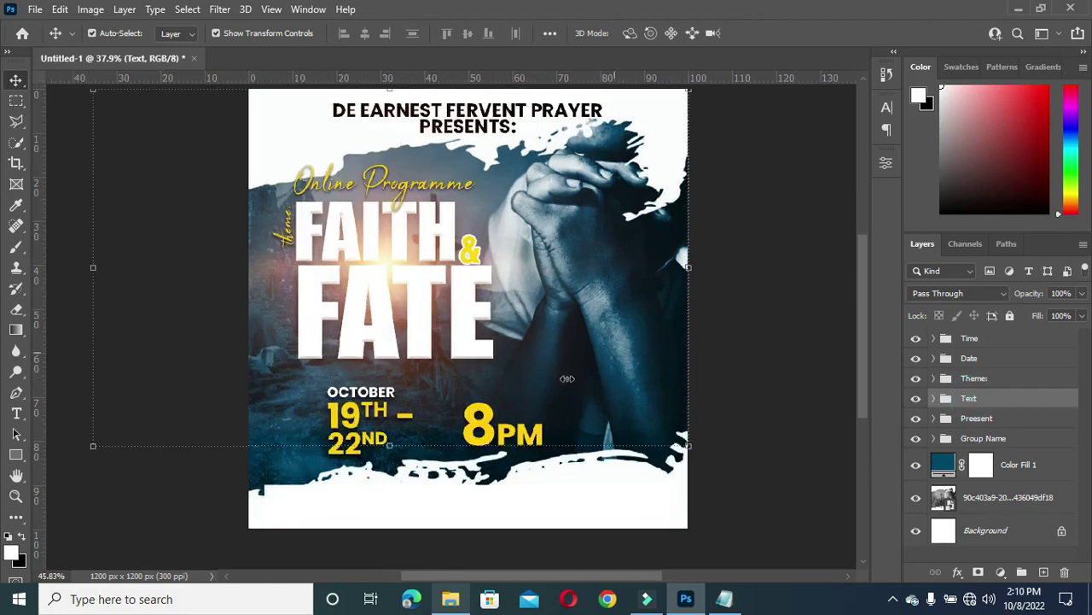
scroll(433, 418, down, 1)
click(422, 432)
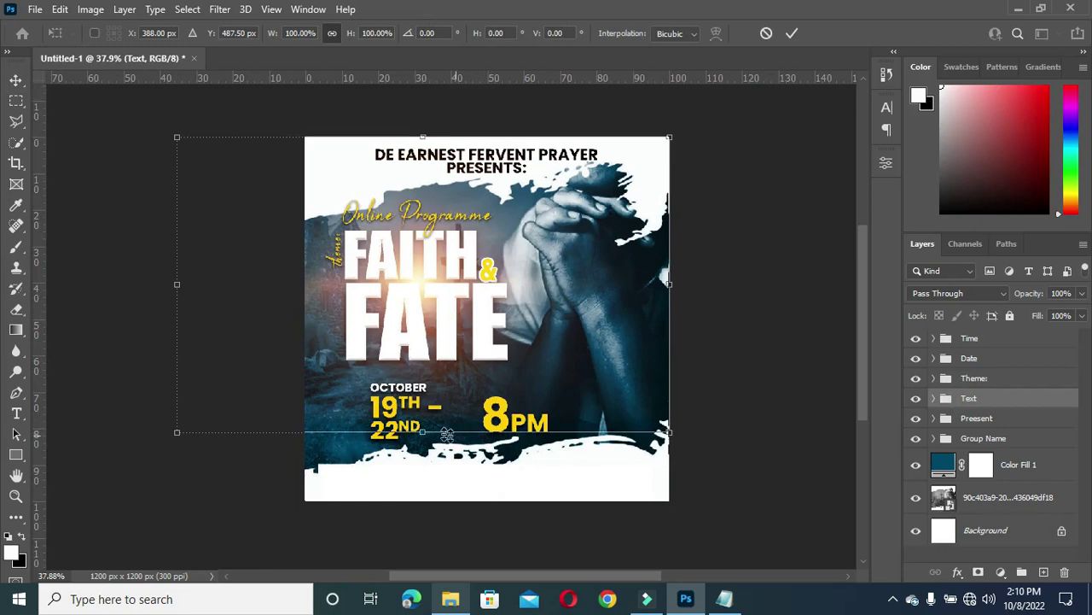
drag(666, 431, 704, 489)
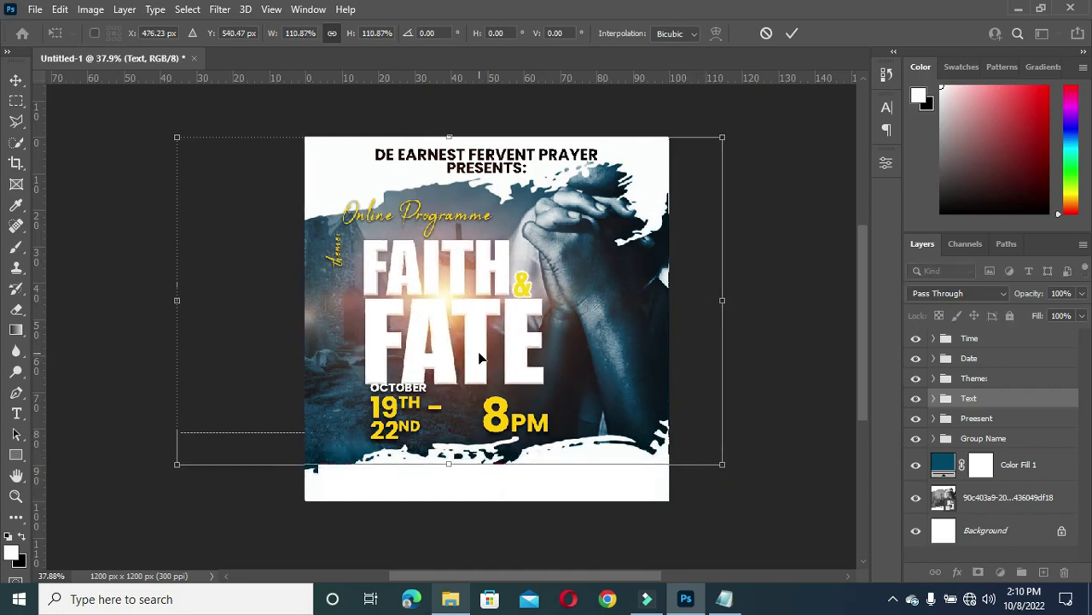
drag(478, 357, 467, 353)
drag(718, 464, 688, 450)
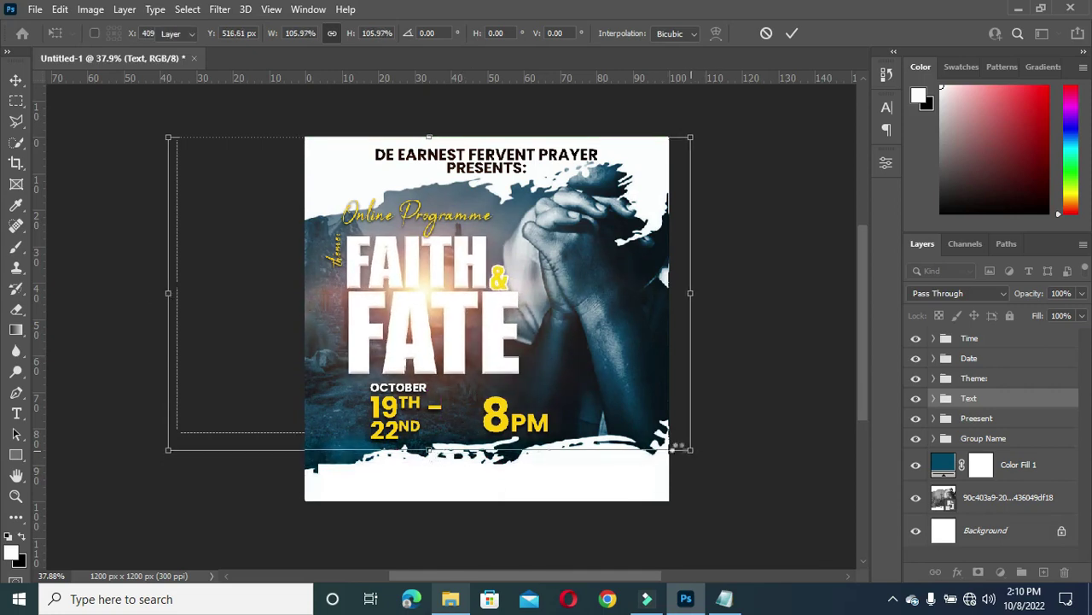
key(Return)
scroll(388, 278, up, 3)
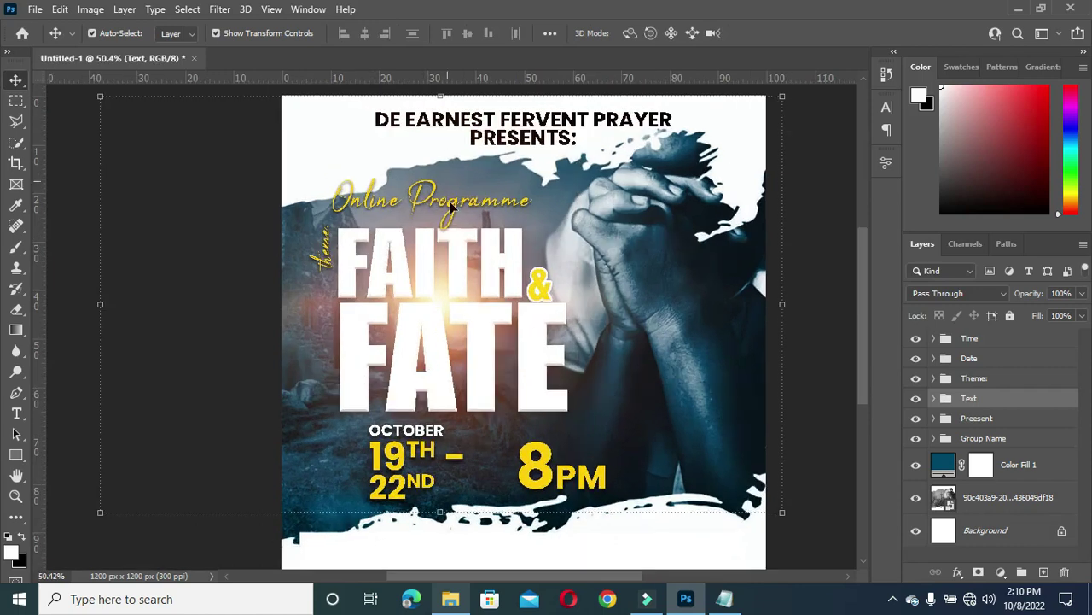
Nudge the Online Programme text down and the theme: label slightly right
click(446, 183)
key(Down)
key(Down)
key(Down)
key(Down)
key(Down)
key(Down)
key(Down)
key(Down)
key(Down)
key(Down)
key(Down)
key(Down)
key(Down)
key(Down)
key(Down)
key(Down)
key(Down)
key(Down)
key(Down)
key(Down)
key(Down)
key(Down)
key(Down)
key(Down)
click(181, 348)
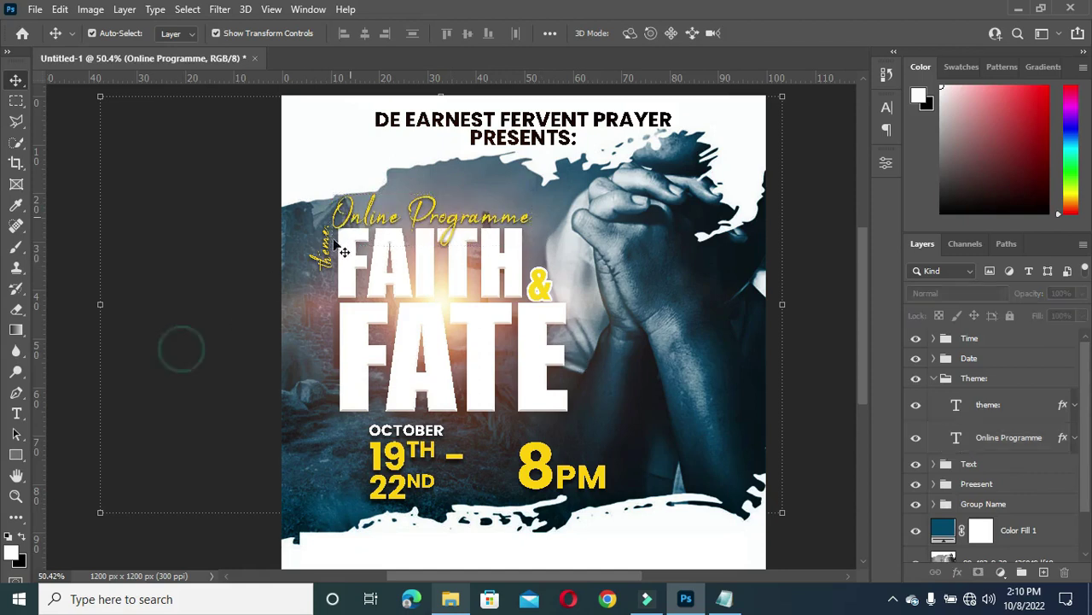
drag(323, 249, 332, 249)
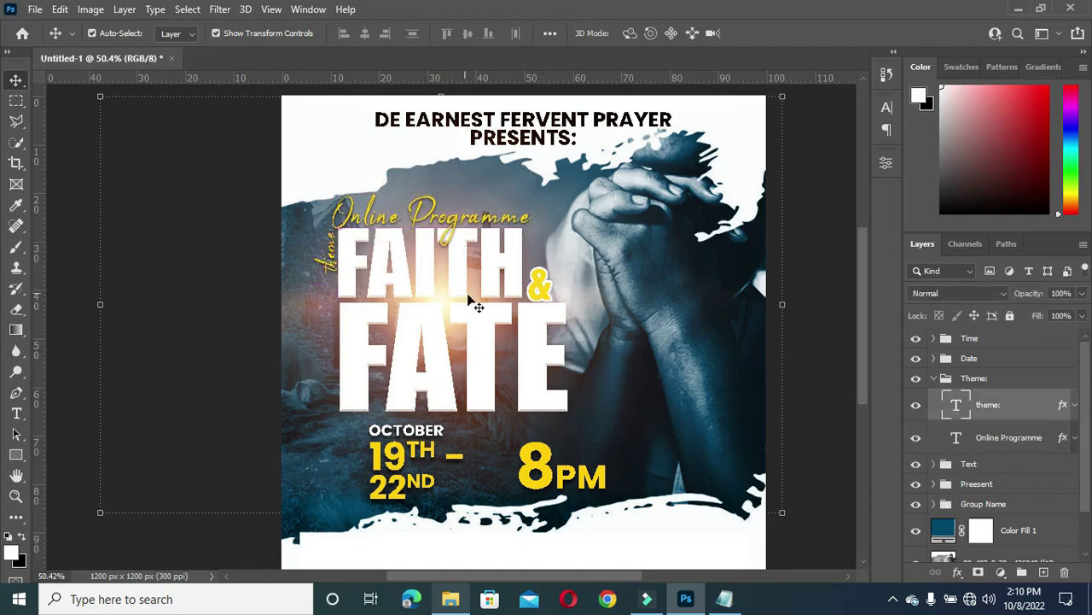
click(469, 301)
click(826, 337)
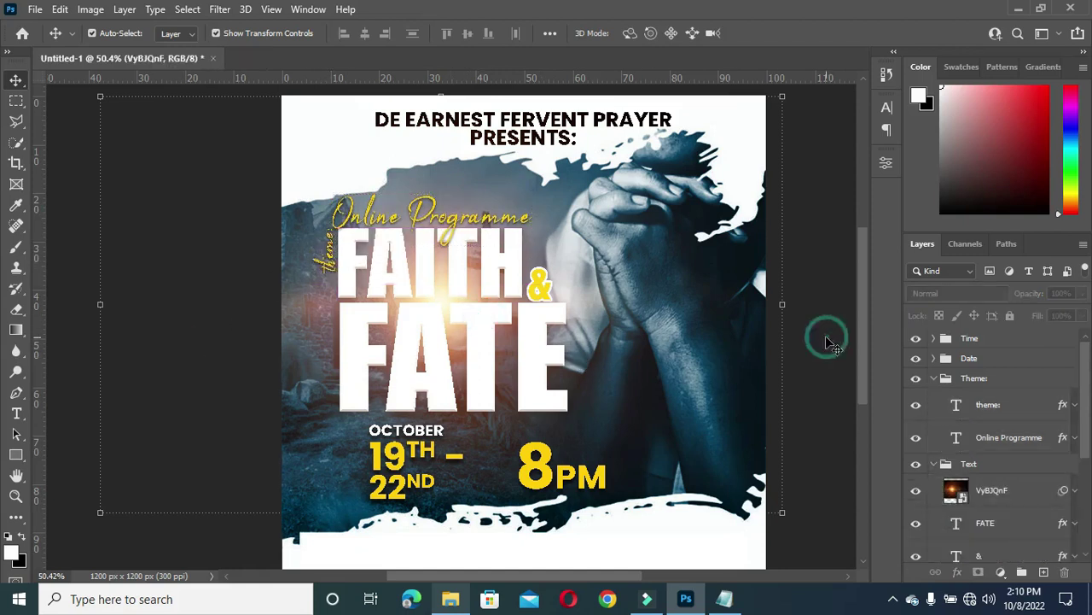
click(331, 268)
click(244, 275)
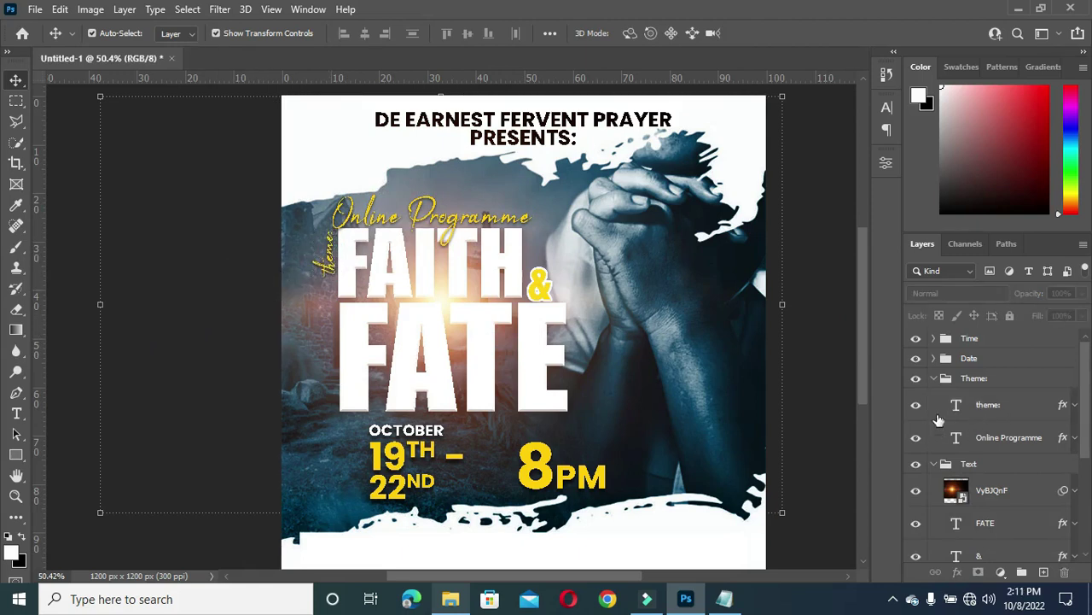
Stretch the Theme: group to about 115.6% width and commit it
click(933, 463)
click(945, 465)
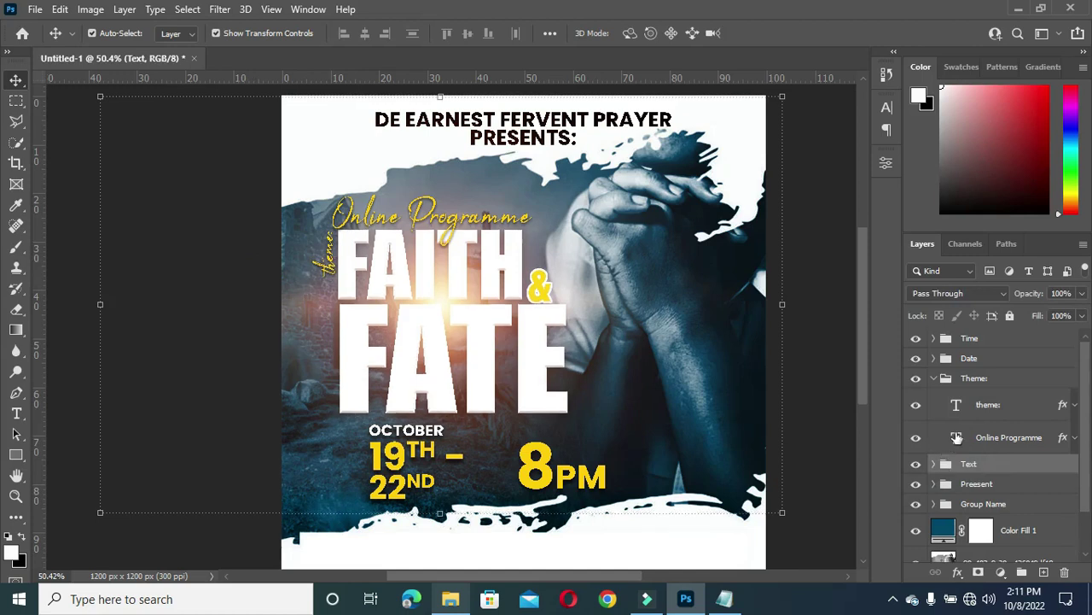
click(933, 378)
click(974, 378)
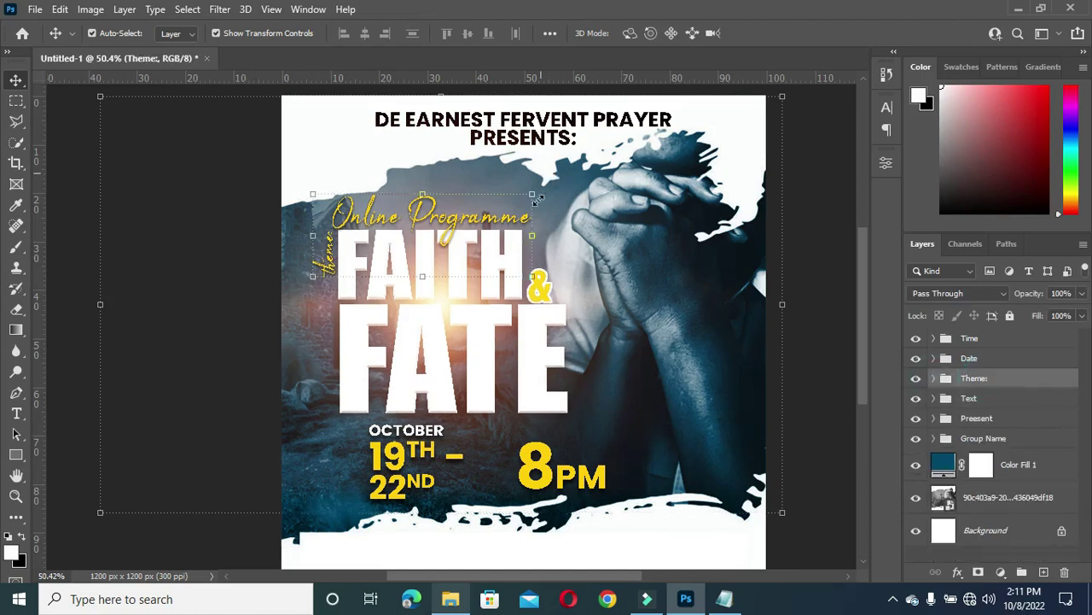
drag(533, 231, 570, 245)
click(792, 33)
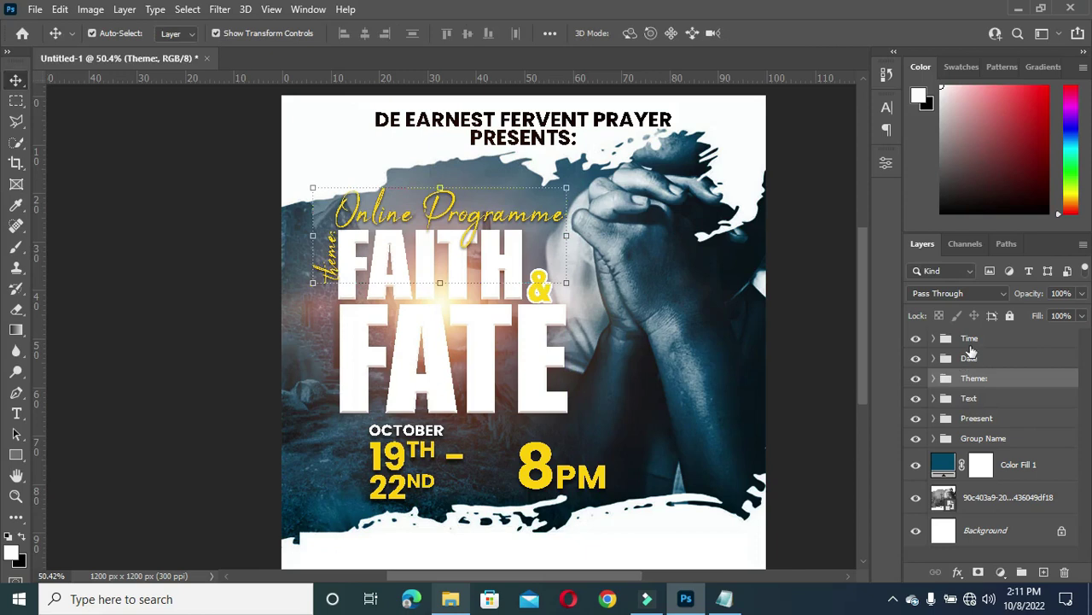
ctrl+click(976, 399)
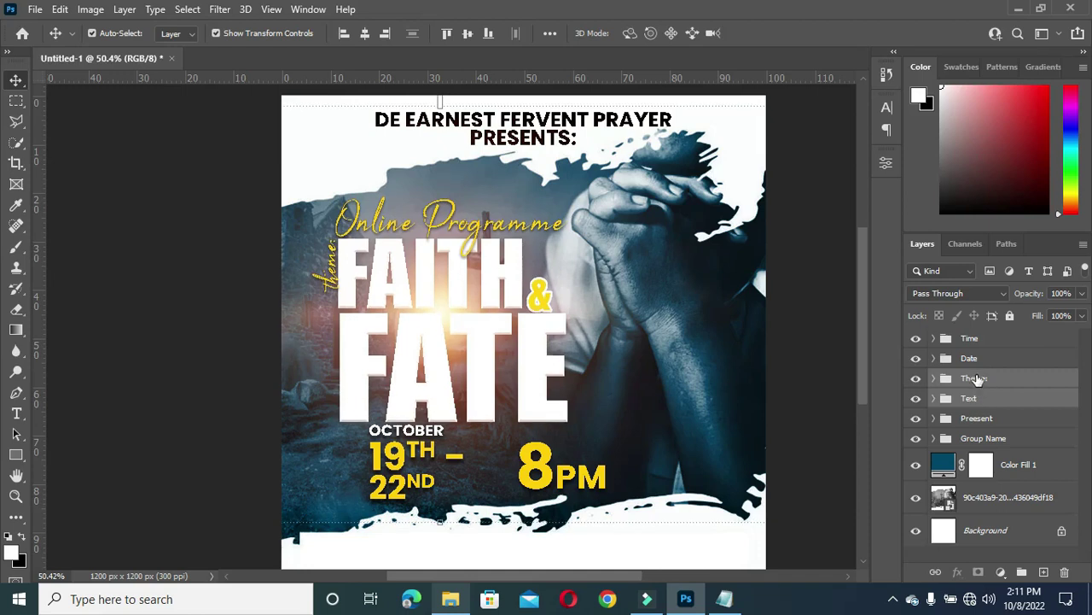
click(971, 380)
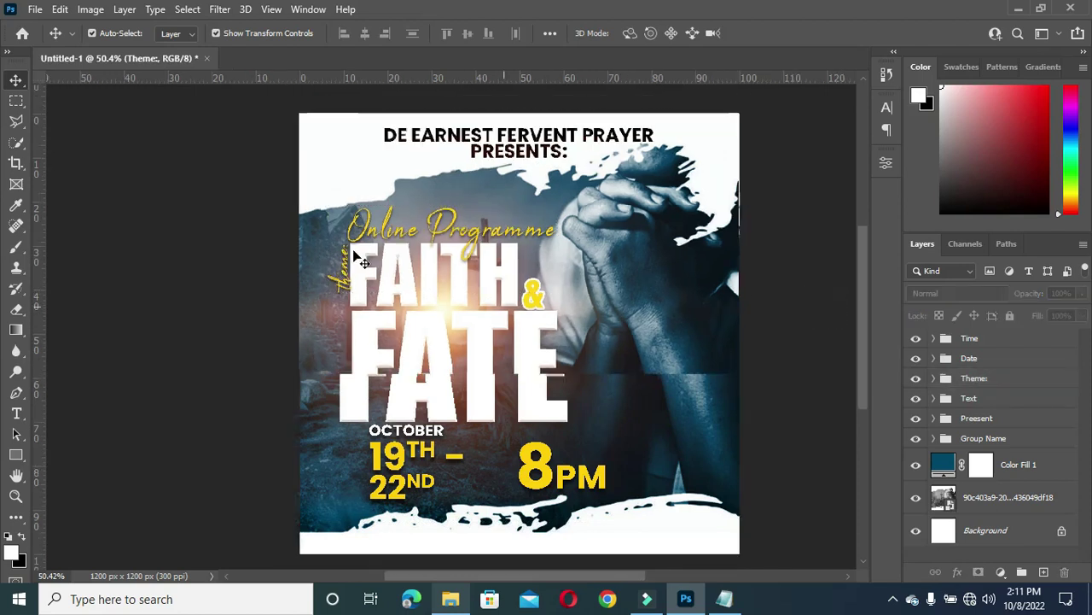
scroll(362, 261, down, 2)
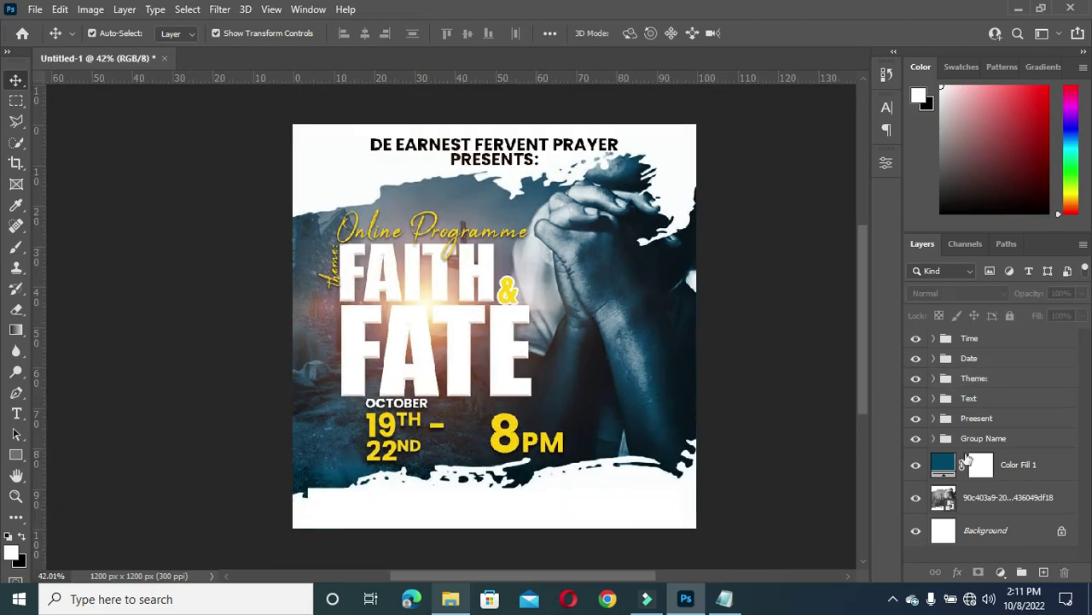
Nudge the Date and Time groups together slightly lower on the flyer
click(978, 363)
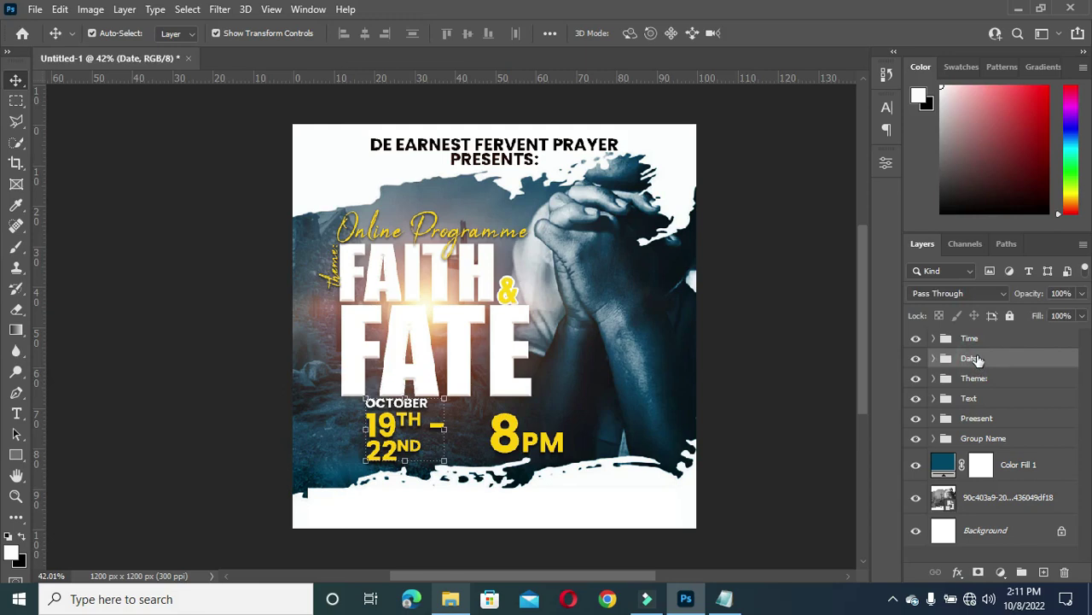
ctrl+click(975, 340)
key(Down)
key(Down)
key(Down)
key(Down)
key(Down)
key(Down)
key(Down)
key(Down)
key(Down)
key(Down)
key(Down)
key(Down)
key(Down)
key(Down)
key(Down)
key(Down)
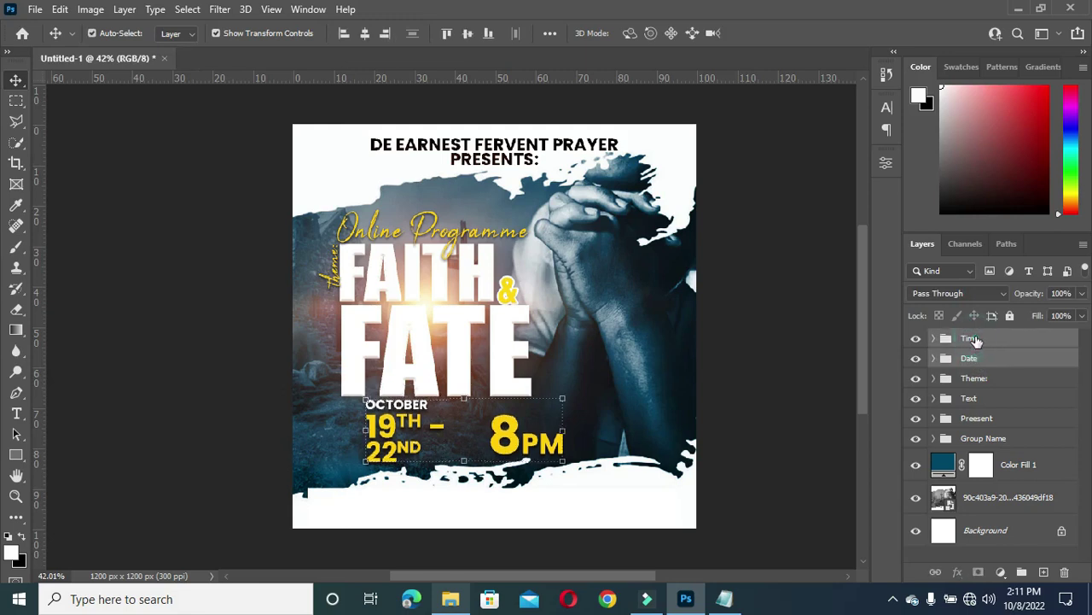
key(Down)
key(Down)
key(Down)
key(Down)
key(Down)
key(Down)
key(Down)
key(Down)
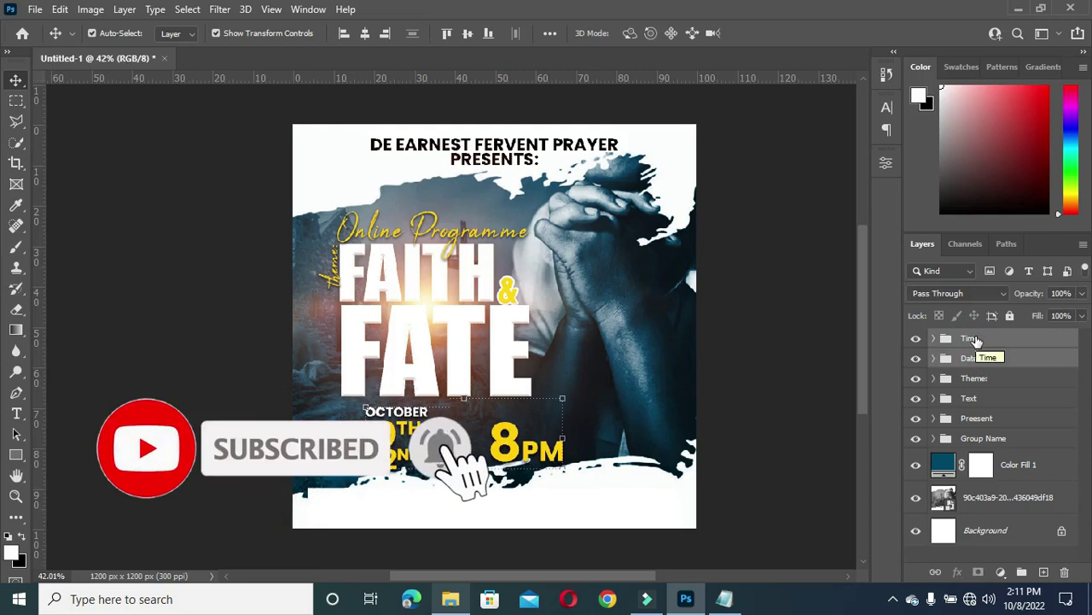
key(Right)
key(Right)
key(Right)
key(Right)
key(Right)
key(Right)
key(Right)
key(Up)
key(Up)
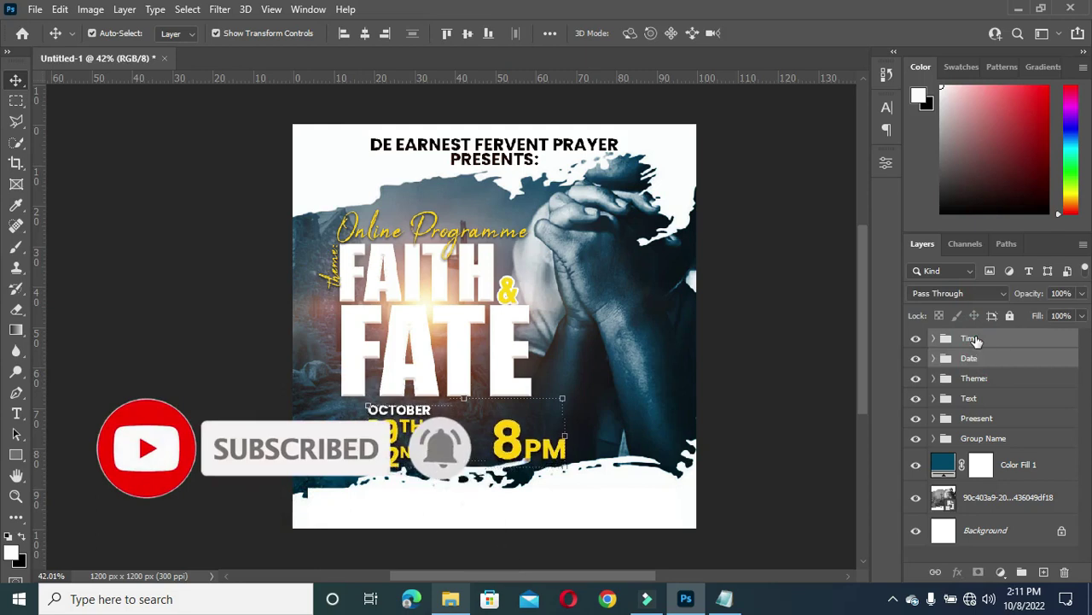
click(749, 407)
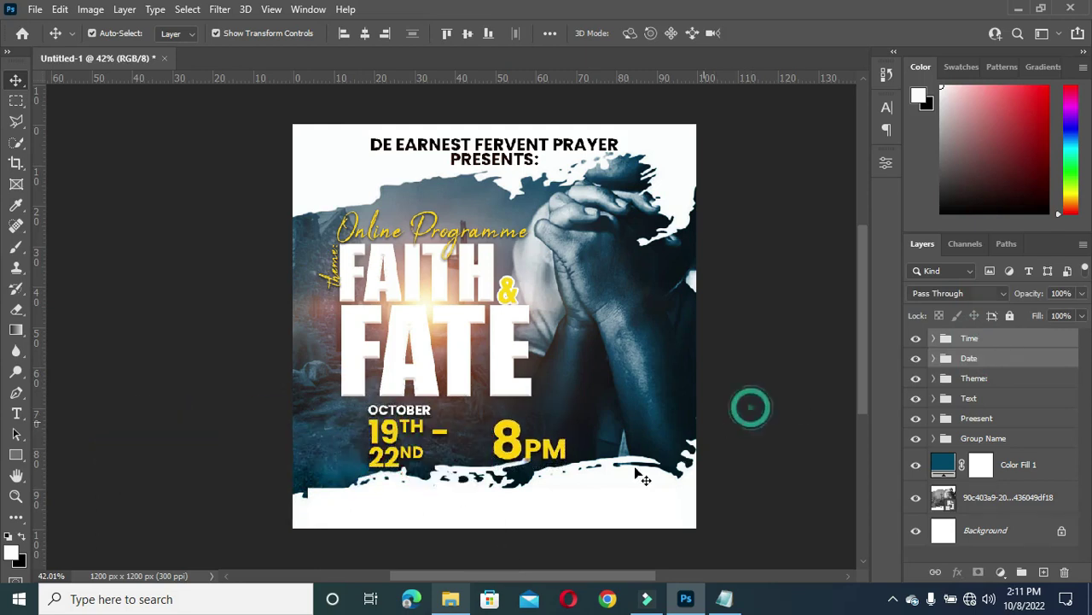
scroll(407, 483, up, 1)
scroll(424, 509, down, 1)
click(451, 598)
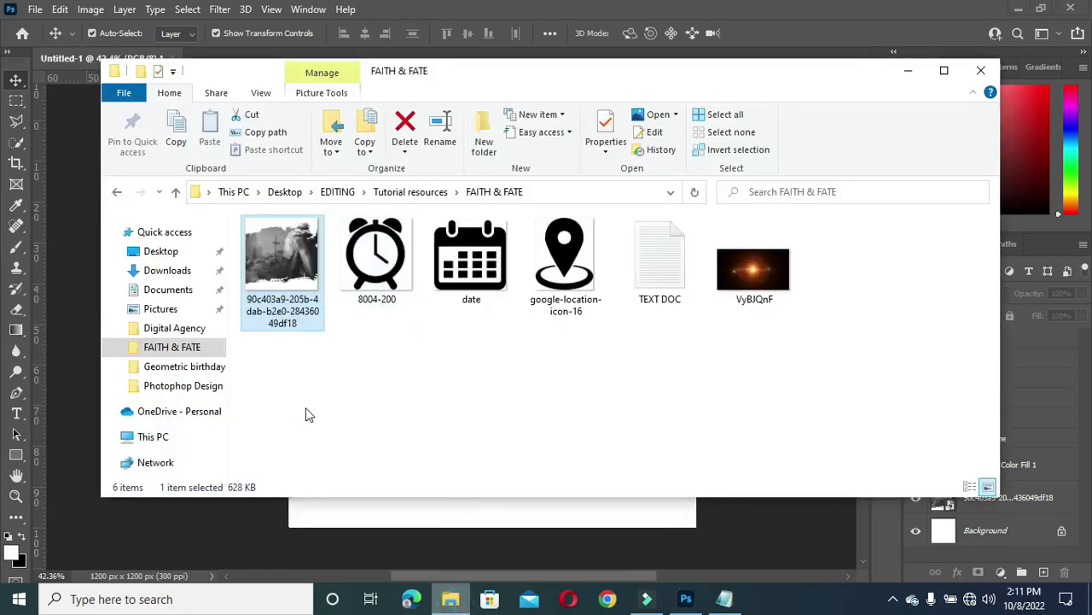
Place the calendar icon into the Date group, shrink it, and position it beside the dates
click(231, 518)
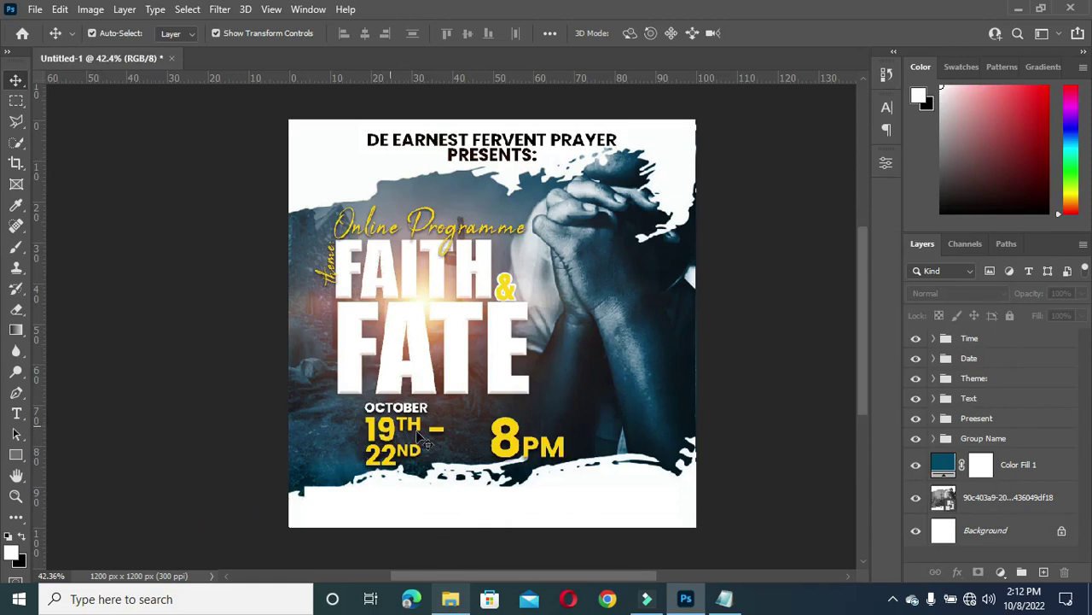
click(933, 359)
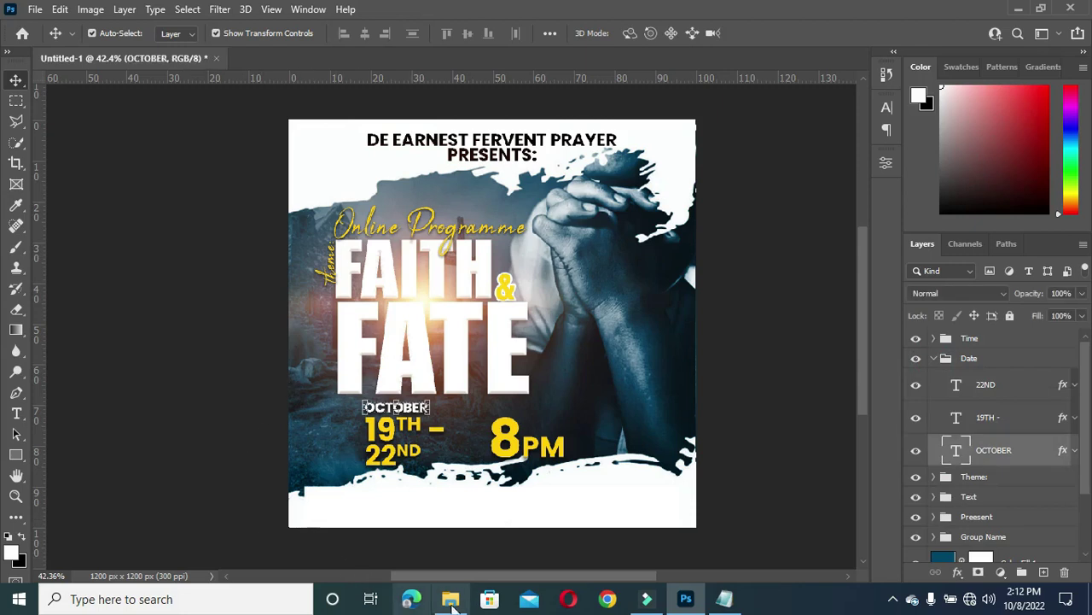
click(450, 599)
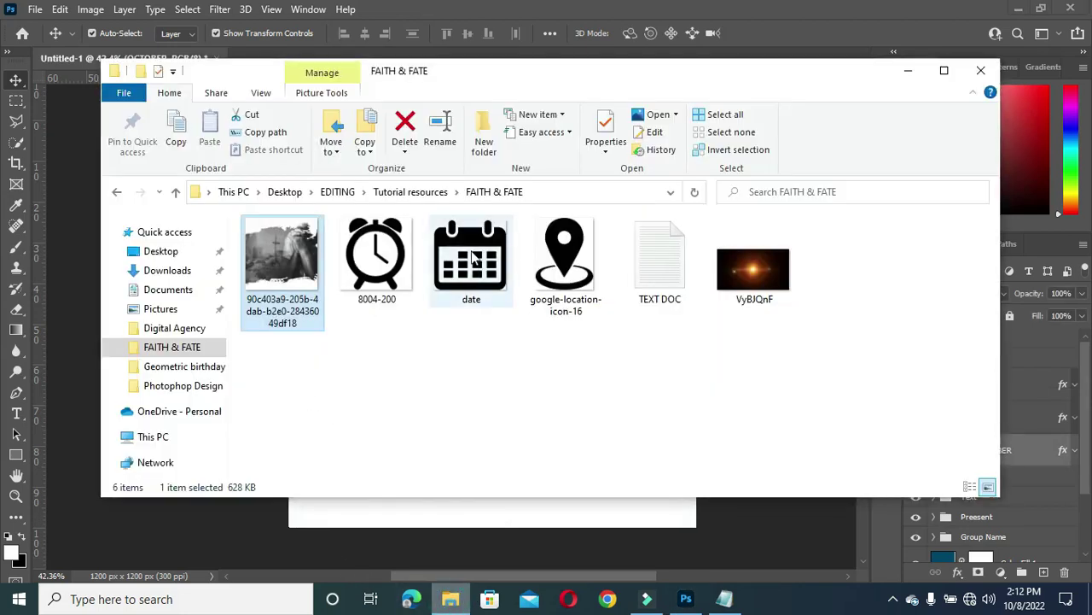
click(474, 246)
drag(474, 246, 289, 431)
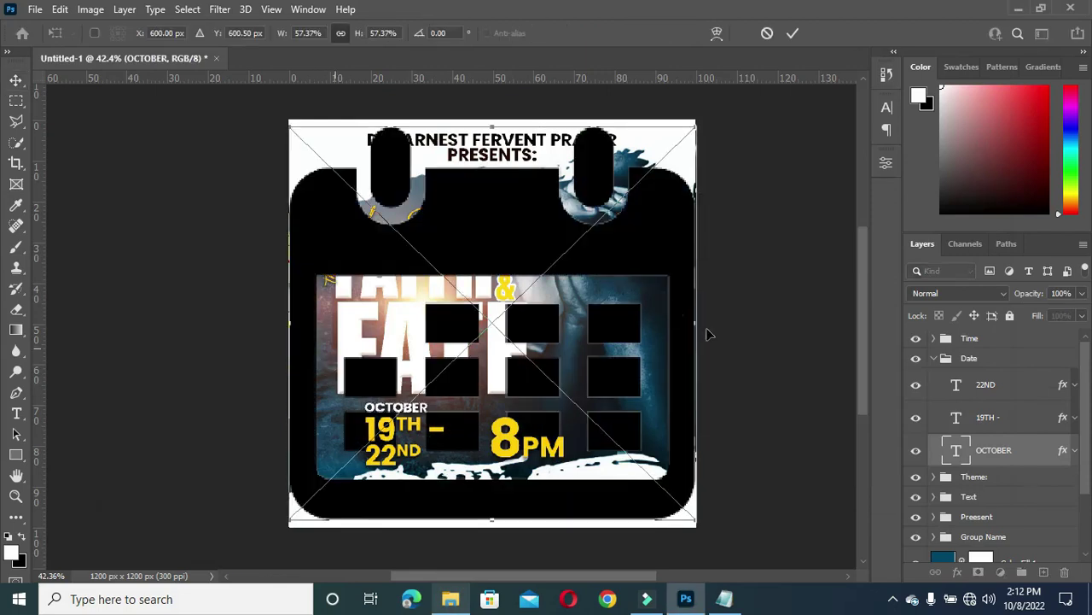
drag(700, 322, 323, 338)
scroll(322, 338, up, 1)
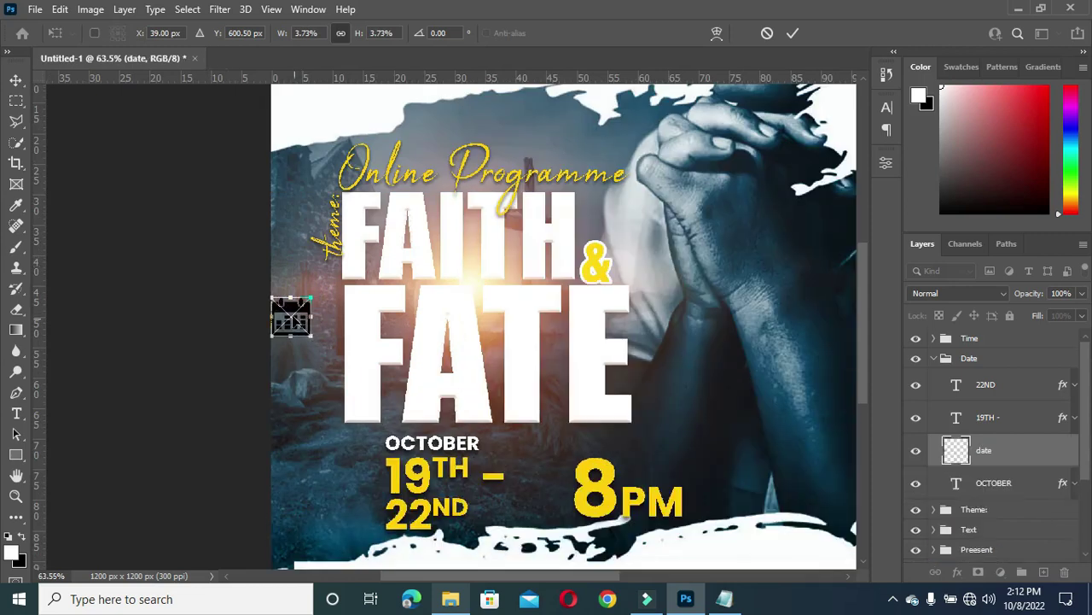
drag(293, 315, 349, 491)
scroll(359, 485, up, 1)
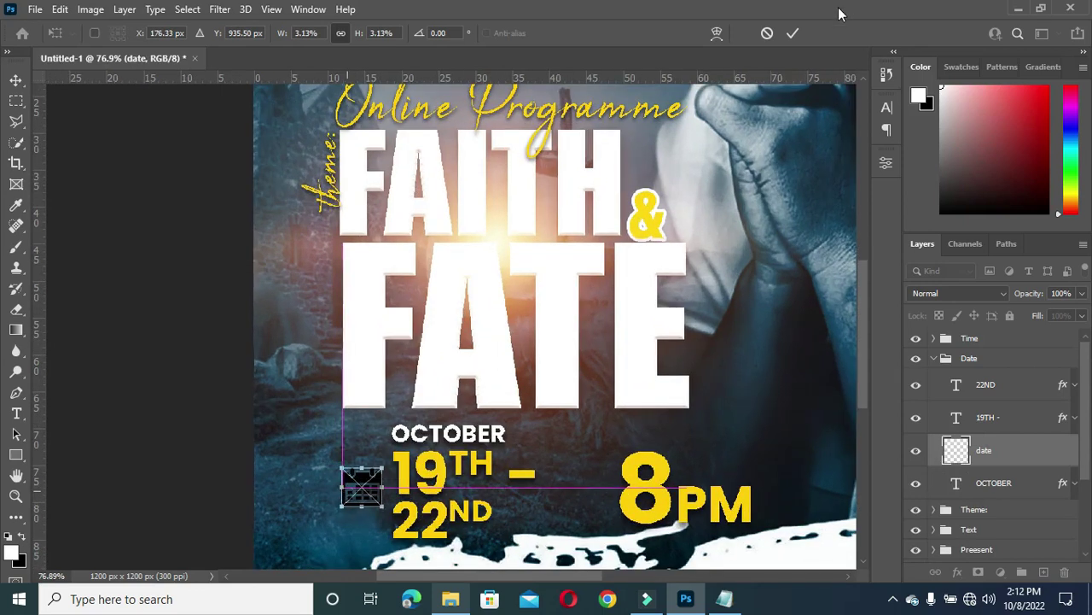
key(Return)
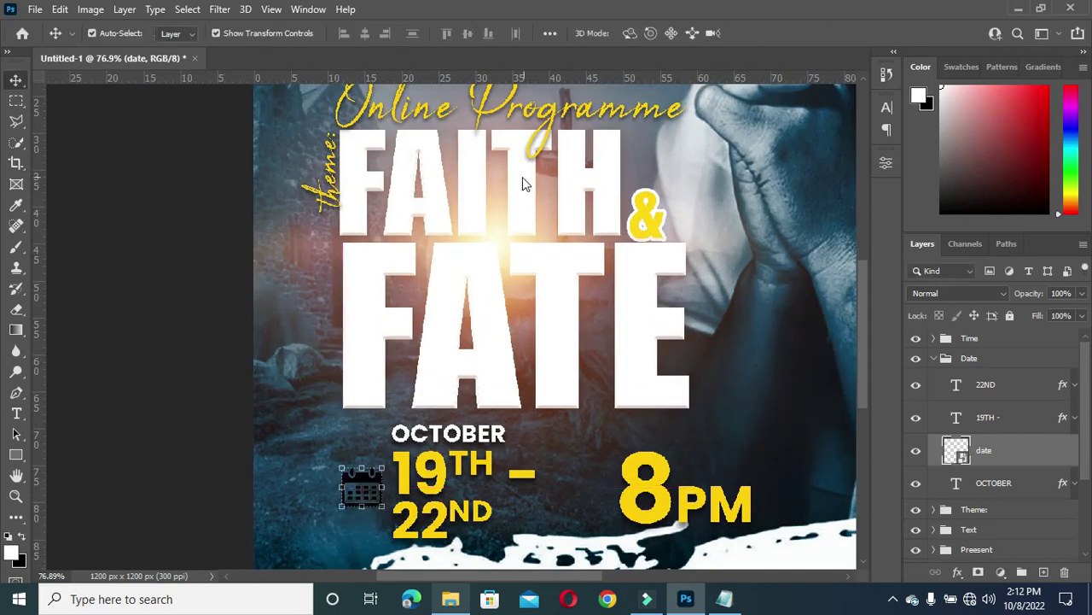
Whiten the calendar icon with Hue/Saturation Lightness +100
key(ctrl+u)
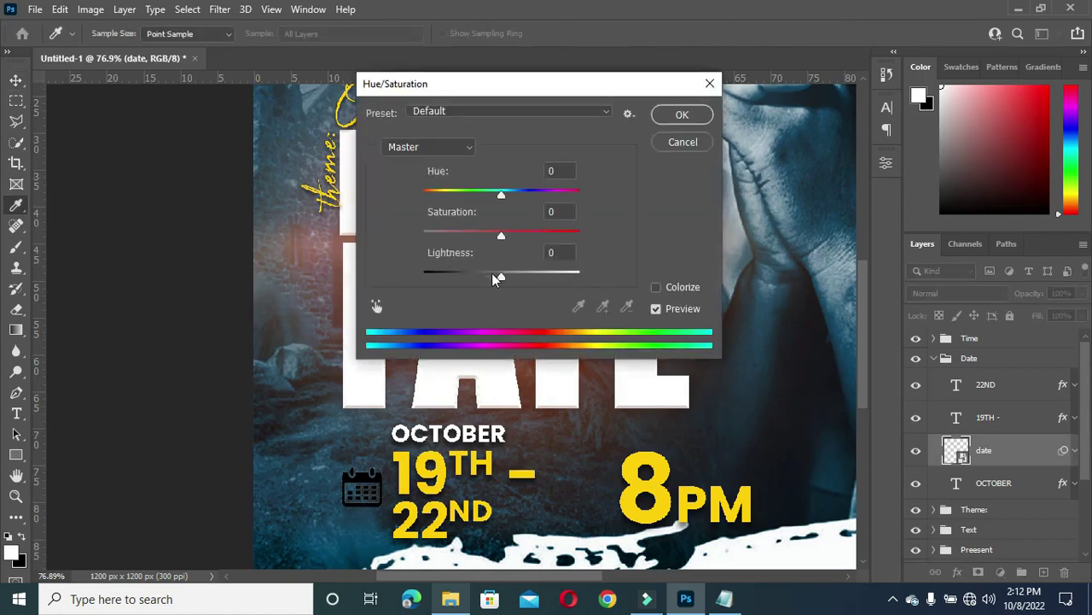
drag(658, 280, 693, 276)
key(Return)
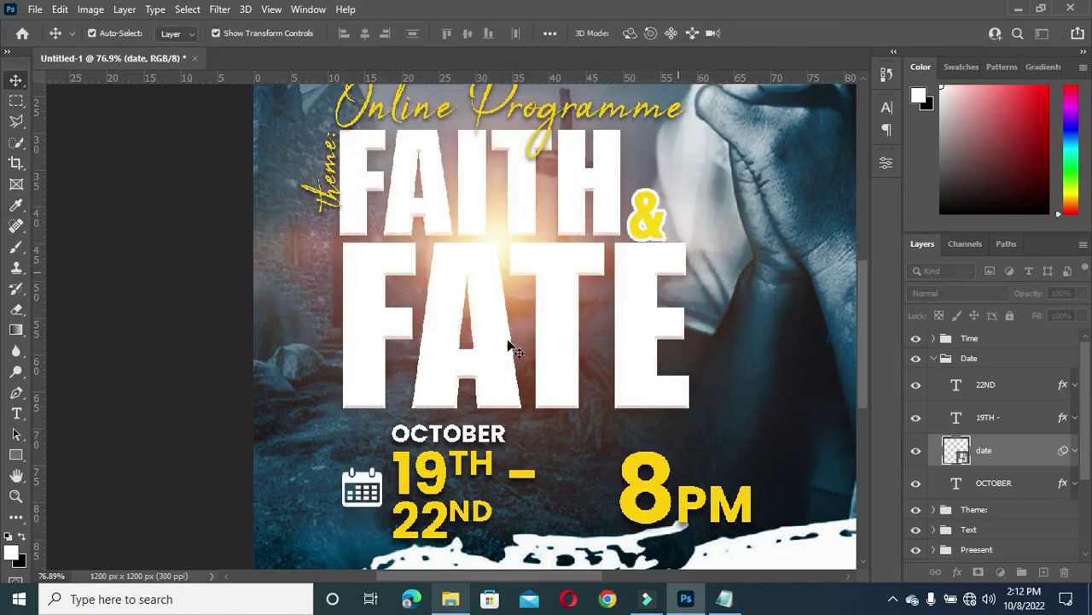
scroll(506, 303, down, 2)
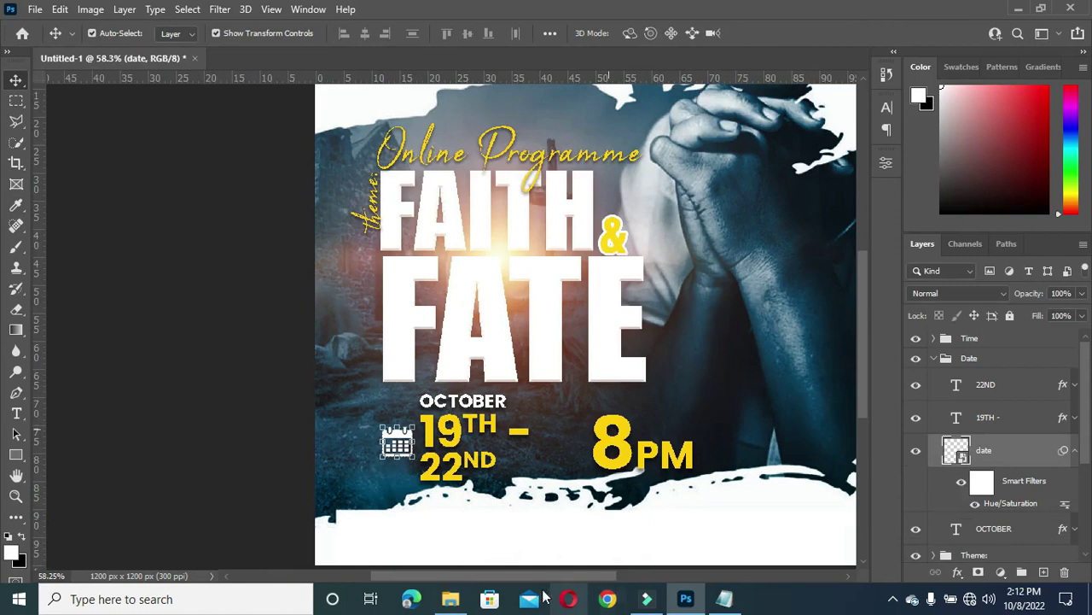
click(942, 358)
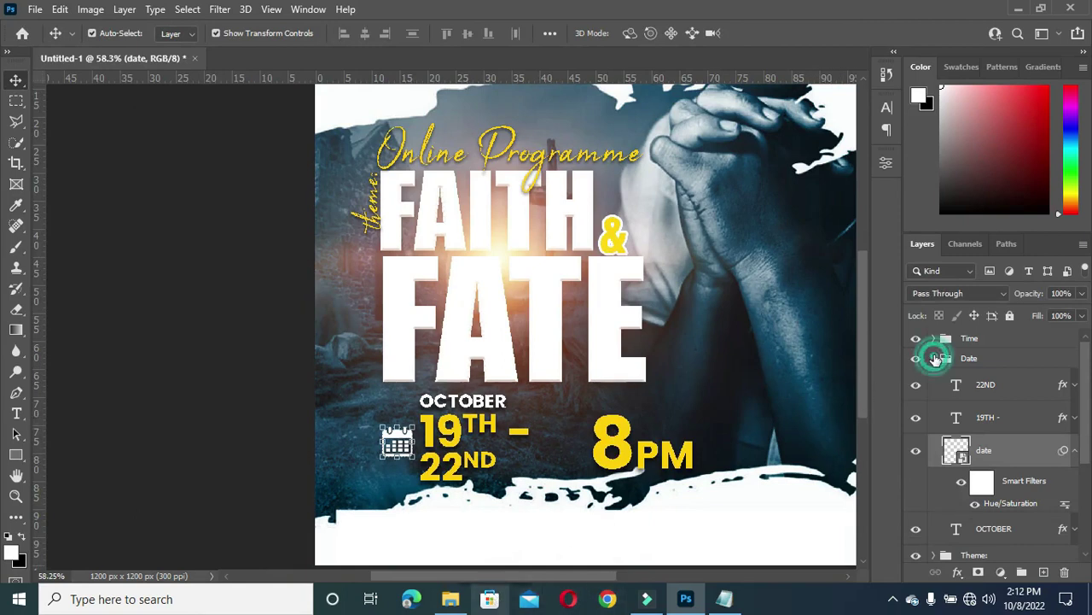
Move the calendar icon layer below OCTOBER, then collapse Date and expand the Time group
click(934, 359)
click(934, 359)
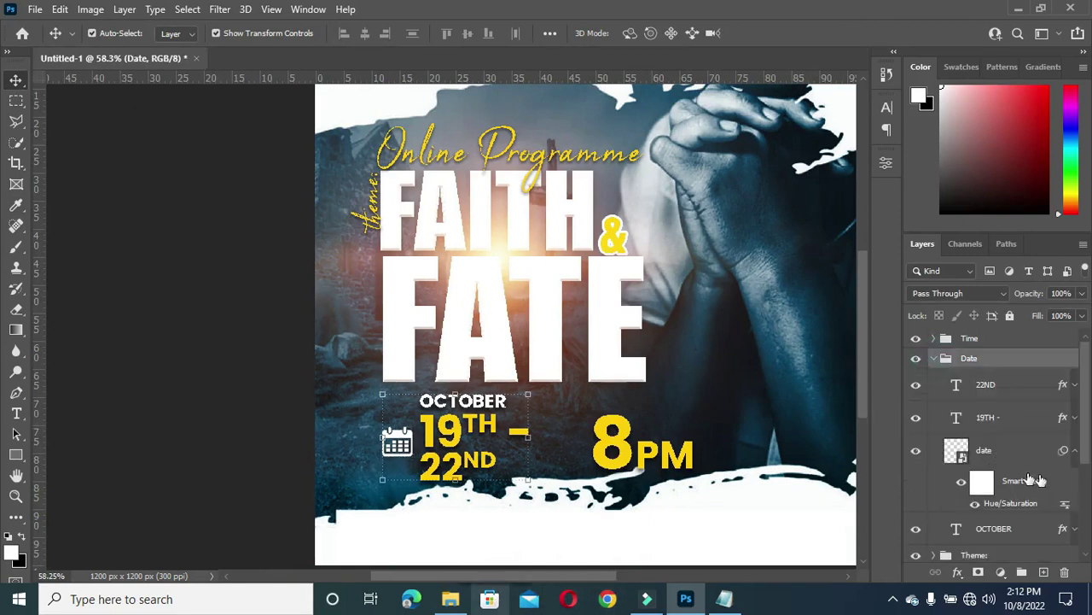
click(1075, 453)
mouse_move(995, 458)
mouse_down()
mouse_move(1000, 489)
mouse_move(1005, 465)
mouse_move(1007, 474)
mouse_up()
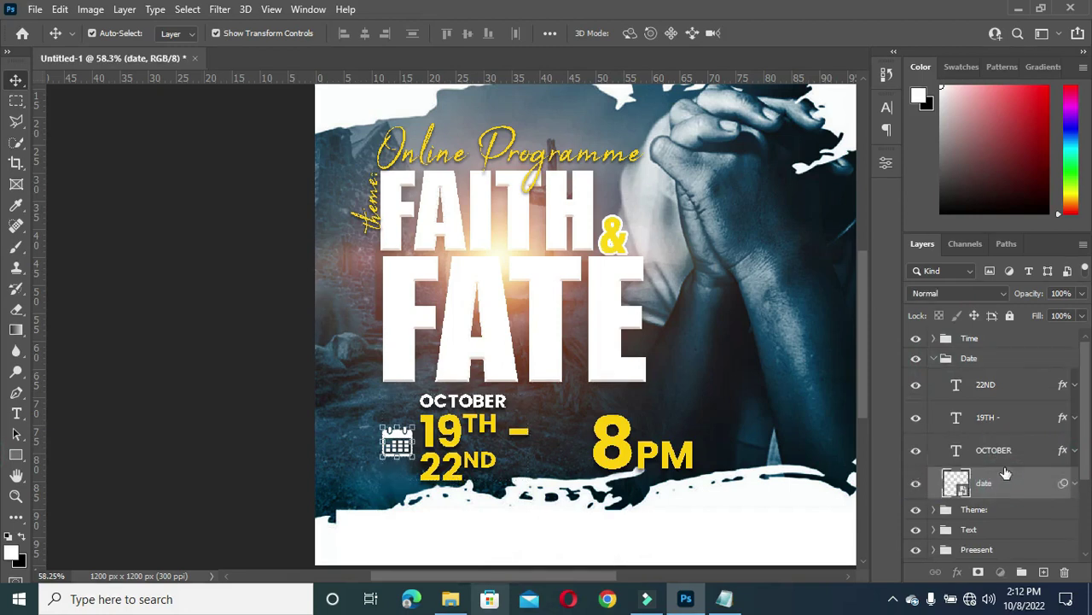
click(936, 360)
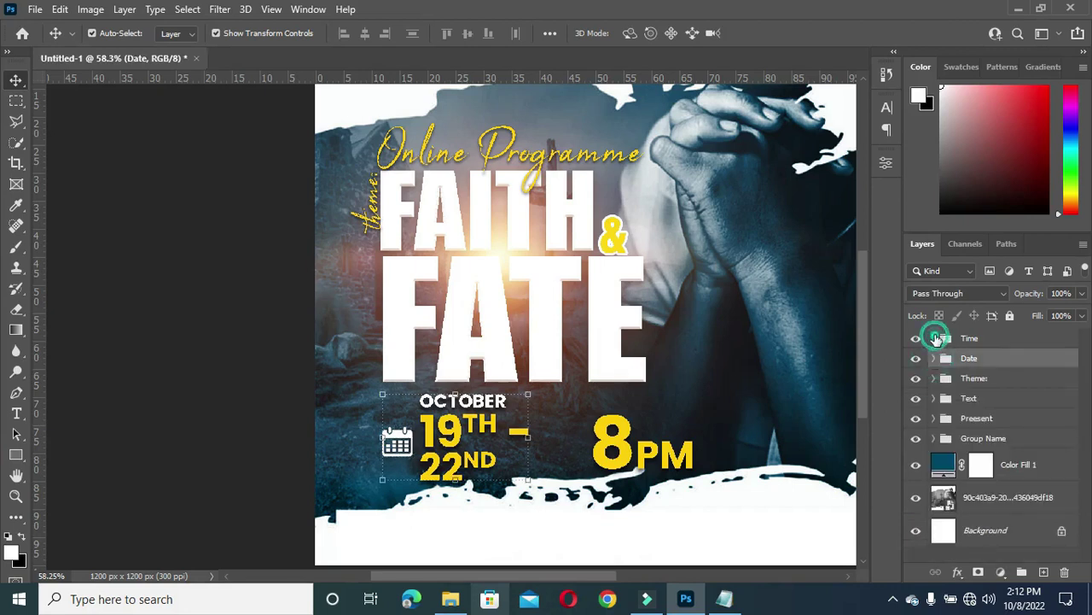
click(934, 339)
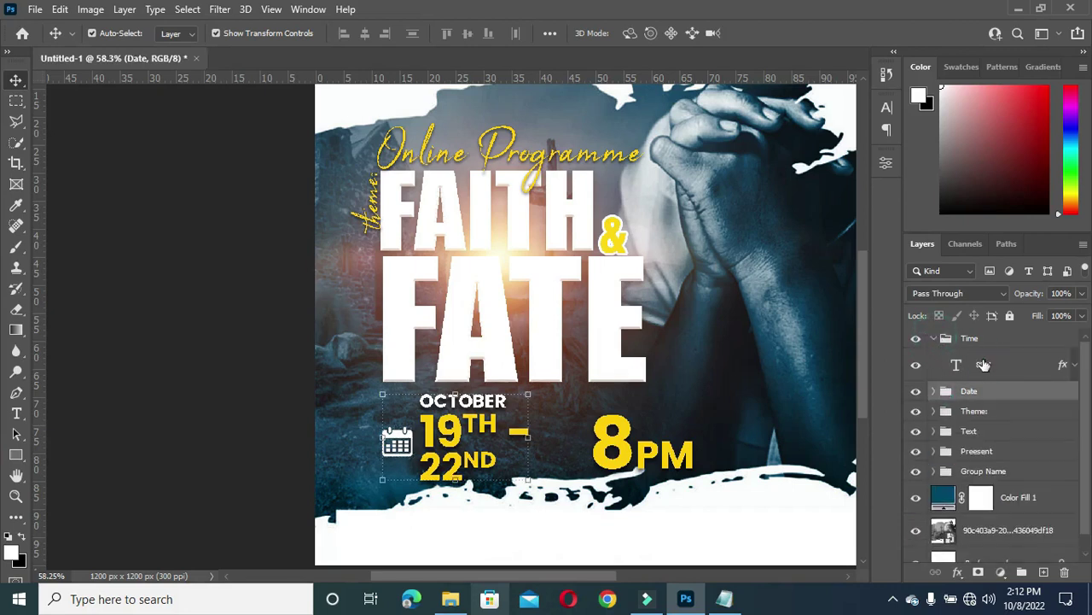
click(451, 598)
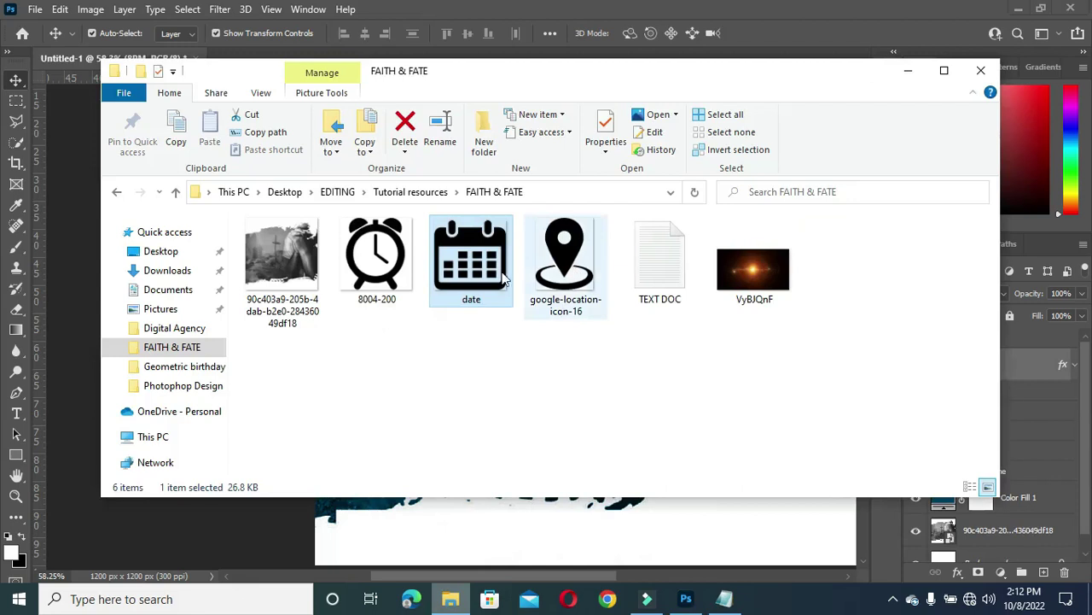
Place the clock icon on the flyer and shrink it near 8PM
drag(401, 254, 465, 398)
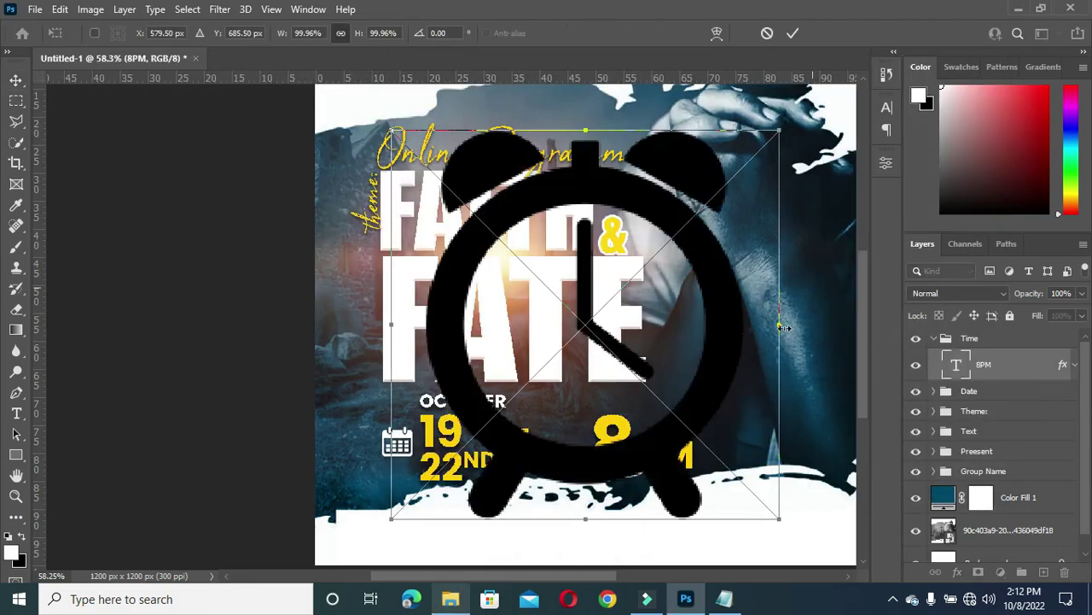
drag(780, 325, 584, 445)
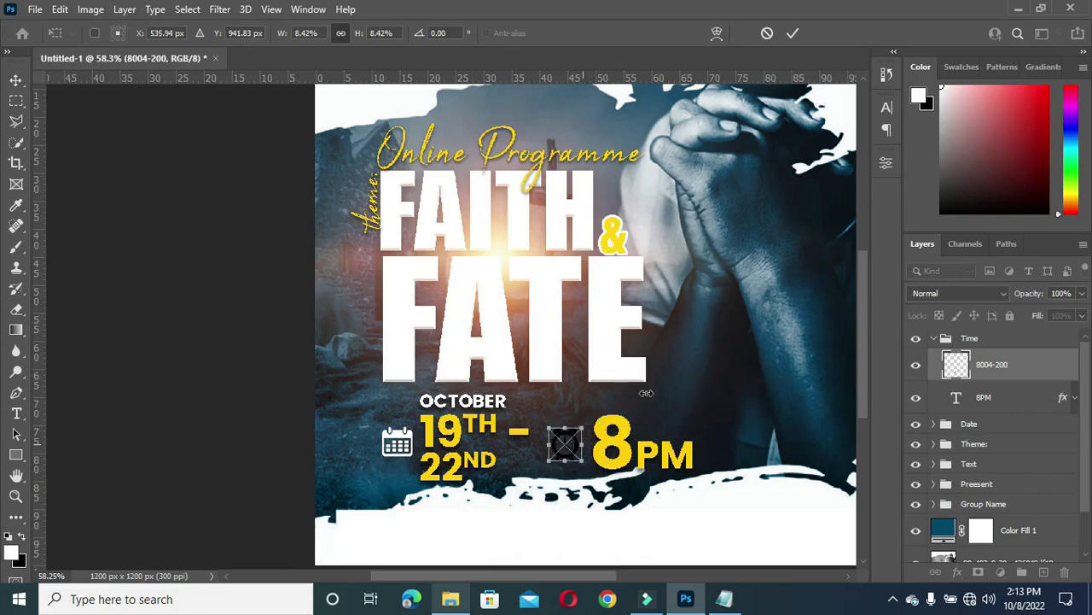
click(794, 34)
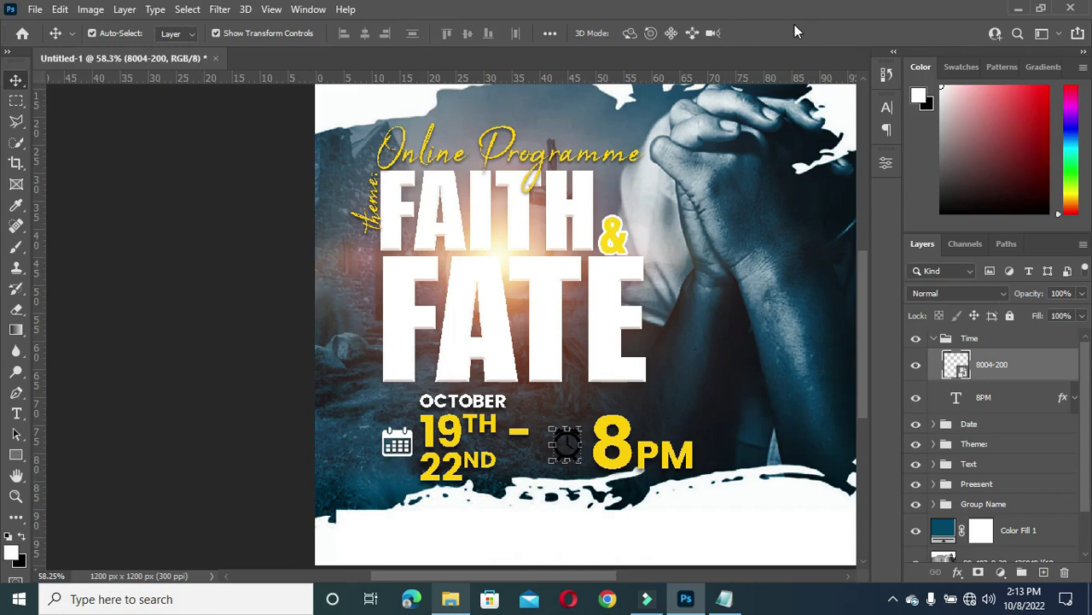
Whiten the clock icon with Hue/Saturation Lightness +100
key(ctrl+u)
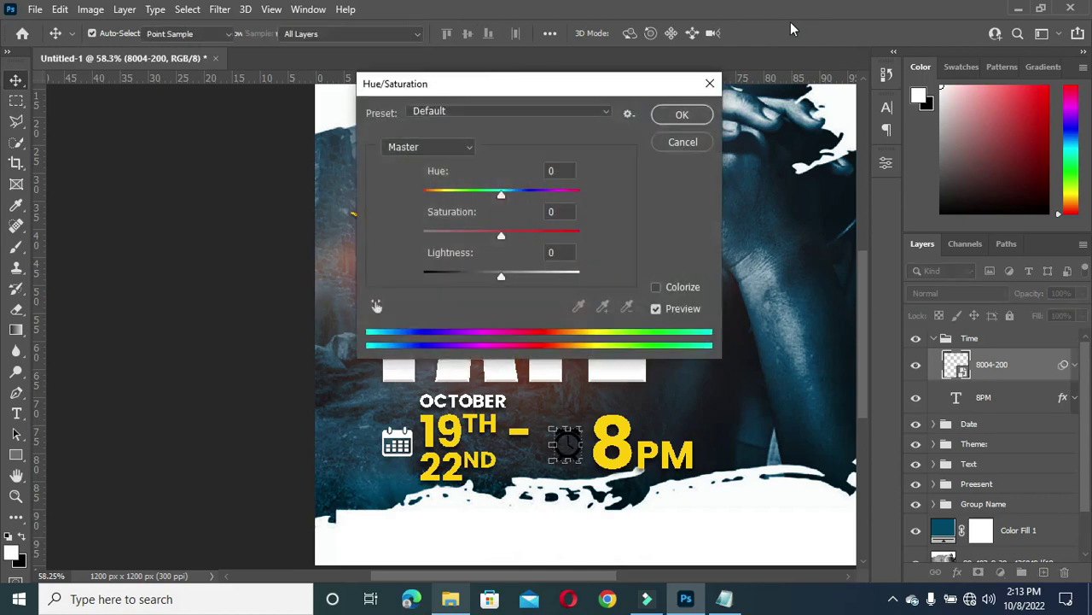
drag(501, 274, 613, 265)
key(Return)
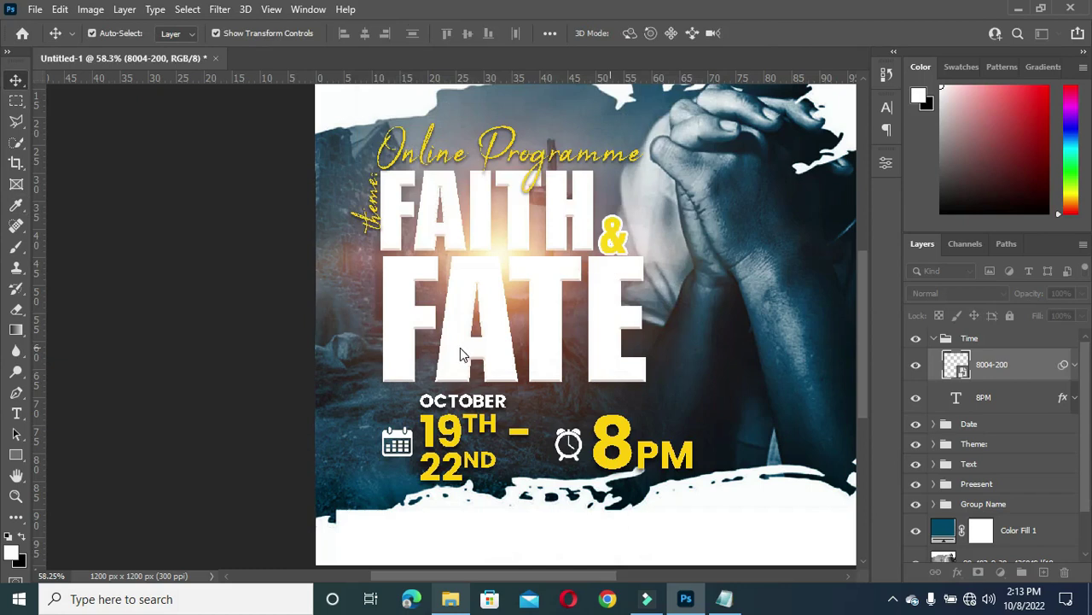
Fine-tune the clock icon's size and nudge it just left of 8PM
scroll(555, 447, up, 2)
key(ctrl+t)
drag(557, 443, 564, 442)
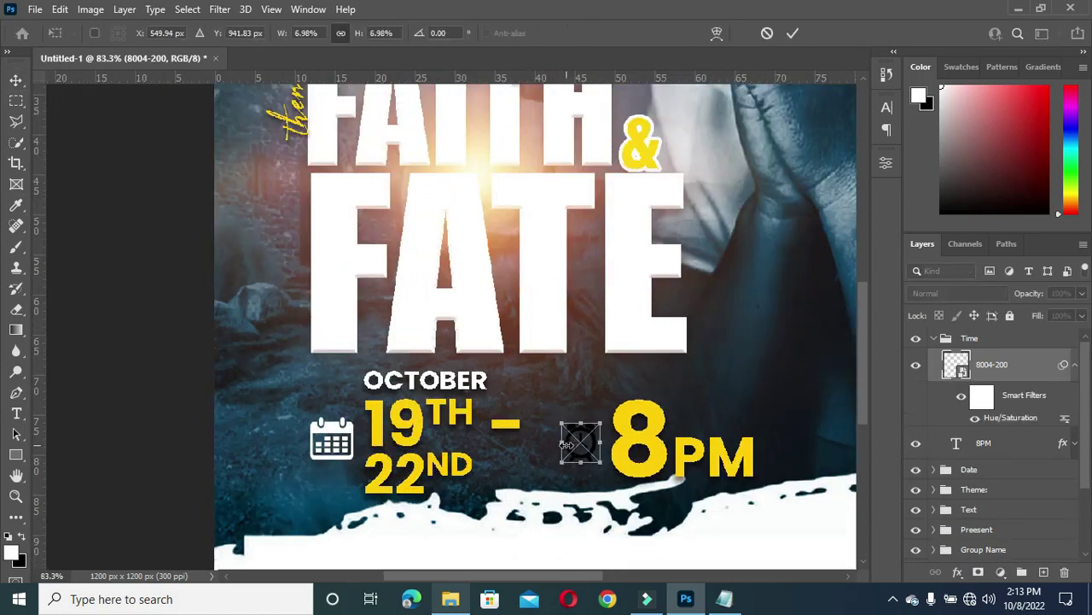
key(Return)
key(Left)
key(Left)
key(Left)
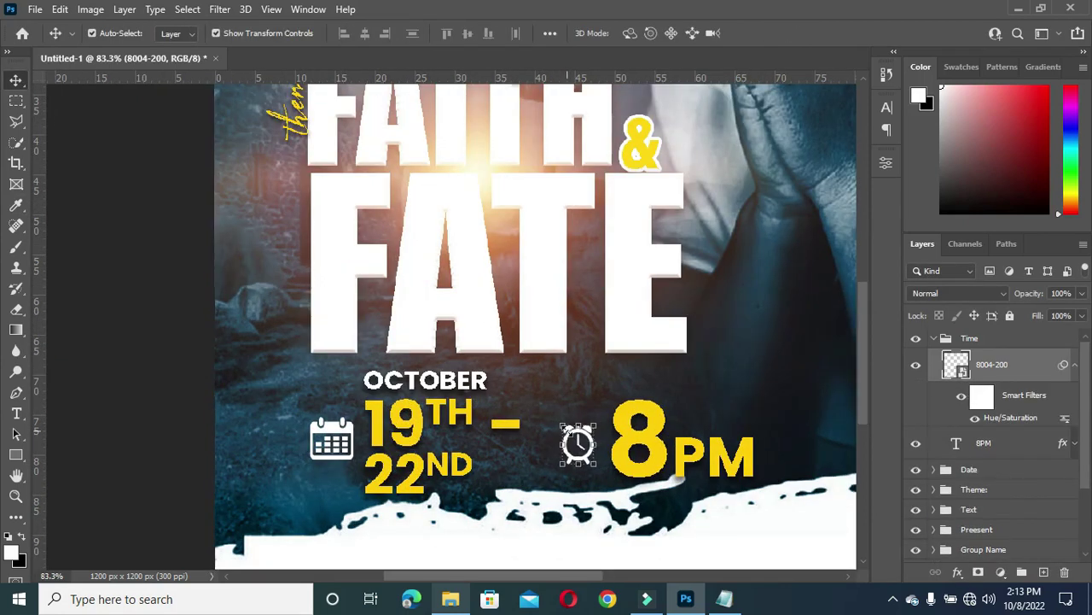
click(1075, 367)
Move the 8PM layer above the 8004-200 clock layer, collapse the Time group, and fit the flyer on screen
drag(1007, 392, 1014, 357)
click(934, 338)
click(123, 286)
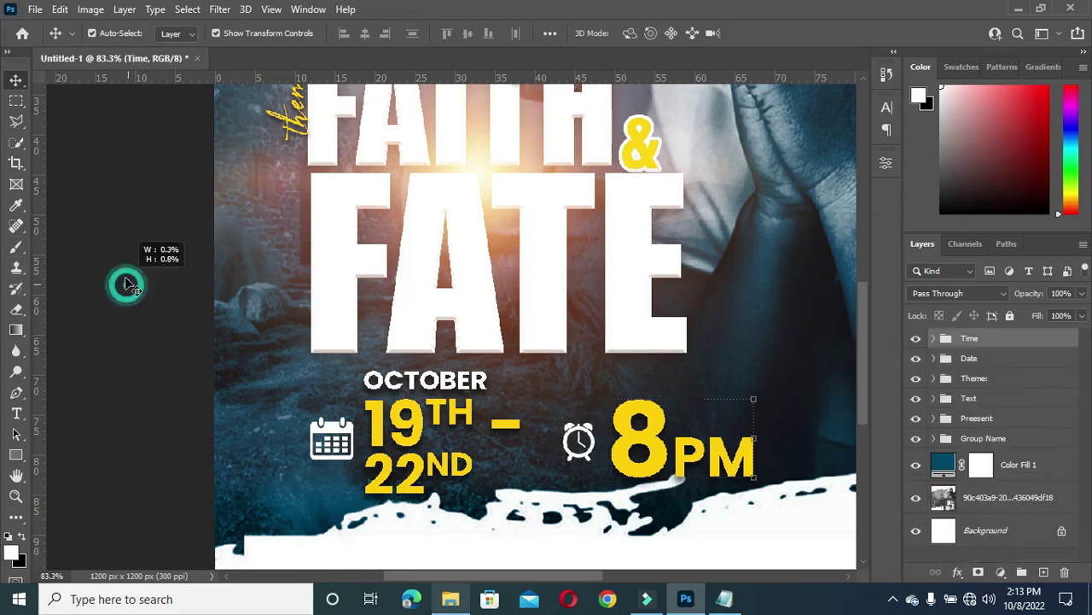
key(ctrl+0)
Place google-location-icon-16 from the FAITH & FATE folder onto the flyer
scroll(747, 361, down, 1)
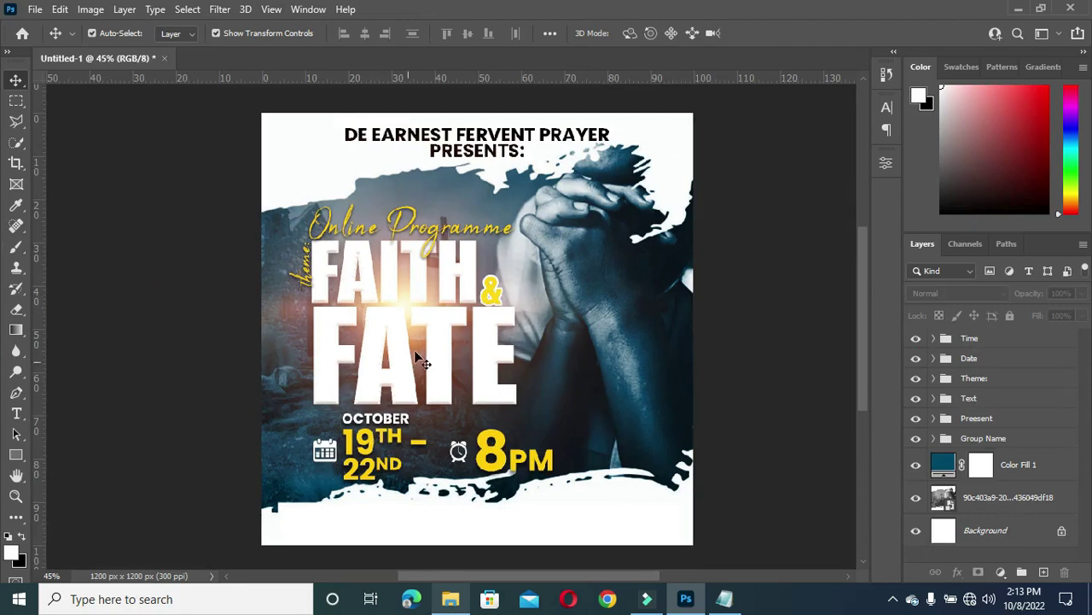
scroll(436, 335, down, 1)
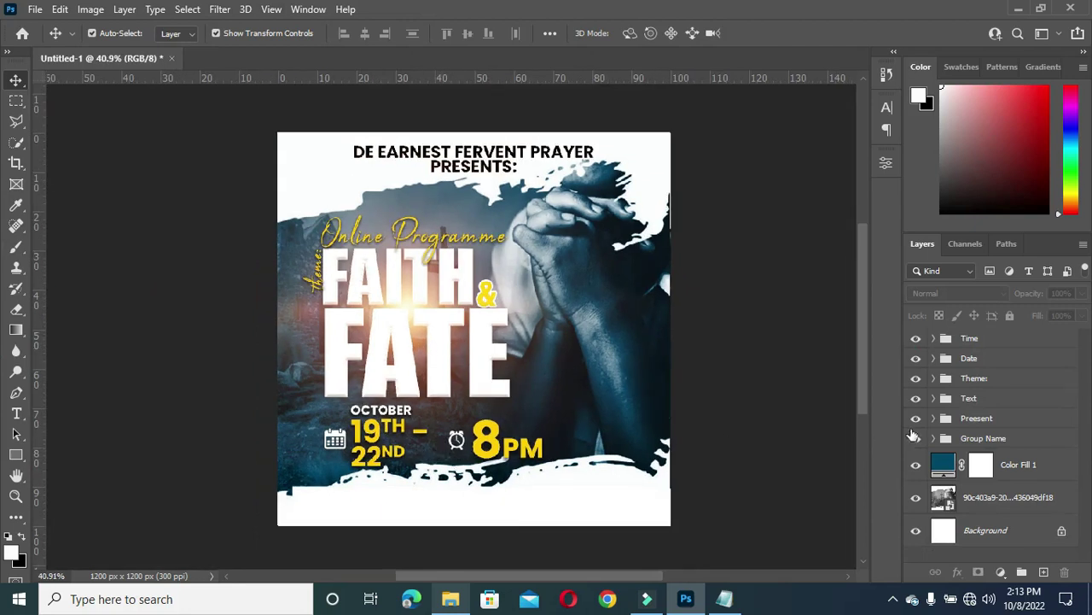
scroll(503, 458, up, 1)
scroll(451, 531, down, 1)
scroll(450, 531, up, 1)
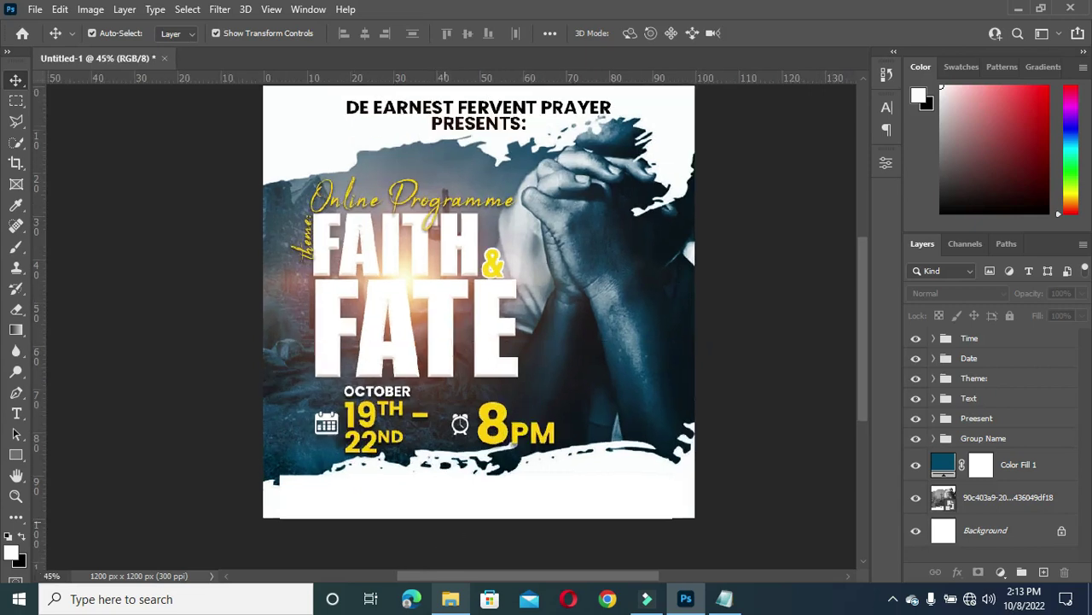
click(451, 598)
drag(578, 245, 289, 478)
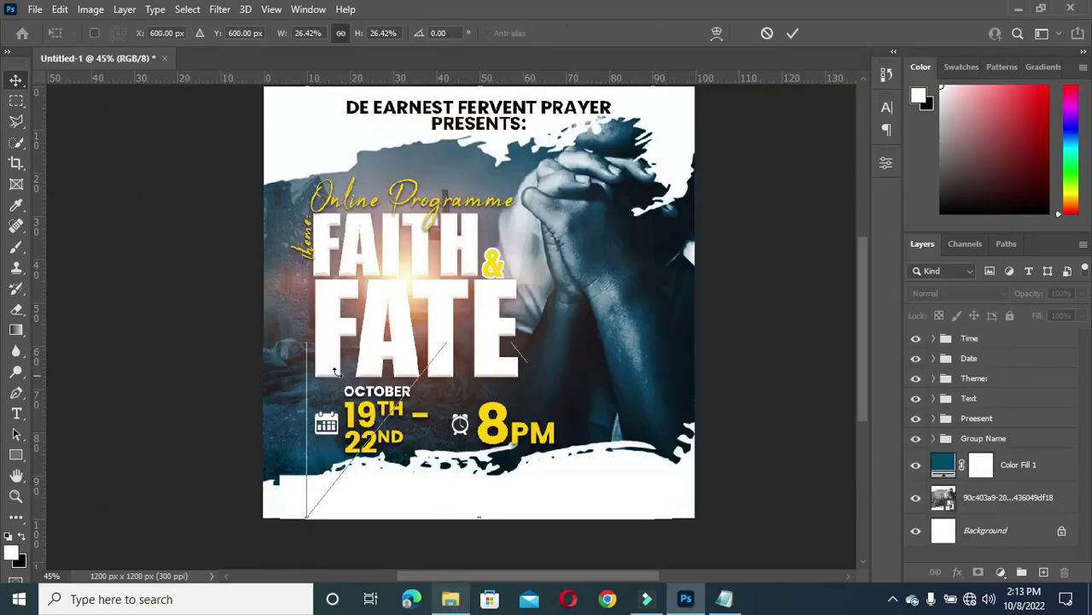
Shrink the pin icon to 1.19% and position it on the white strip below the dates
drag(658, 302, 440, 303)
scroll(439, 303, up, 2)
drag(361, 194, 350, 531)
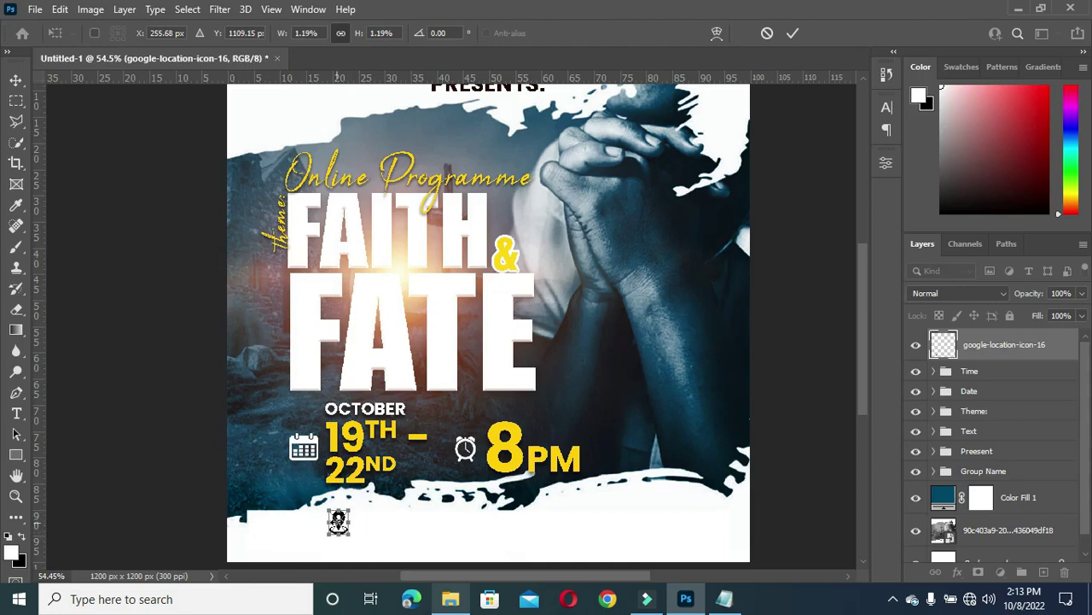
scroll(339, 521, up, 2)
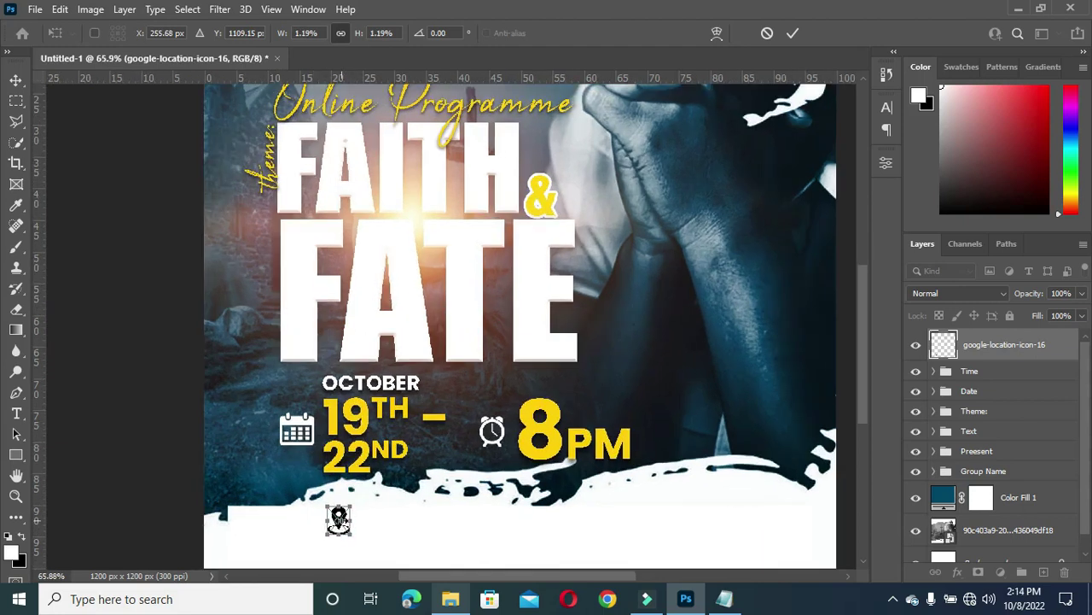
mouse_move(339, 521)
mouse_down()
mouse_move(326, 526)
mouse_move(333, 535)
mouse_up()
scroll(359, 503, down, 2)
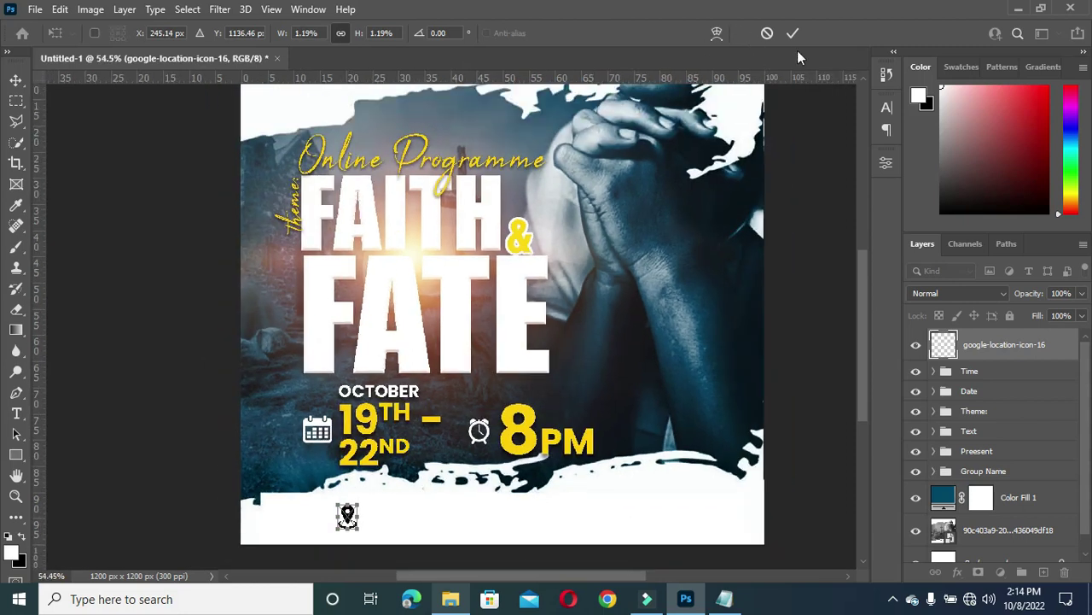
click(794, 32)
Copy the location name from the LOCATION line in the Notepad notes
click(724, 598)
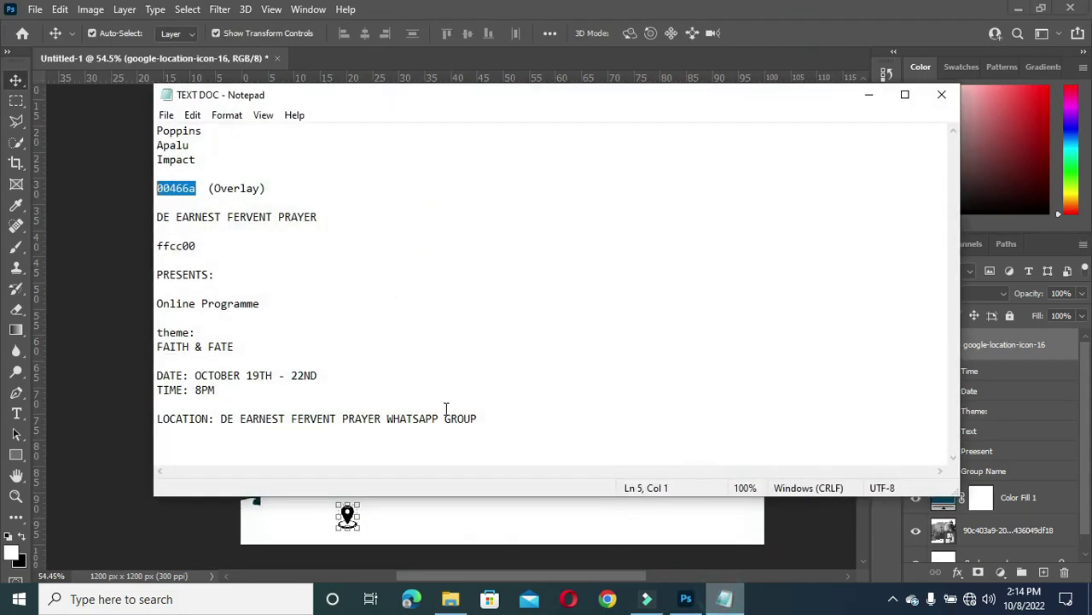
drag(221, 419, 498, 412)
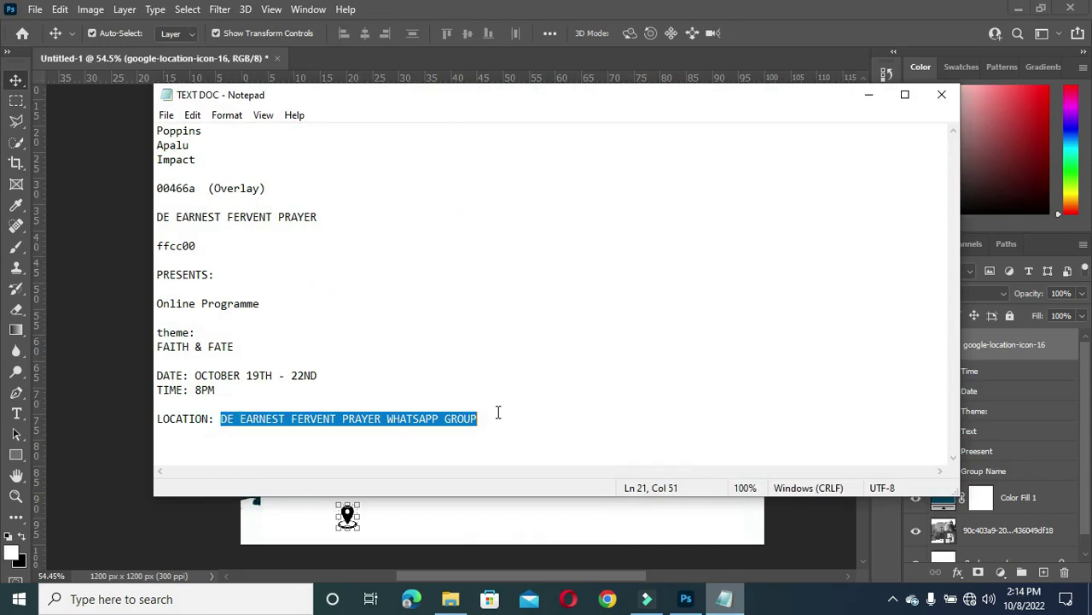
click(866, 94)
key(t)
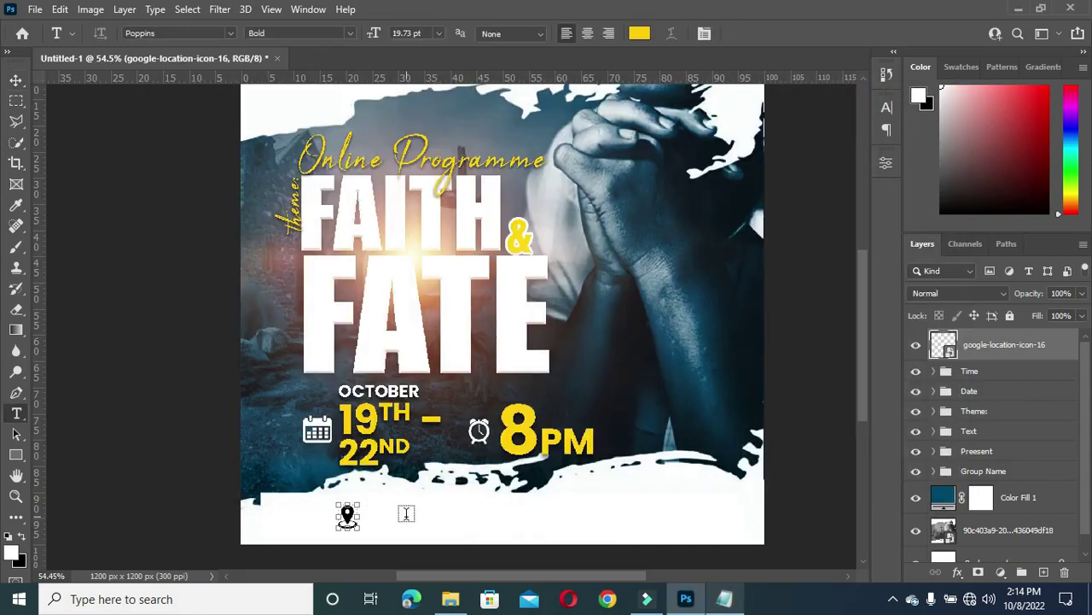
Paste the copied location name as a new text line beside the pin
click(407, 512)
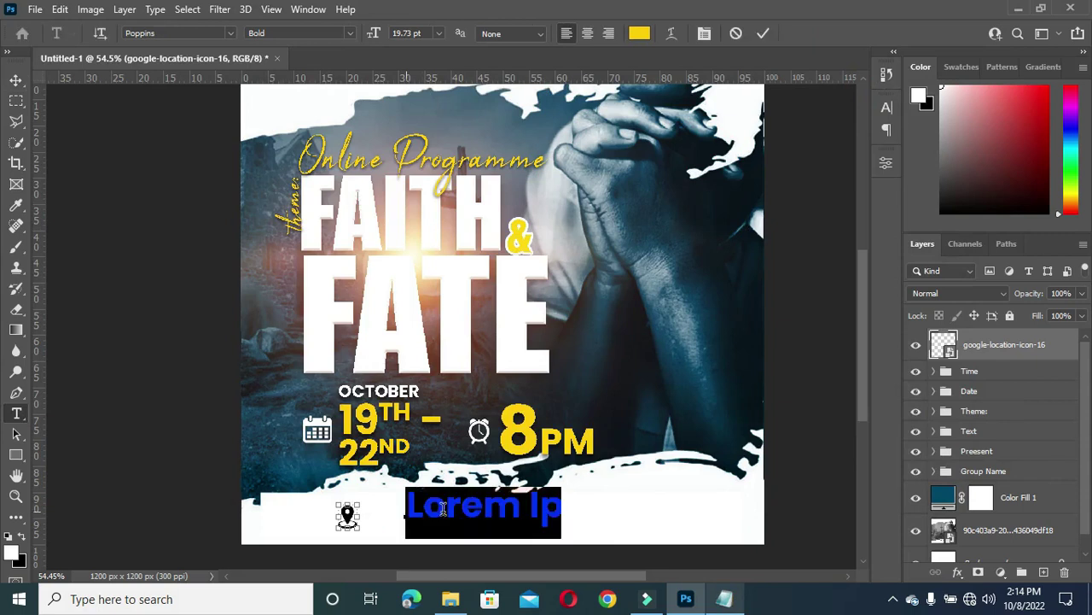
text(DE EARNEST FERVENT)
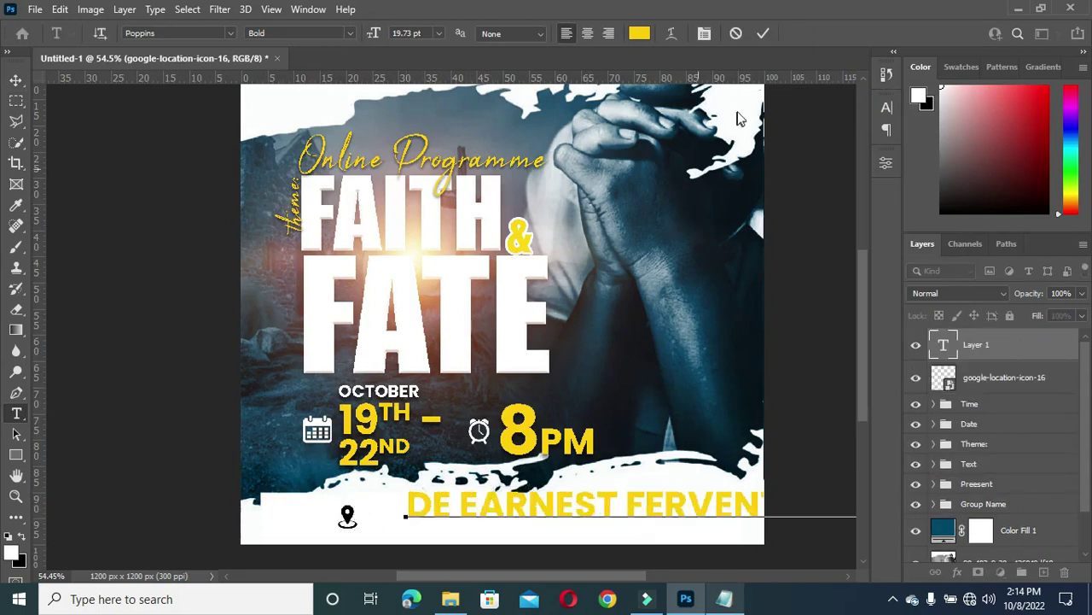
click(768, 32)
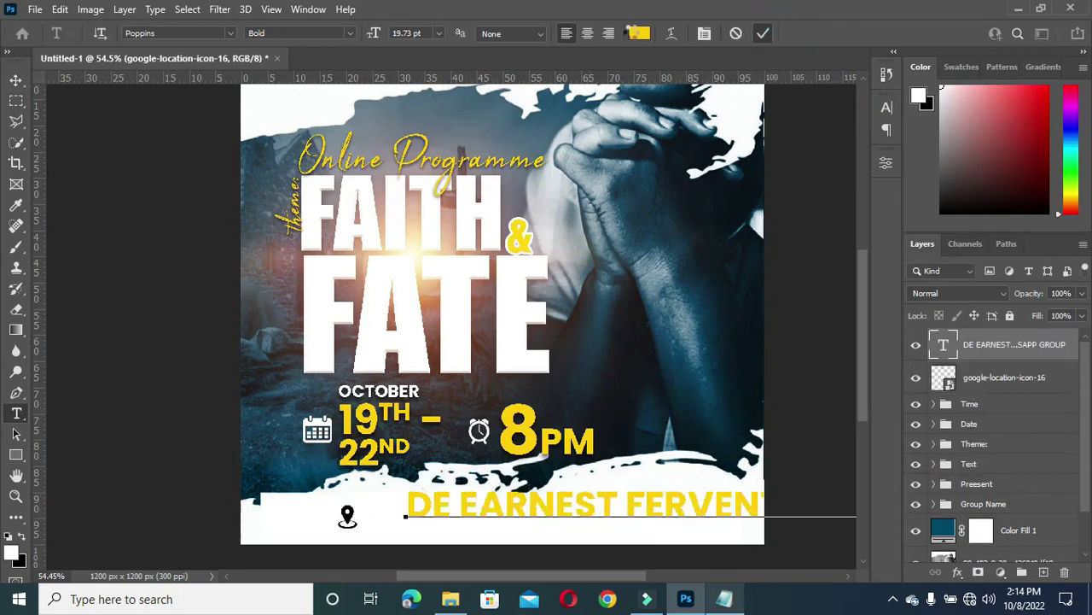
Make the location text black (#000000) with a 16 pt font size
click(645, 39)
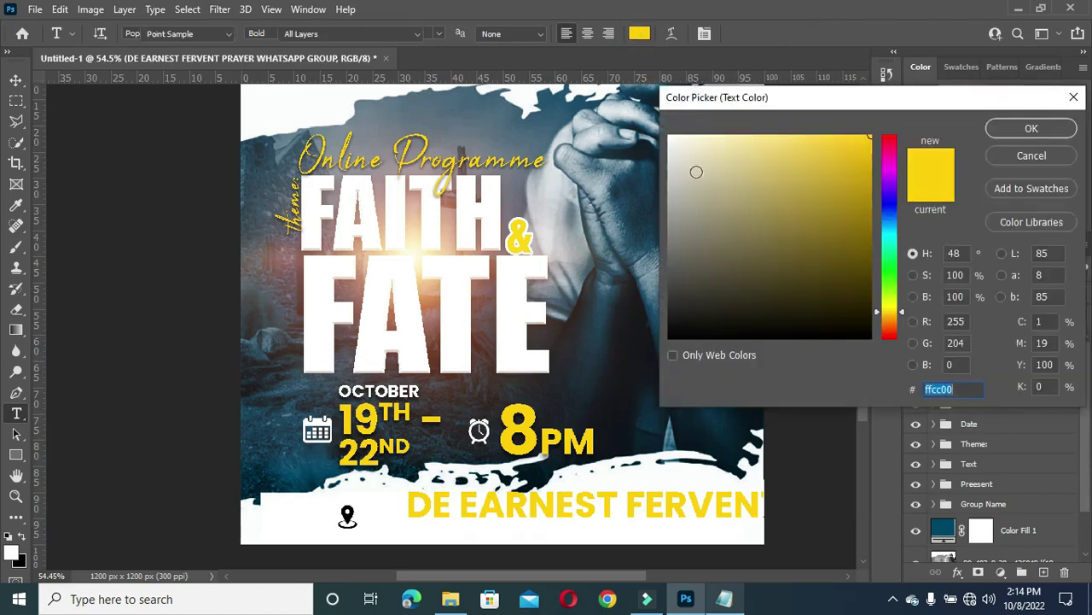
click(697, 240)
drag(698, 344, 607, 380)
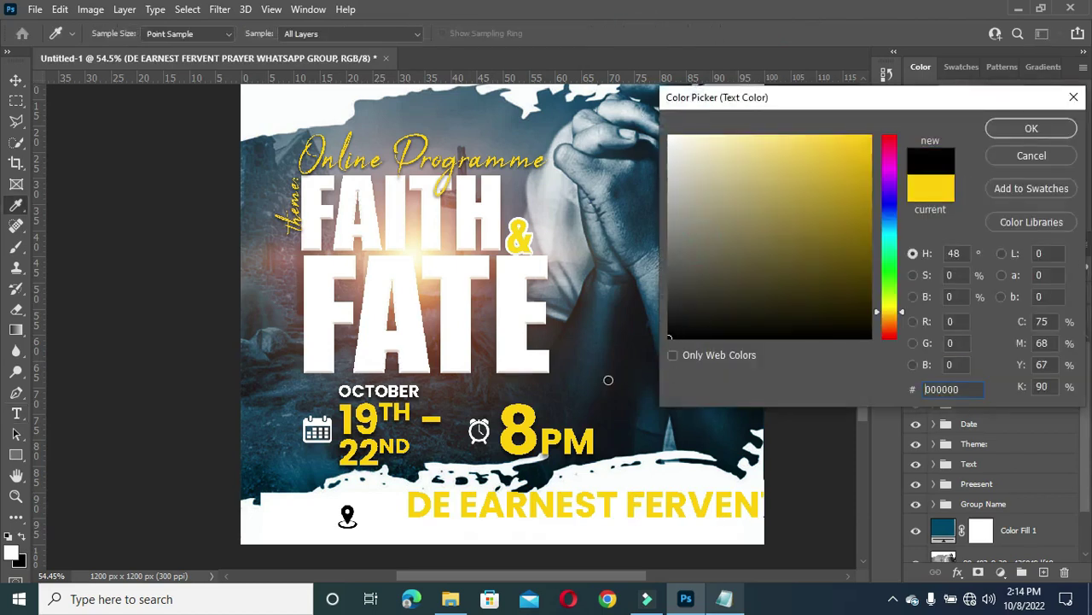
click(1048, 131)
click(376, 34)
text(16)
key(Return)
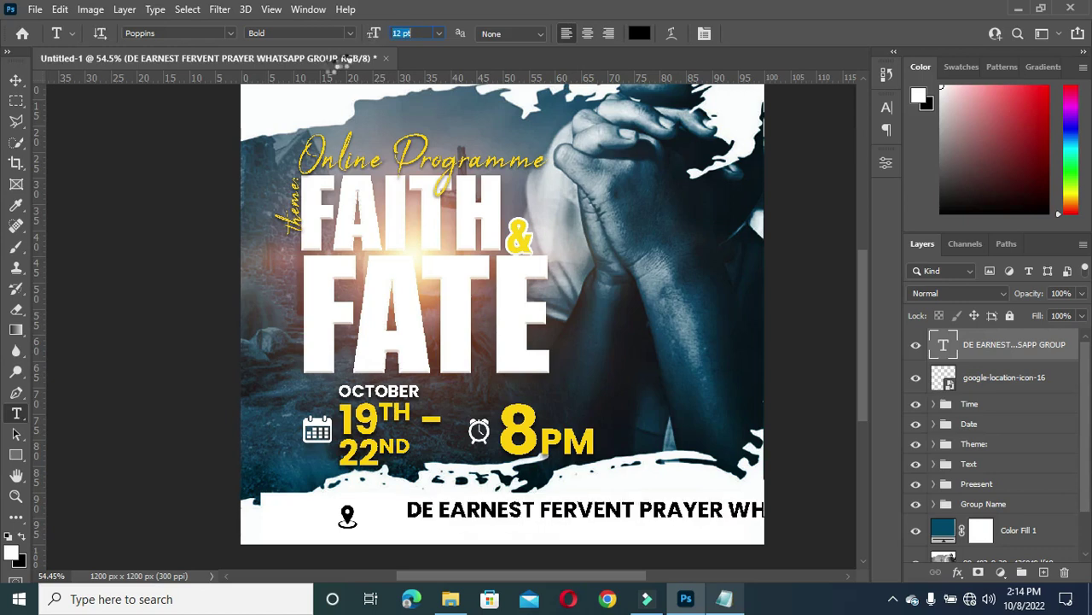
click(18, 78)
scroll(551, 375, down, 2)
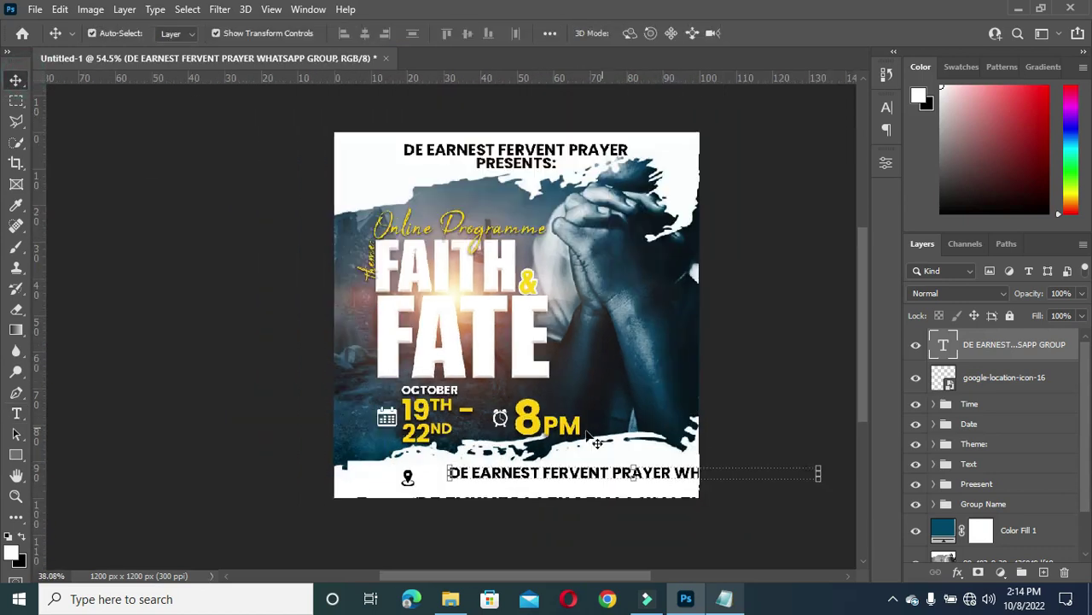
Move the WhatsApp group line onto the strip and scale it to about 62.56%
drag(595, 472, 573, 479)
key(shift+Down)
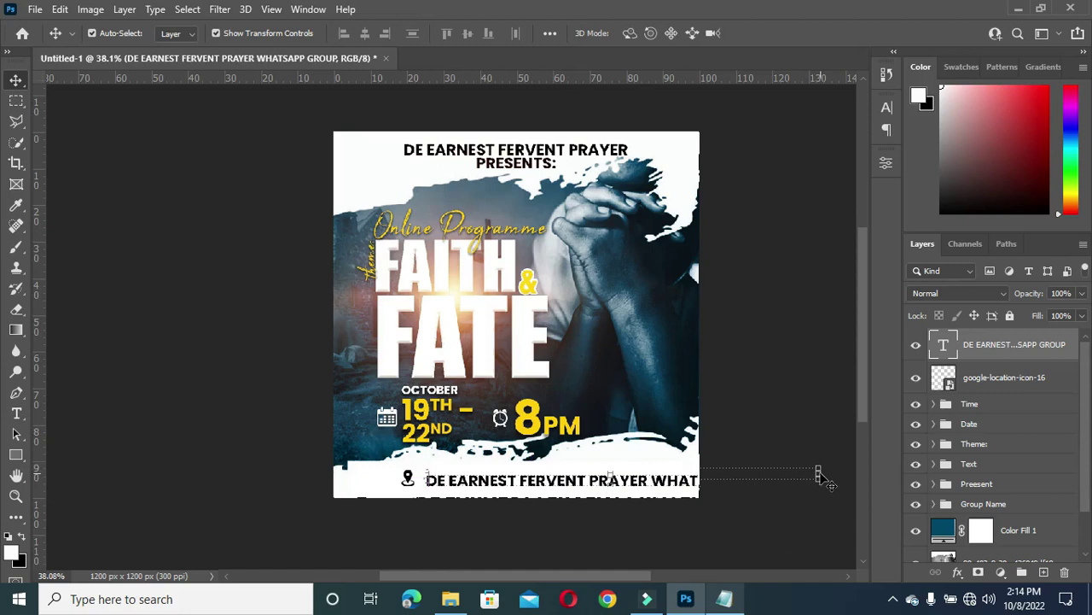
scroll(818, 476, up, 3)
drag(795, 480, 630, 473)
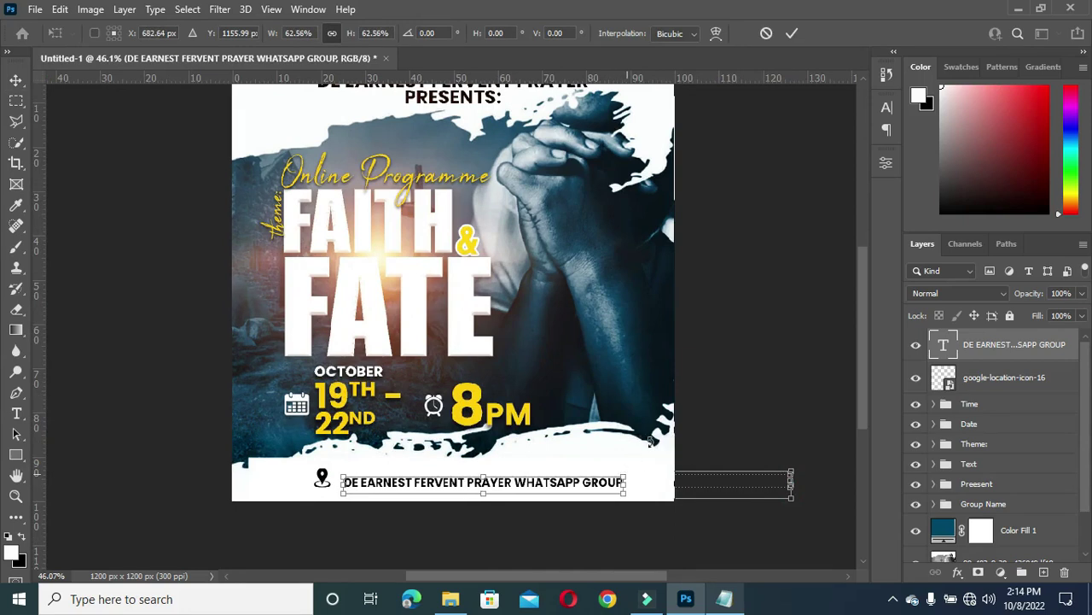
click(792, 33)
ctrl+click(988, 379)
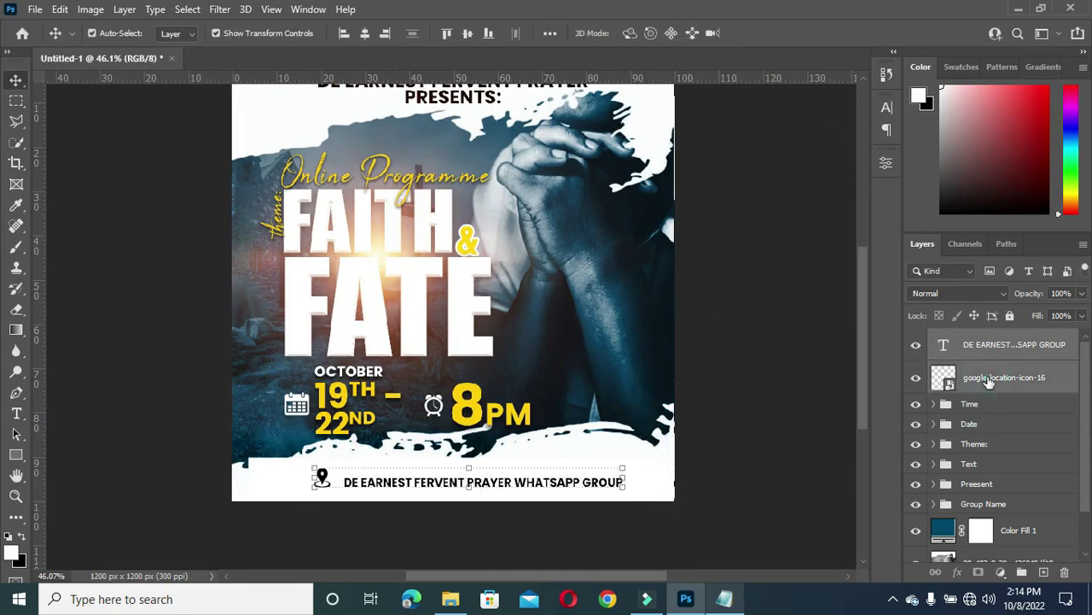
Group the pin and location line as 'Locatin', centre it horizontally, and nudge it up
key(ctrl+g)
double_click(972, 338)
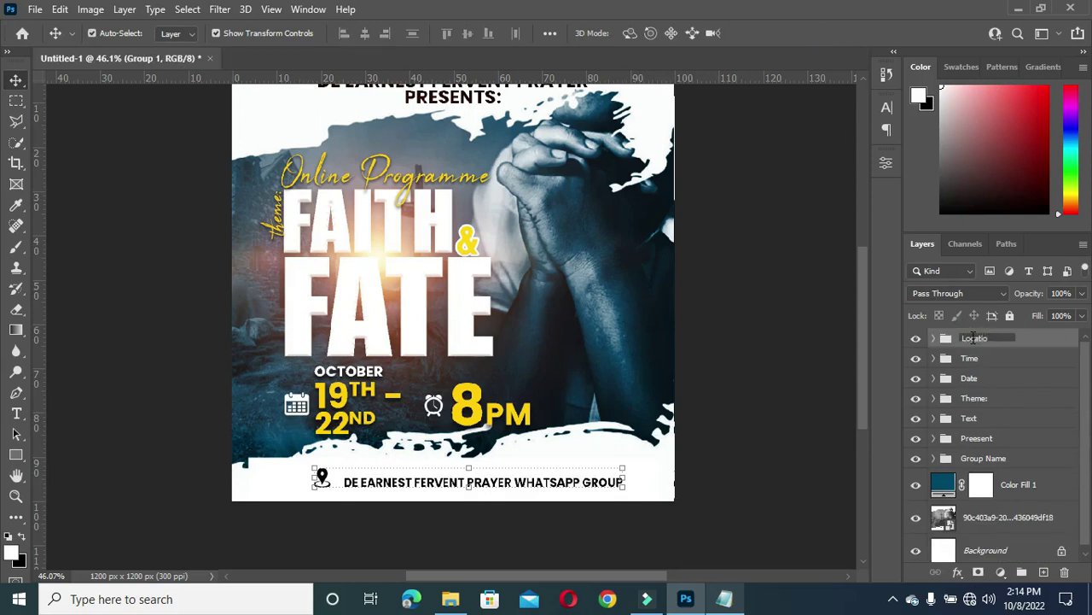
key(Return)
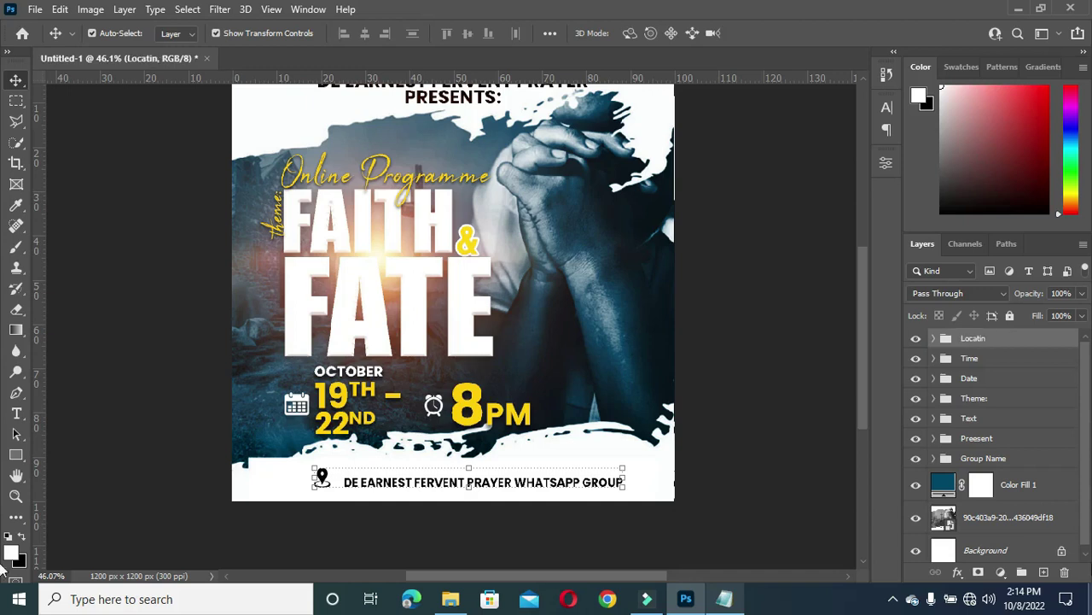
key(ctrl+a)
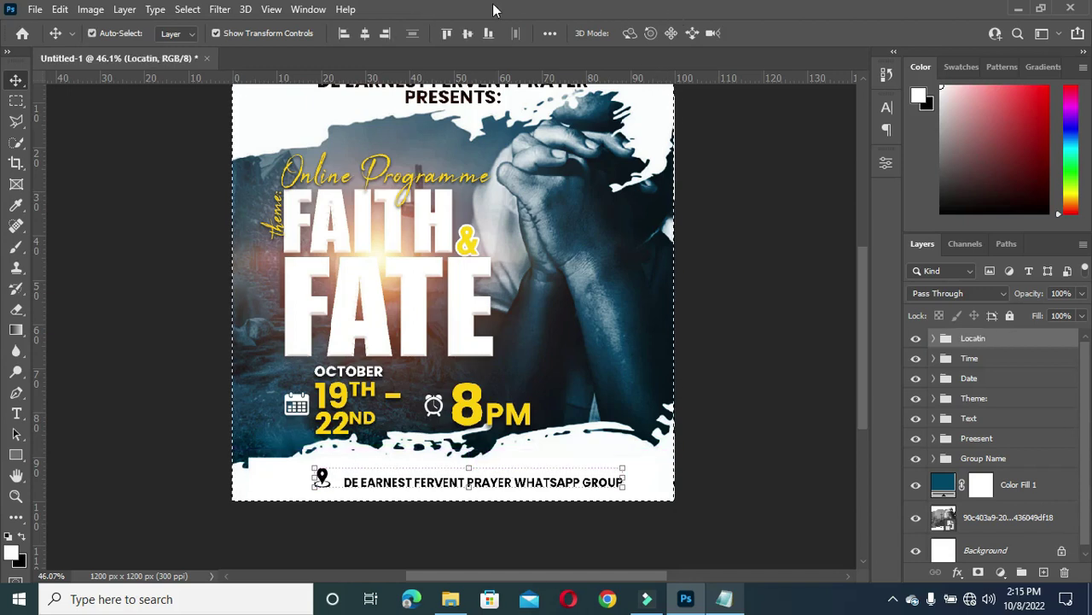
click(364, 33)
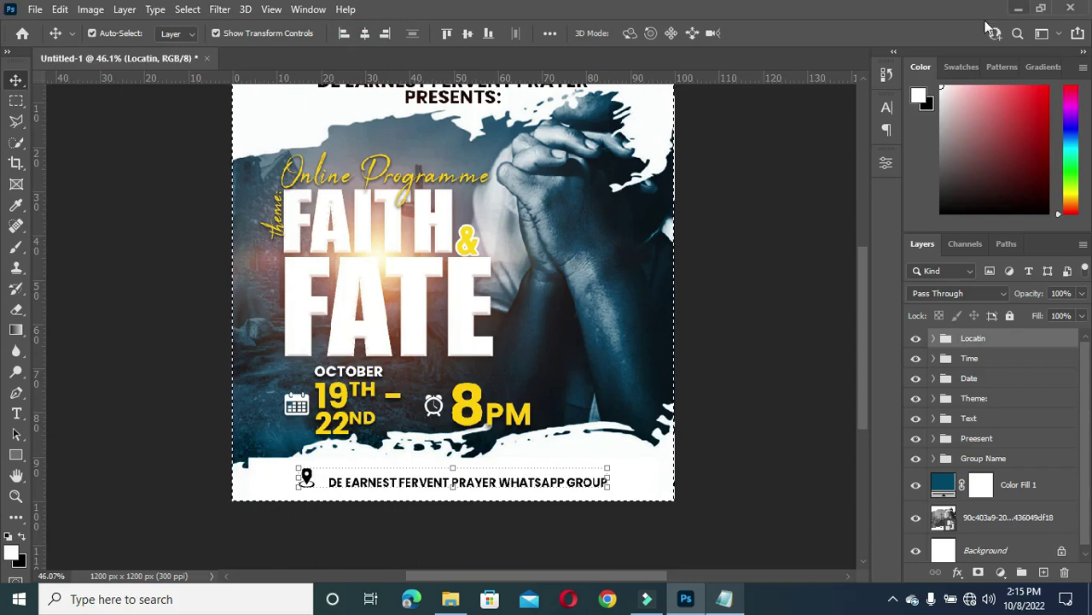
key(ctrl+d)
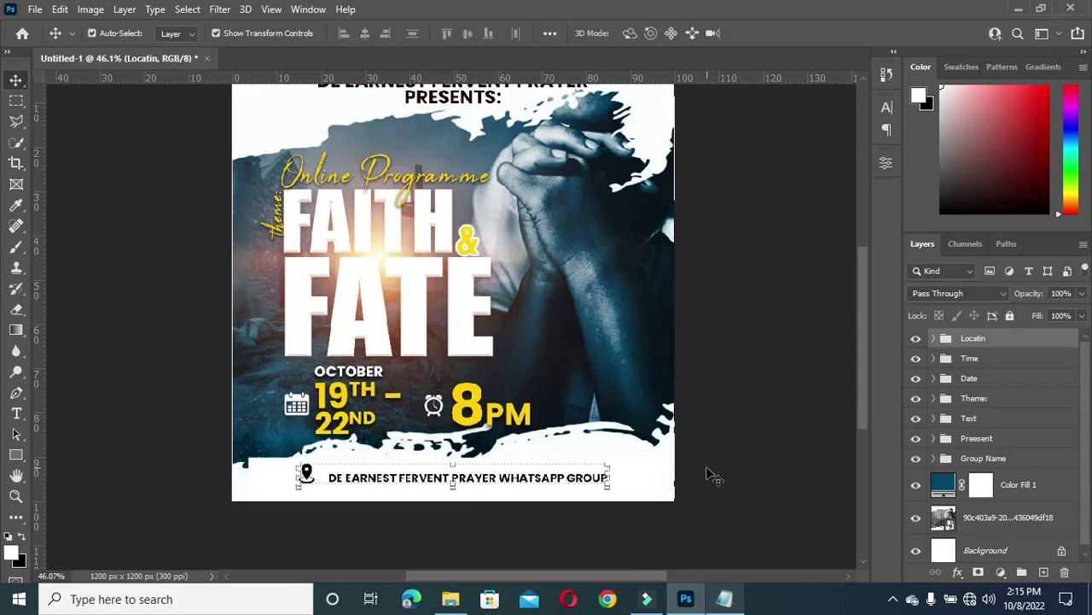
click(472, 487)
key(Up)
key(Up)
key(Up)
key(Up)
key(Up)
key(Up)
key(Up)
key(Up)
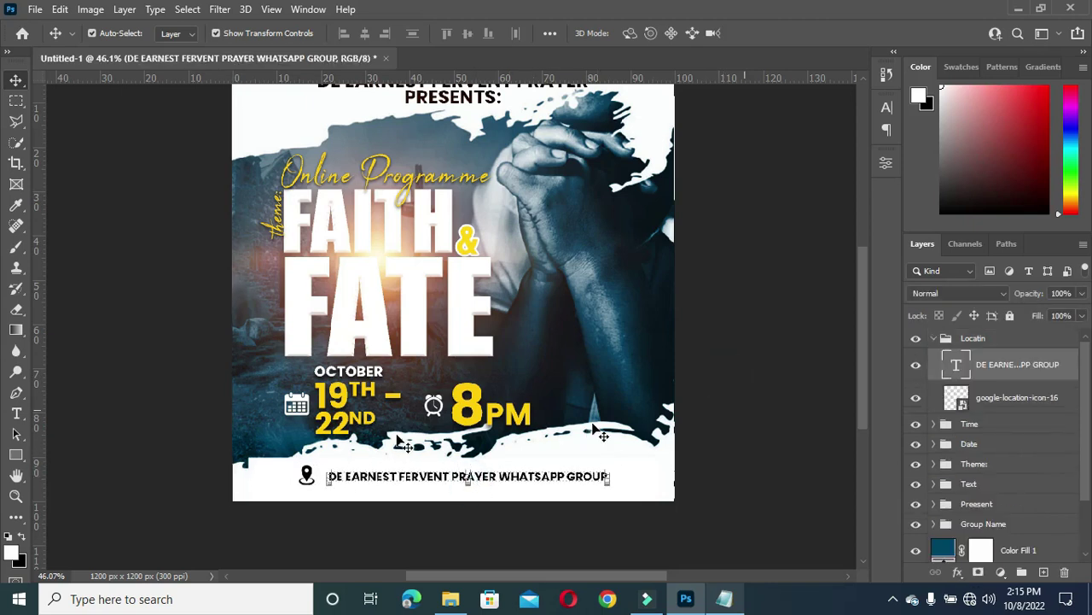
scroll(397, 442, down, 2)
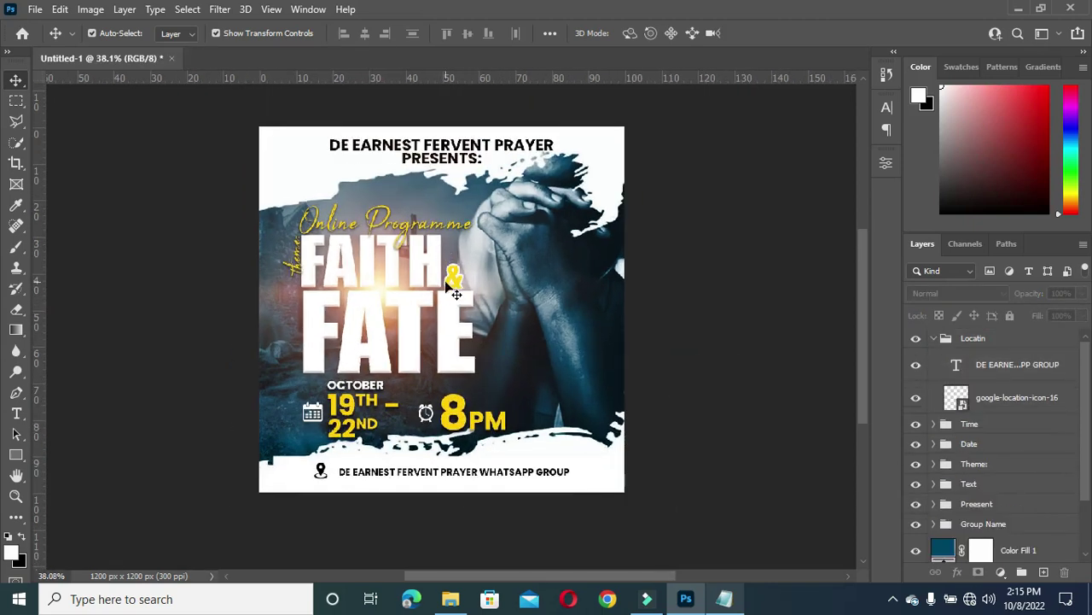
Select the & text layer, then deselect and collapse the Text and Locatin groups
click(456, 292)
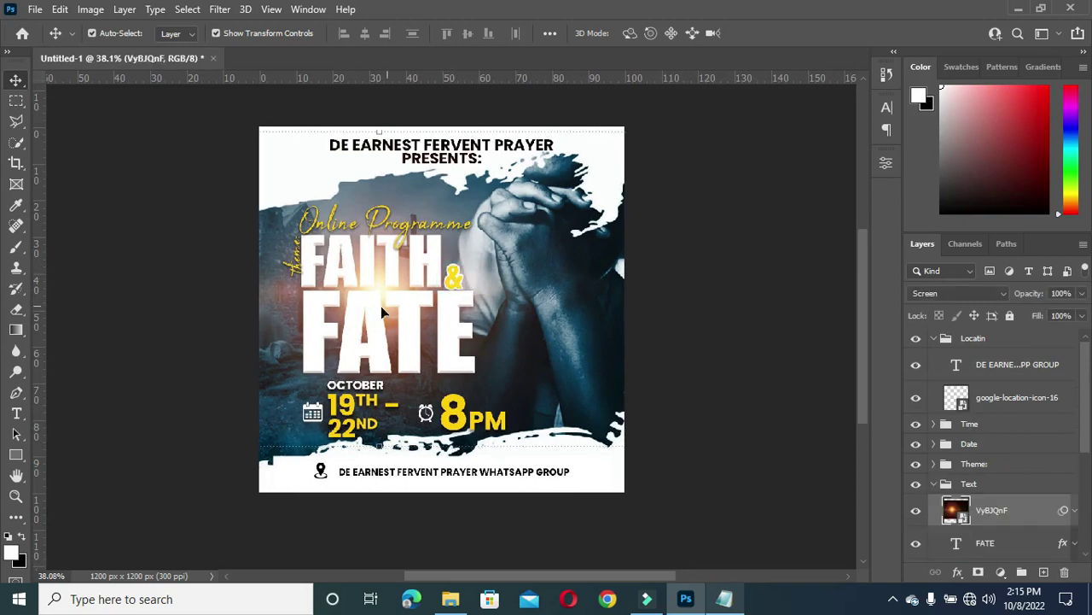
right_click(450, 284)
click(488, 318)
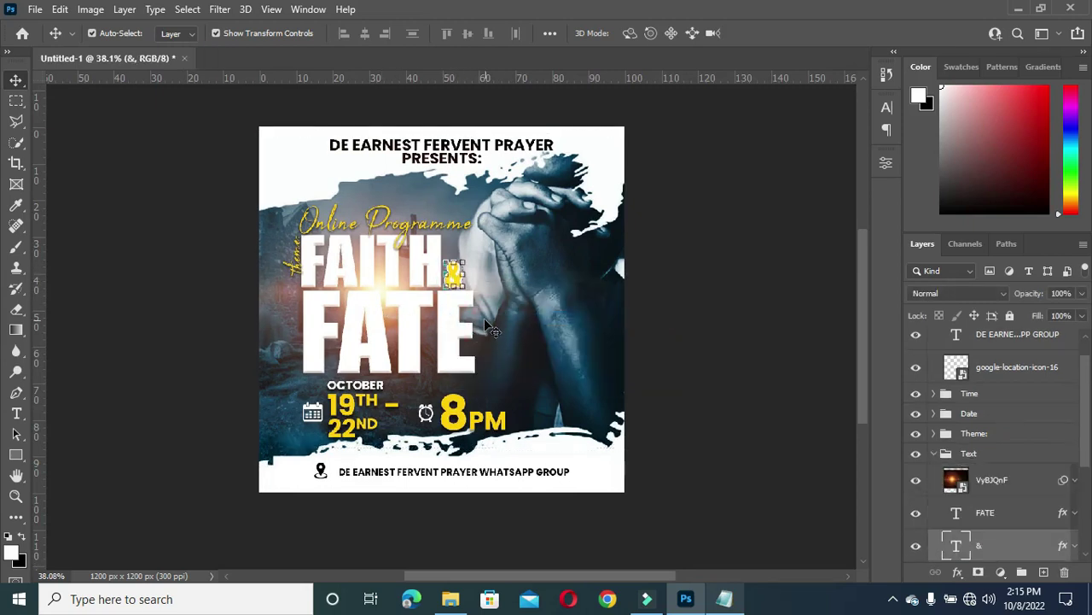
click(715, 272)
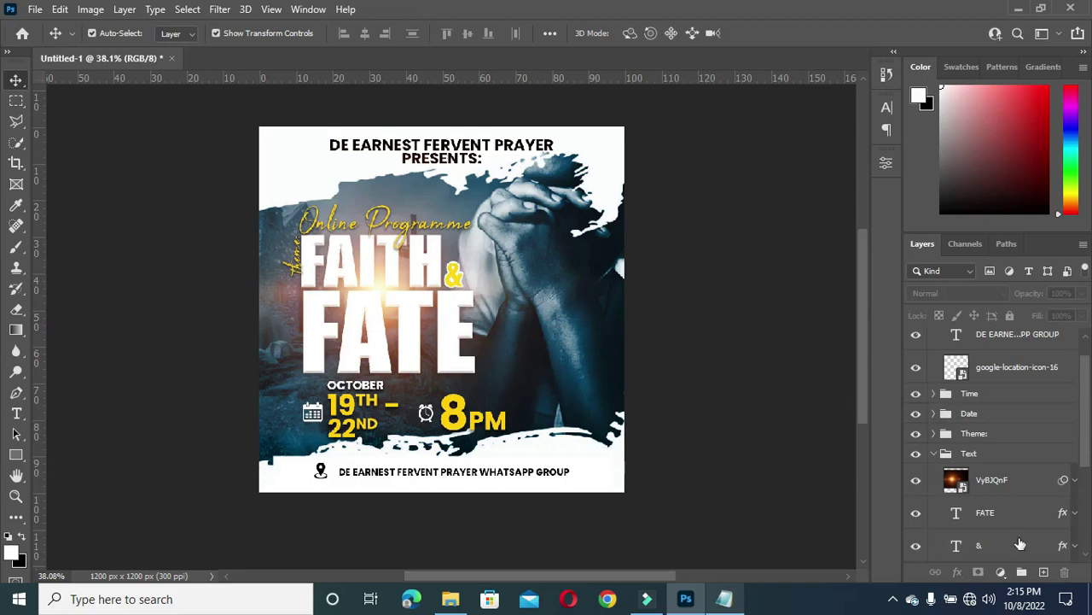
click(933, 455)
scroll(956, 384, up, 1)
click(933, 334)
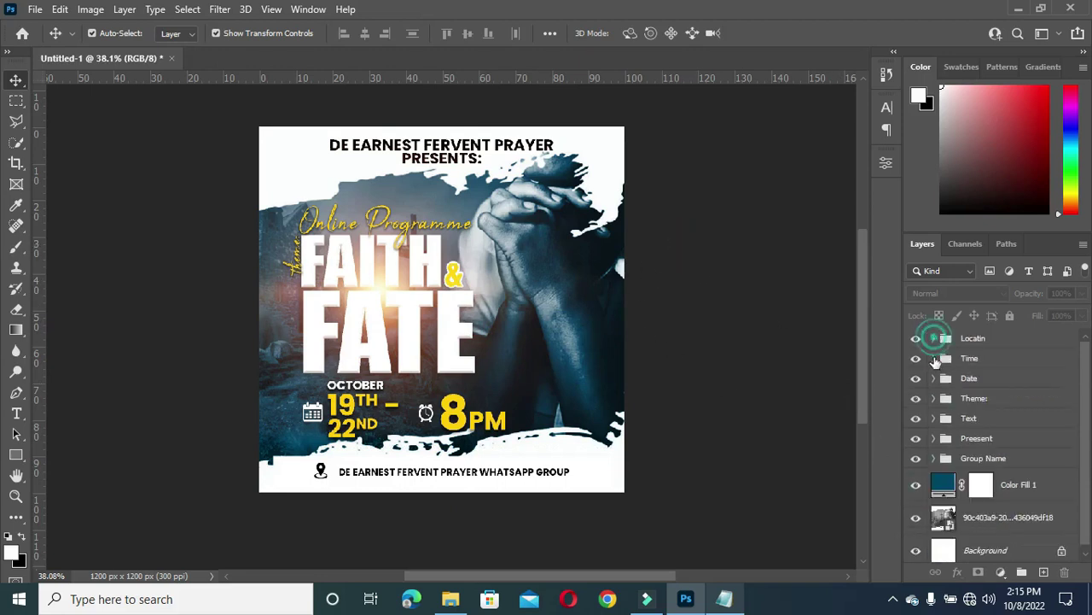
Group Color Fill 1 and the praying-hands photo layer into a folder named Background
click(1010, 483)
shift+click(999, 513)
key(ctrl+g)
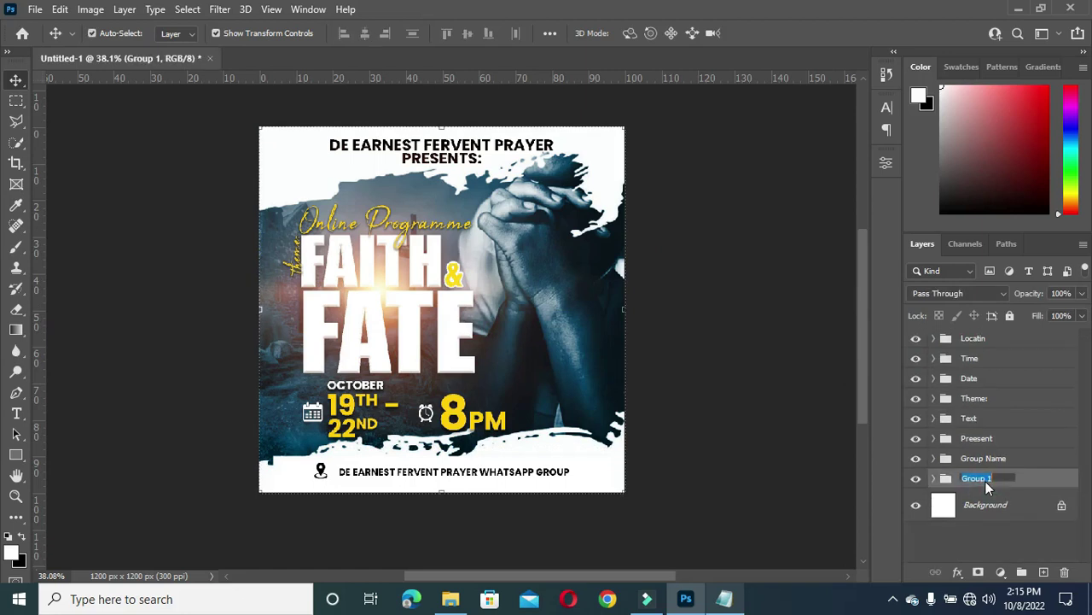
text(Back)
click(262, 109)
List the layers under the top heading to pick it from the canvas
scroll(262, 109, up, 1)
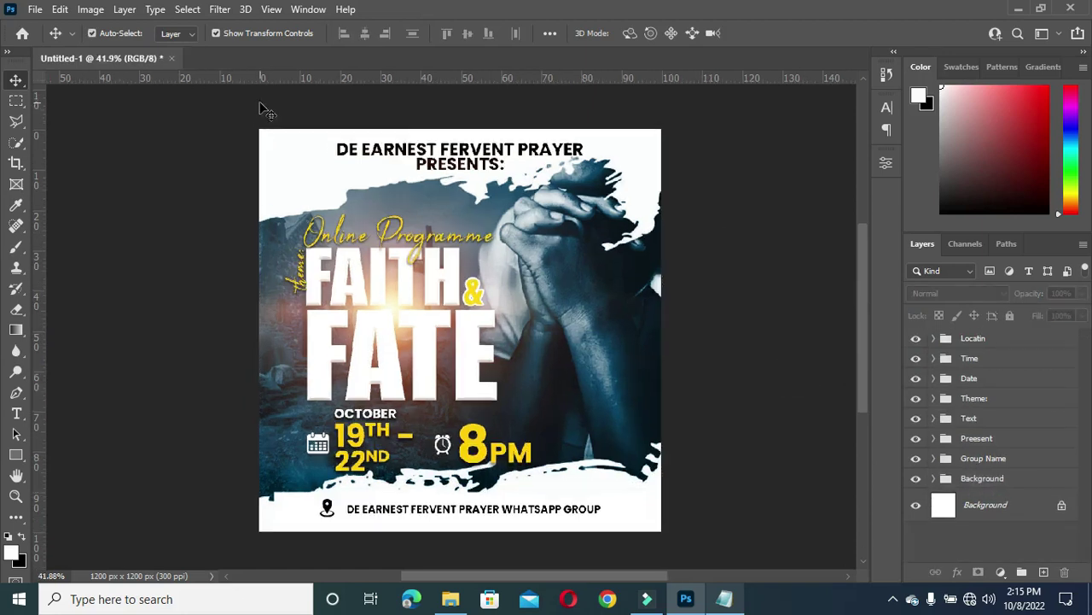
click(481, 175)
scroll(529, 154, up, 1)
right_click(472, 152)
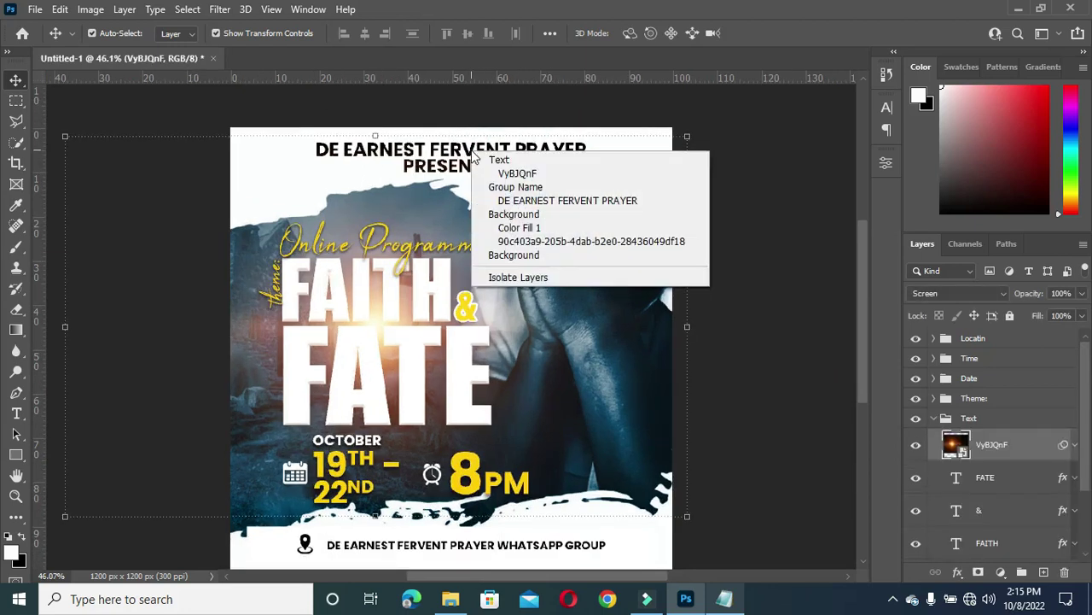
Enlarge the DE EARNEST FERVENT PRAYER heading to 113.5% and centre it horizontally
click(564, 200)
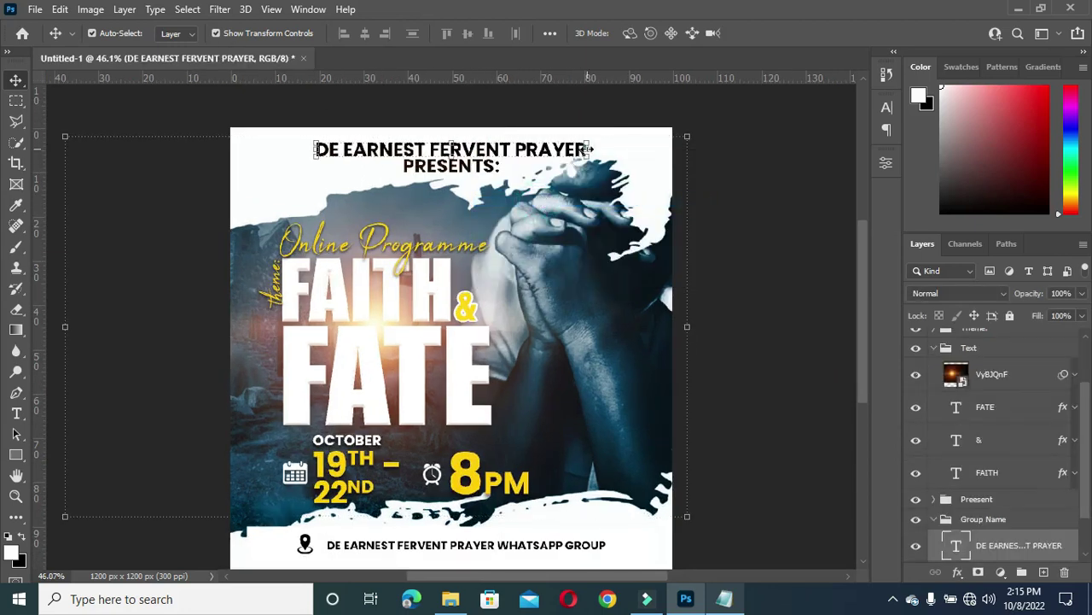
click(588, 150)
drag(587, 151, 624, 155)
key(Return)
click(368, 33)
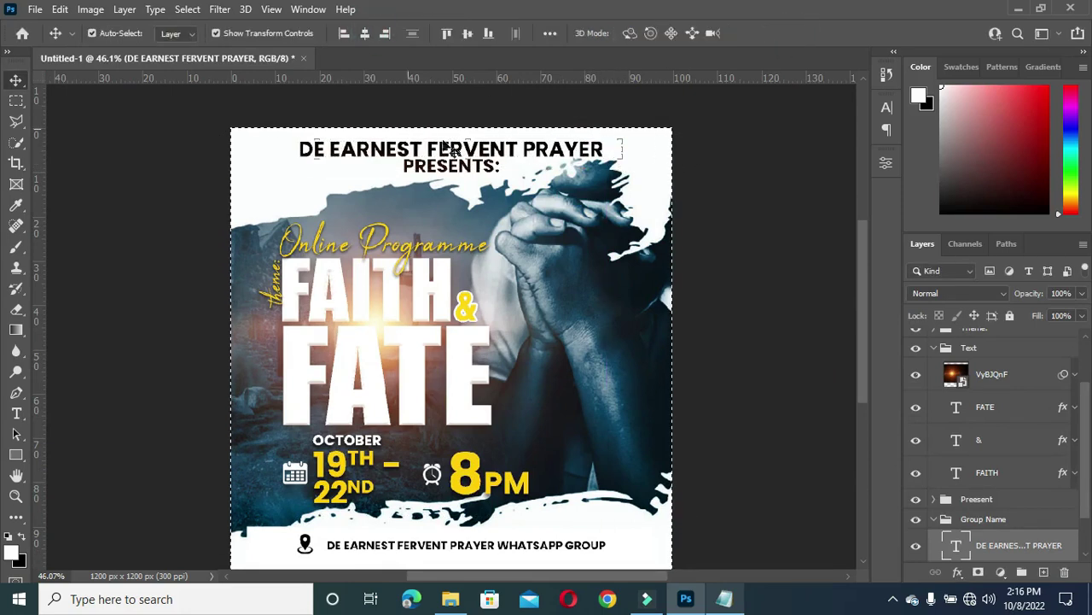
key(ctrl+d)
Enlarge the PRESENTS line's Preesent group to about 110% and centre it horizontally
scroll(469, 171, down, 2)
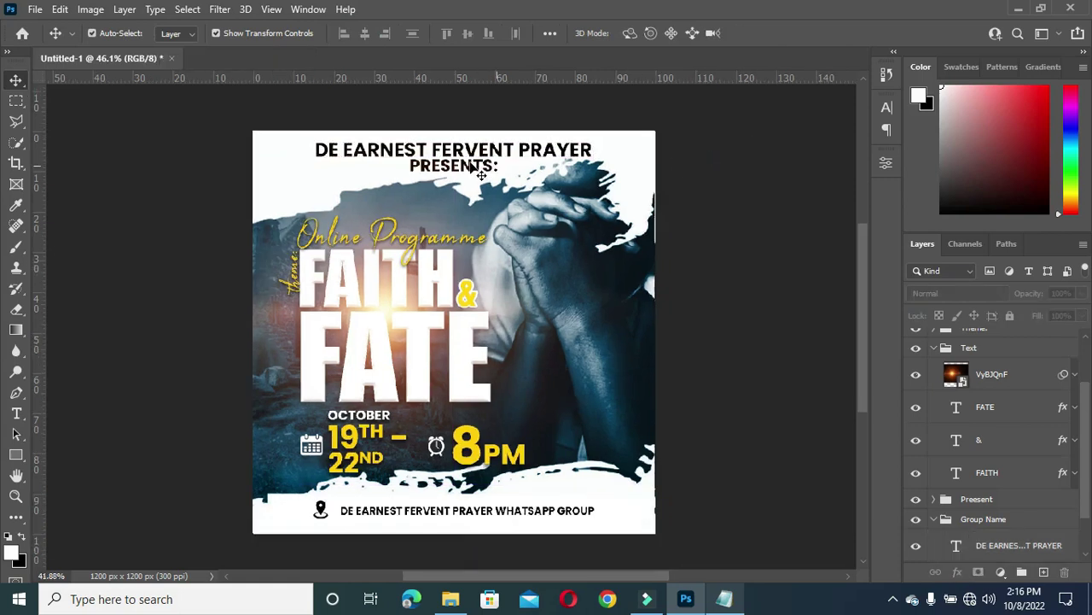
scroll(461, 172, up, 2)
click(454, 173)
scroll(455, 173, up, 1)
right_click(455, 168)
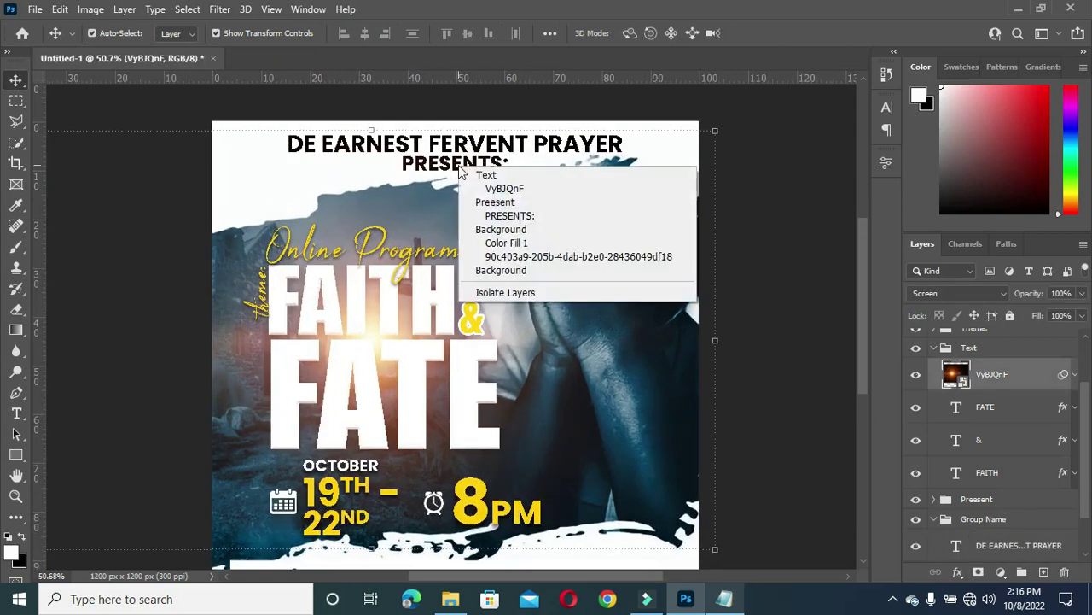
click(491, 198)
drag(506, 162, 513, 162)
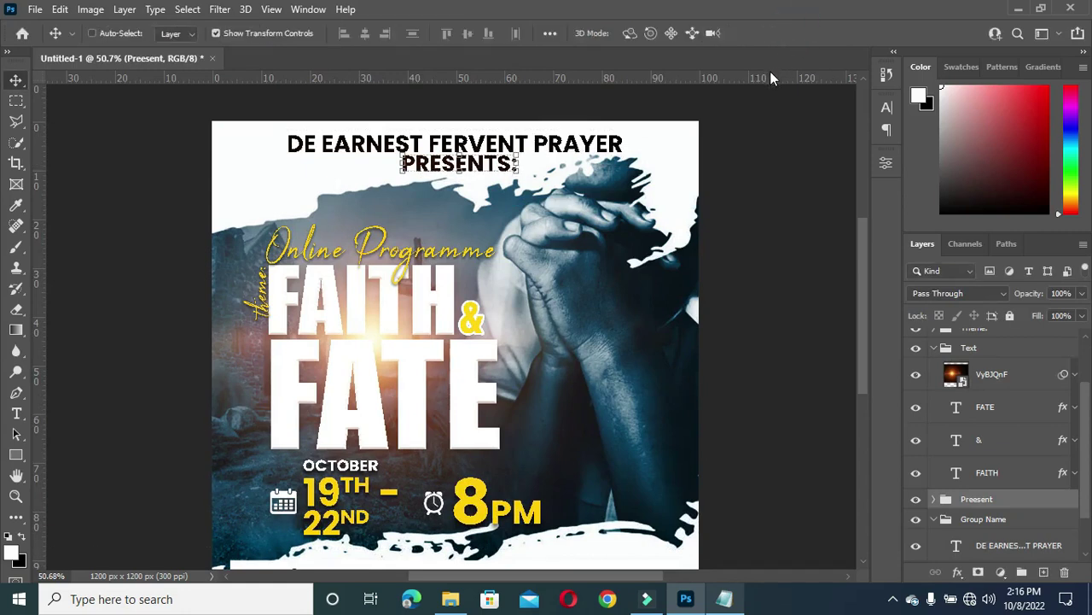
click(364, 33)
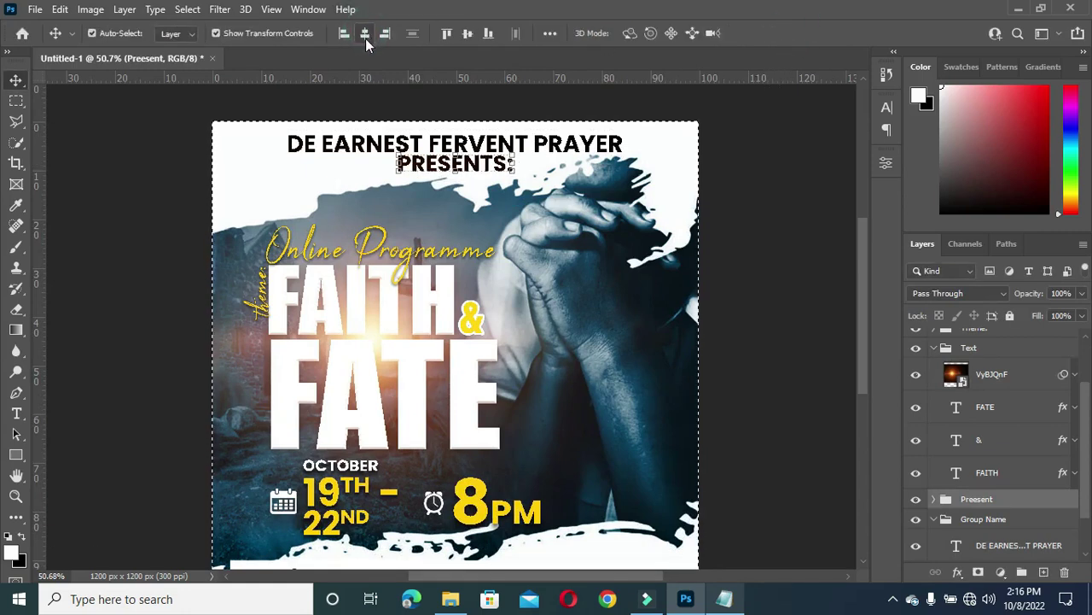
click(731, 181)
key(ctrl+minus)
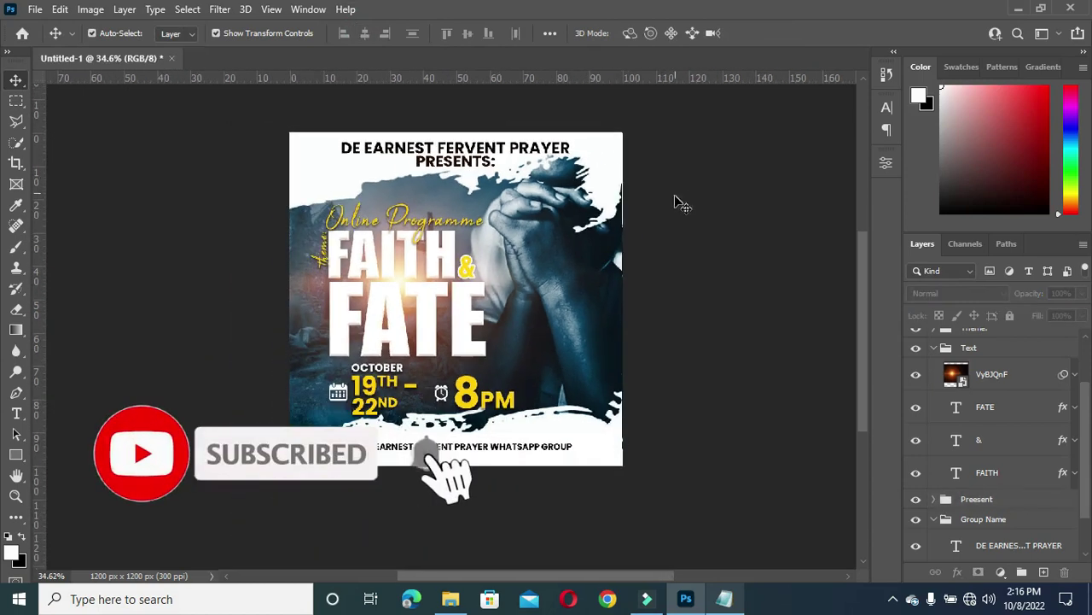
Collapse the Text and Group Name groups in the Layers panel
click(934, 347)
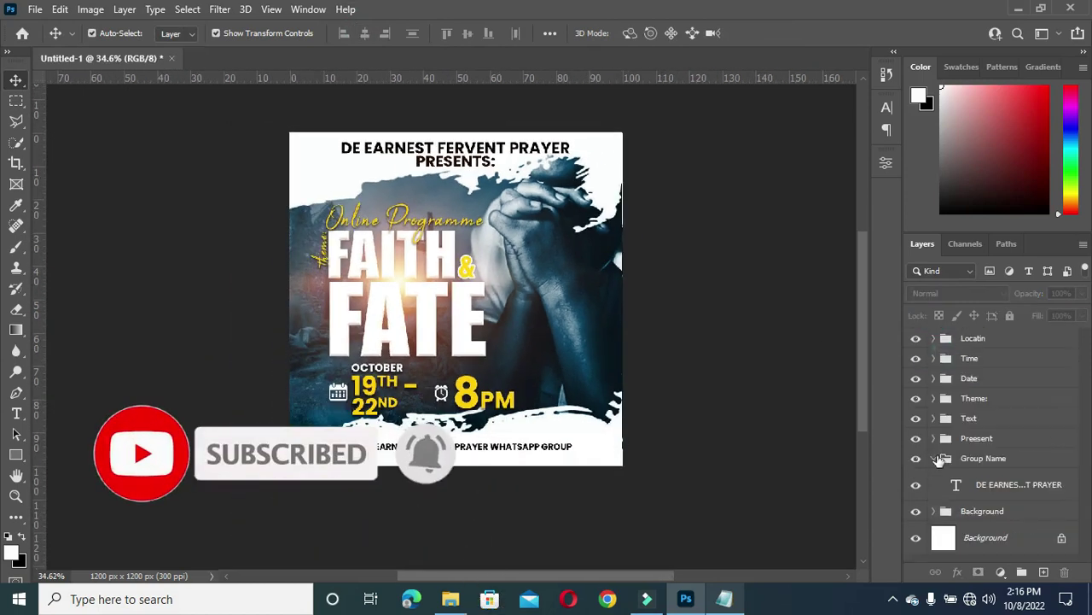
click(934, 458)
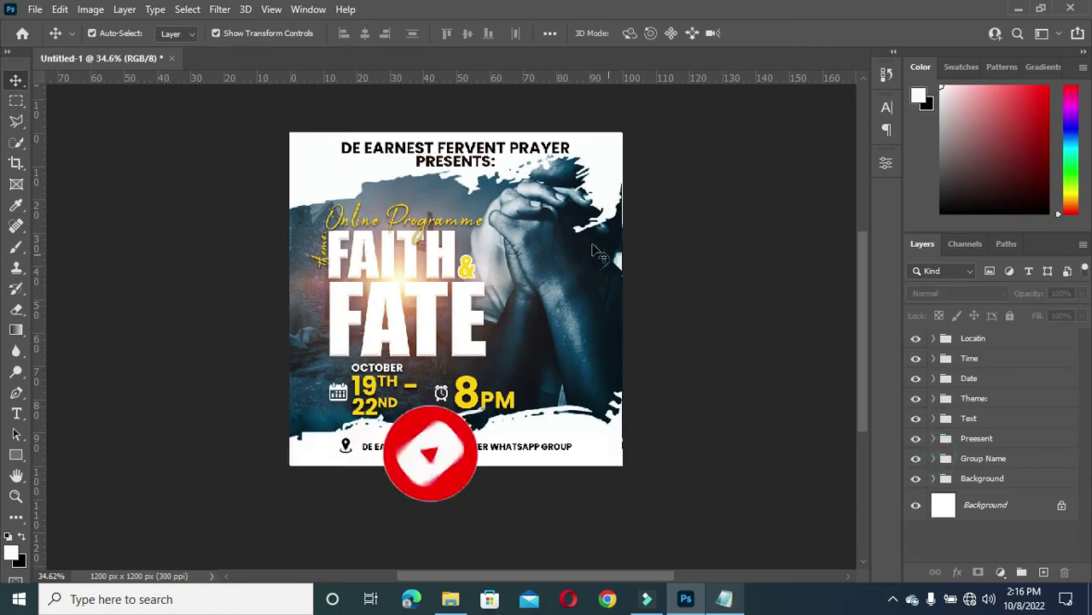